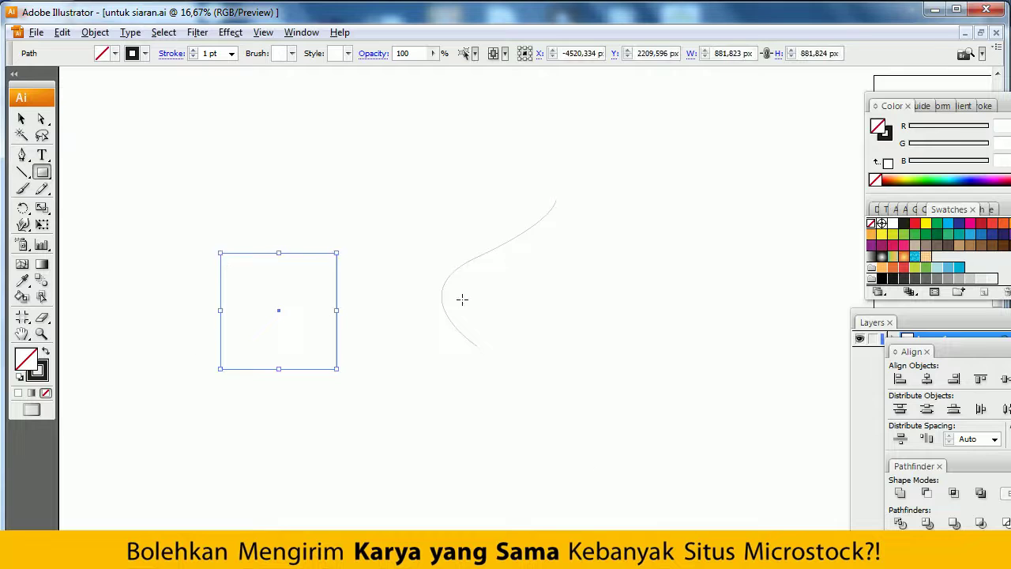
# Draw a circle about 690 px in diameter to the right of the curve's lower end.
pyautogui.moveTo(391, 300); pyautogui.dragTo(330, 299)
pyautogui.moveTo(45, 180); pyautogui.dragTo(201, 207)
pyautogui.moveTo(485, 305); pyautogui.dragTo(576, 395)
# Set the stroke weight of the square, the curve and the circle to 30 pt.
pyautogui.press('v')
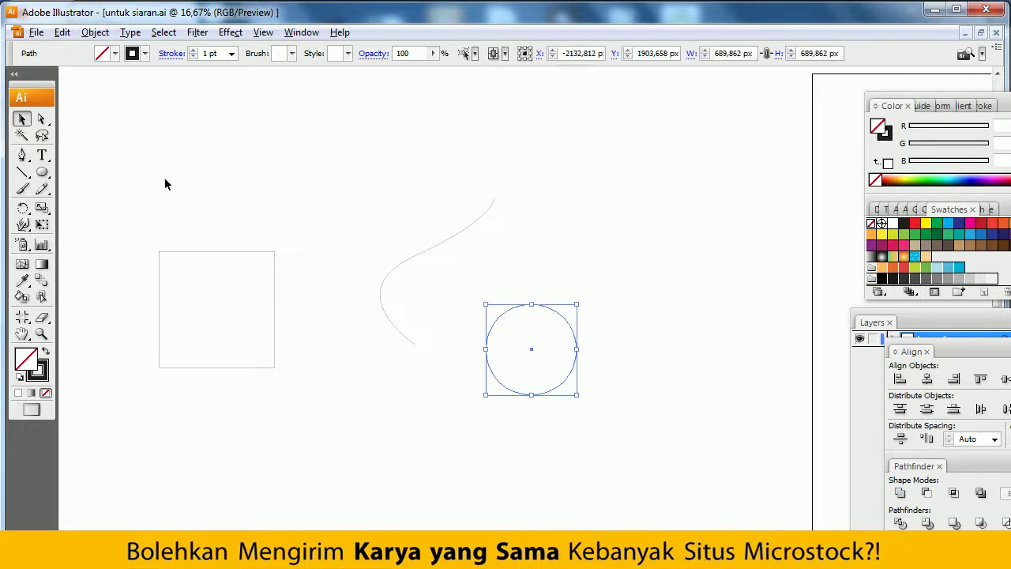
pyautogui.moveTo(165, 182); pyautogui.dragTo(550, 430)
pyautogui.click(231, 52)
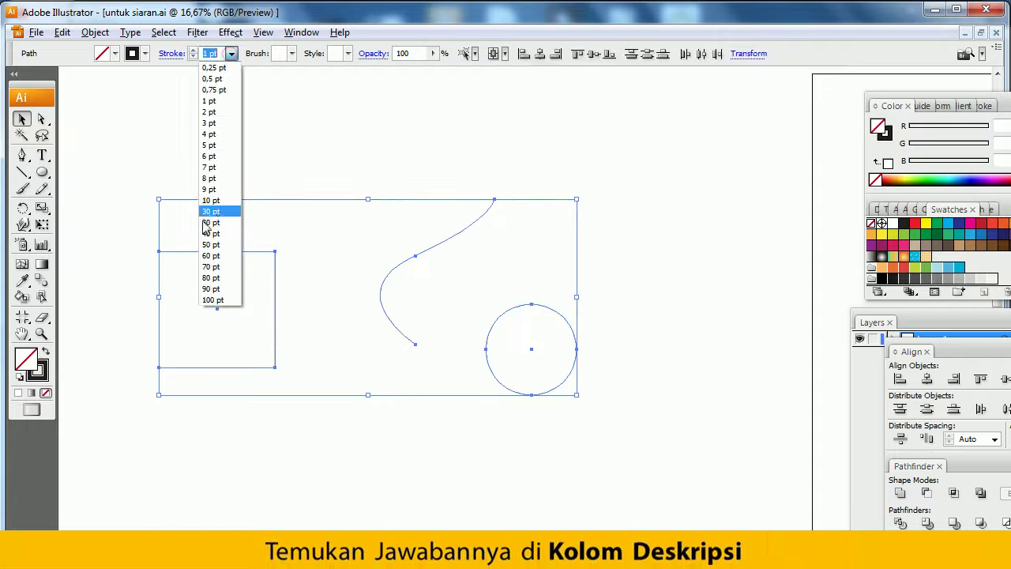
pyautogui.click(204, 224)
pyautogui.click(511, 285)
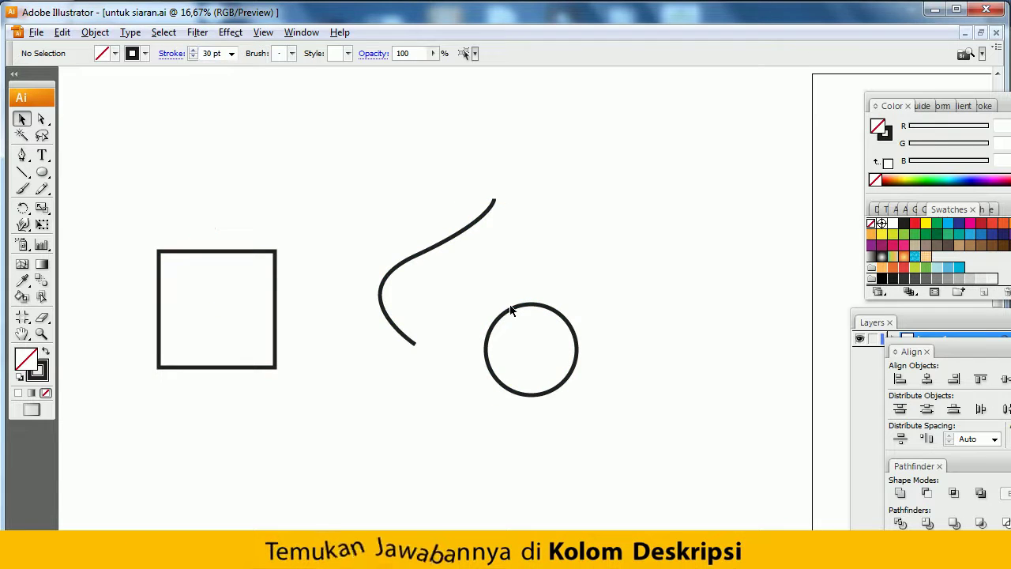
# Consult the tool list in Notepad, return to Illustrator and place the Pathfinder panel clear of the Align panel.
pyautogui.hotkey('alt', 'Tab')
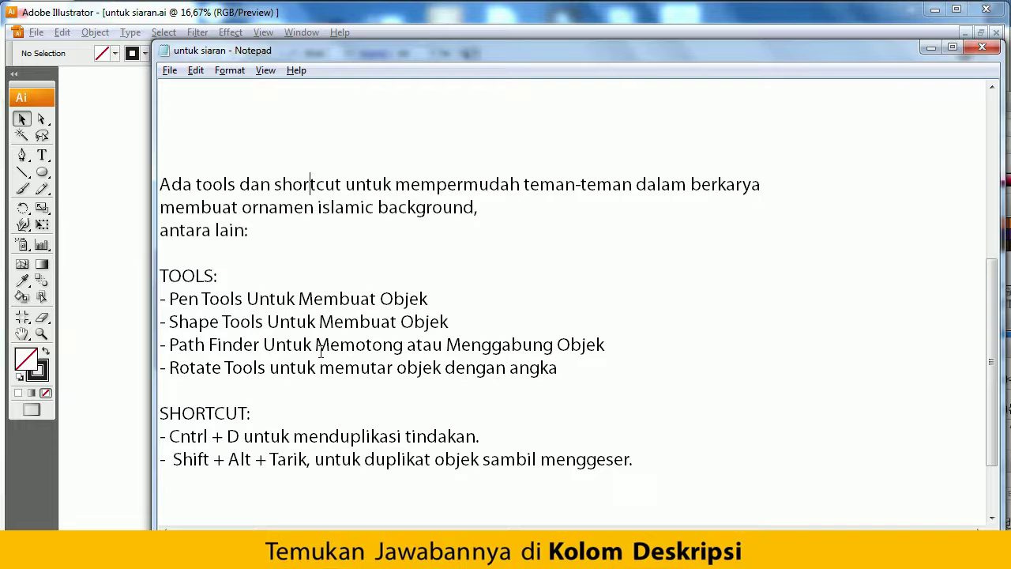
pyautogui.hotkey('alt', 'Tab')
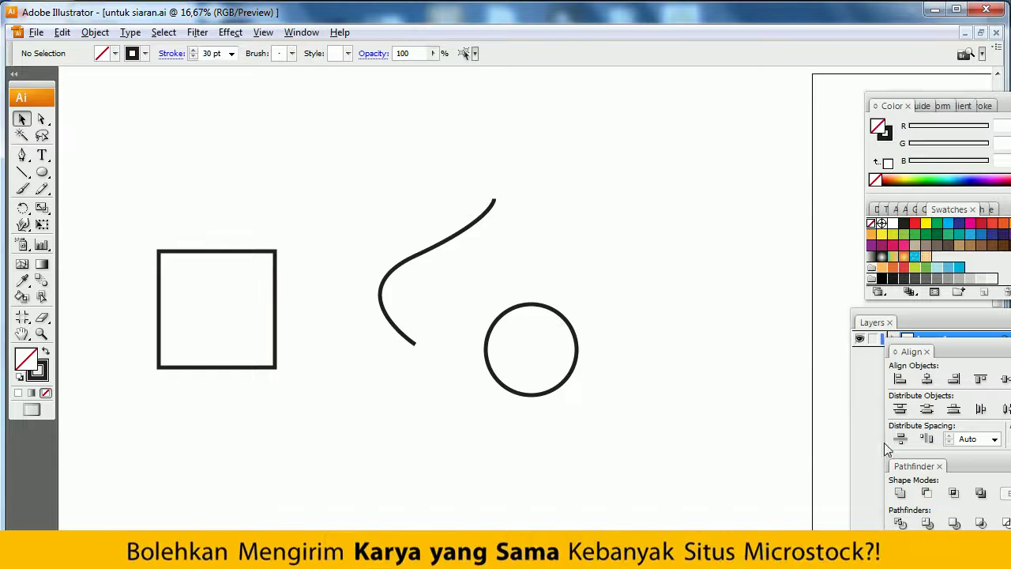
pyautogui.moveTo(930, 471); pyautogui.dragTo(771, 325)
pyautogui.moveTo(717, 352); pyautogui.dragTo(645, 322)
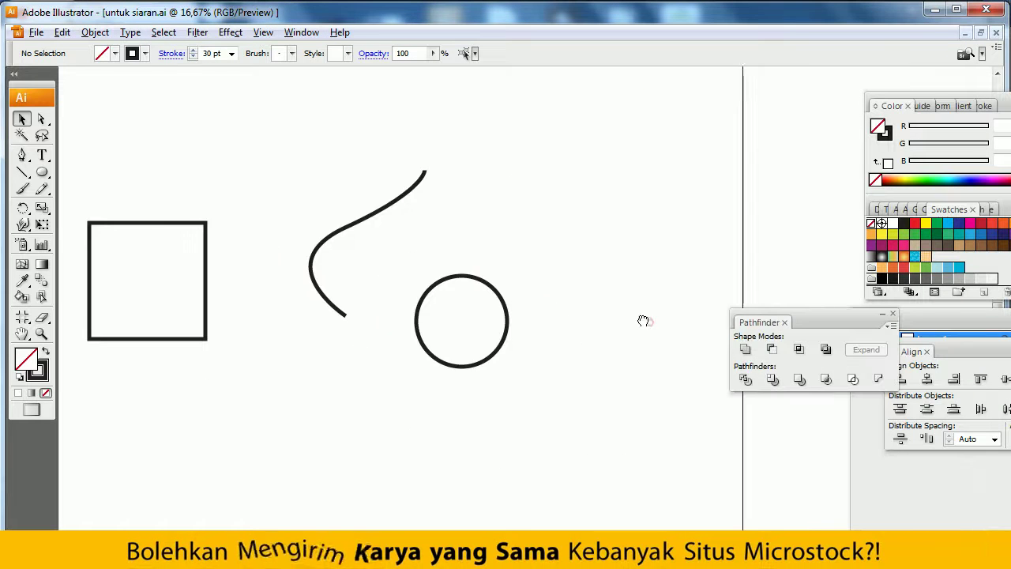
# Switch to Notepad to read the Path Finder note about cutting and merging objects, and return to Illustrator.
pyautogui.hotkey('alt', 'Tab')
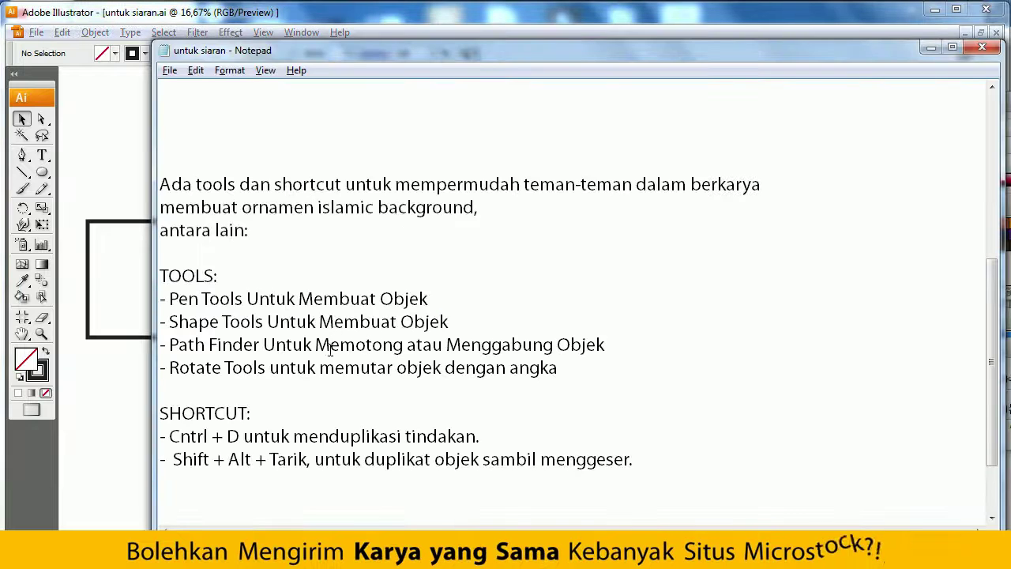
pyautogui.moveTo(449, 347); pyautogui.dragTo(544, 347)
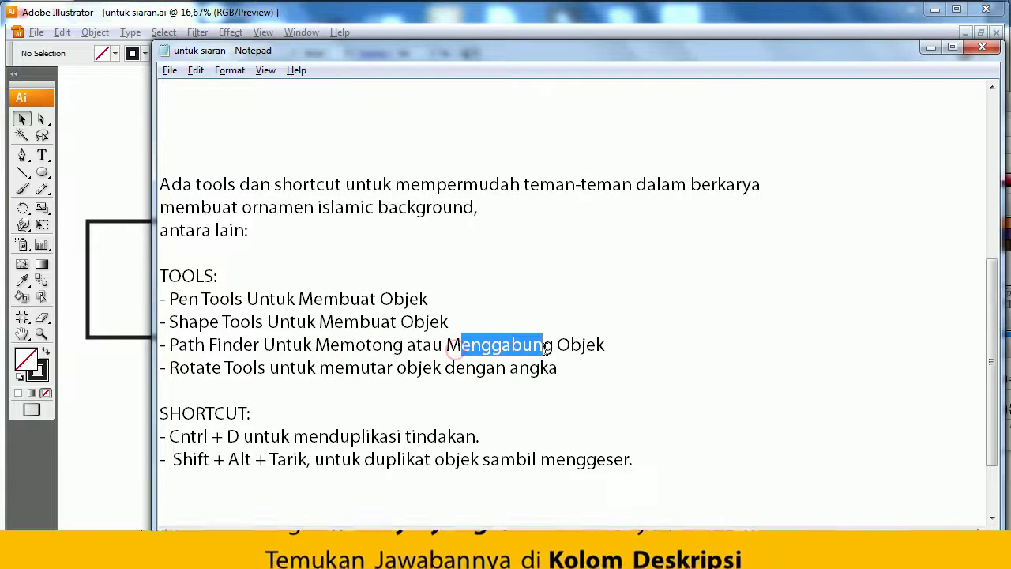
pyautogui.hotkey('alt', 'Tab')
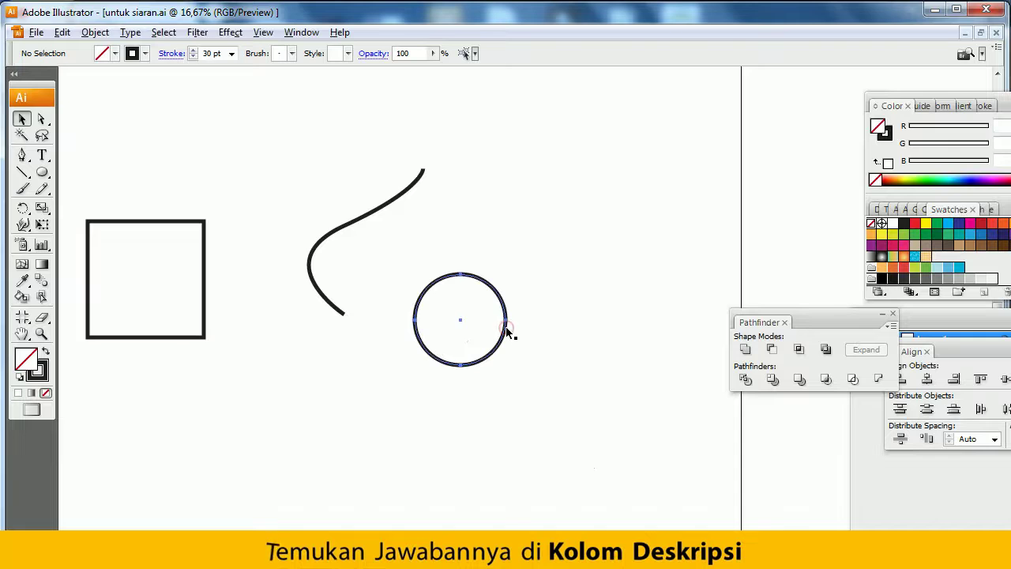
# Duplicate the circle slightly to the right, then subtract the copy from the original and expand the result into a crescent.
pyautogui.moveTo(508, 332); pyautogui.dragTo(542, 334)
pyautogui.moveTo(564, 240); pyautogui.dragTo(415, 384)
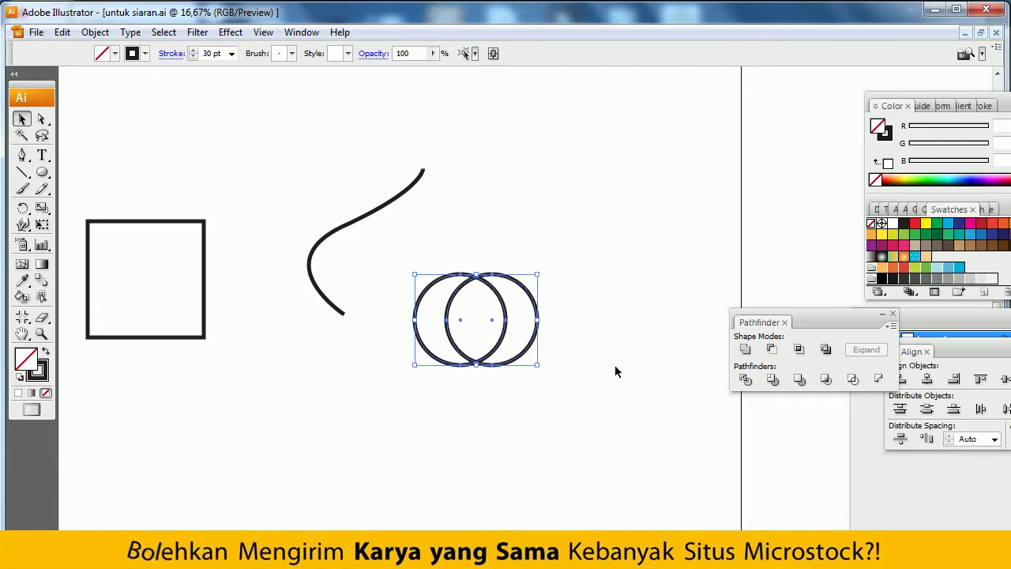
pyautogui.click(773, 350)
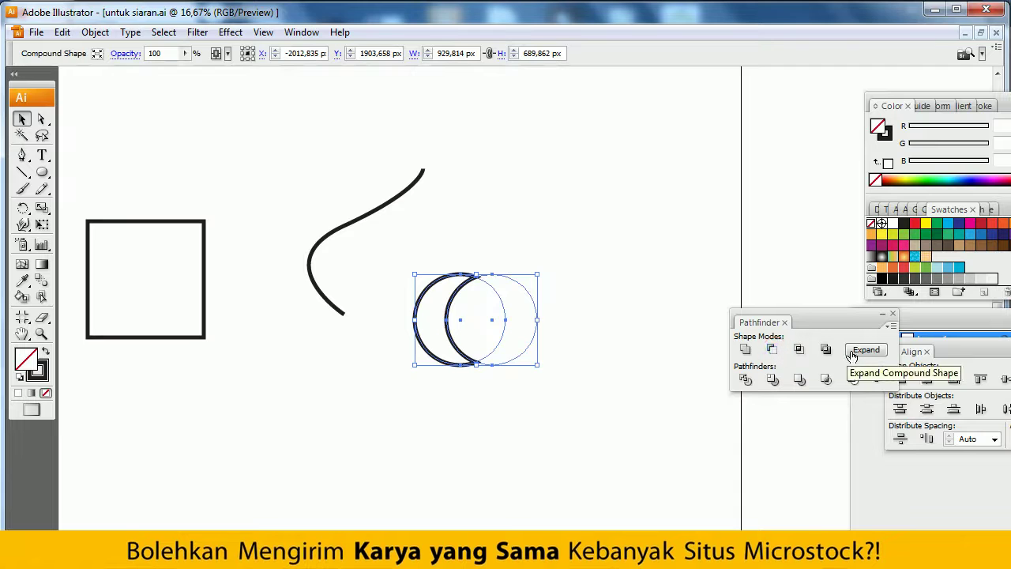
pyautogui.click(864, 353)
pyautogui.click(575, 358)
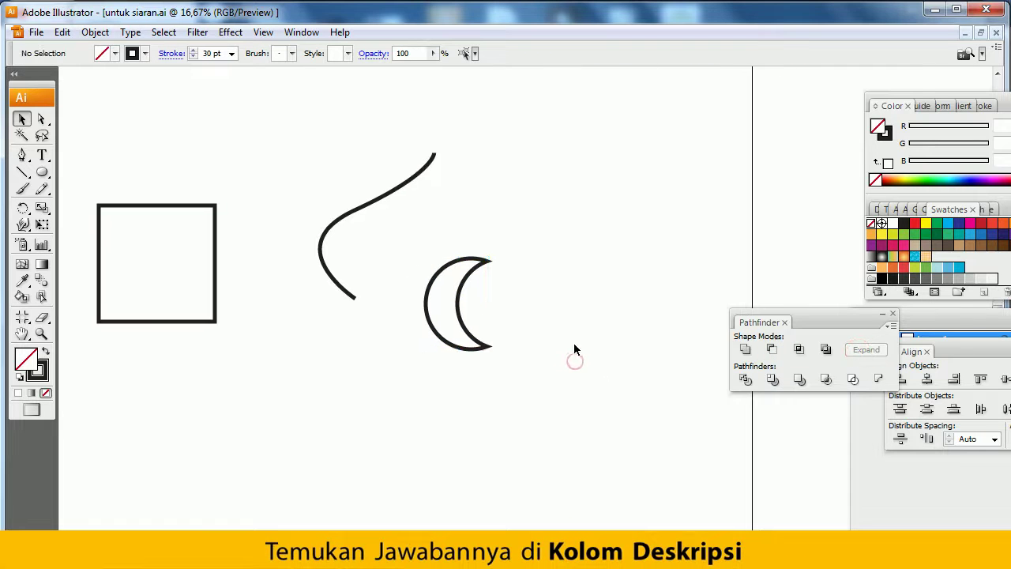
# Move the S-shaped curve down into the empty area between the square and the crescent.
pyautogui.moveTo(351, 221); pyautogui.dragTo(277, 370)
pyautogui.moveTo(249, 406)
pyautogui.mouseDown()
pyautogui.moveTo(339, 418)
pyautogui.moveTo(362, 402)
pyautogui.mouseUp()
pyautogui.click(362, 402)
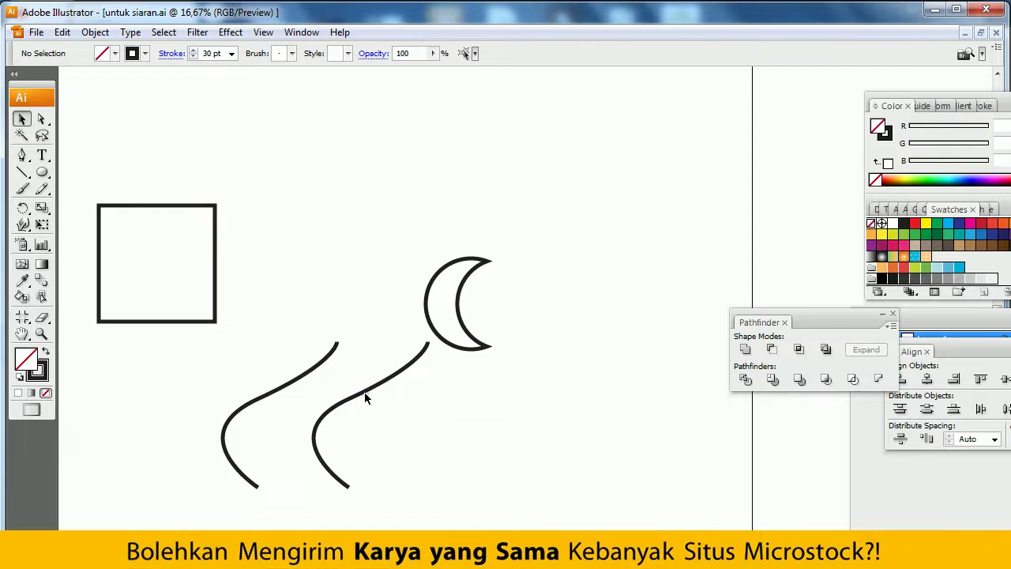
pyautogui.click(366, 393)
pyautogui.press('Delete')
# Extend the curve with a straight vertical line down from its upper end and close the path along the base with the Pen tool.
pyautogui.press('p')
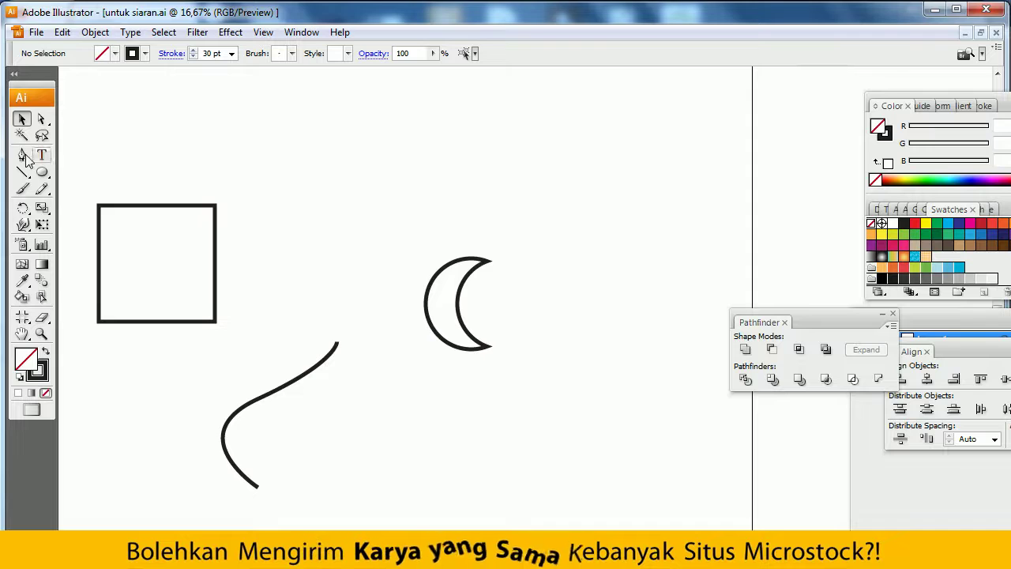
pyautogui.click(337, 342)
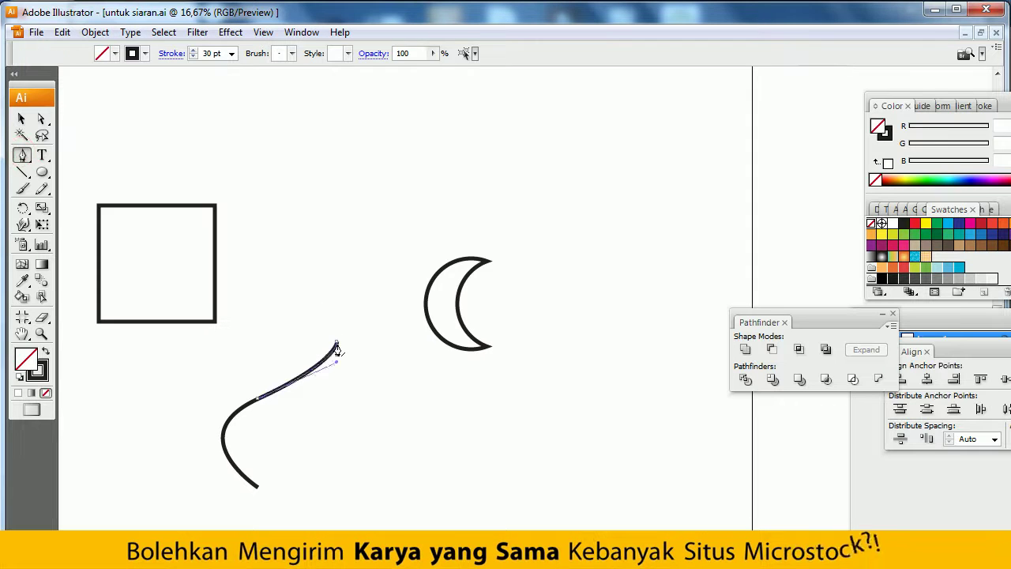
pyautogui.keyDown('shift'); pyautogui.click(316, 488); pyautogui.keyUp('shift')
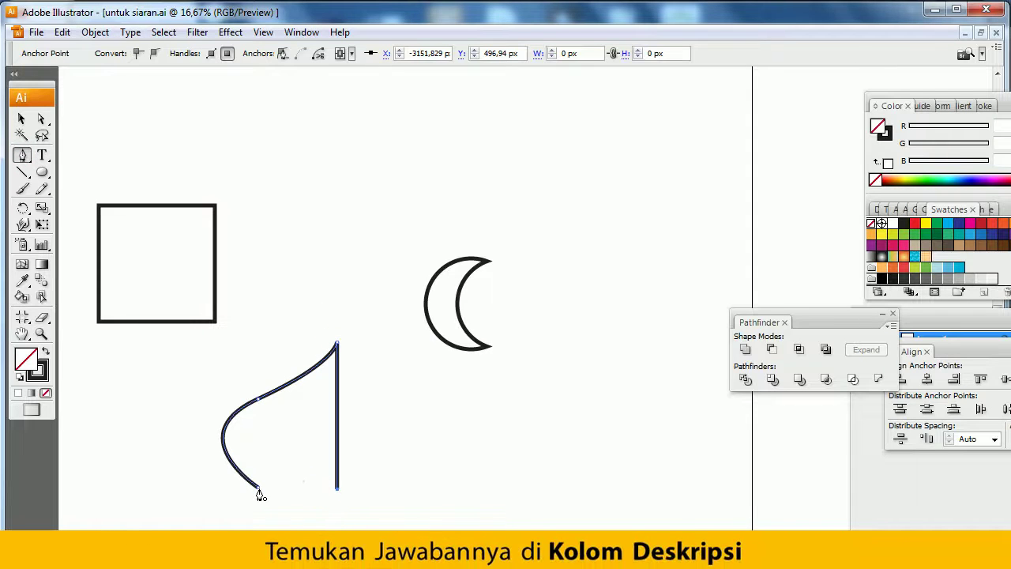
pyautogui.keyDown('ctrl'); pyautogui.click(421, 474); pyautogui.keyUp('ctrl')
# Duplicate the closed half-dome to the right and reflect the copy so its straight side faces the original.
pyautogui.moveTo(338, 418); pyautogui.dragTo(440, 425)
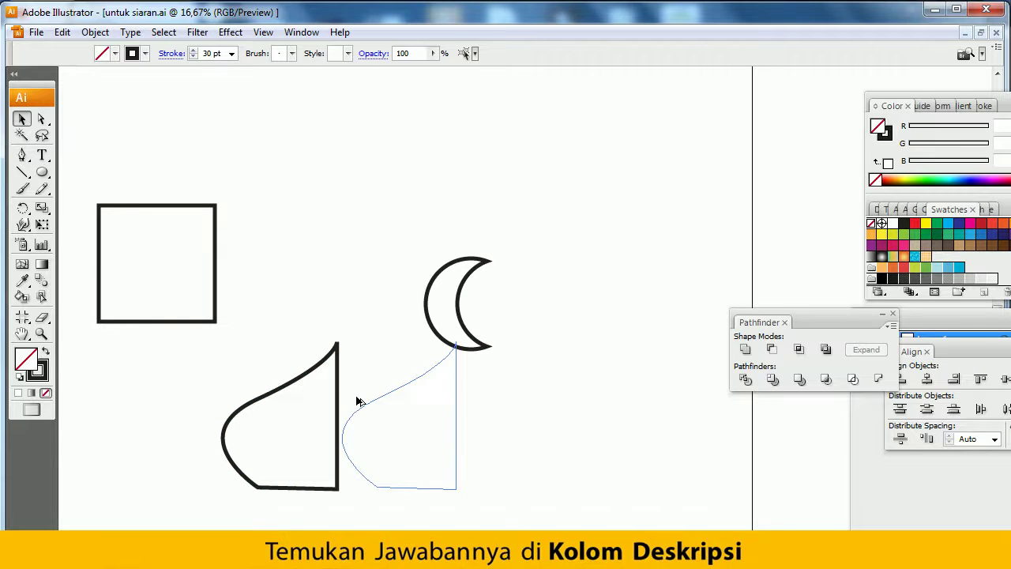
pyautogui.moveTo(357, 401); pyautogui.dragTo(357, 401)
pyautogui.moveTo(22, 208); pyautogui.dragTo(55, 232)
pyautogui.doubleClick(24, 213)
pyautogui.click(569, 244)
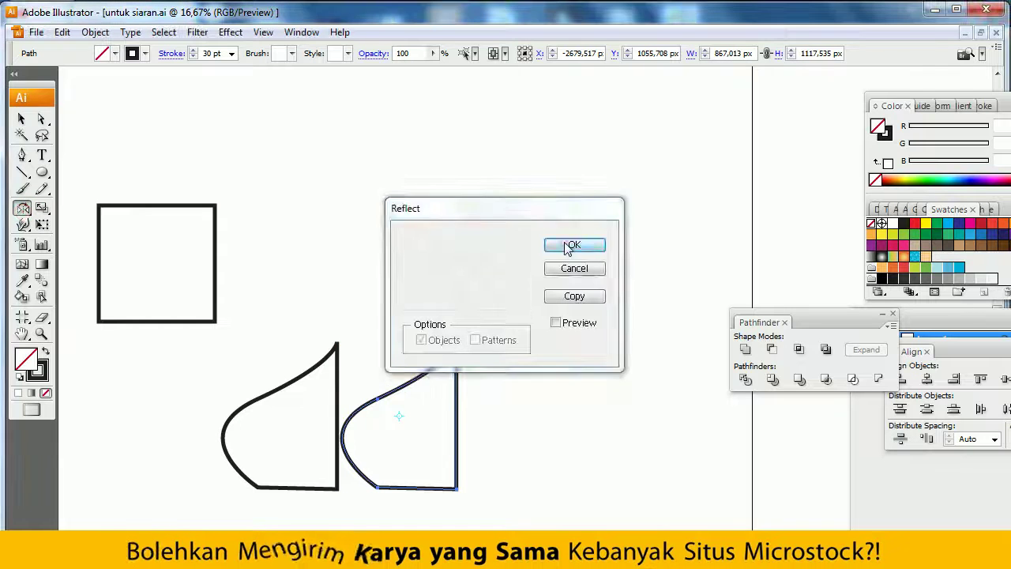
pyautogui.keyDown('ctrl'); pyautogui.click(564, 242); pyautogui.keyUp('ctrl')
pyautogui.press('v')
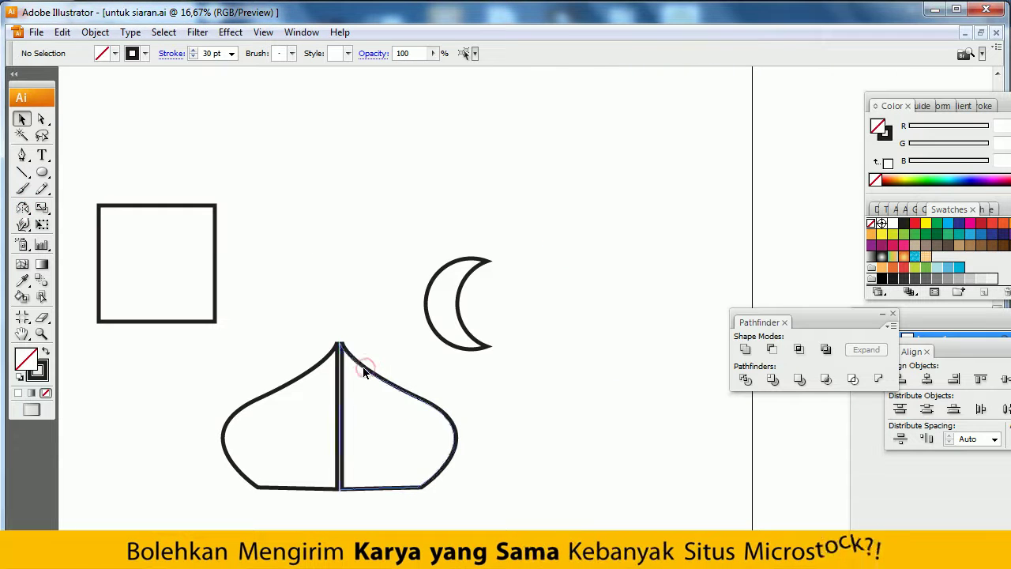
# Try to unite the two dome halves with Pathfinder and expand them, then undo the attempt.
pyautogui.moveTo(328, 304); pyautogui.dragTo(360, 390)
pyautogui.click(746, 351)
pyautogui.click(867, 351)
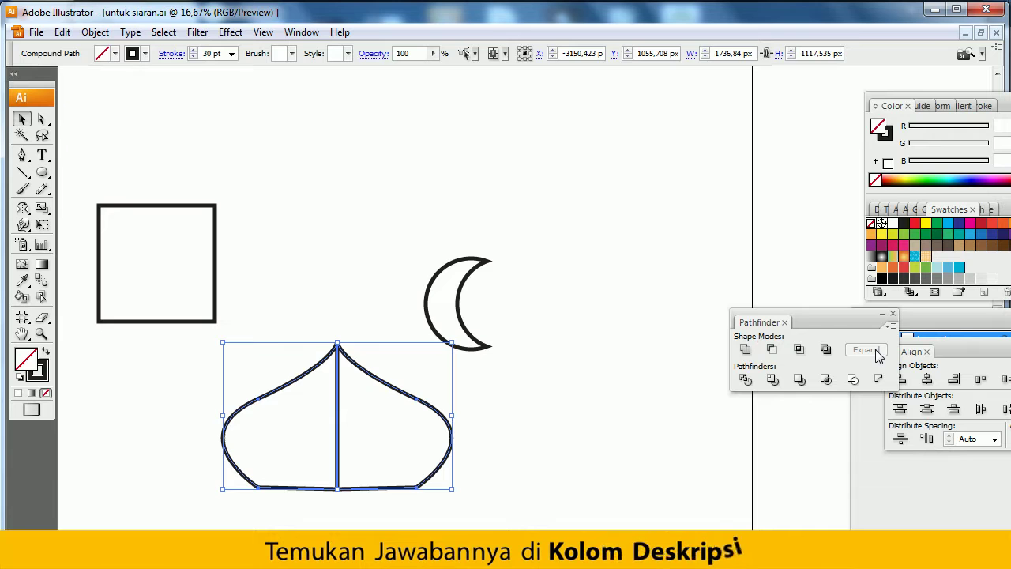
pyautogui.click(384, 426)
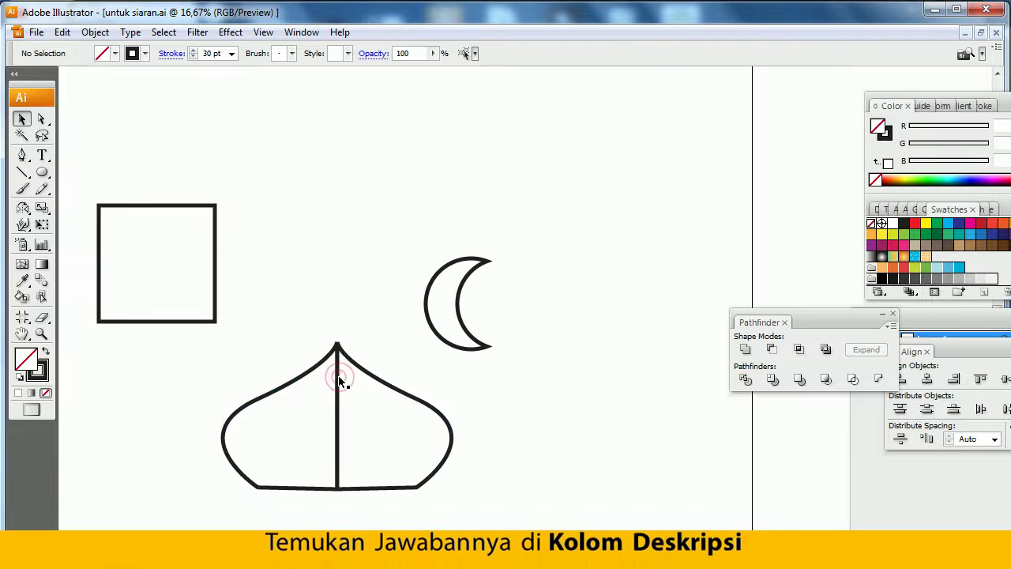
pyautogui.click(338, 381)
pyautogui.hotkey('ctrl', 'z')
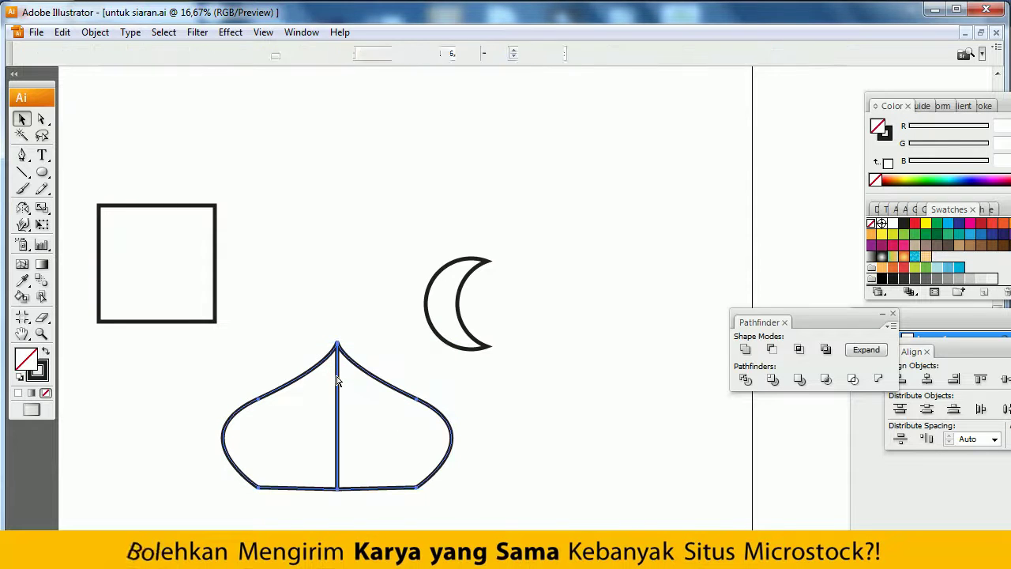
pyautogui.hotkey('ctrl', 'z')
# Select the anchor points along the seam of the two dome halves and align them on their horizontal center.
pyautogui.click(327, 308)
pyautogui.press('a')
pyautogui.moveTo(327, 308); pyautogui.dragTo(377, 524)
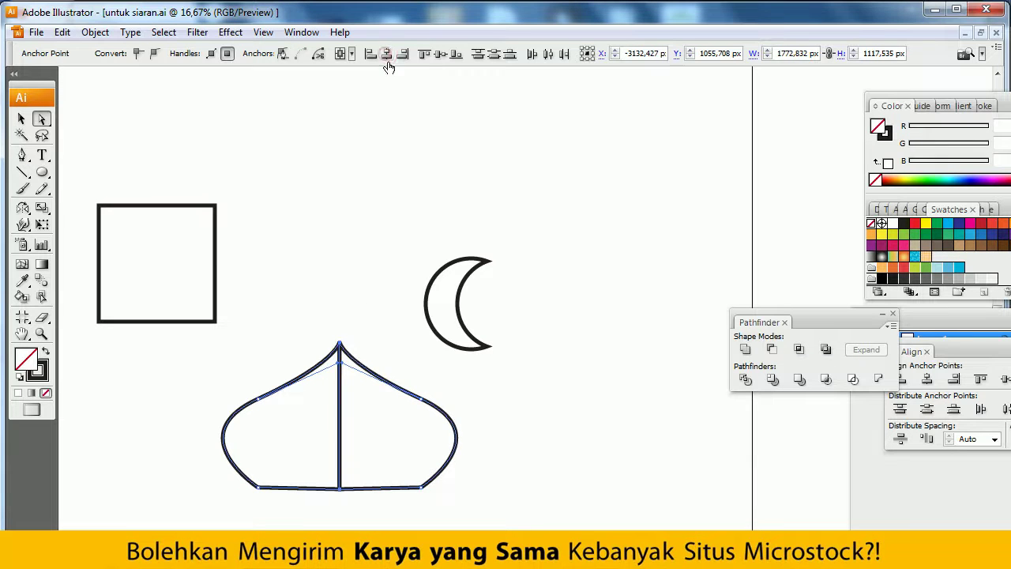
# Unite the two dome halves with Pathfinder and expand the result into a single outline.
pyautogui.click(745, 349)
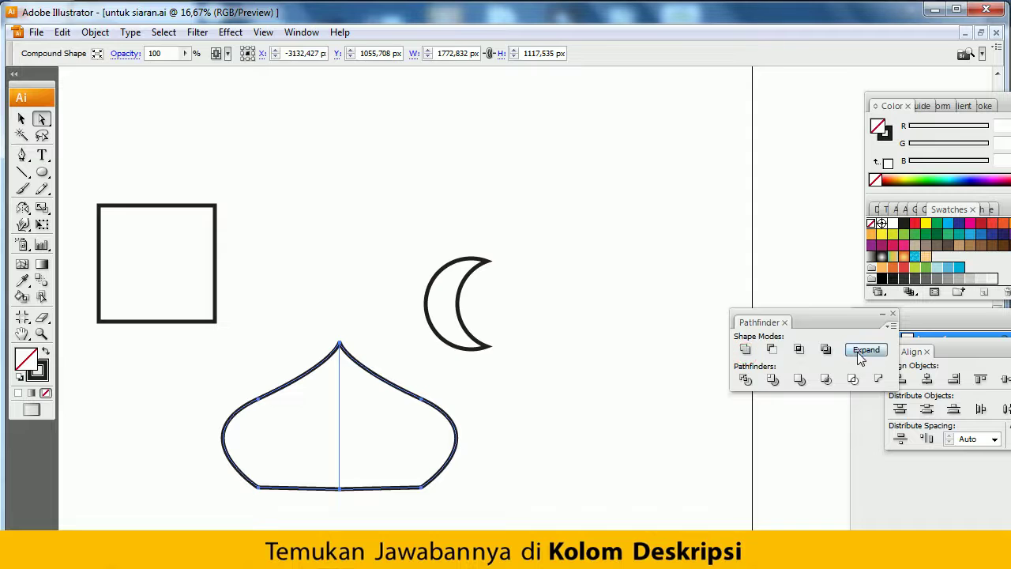
pyautogui.click(866, 349)
pyautogui.click(338, 370)
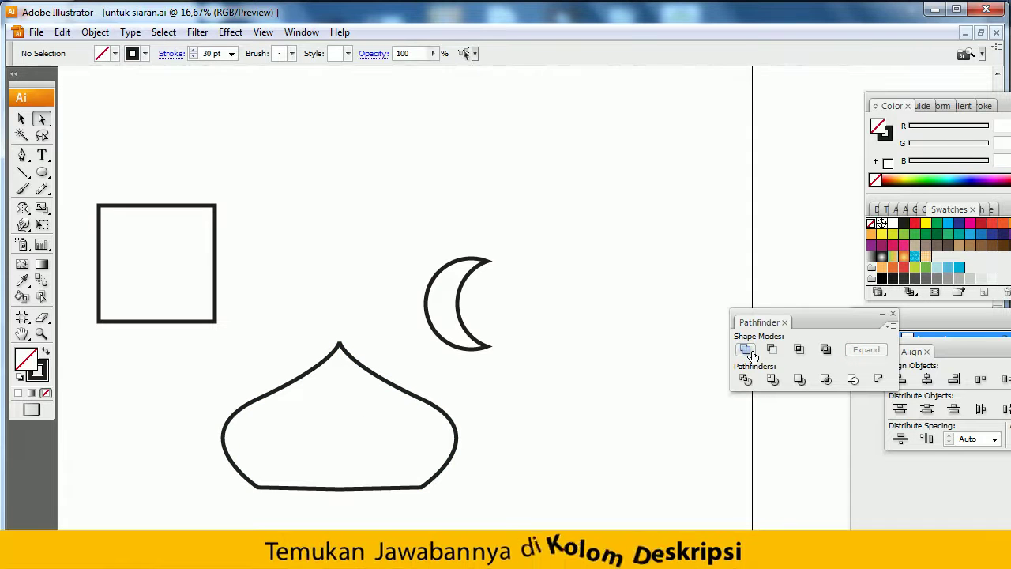
# Place a copy of the crescent on the tip of the dome.
pyautogui.moveTo(584, 405); pyautogui.dragTo(576, 388)
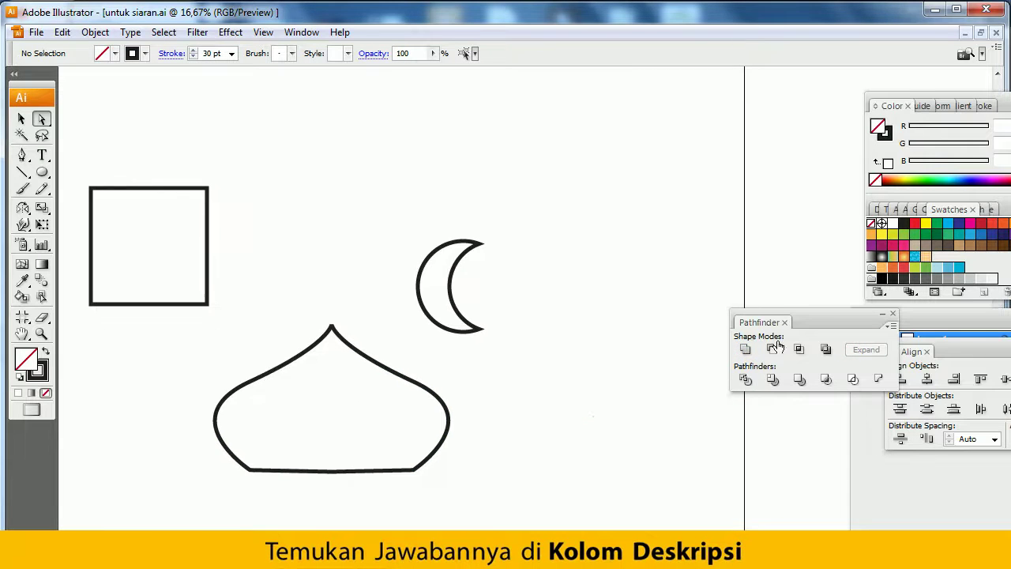
pyautogui.moveTo(504, 389); pyautogui.dragTo(506, 360)
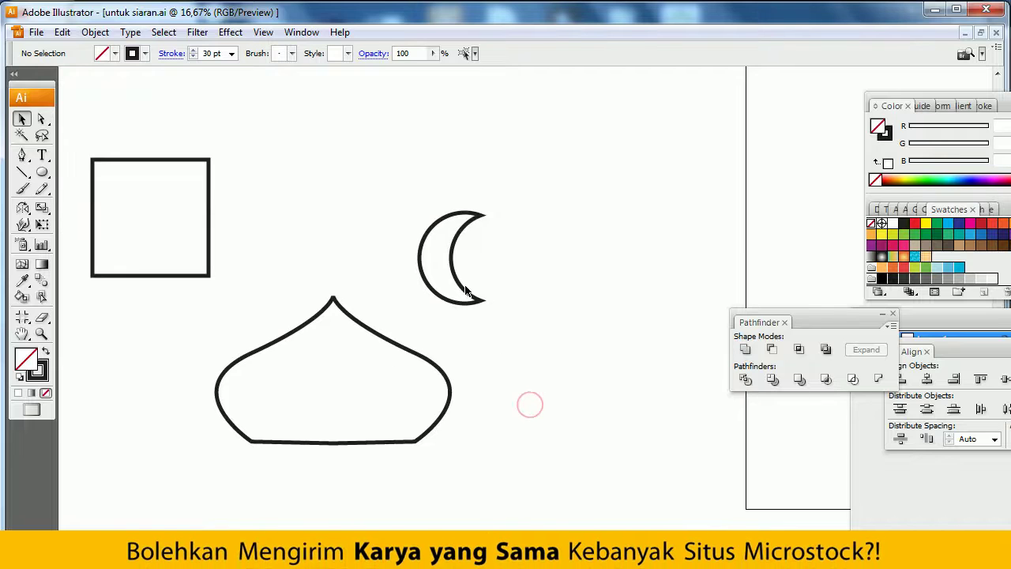
pyautogui.moveTo(462, 288); pyautogui.dragTo(342, 285)
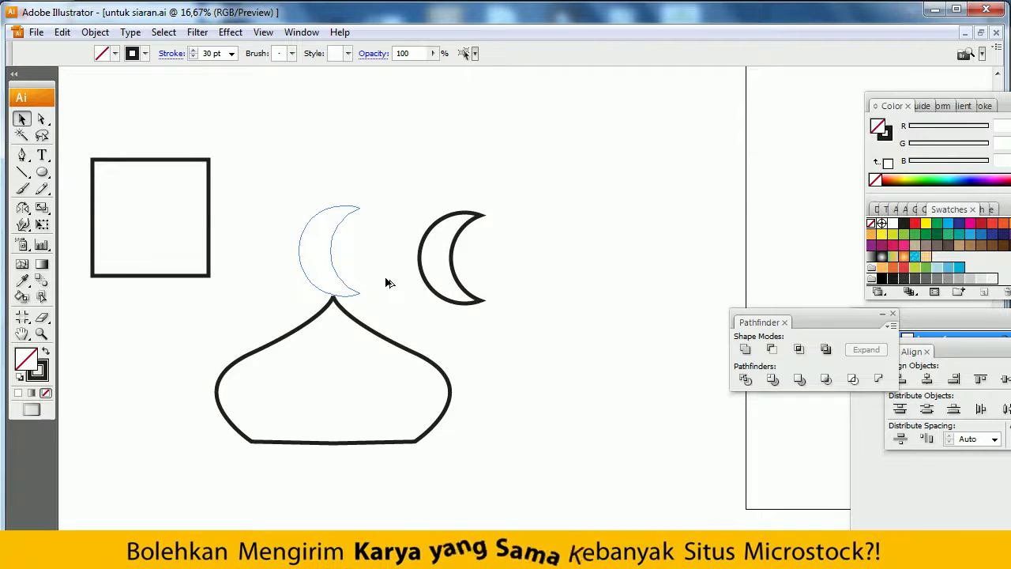
# Switch to Notepad to read the Rotate Tools note, and return to Illustrator.
pyautogui.hotkey('alt', 'Tab')
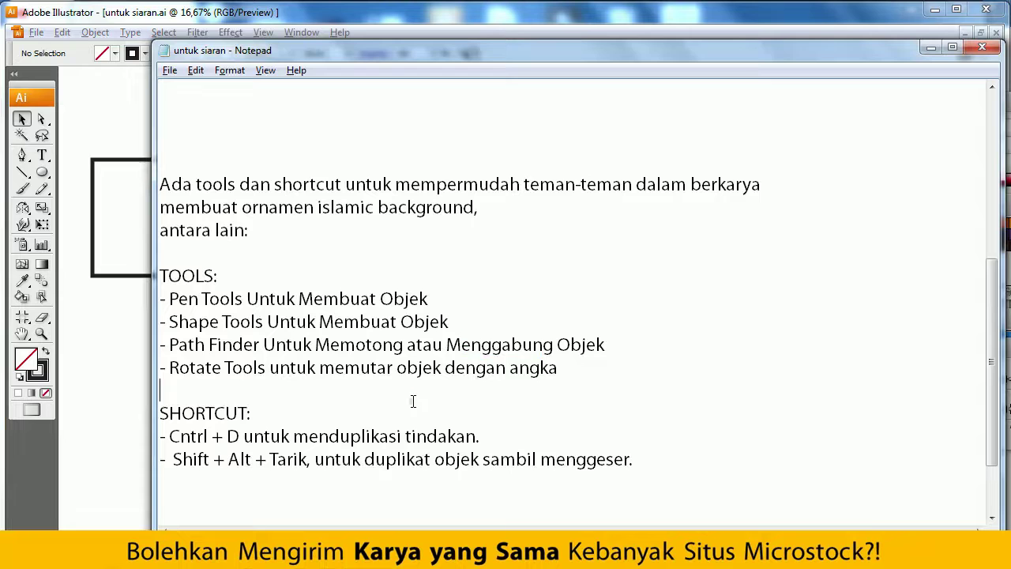
pyautogui.moveTo(170, 366); pyautogui.dragTo(280, 368)
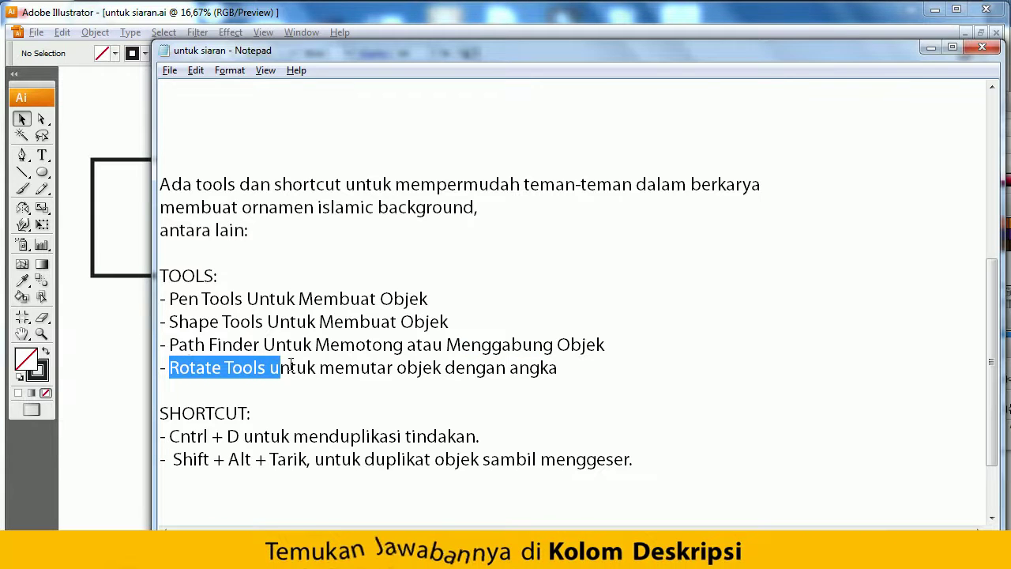
pyautogui.click(108, 307)
# Draw a square about 2941 px wide inside the artboard with the Rectangle tool.
pyautogui.moveTo(352, 311); pyautogui.dragTo(306, 303)
pyautogui.press('z')
pyautogui.keyDown('alt'); pyautogui.click(464, 300); pyautogui.keyUp('alt')
pyautogui.keyDown('alt'); pyautogui.click(464, 300); pyautogui.keyUp('alt')
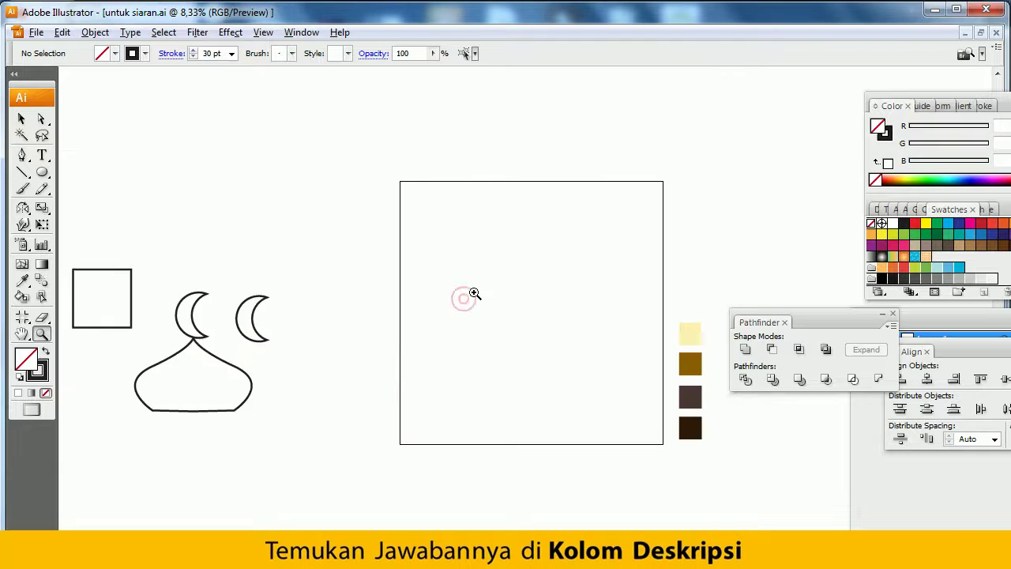
pyautogui.click(43, 174)
pyautogui.moveTo(73, 203); pyautogui.dragTo(105, 175)
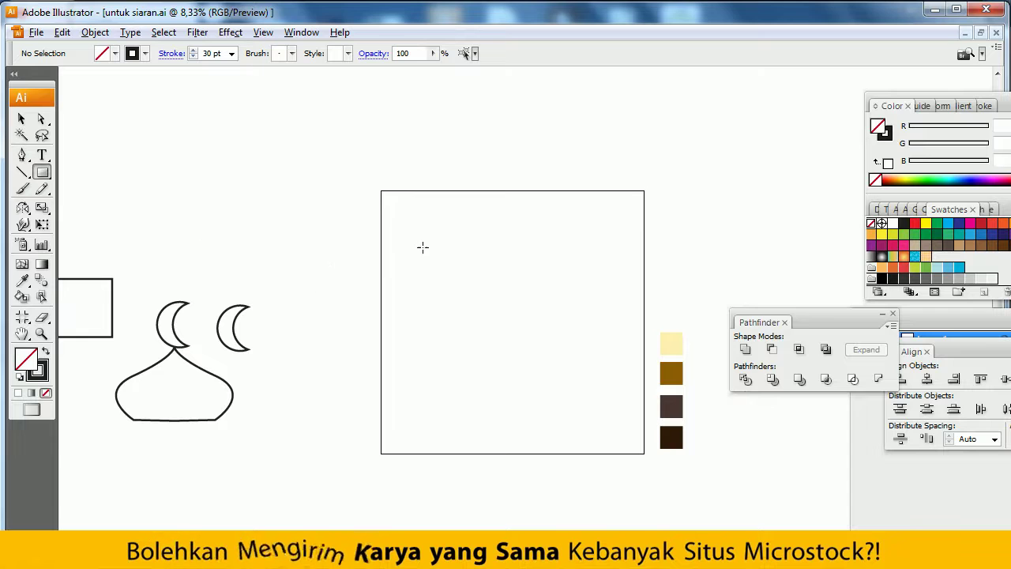
pyautogui.moveTo(410, 227); pyautogui.dragTo(605, 422)
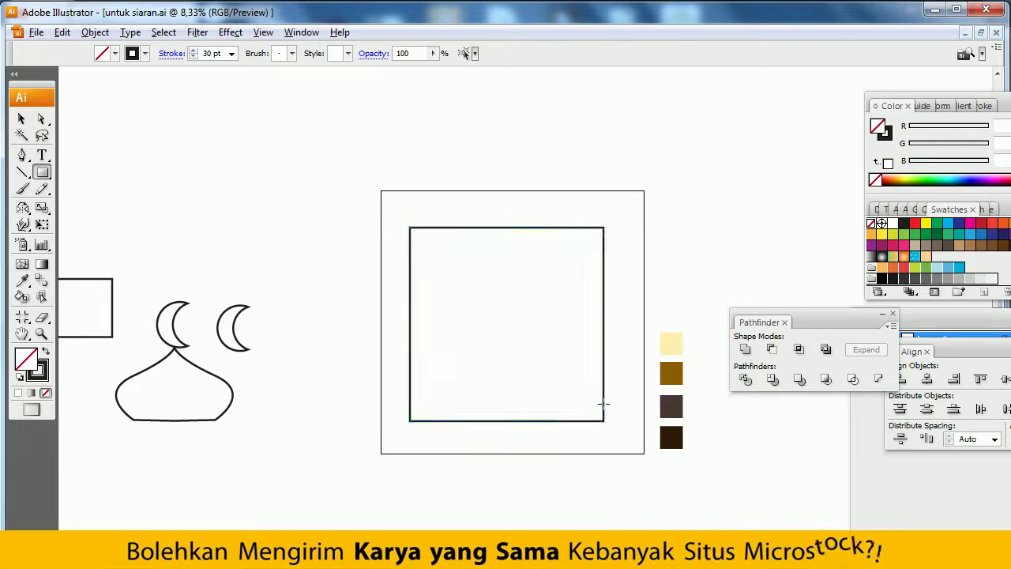
pyautogui.press('z')
pyautogui.click(546, 340)
# Create a copy of the square rotated by 10° about its centre.
pyautogui.press('v')
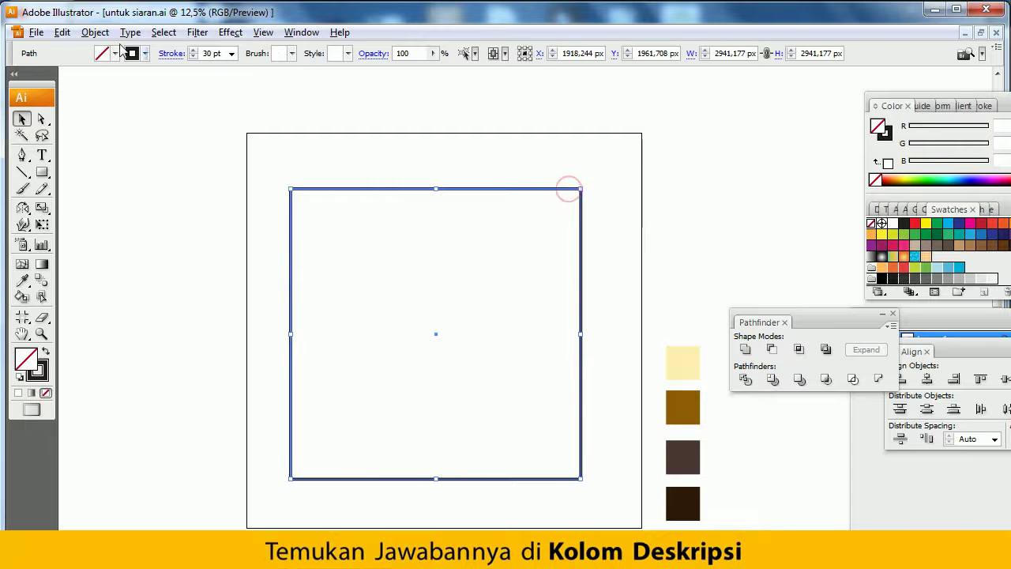
pyautogui.click(96, 33)
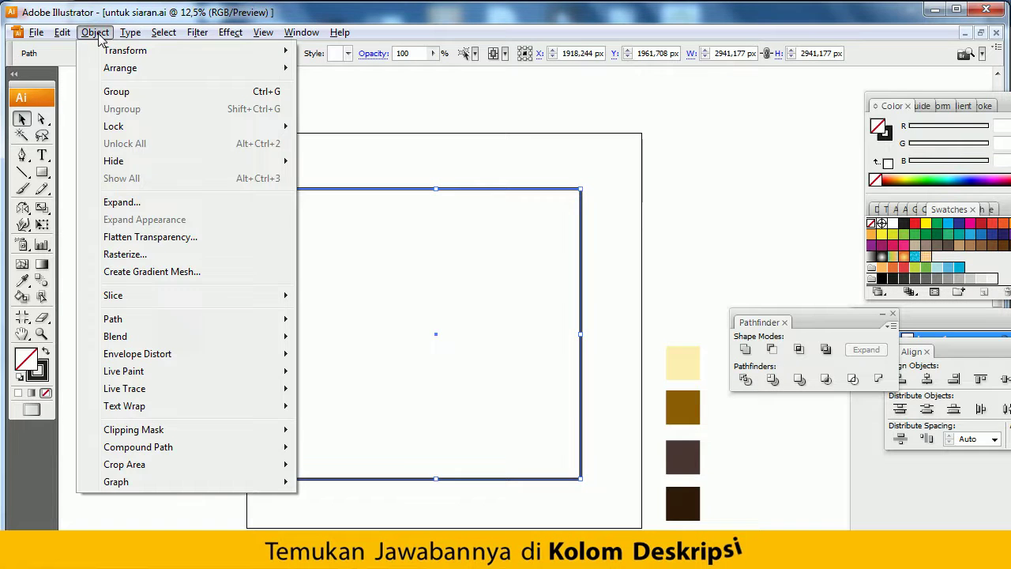
pyautogui.moveTo(114, 55)
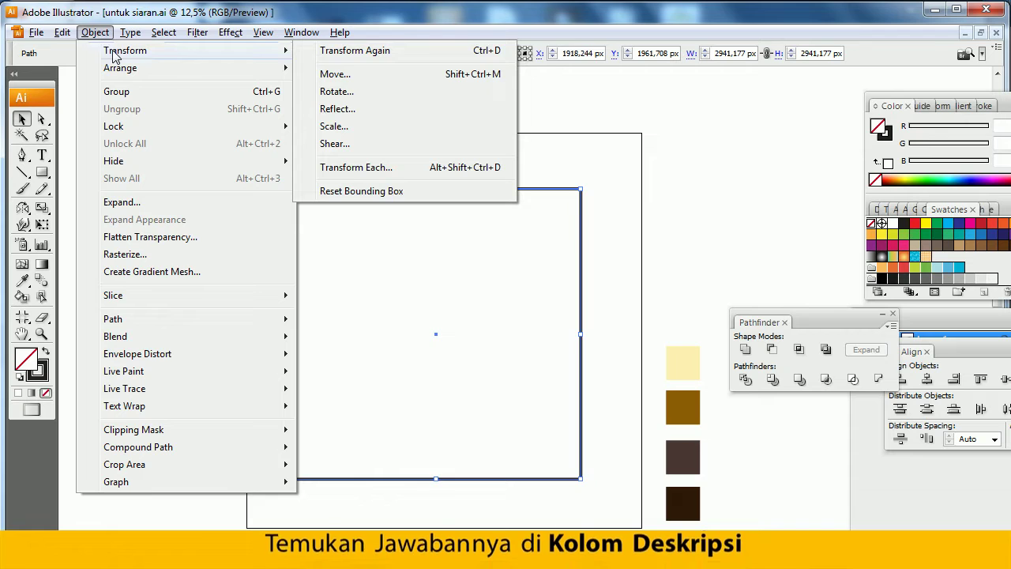
pyautogui.click(363, 90)
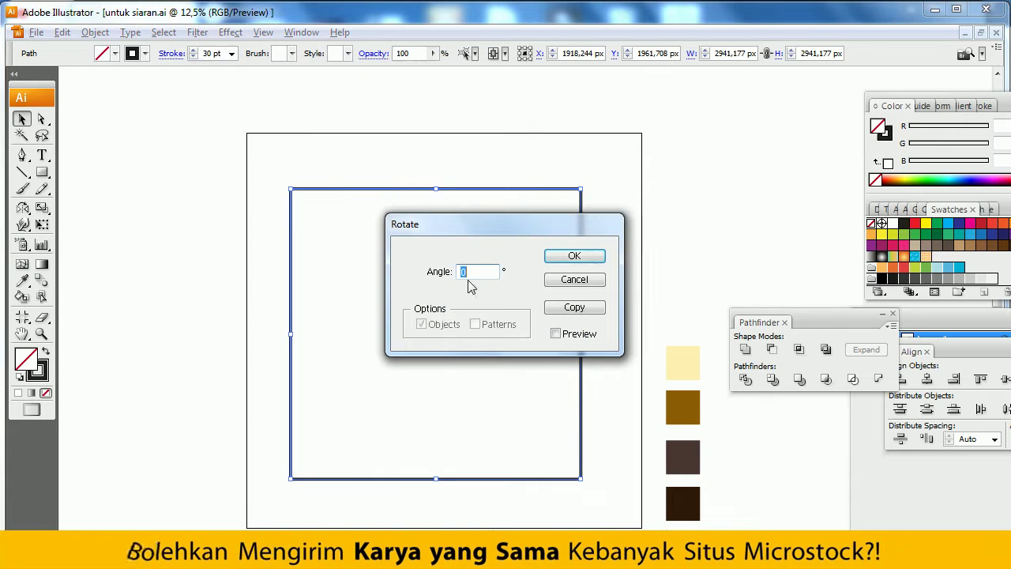
pyautogui.write('10')
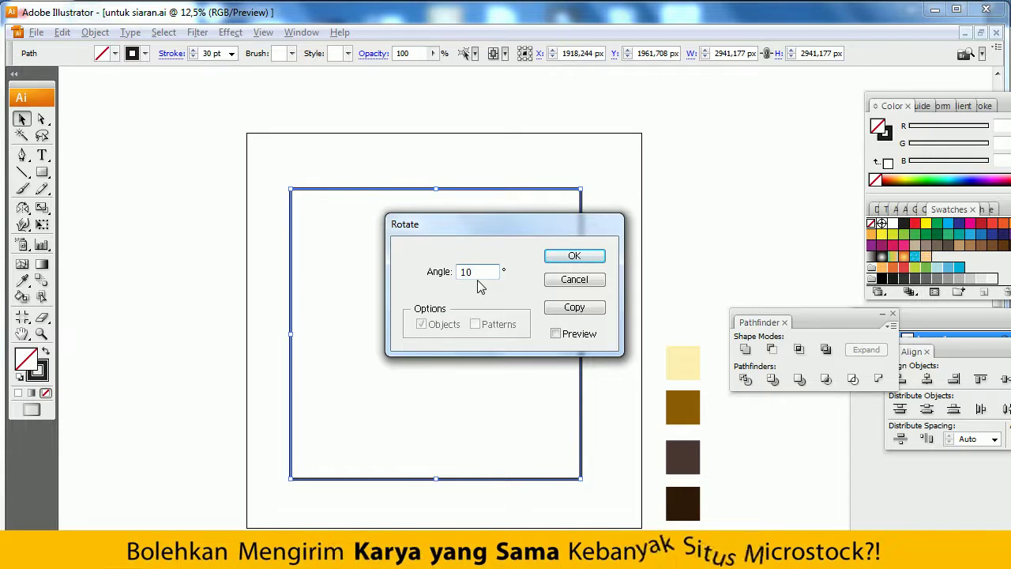
pyautogui.click(574, 307)
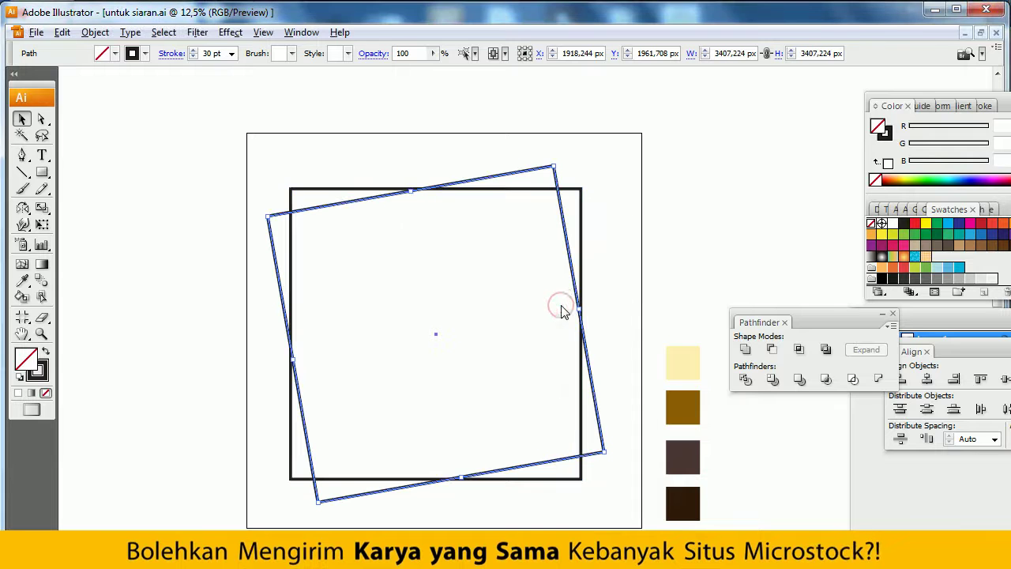
pyautogui.click(559, 169)
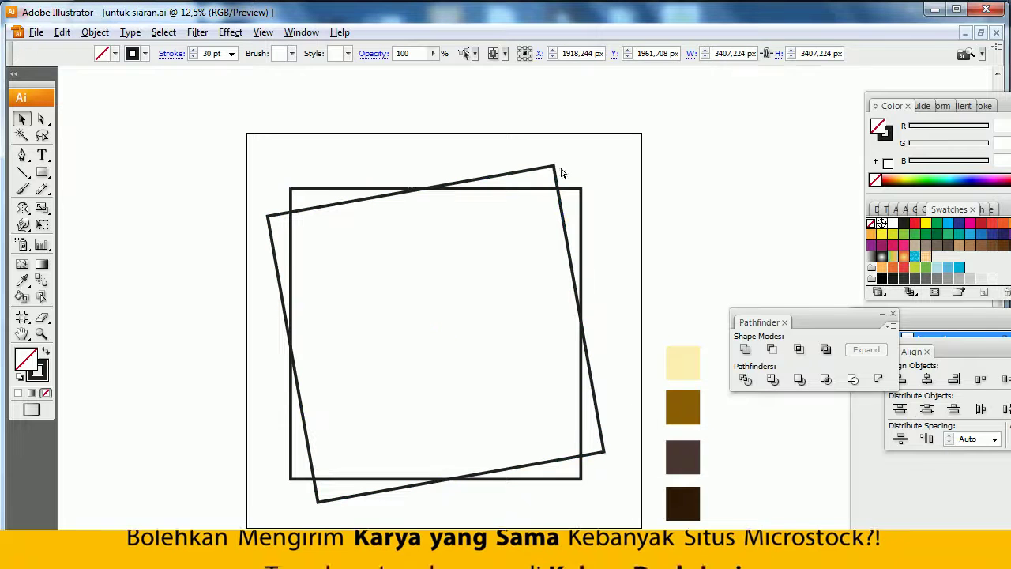
pyautogui.keyDown('alt'); pyautogui.click(441, 311); pyautogui.keyUp('alt')
# Switch to Notepad to read the shortcut note on repeating an action, and return to Illustrator.
pyautogui.hotkey('alt', 'Tab')
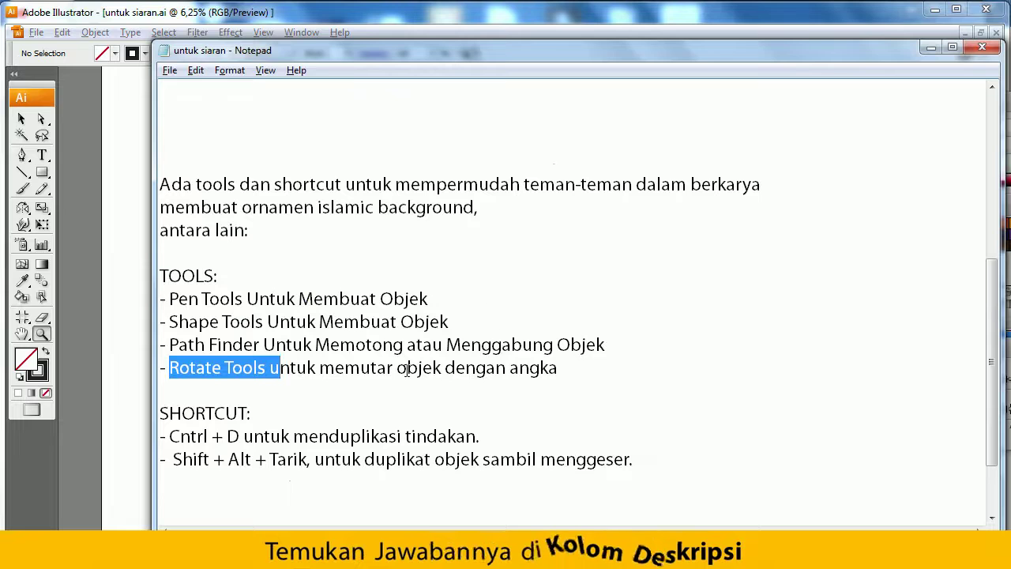
pyautogui.click(383, 396)
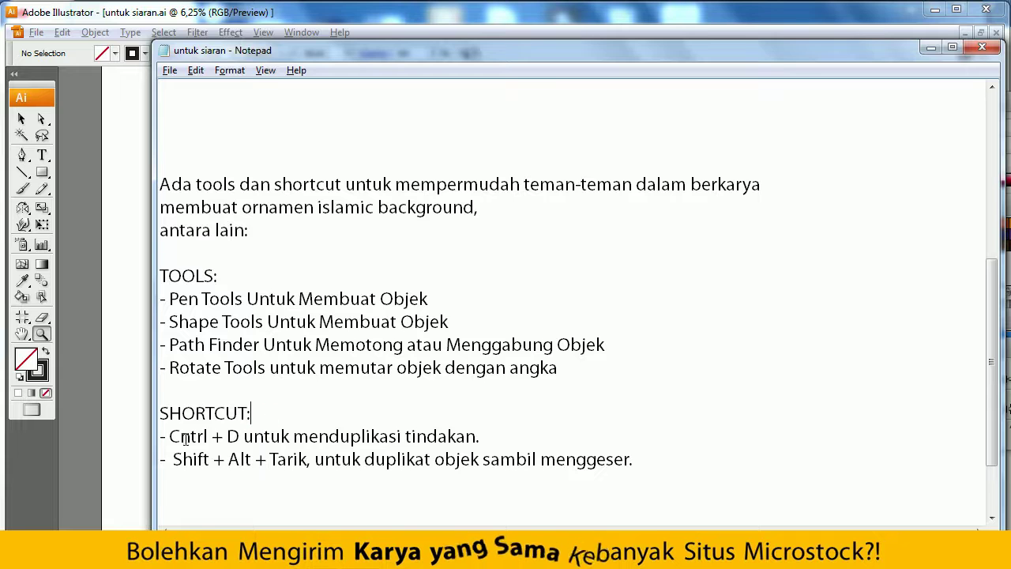
pyautogui.moveTo(169, 436); pyautogui.dragTo(239, 437)
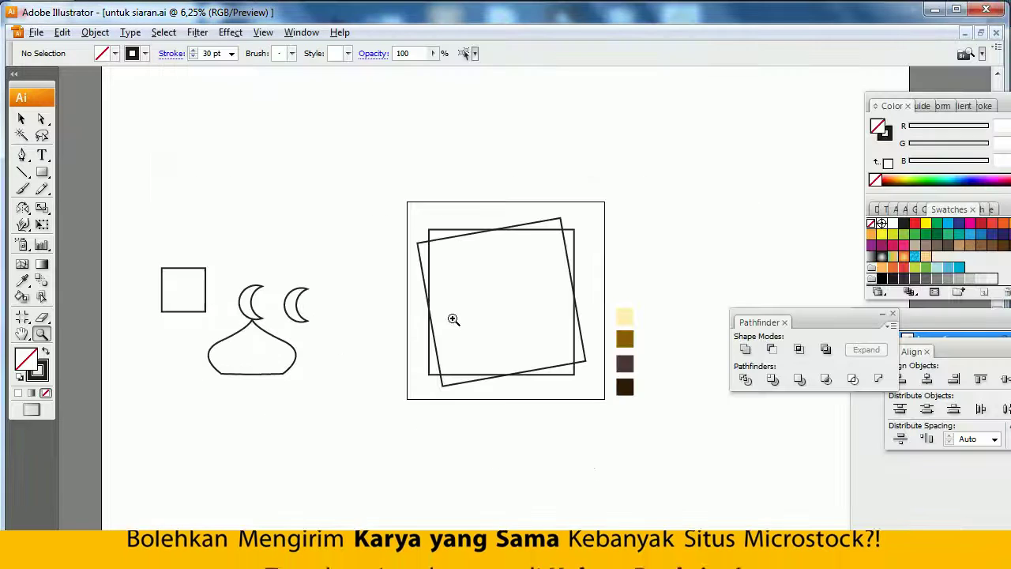
# Undo the rotated copy and make a fresh copy of the original square rotated by 10°.
pyautogui.click(475, 309)
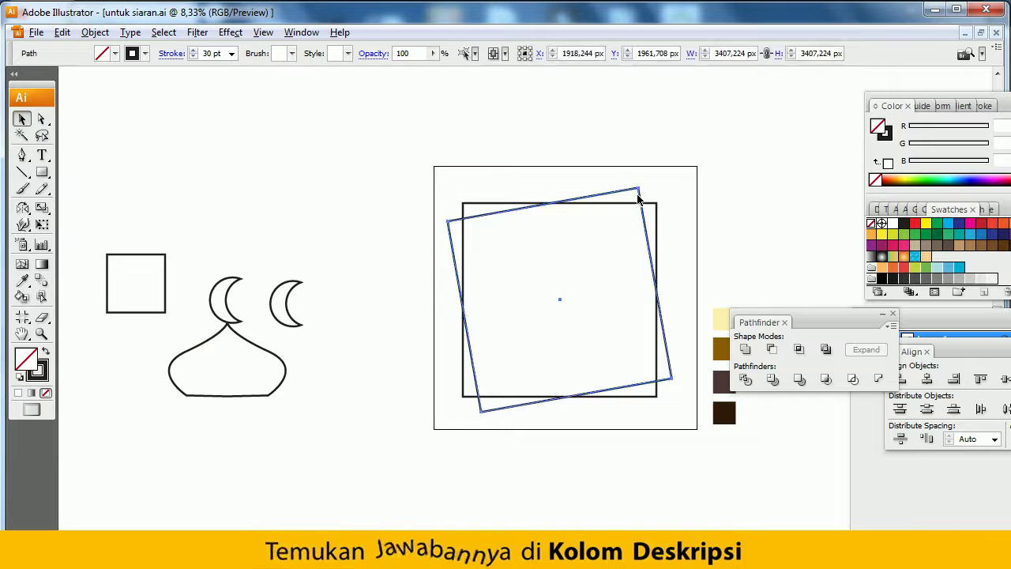
pyautogui.hotkey('ctrl', 'z')
pyautogui.click(657, 220)
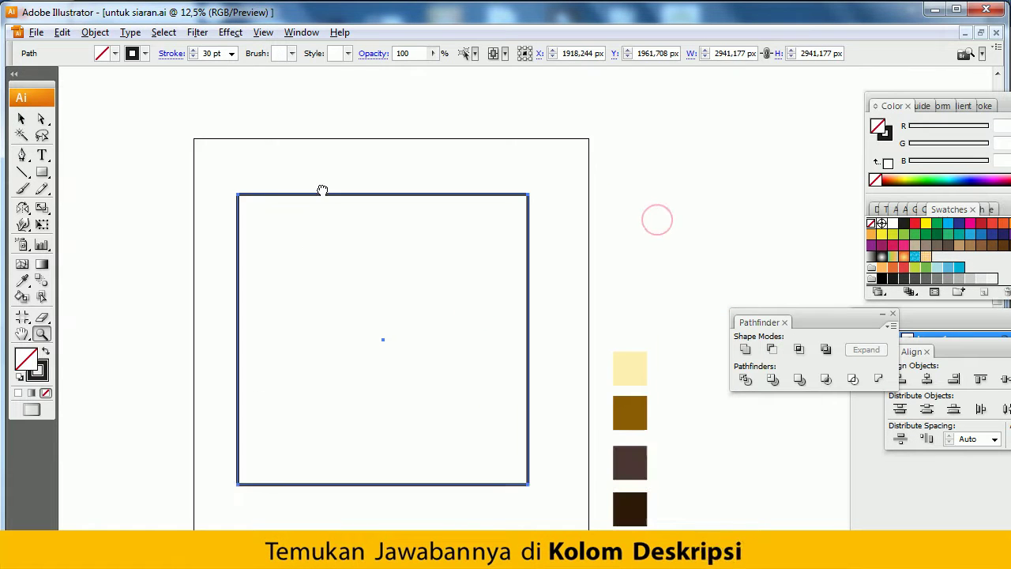
pyautogui.click(95, 32)
pyautogui.moveTo(118, 75)
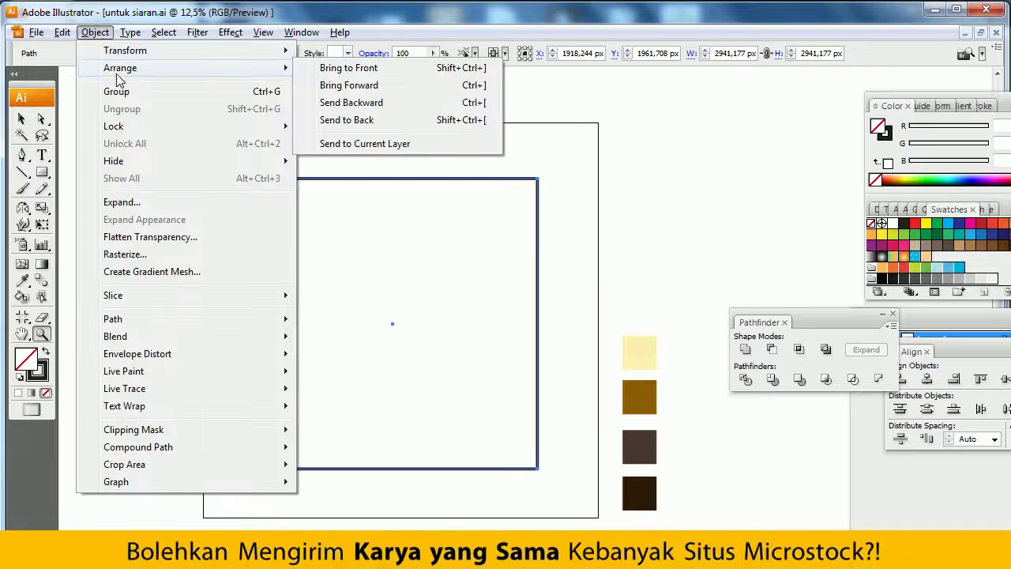
pyautogui.moveTo(138, 52)
pyautogui.click(332, 92)
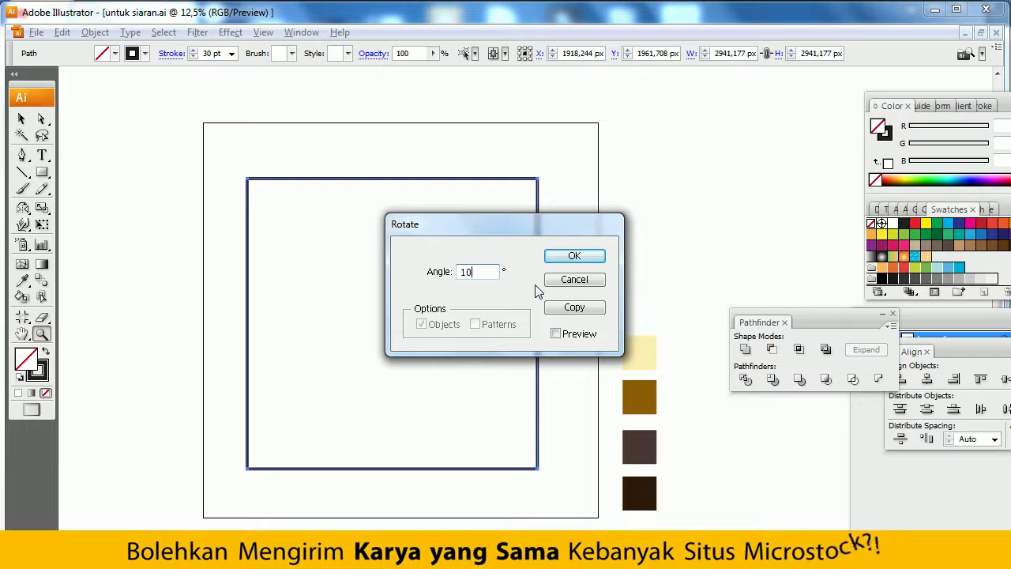
pyautogui.click(574, 308)
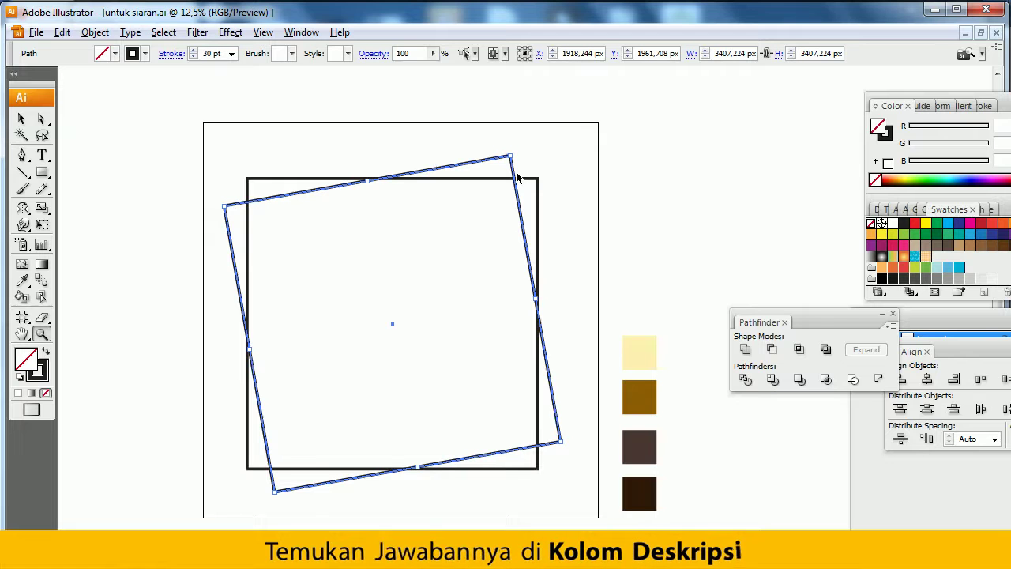
# Repeat the 10° rotated copy until the squares form a complete circular ornament, and deselect it.
pyautogui.hotkey('ctrl', 'd')
pyautogui.hotkey('ctrl', 'd')
pyautogui.hotkey('ctrl', 'd')
pyautogui.hotkey('ctrl', 'd')
pyautogui.hotkey('ctrl', 'd')
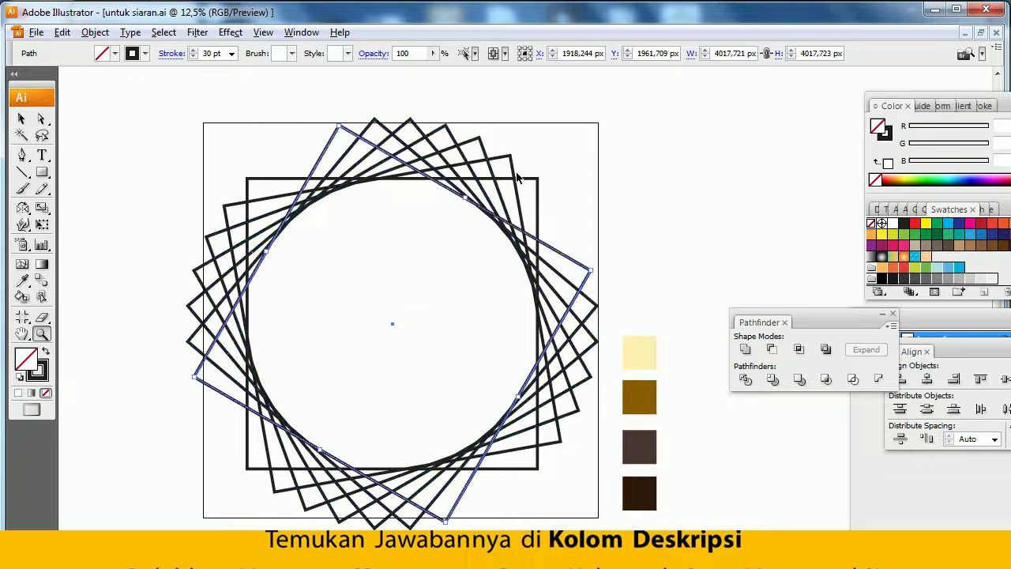
pyautogui.hotkey('ctrl', 'd')
pyautogui.hotkey('ctrl', 'd')
pyautogui.hotkey('ctrl', 'd')
pyautogui.hotkey('ctrl', 'd')
pyautogui.hotkey('ctrl', 'd')
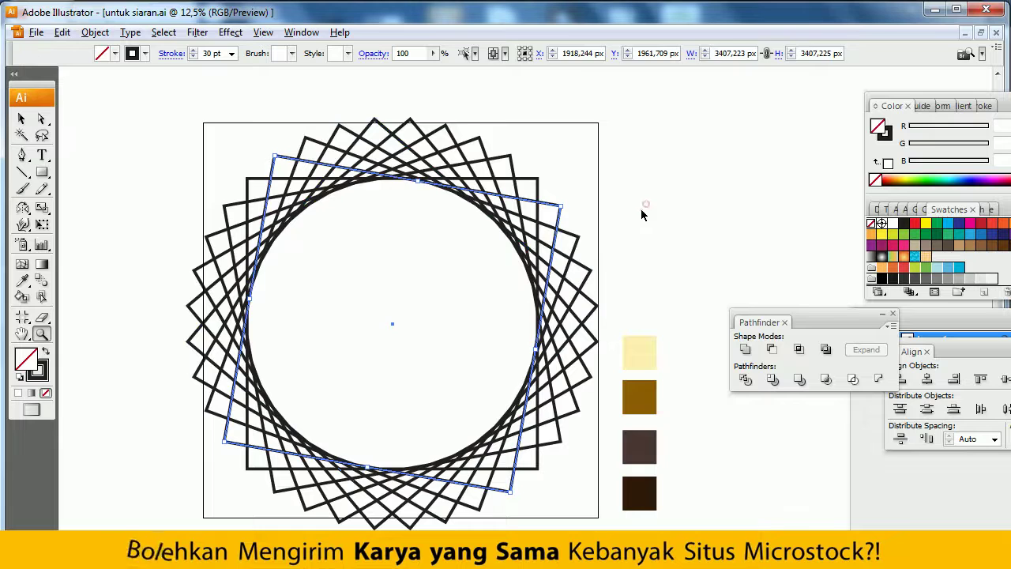
pyautogui.keyDown('ctrl'); pyautogui.click(641, 210); pyautogui.keyUp('ctrl')
# Select all the rotated squares and scale the ornament down slightly so it fits inside the artboard.
pyautogui.press('a')
pyautogui.press('z')
pyautogui.keyDown('alt'); pyautogui.click(463, 316); pyautogui.keyUp('alt')
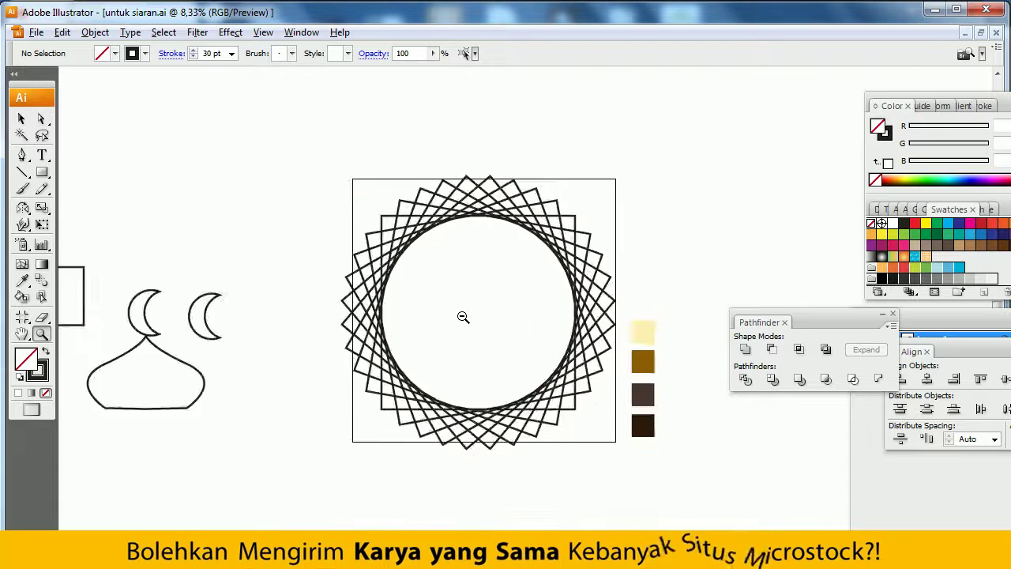
pyautogui.keyDown('alt'); pyautogui.click(463, 317); pyautogui.keyUp('alt')
pyautogui.press('v')
pyautogui.moveTo(420, 241); pyautogui.dragTo(493, 426)
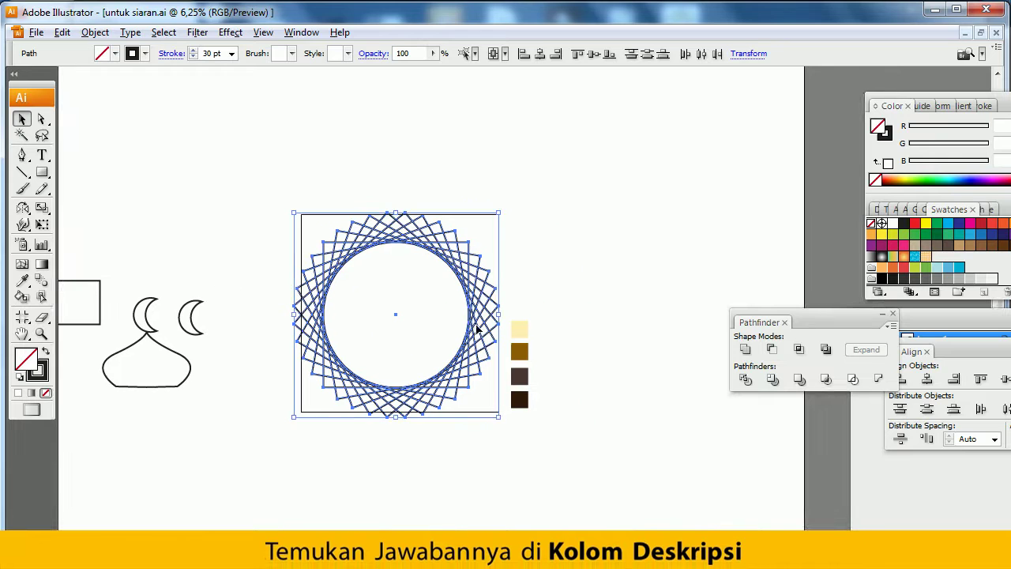
pyautogui.click(534, 286)
pyautogui.moveTo(249, 186); pyautogui.dragTo(501, 422)
pyautogui.moveTo(296, 419); pyautogui.dragTo(304, 410)
pyautogui.press('z')
pyautogui.click(404, 354)
pyautogui.moveTo(497, 235); pyautogui.dragTo(493, 240)
pyautogui.keyDown('ctrl'); pyautogui.click(495, 238); pyautogui.keyUp('ctrl')
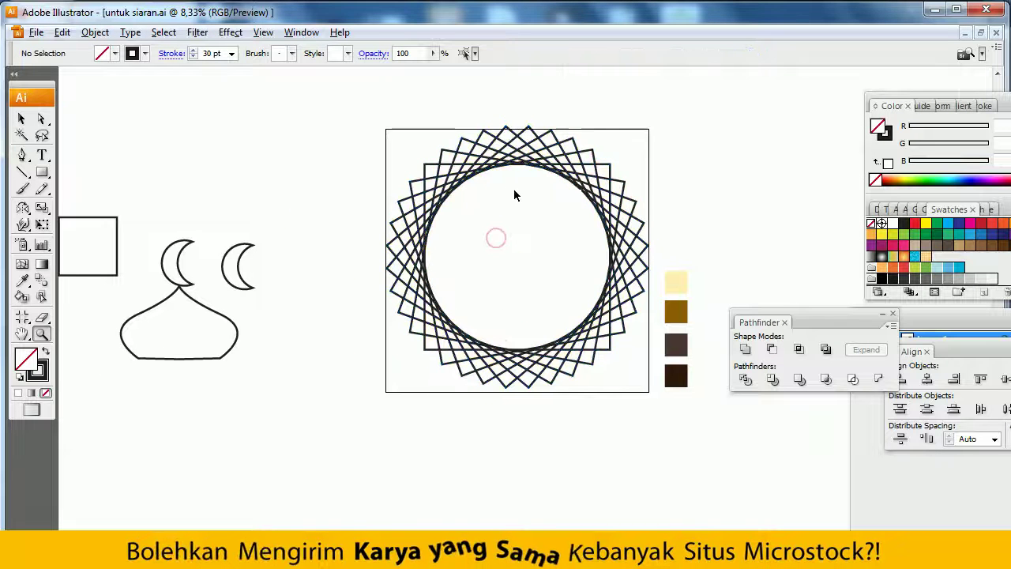
# Switch to Notepad to read the shortcut note on duplicating an object while moving it, and return to Illustrator.
pyautogui.hotkey('alt', 'Tab')
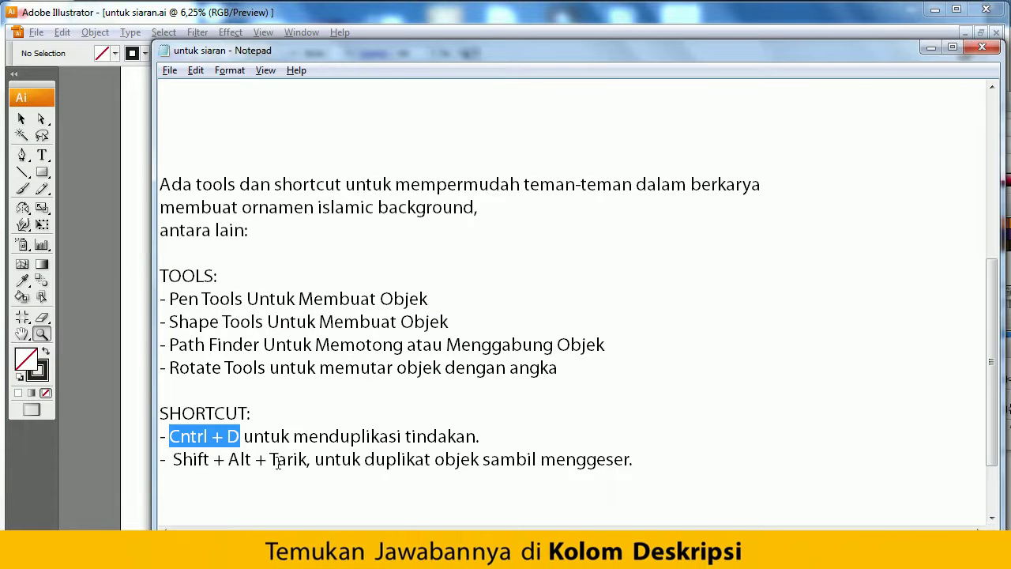
pyautogui.hotkey('alt', 'Tab')
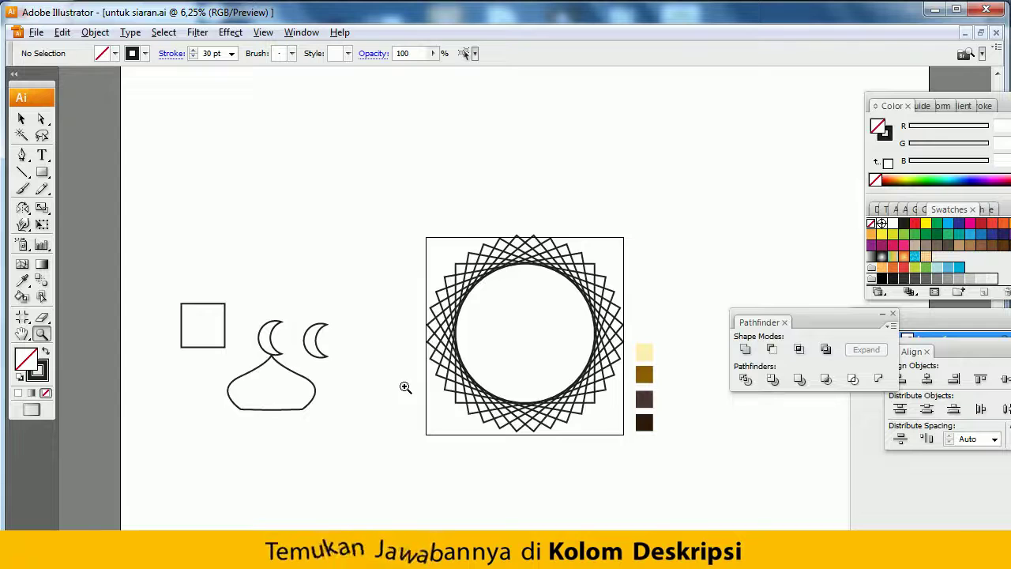
# Move the spare crescent above the dome and duplicate it repeatedly into an evenly spaced, overlapping horizontal row.
pyautogui.click(411, 369)
pyautogui.click(442, 356)
pyautogui.moveTo(431, 317); pyautogui.dragTo(423, 415)
pyautogui.press('v')
pyautogui.moveTo(359, 266); pyautogui.dragTo(293, 150)
pyautogui.hotkey('ctrl', 'd')
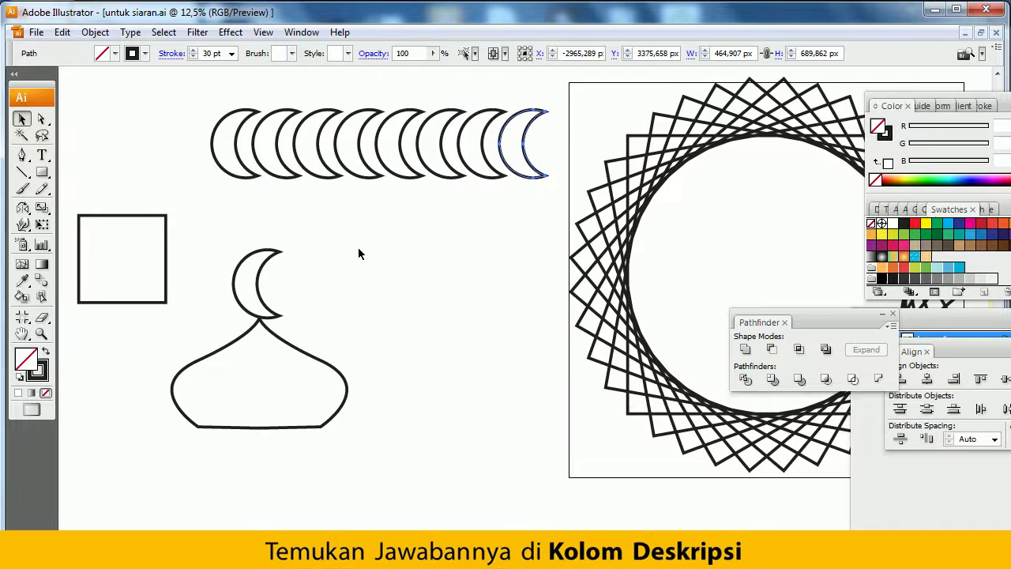
pyautogui.click(359, 249)
# Duplicate the dome straight below itself and repeat the copy into a vertical column of domes.
pyautogui.moveTo(316, 284); pyautogui.dragTo(330, 232)
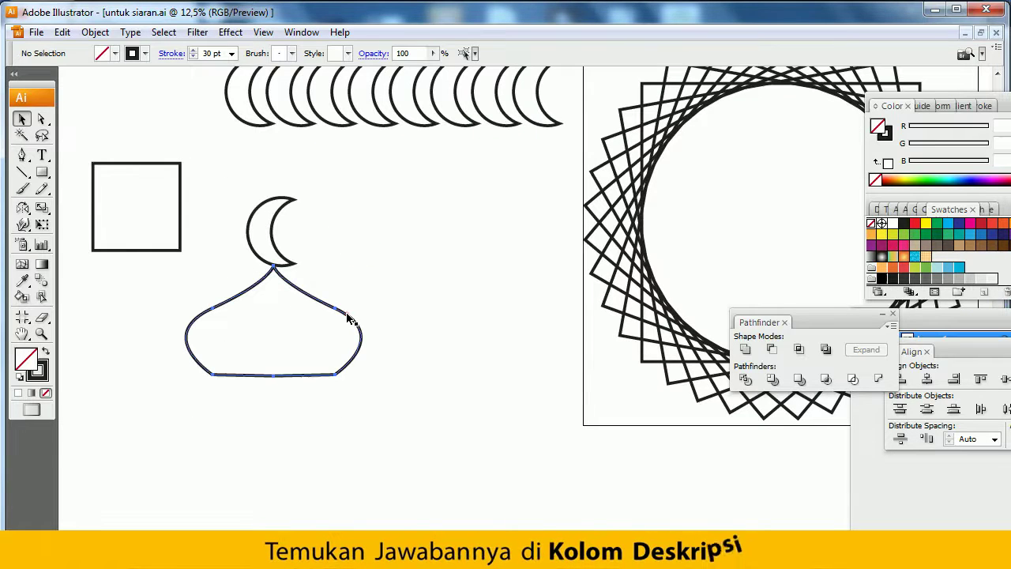
pyautogui.moveTo(327, 448); pyautogui.dragTo(327, 448)
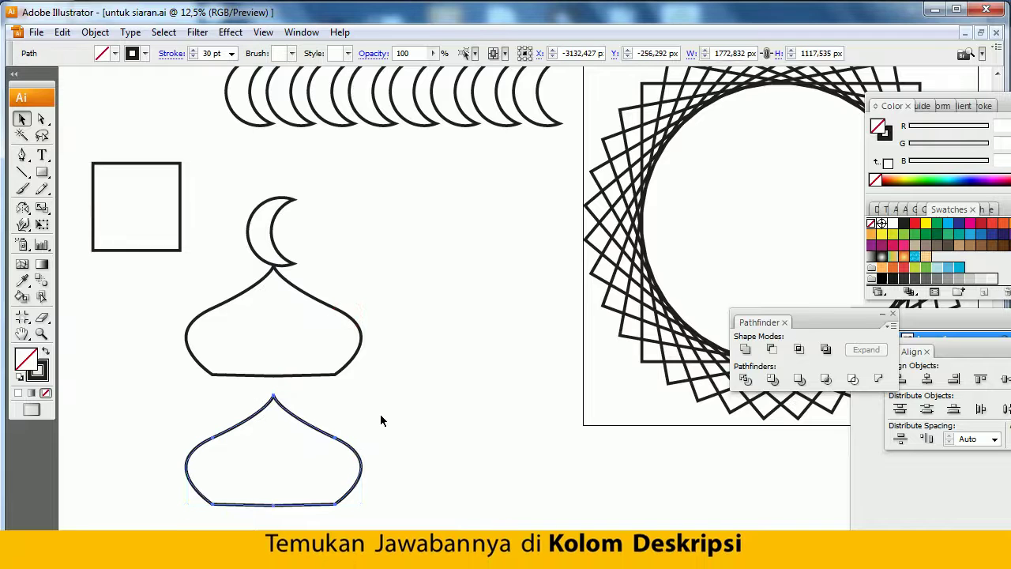
pyautogui.hotkey('ctrl', 'd')
pyautogui.scroll(-3, 380, 420)
pyautogui.press('z')
pyautogui.keyDown('alt'); pyautogui.click(380, 413); pyautogui.keyUp('alt')
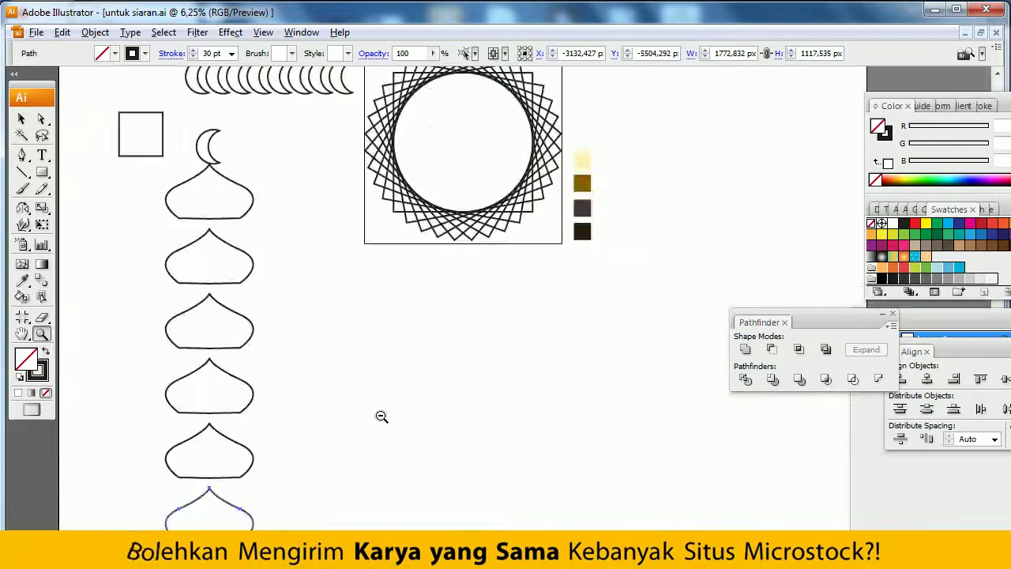
pyautogui.keyDown('alt'); pyautogui.click(380, 415); pyautogui.keyUp('alt')
# Undo all the duplicated domes so that only the original under the crescent is left, and deselect.
pyautogui.hotkey('ctrl', 'z')
pyautogui.hotkey('ctrl', 'z')
pyautogui.hotkey('ctrl', 'z')
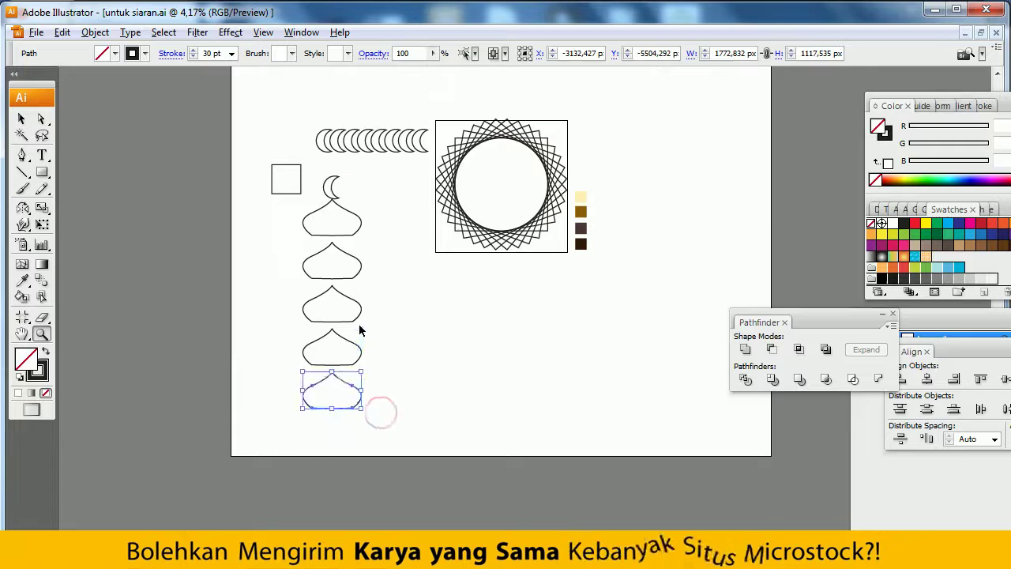
pyautogui.keyDown('ctrl'); pyautogui.click(361, 326); pyautogui.keyUp('ctrl')
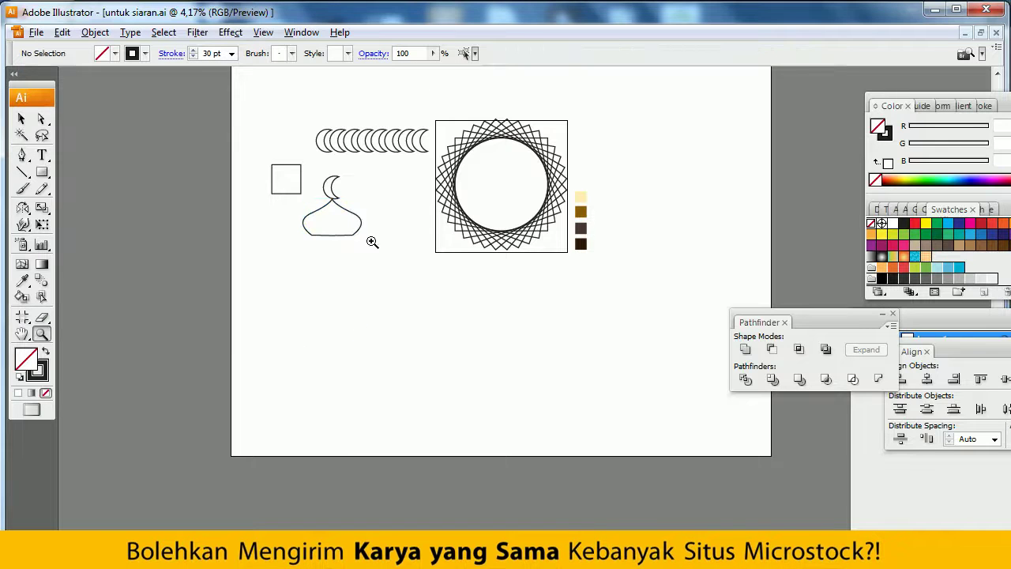
# Duplicate the dome straight down again with wider spacing and repeat the copy into a column.
pyautogui.press('v')
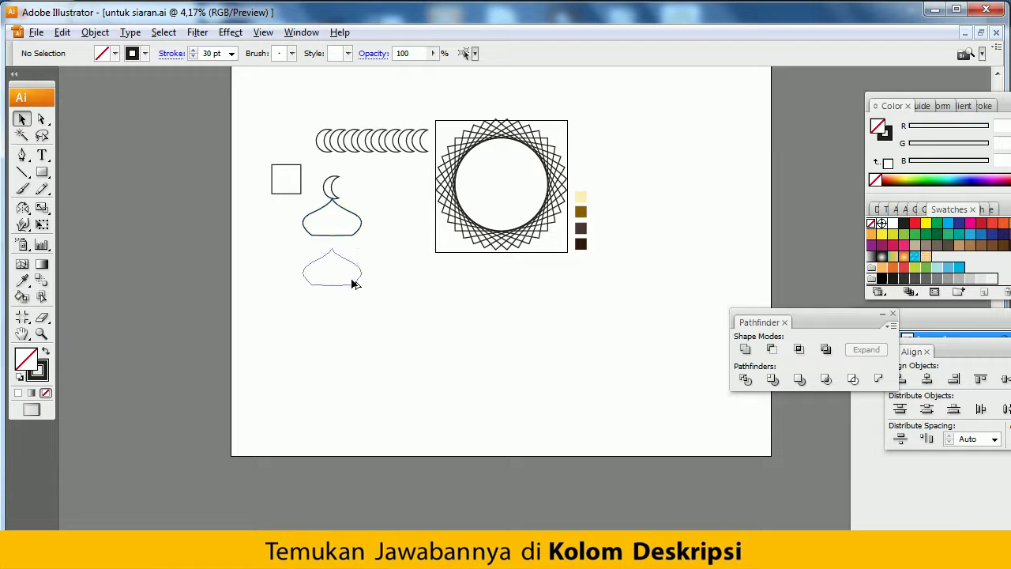
pyautogui.click(353, 284)
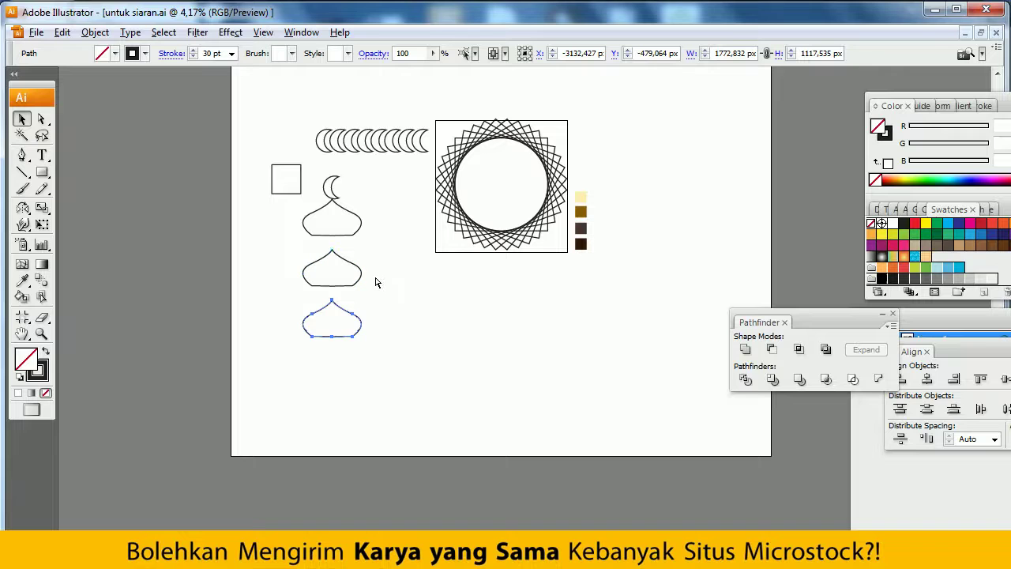
pyautogui.hotkey('ctrl', 'z')
pyautogui.hotkey('ctrl', 'z')
pyautogui.hotkey('ctrl', 'z')
pyautogui.hotkey('ctrl', 'z')
pyautogui.hotkey('ctrl', 'z')
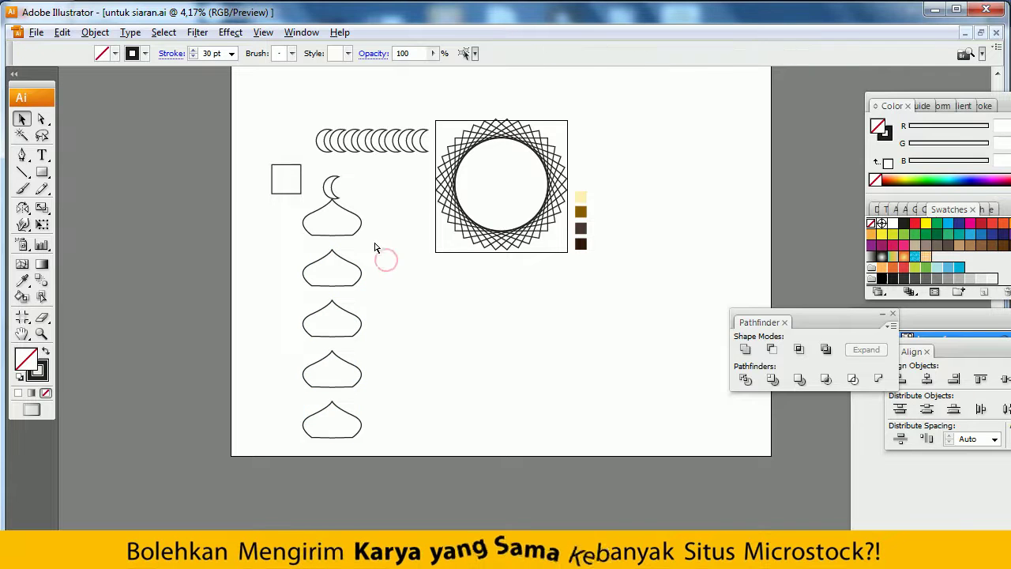
# Undo the duplicated domes below the original.
pyautogui.hotkey('ctrl', 'z')
pyautogui.click(390, 196)
pyautogui.press('z')
# Switch to Notepad and review the list of tools and shortcuts for making the ornament.
pyautogui.hotkey('alt', 'Tab')
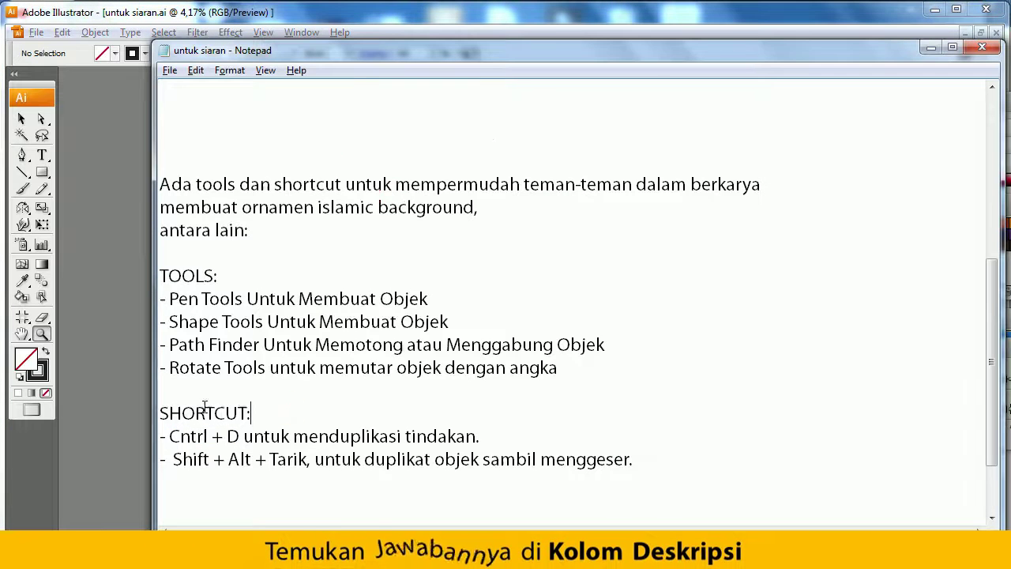
pyautogui.moveTo(644, 454); pyautogui.dragTo(314, 368)
pyautogui.click(317, 389)
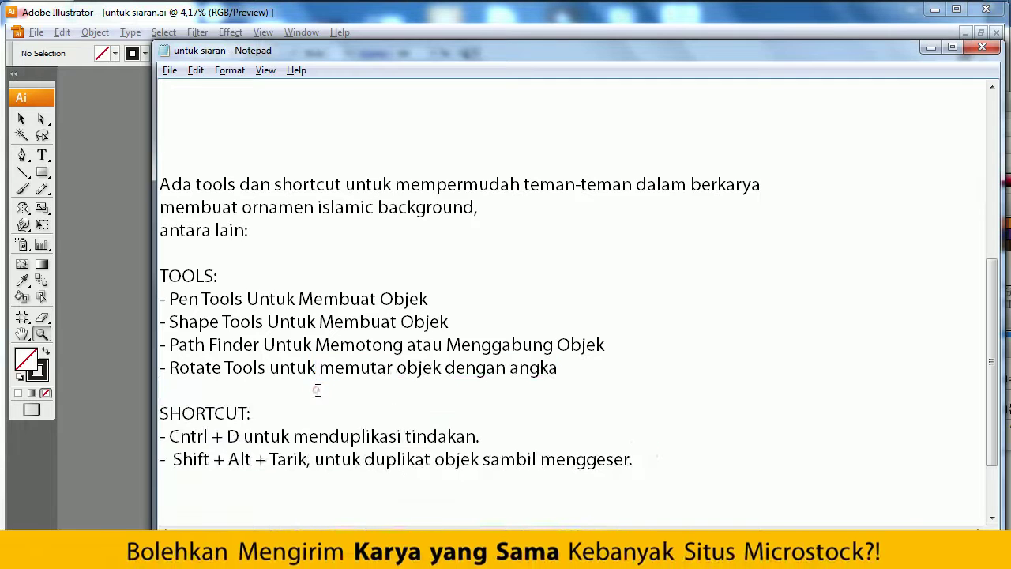
pyautogui.moveTo(166, 275); pyautogui.dragTo(615, 455)
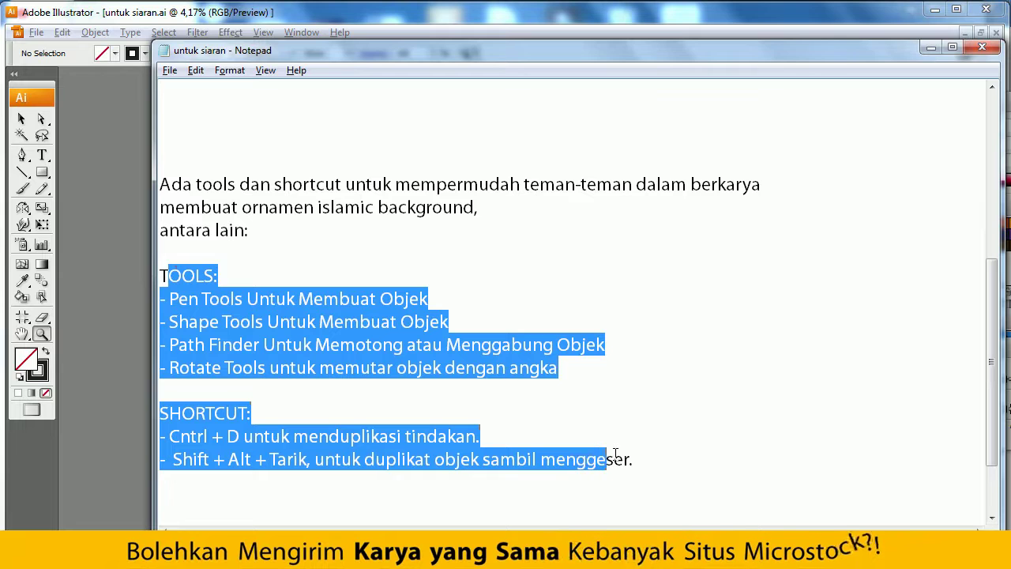
pyautogui.click(346, 278)
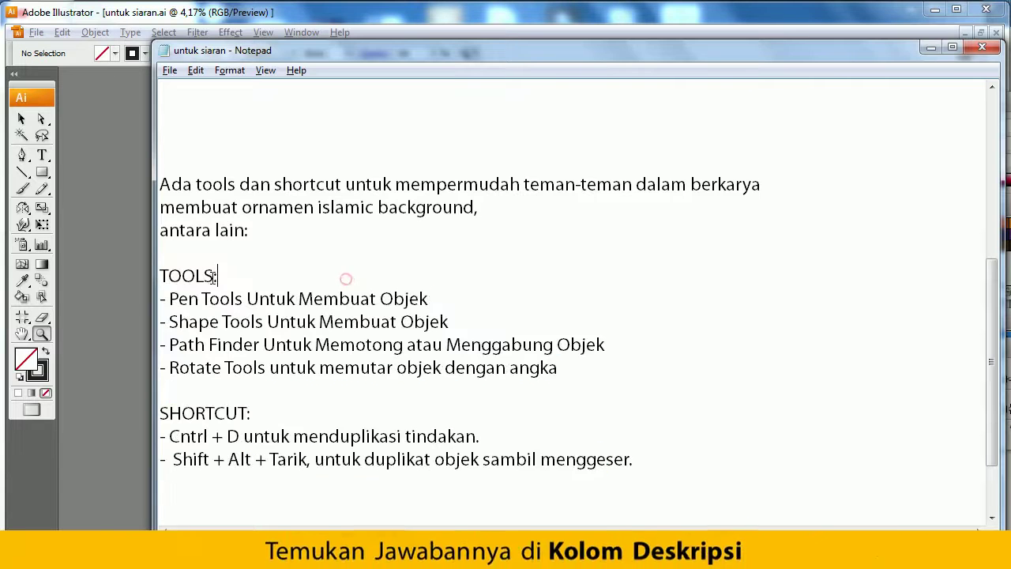
# Highlight the tools and shortcuts in the Notepad list, switch back to Illustrator and examine the empty artboard and its four colour squares.
pyautogui.moveTo(162, 272); pyautogui.dragTo(642, 463)
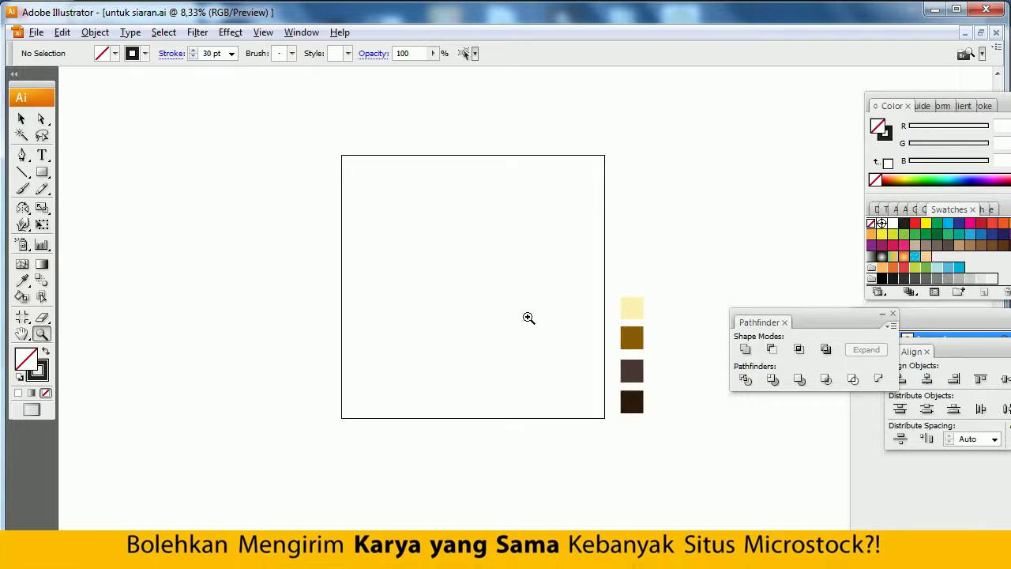
pyautogui.moveTo(487, 313); pyautogui.dragTo(443, 343)
pyautogui.keyDown('alt'); pyautogui.click(457, 323); pyautogui.keyUp('alt')
pyautogui.click(494, 319)
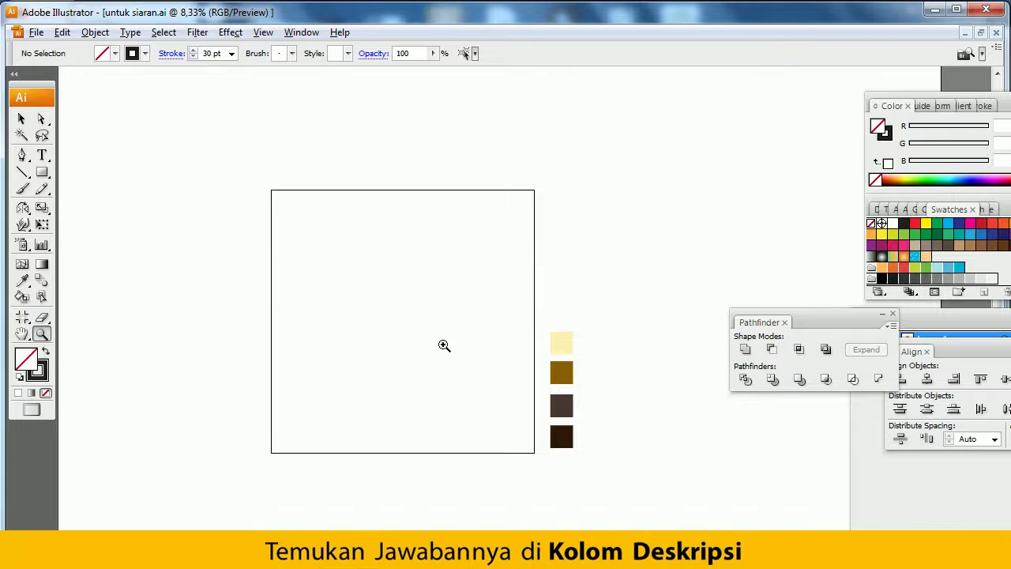
pyautogui.moveTo(621, 445); pyautogui.dragTo(576, 383)
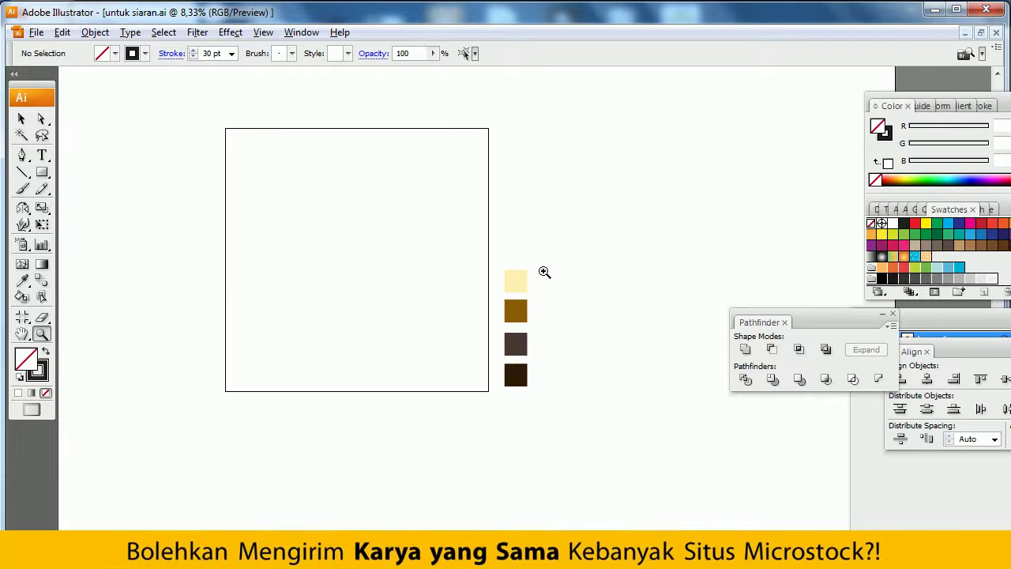
pyautogui.moveTo(513, 360); pyautogui.dragTo(512, 376)
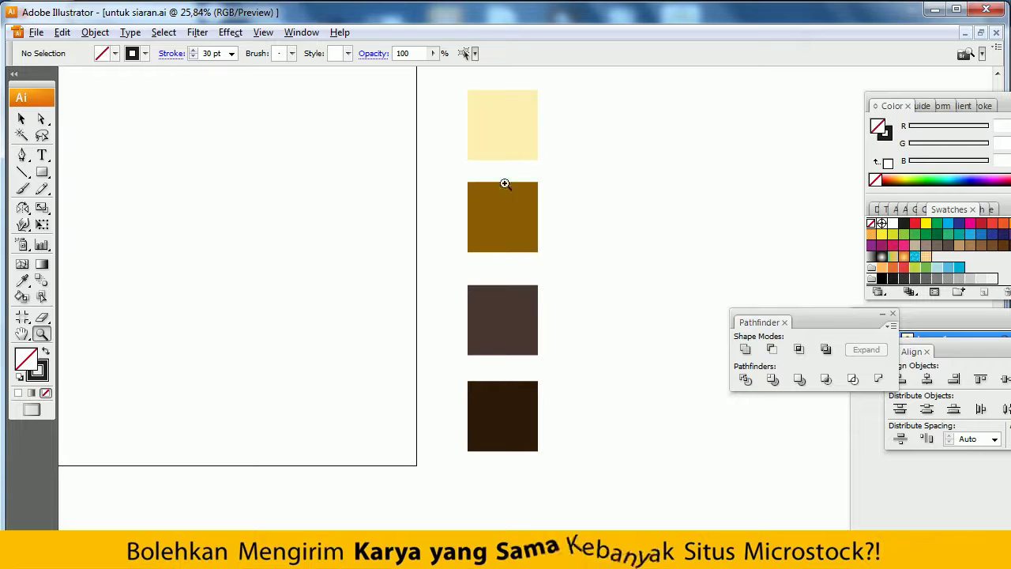
pyautogui.moveTo(556, 288); pyautogui.dragTo(602, 315)
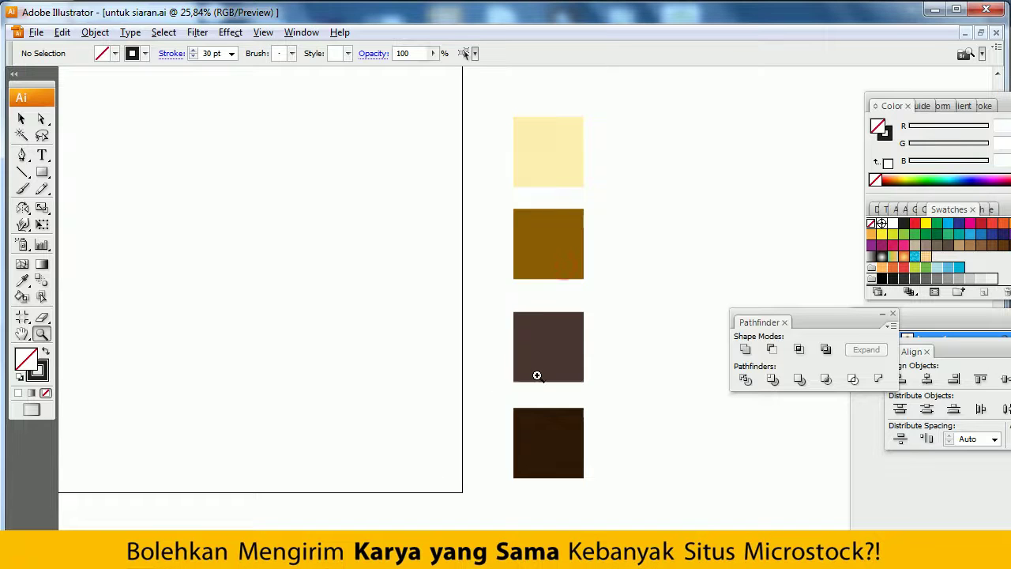
pyautogui.keyDown('alt'); pyautogui.click(526, 345); pyautogui.keyUp('alt')
pyautogui.keyDown('alt'); pyautogui.click(527, 327); pyautogui.keyUp('alt')
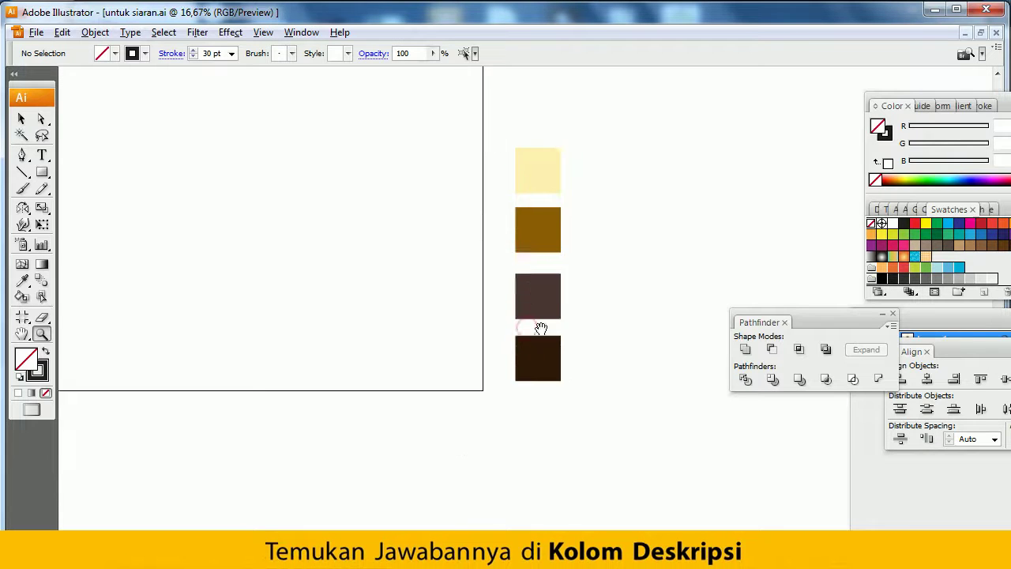
pyautogui.moveTo(541, 327); pyautogui.dragTo(560, 406)
pyautogui.keyDown('alt'); pyautogui.click(548, 339); pyautogui.keyUp('alt')
pyautogui.keyDown('alt'); pyautogui.click(548, 338); pyautogui.keyUp('alt')
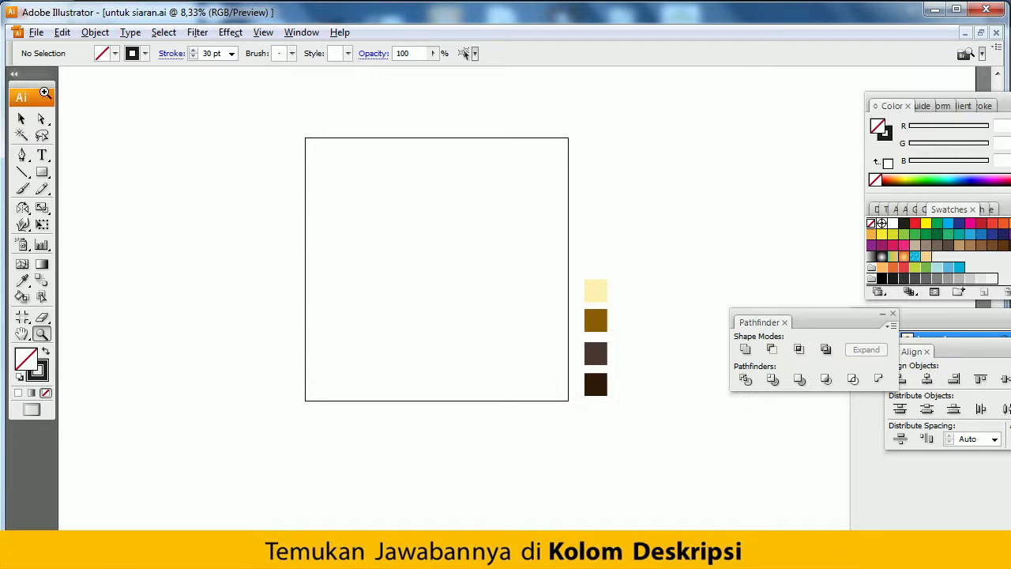
# Try a document size of 5000 px wide by 3000 px high, and undo the change.
pyautogui.click(35, 32)
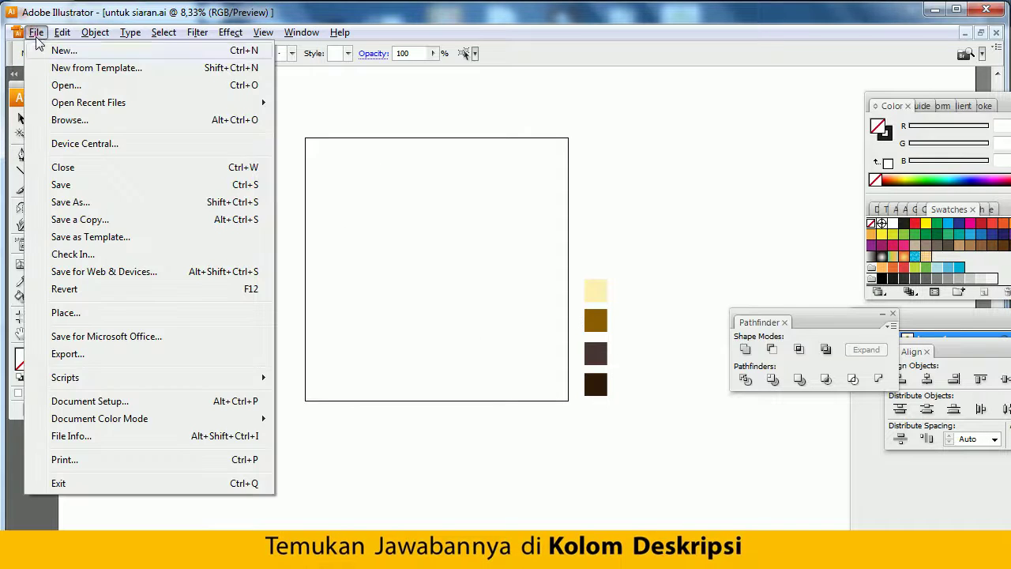
pyautogui.click(77, 402)
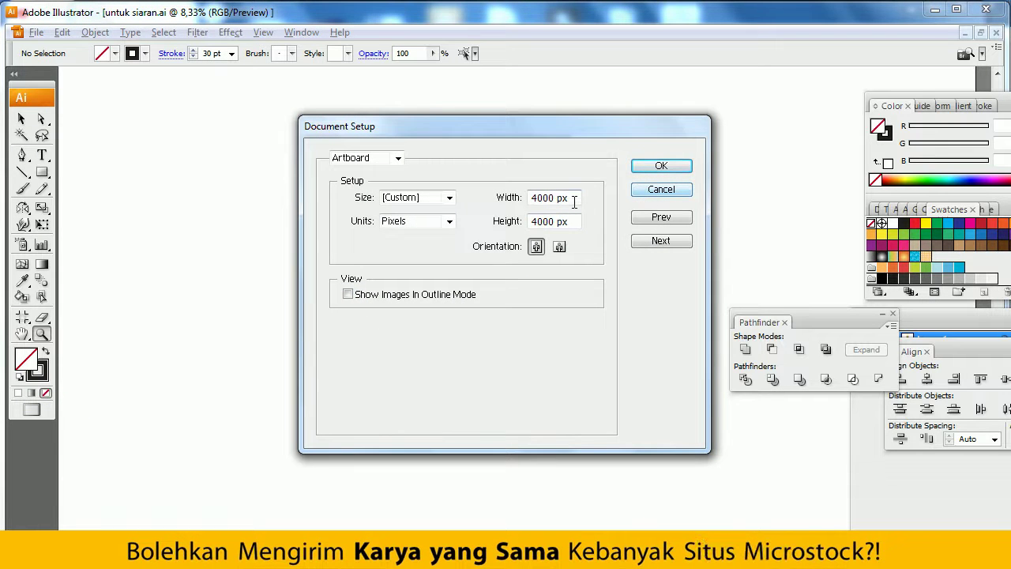
pyautogui.doubleClick(574, 201)
pyautogui.write('5000')
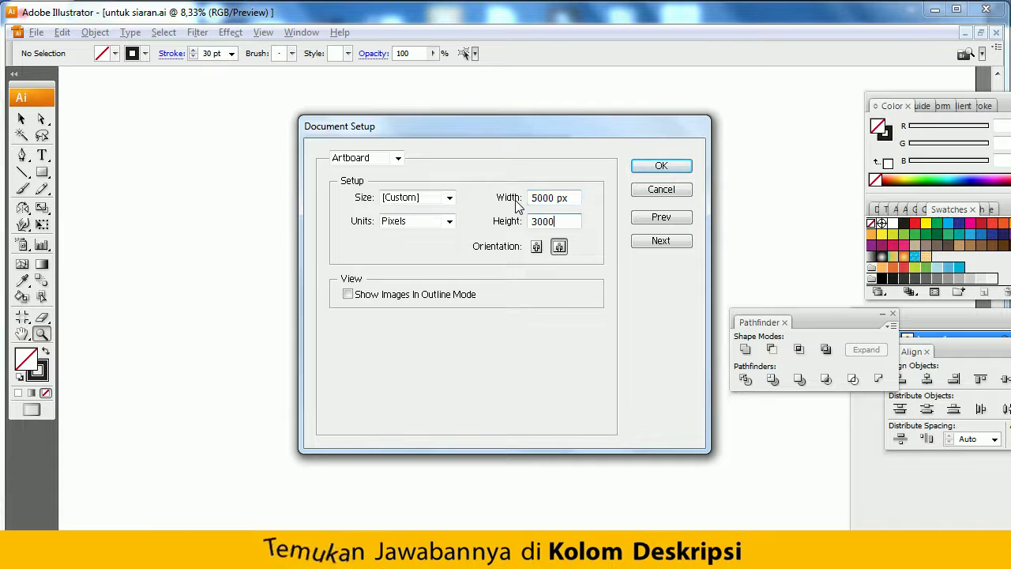
pyautogui.press('Return')
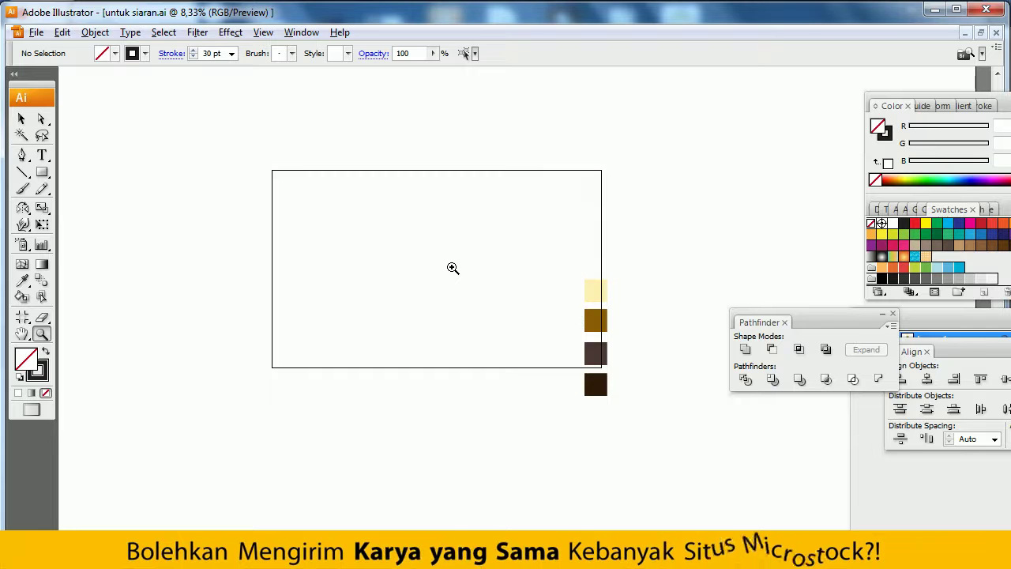
pyautogui.hotkey('ctrl', 'z')
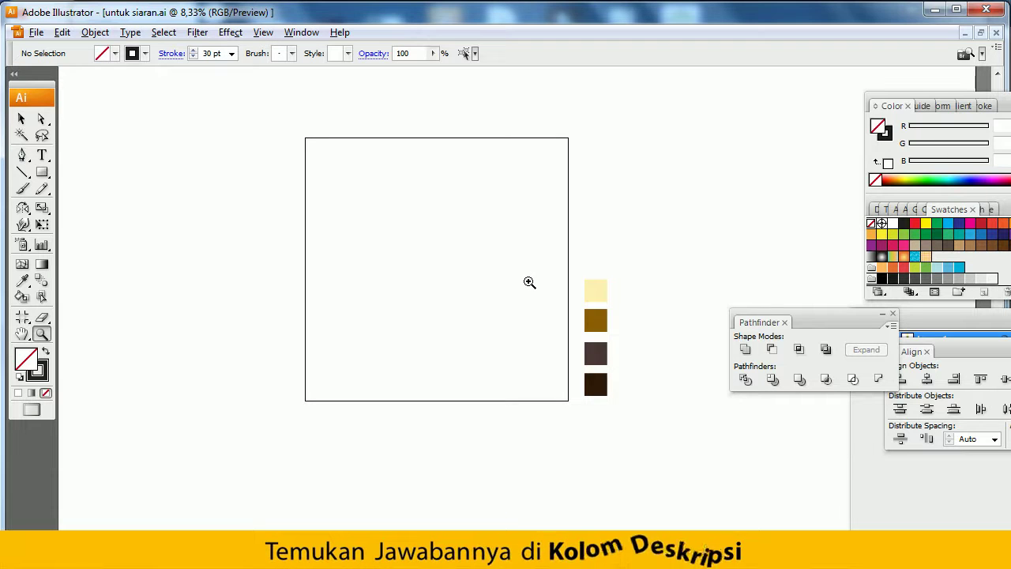
# Draw a 4000 by 4000 px rectangle that exactly covers the square artboard.
pyautogui.moveTo(529, 282); pyautogui.dragTo(495, 289)
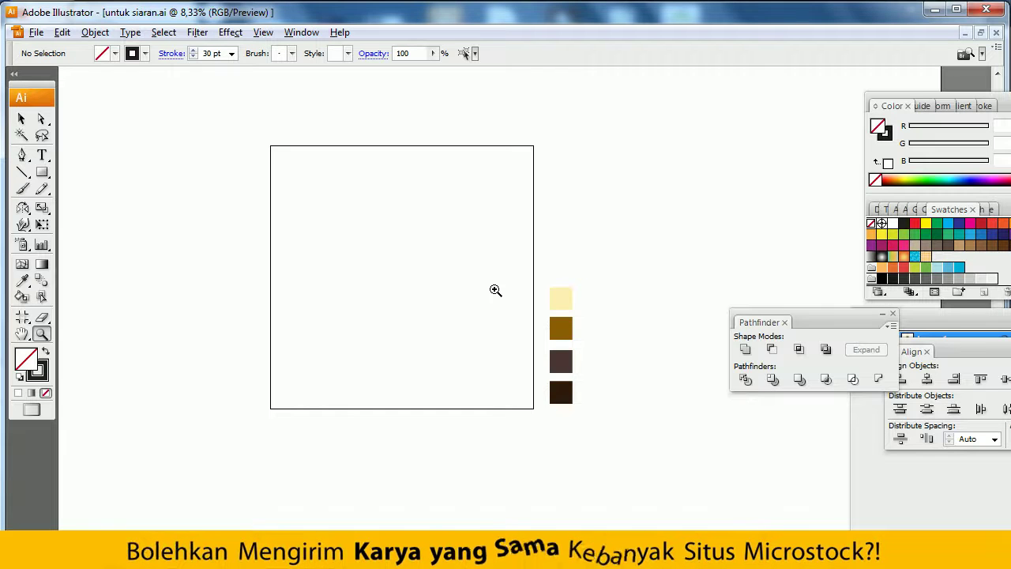
pyautogui.moveTo(485, 297); pyautogui.dragTo(475, 315)
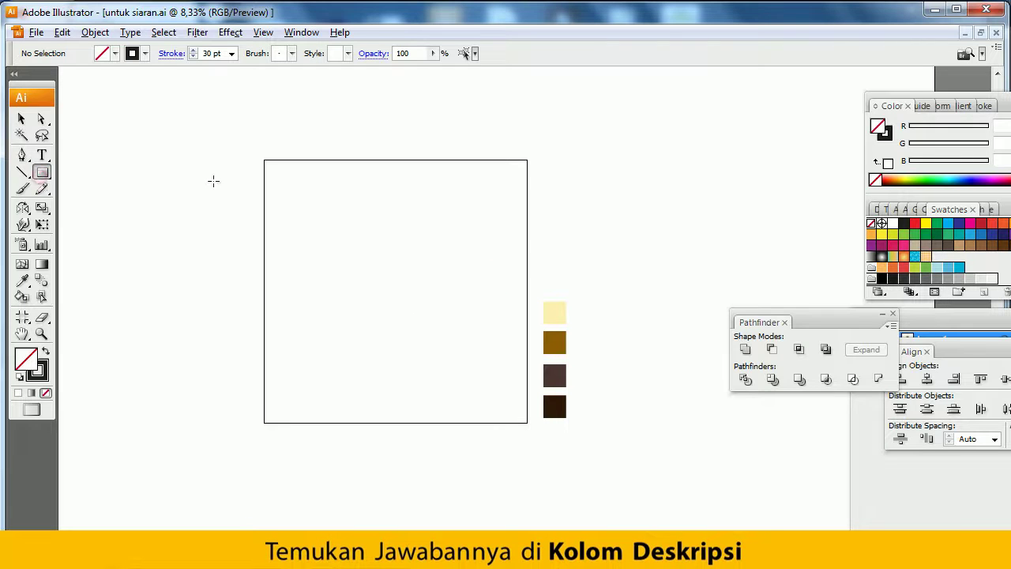
pyautogui.moveTo(265, 159); pyautogui.dragTo(528, 423)
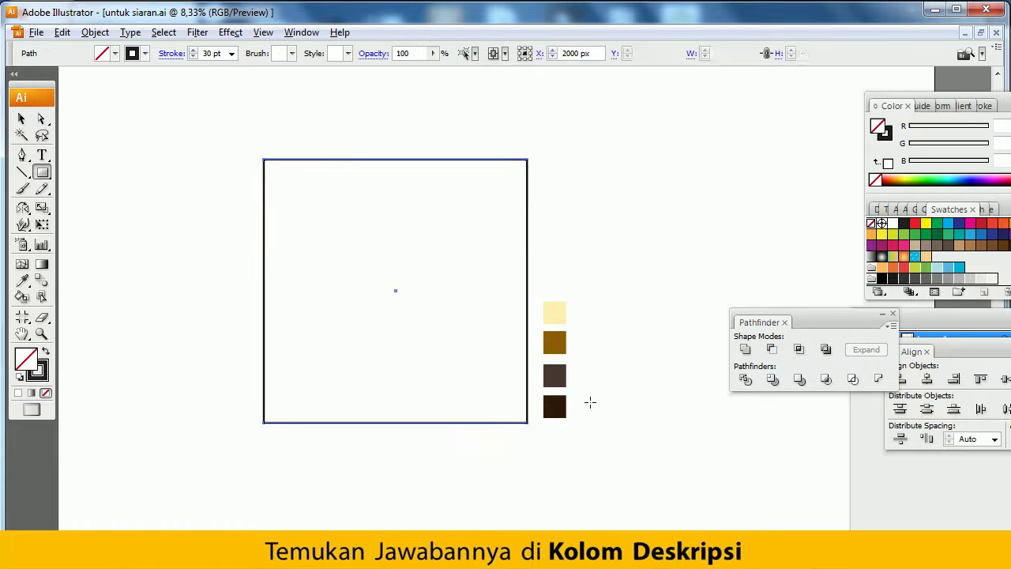
# Sample the dark brown and grey-brown squares onto the rectangle, saving each colour as a swatch, and move the Align panel clear.
pyautogui.click(559, 406)
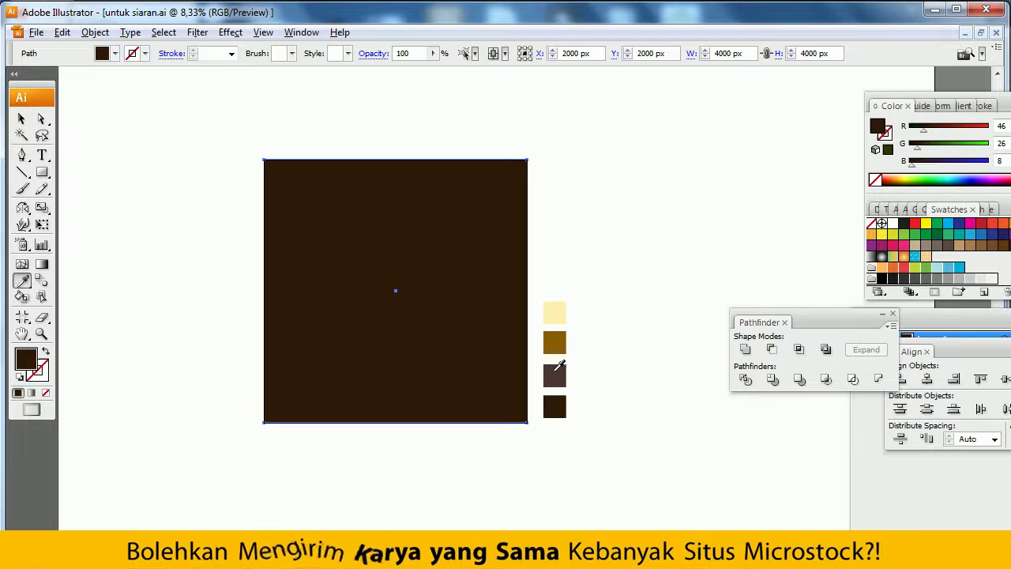
pyautogui.moveTo(932, 297); pyautogui.dragTo(982, 275)
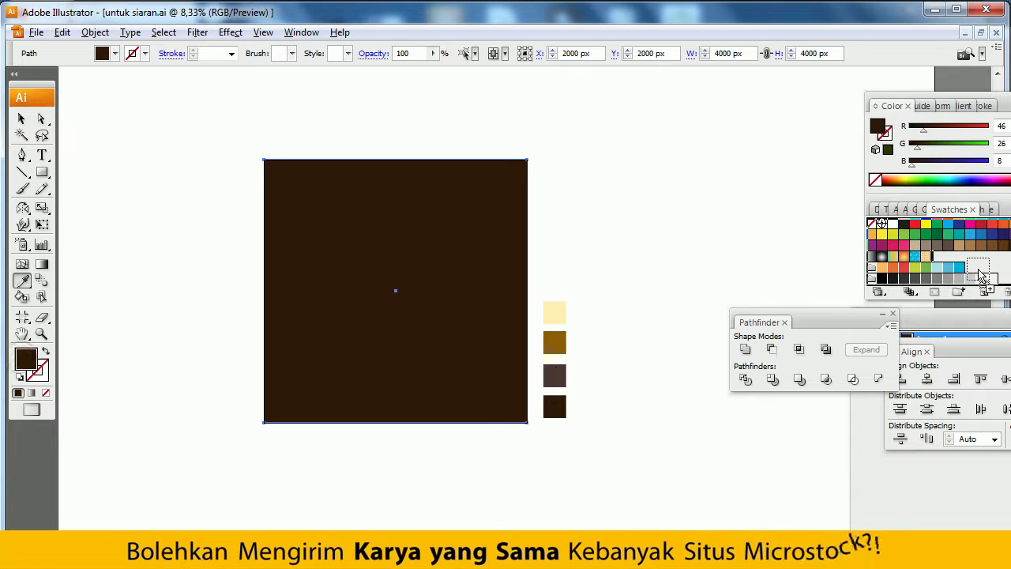
pyautogui.click(549, 377)
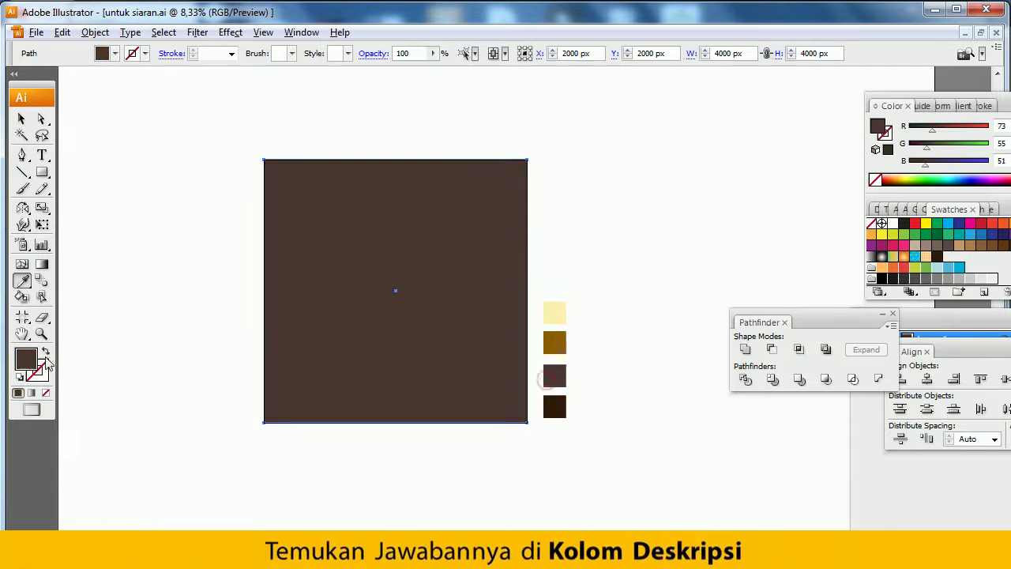
pyautogui.press('a')
pyautogui.moveTo(963, 354); pyautogui.dragTo(879, 435)
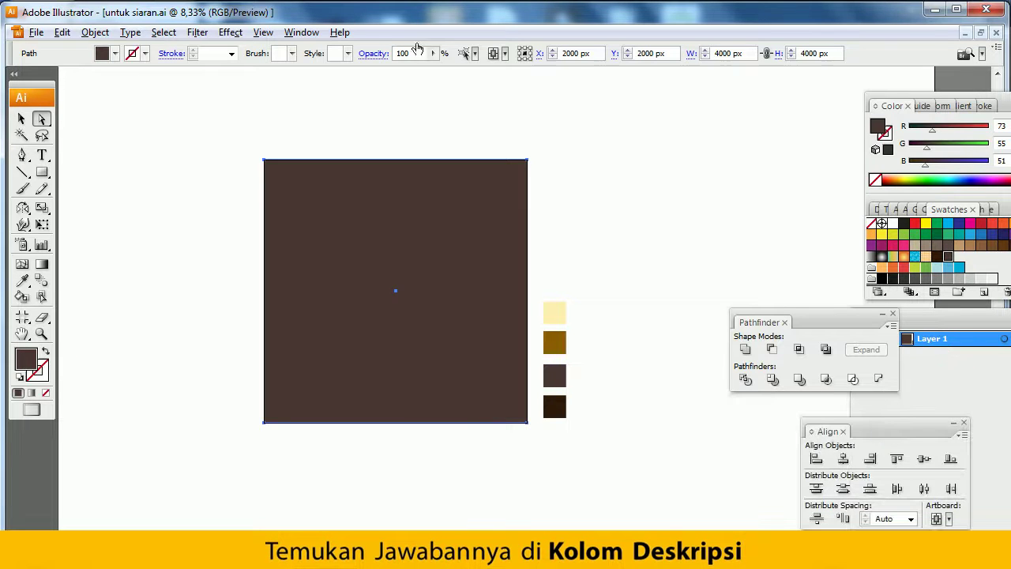
# Show the Gradient panel and move its panel group, together with the Swatches, closer to the artwork.
pyautogui.click(300, 33)
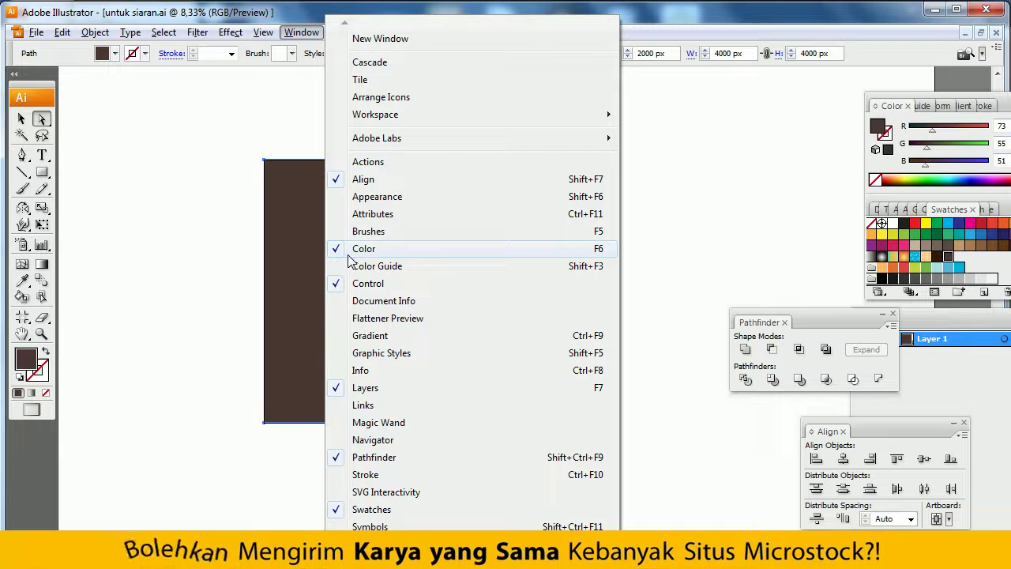
pyautogui.click(293, 117)
pyautogui.click(293, 111)
pyautogui.click(301, 32)
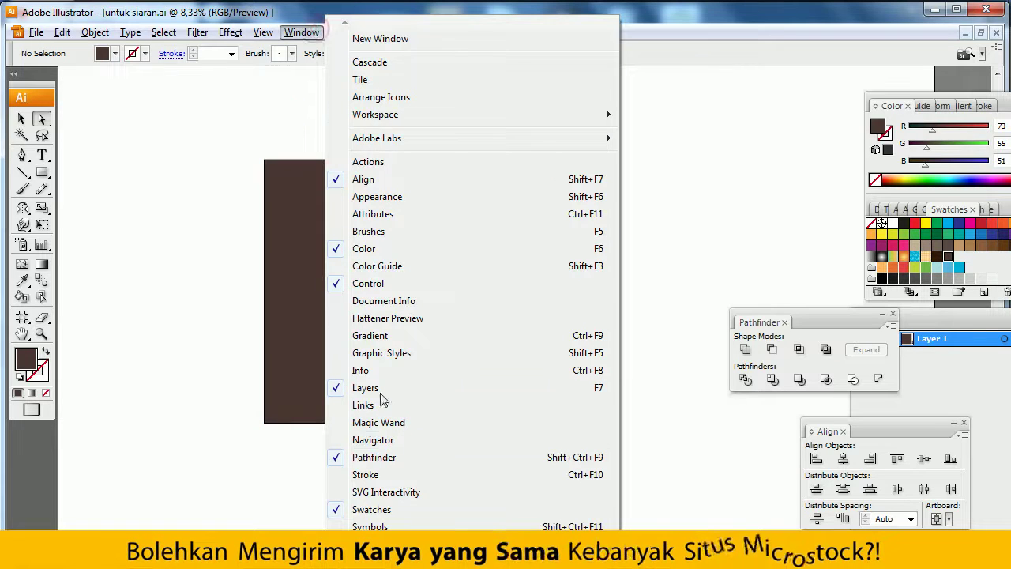
pyautogui.click(375, 335)
pyautogui.moveTo(995, 101); pyautogui.dragTo(837, 86)
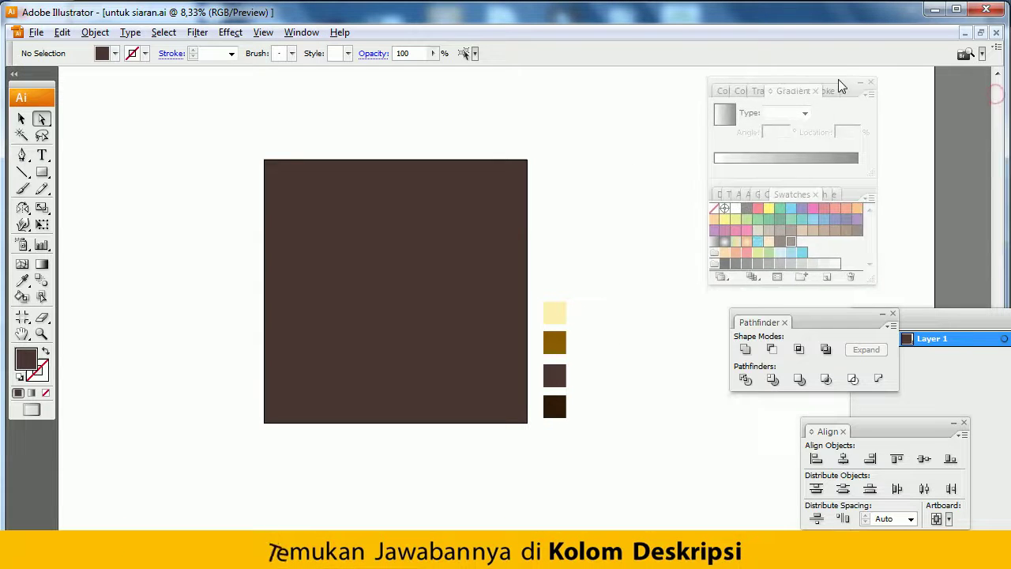
# Fill the background square with a radial gradient running from grey-brown to dark brown, using the two saved swatches.
pyautogui.click(780, 240)
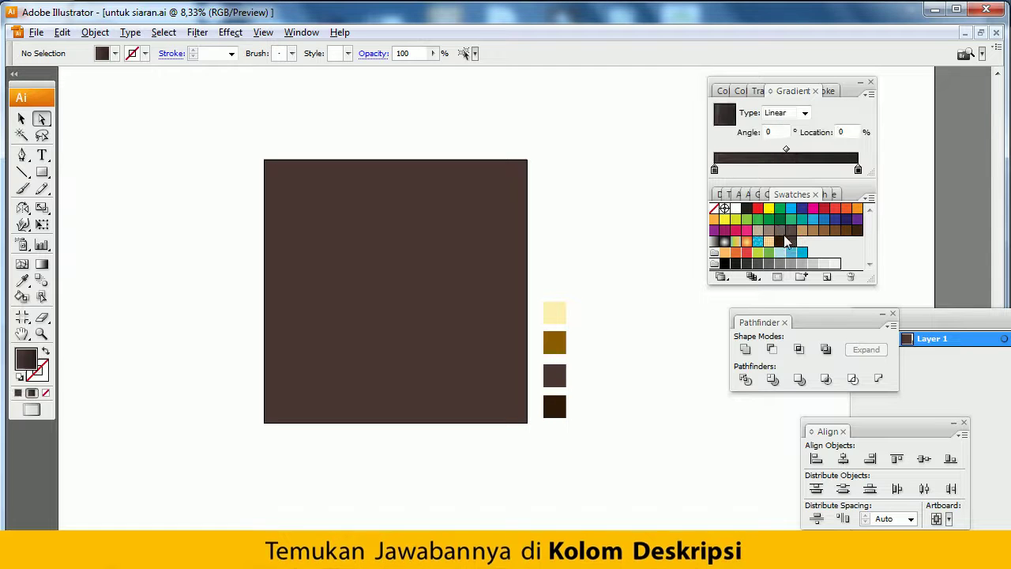
pyautogui.click(499, 269)
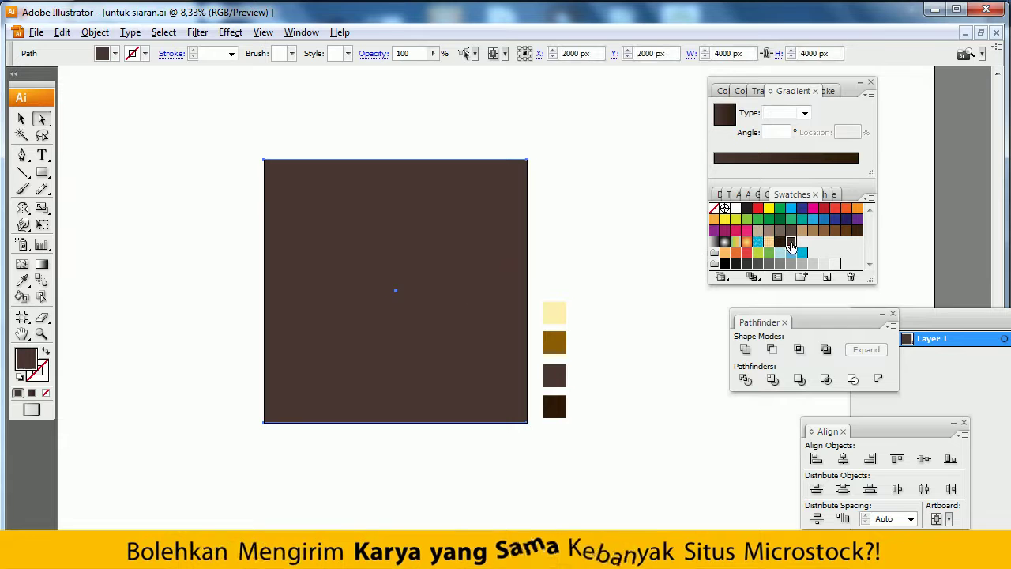
pyautogui.click(717, 158)
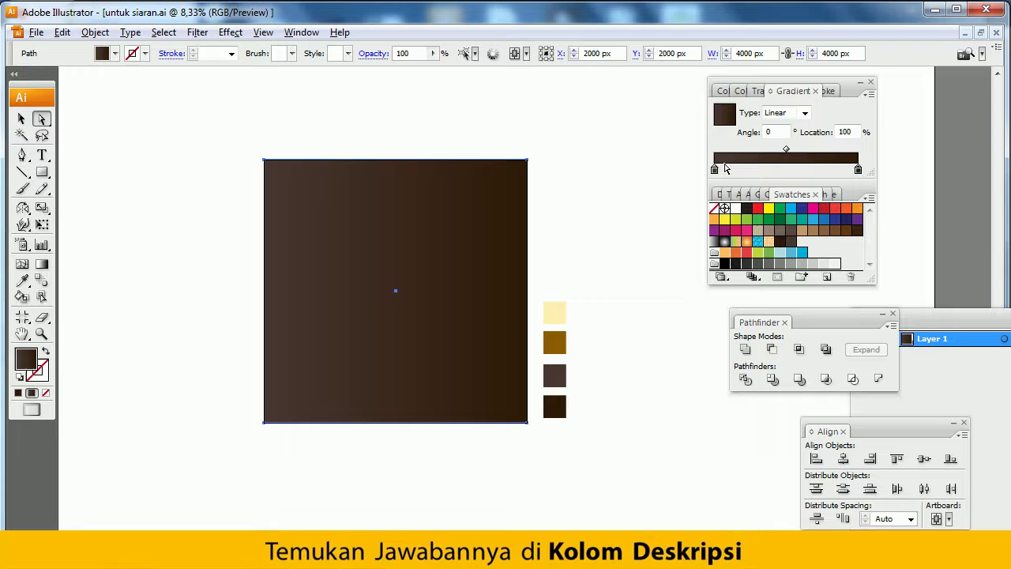
pyautogui.click(802, 126)
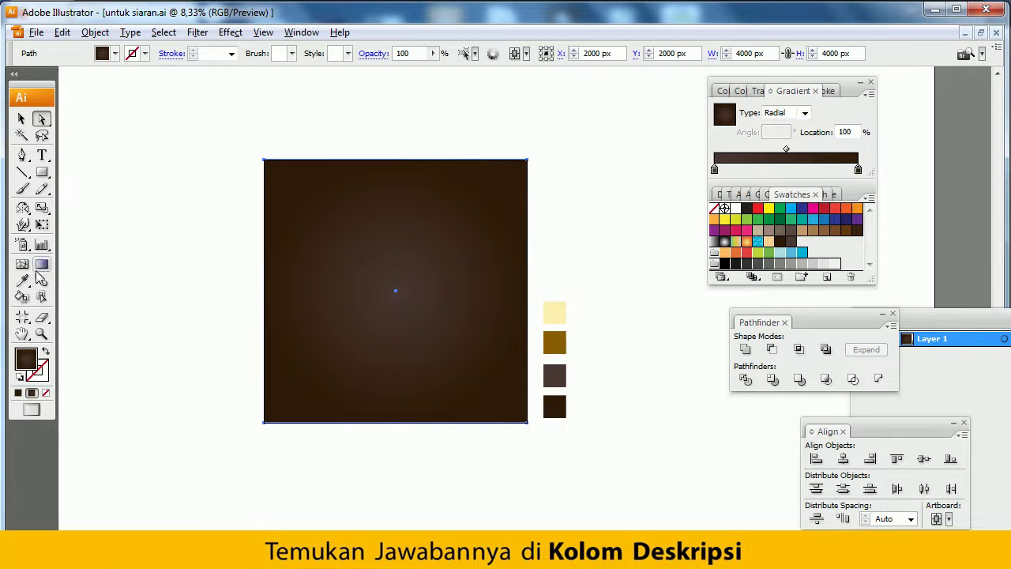
# Stretch the radial gradient from the centre of the square to near its upper edge, and deselect.
pyautogui.moveTo(396, 290); pyautogui.dragTo(408, 168)
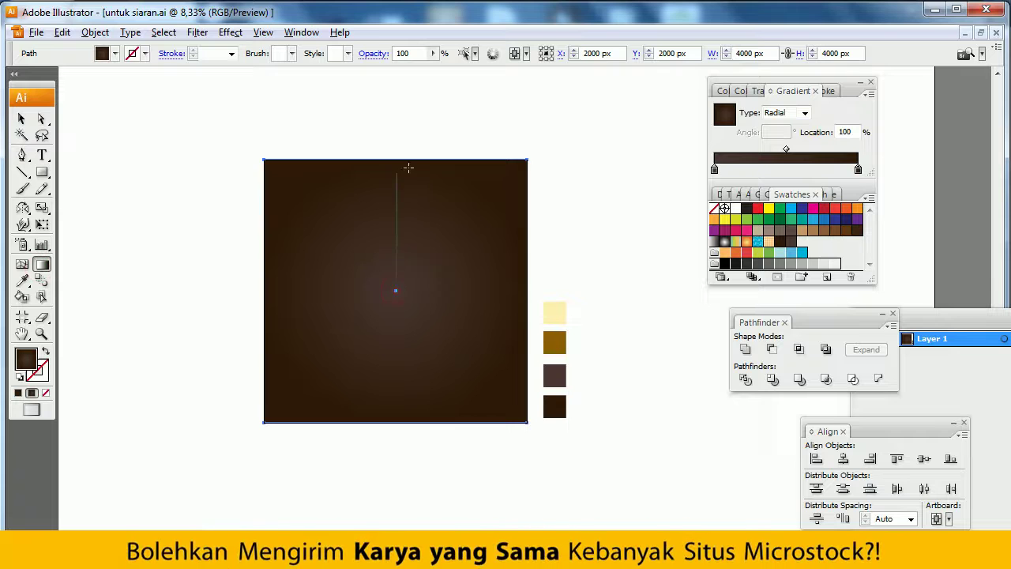
pyautogui.keyDown('ctrl'); pyautogui.click(588, 243); pyautogui.keyUp('ctrl')
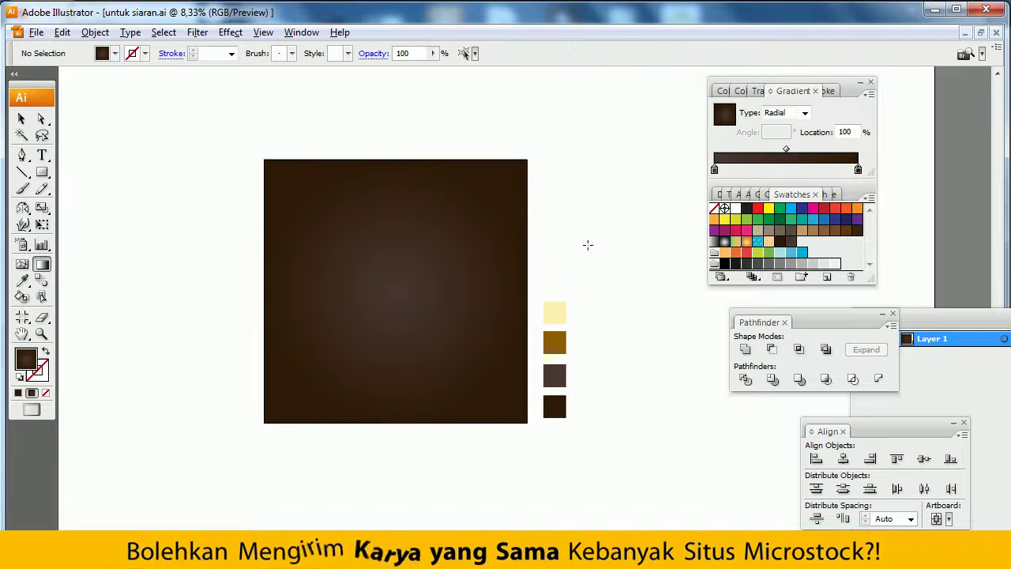
pyautogui.moveTo(588, 244); pyautogui.dragTo(604, 239)
pyautogui.press('z')
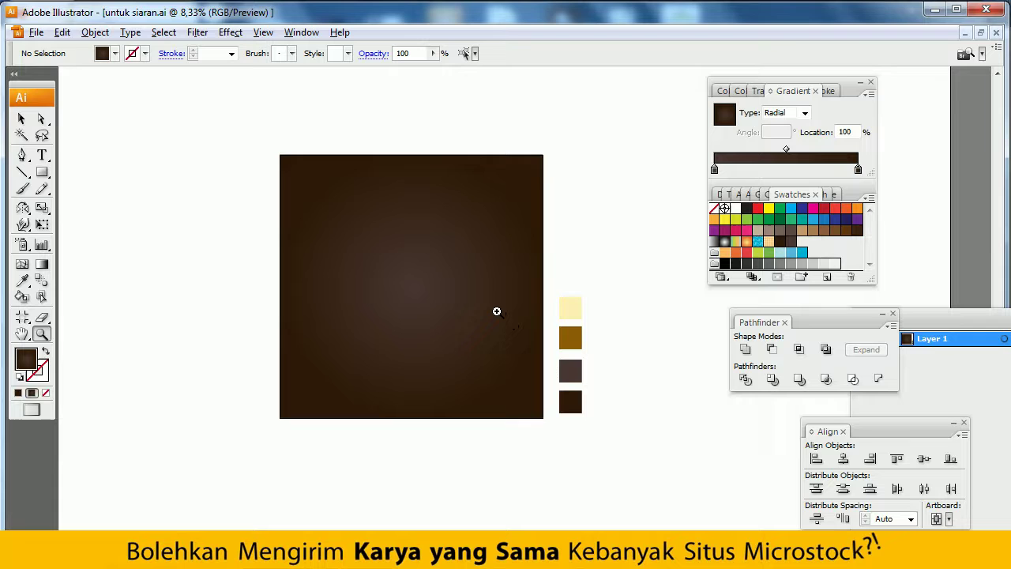
pyautogui.moveTo(590, 263); pyautogui.dragTo(571, 262)
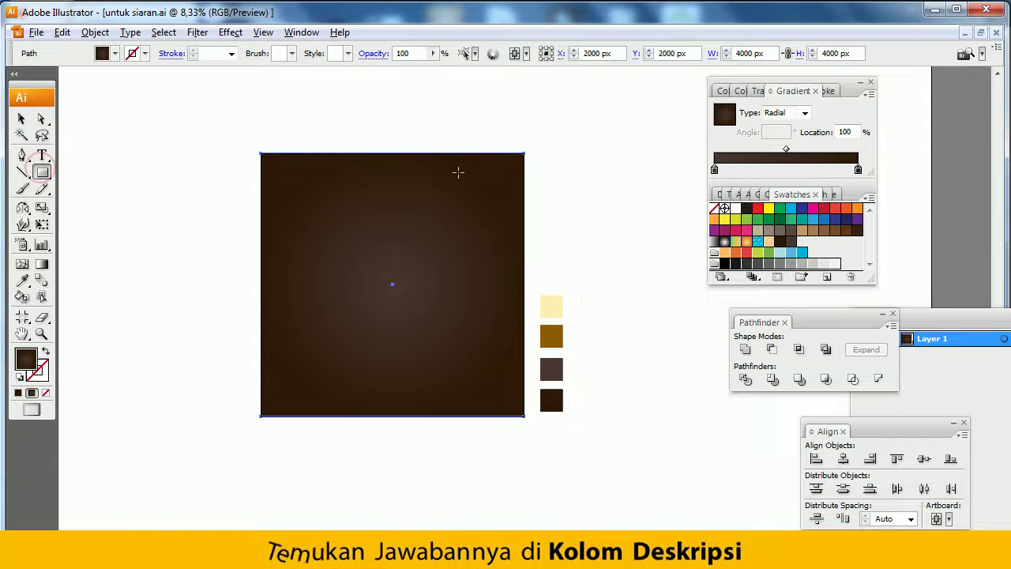
pyautogui.click(42, 173)
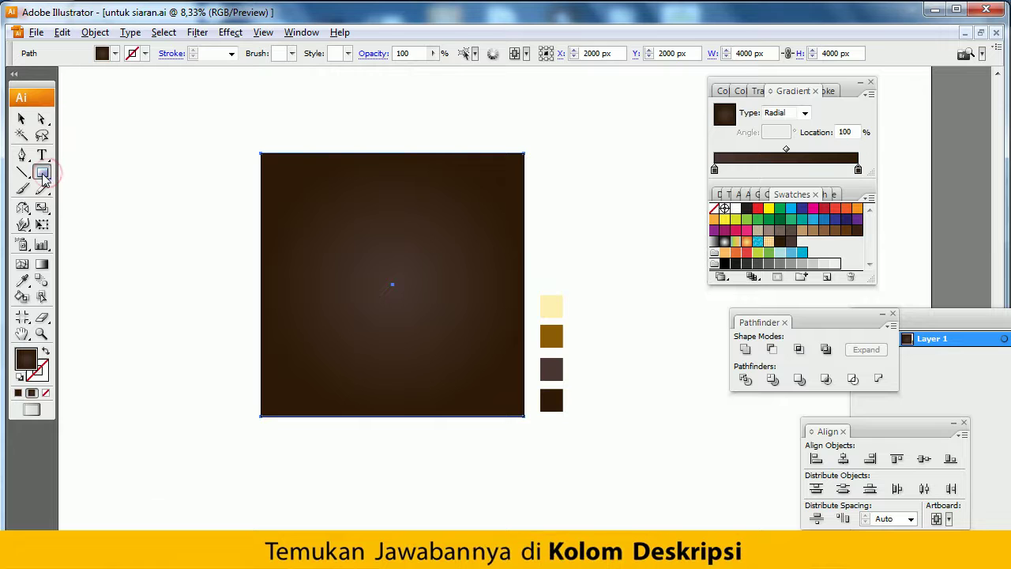
pyautogui.moveTo(43, 175); pyautogui.dragTo(78, 178)
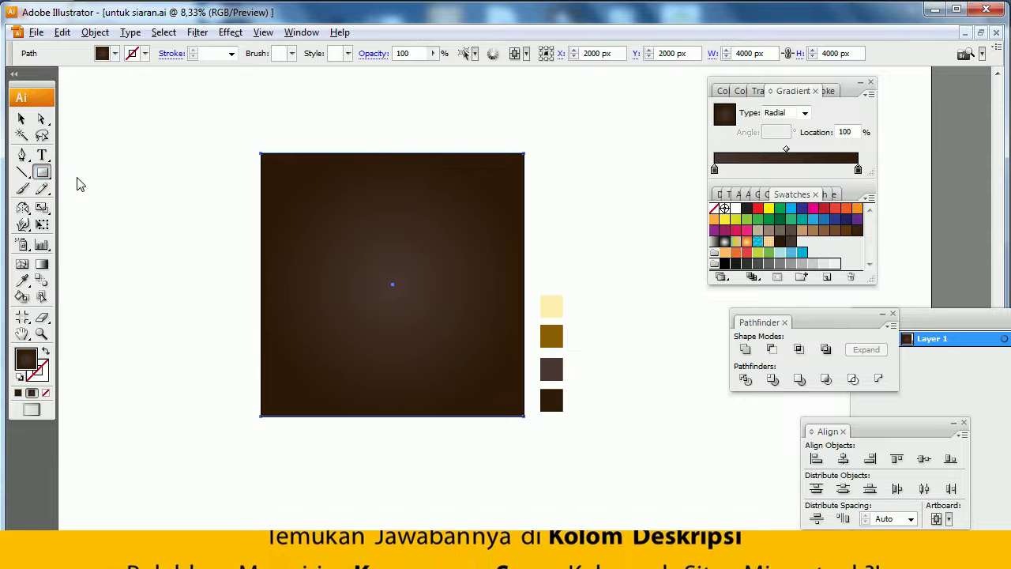
pyautogui.click(554, 308)
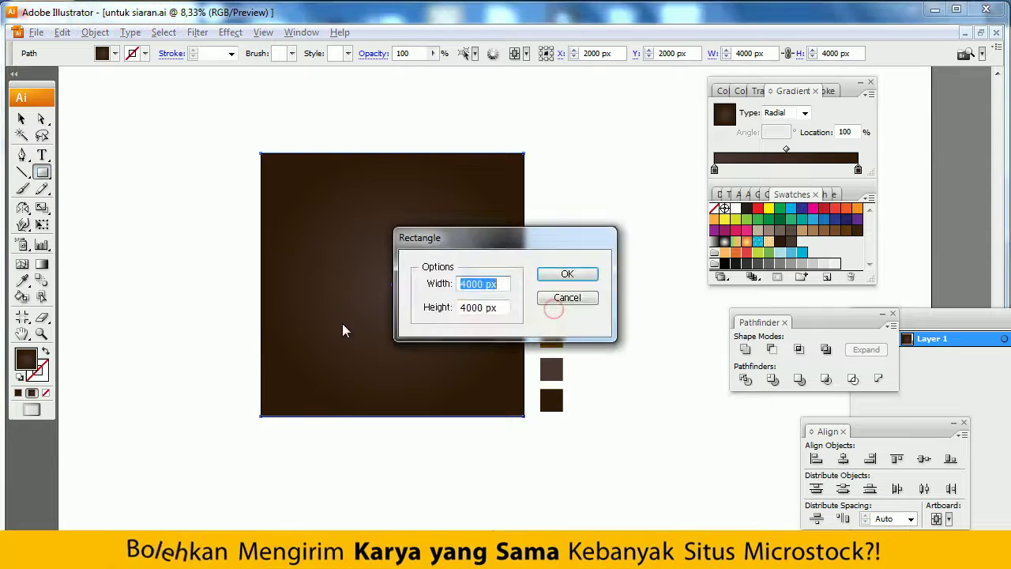
pyautogui.click(589, 297)
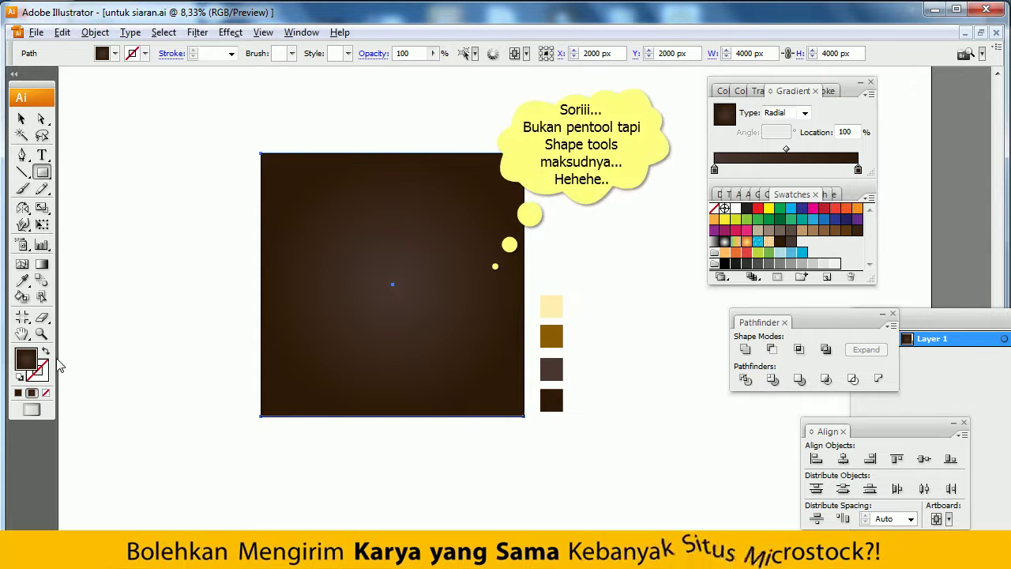
pyautogui.press('a')
pyautogui.click(624, 326)
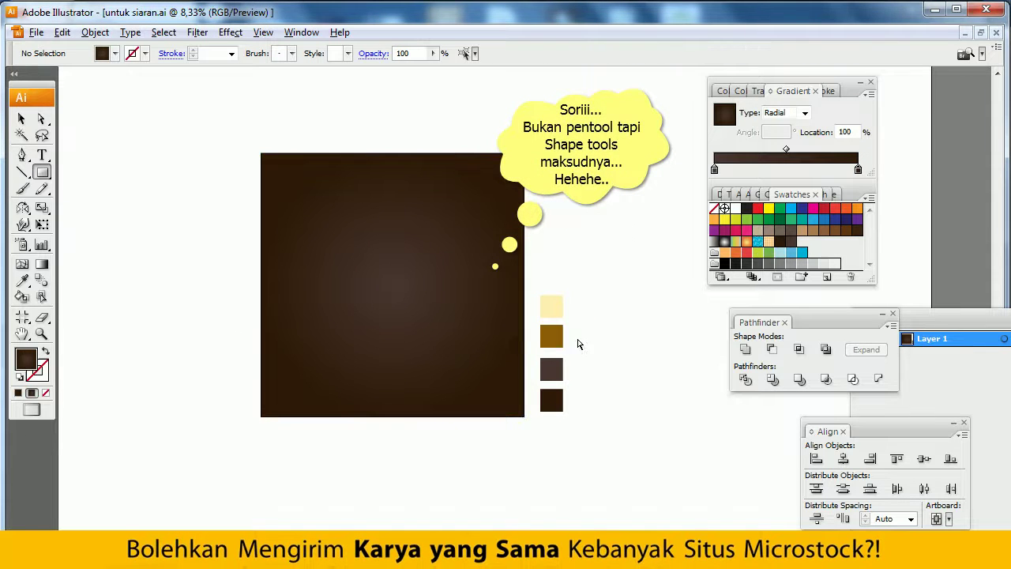
# Save the colours of the golden-brown and cream sample squares as new swatches.
pyautogui.click(556, 337)
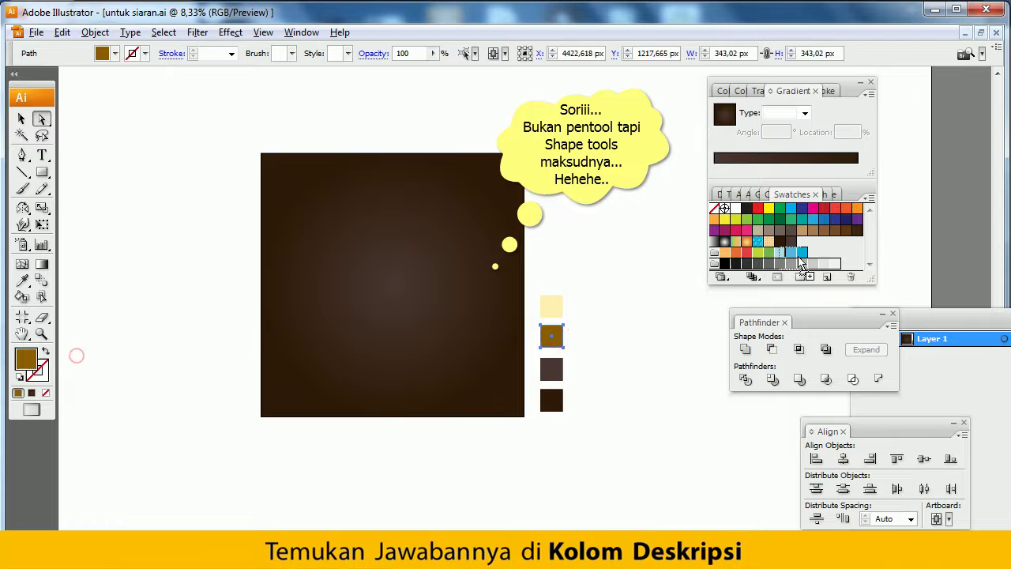
pyautogui.click(551, 306)
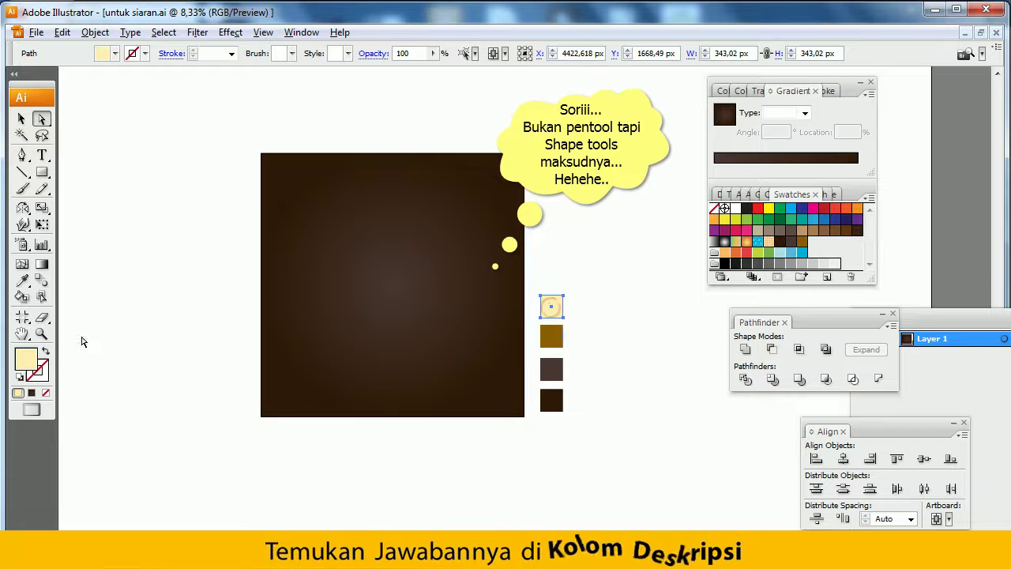
# Draw a cream square about 2485 px wide over the background, and turn its fill into a 10 pt stroke with no fill.
pyautogui.click(42, 173)
pyautogui.moveTo(330, 205); pyautogui.dragTo(461, 369)
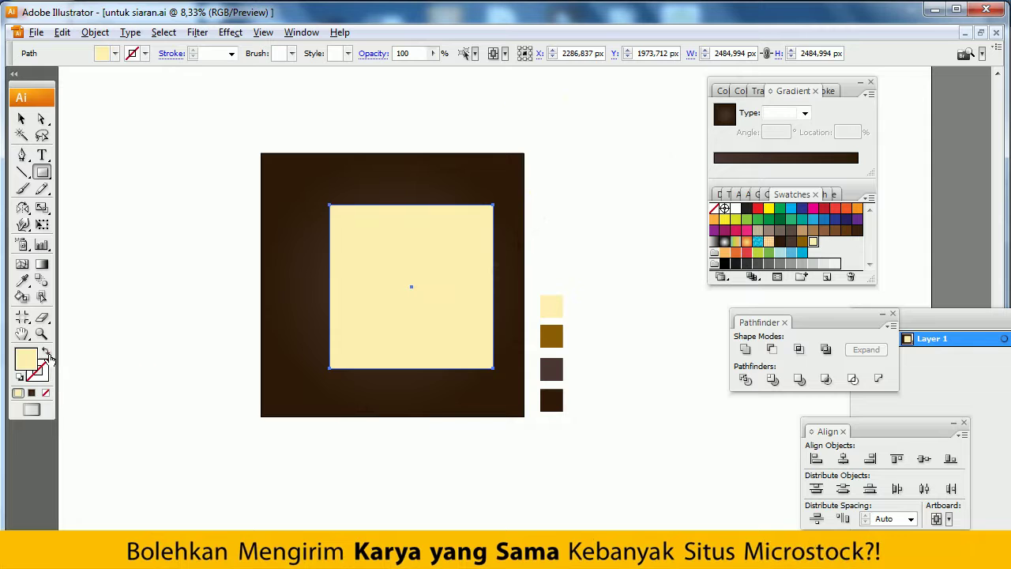
pyautogui.click(48, 356)
pyautogui.press('v')
pyautogui.hotkey('ctrl', 'shift', 'a')
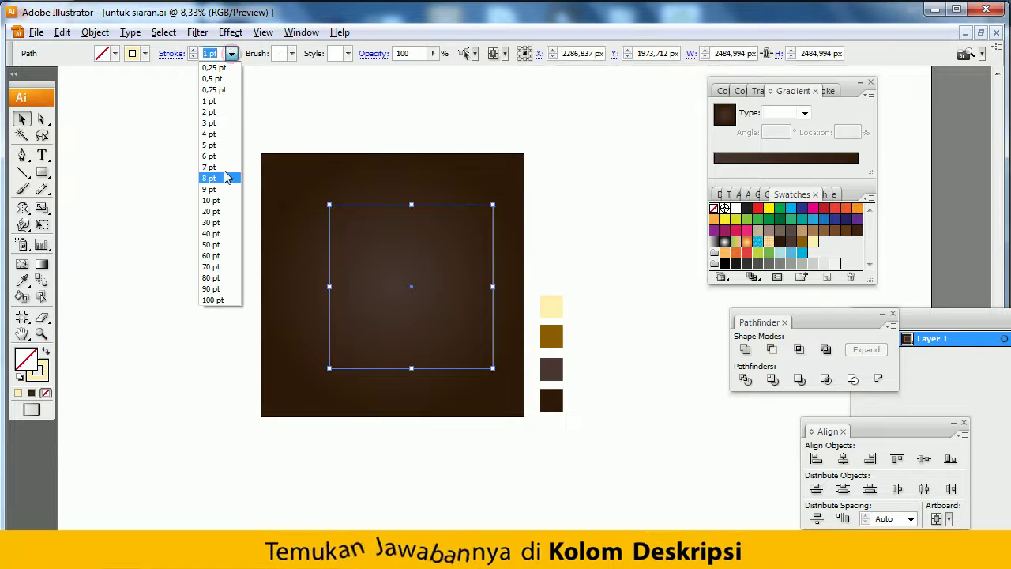
pyautogui.click(223, 201)
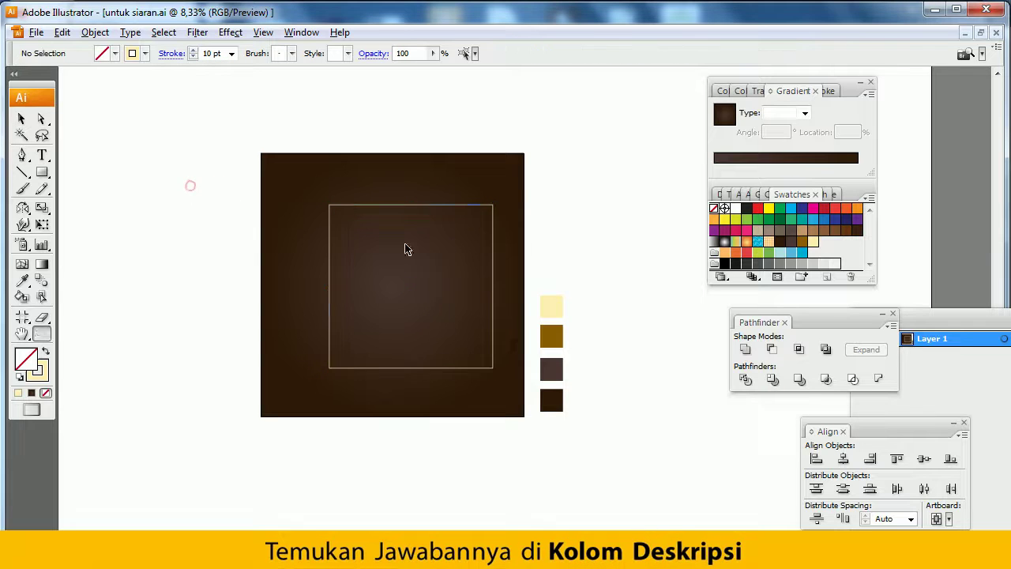
pyautogui.click(189, 186)
# Add a new layer, and lock the background square so that only the cream outline square stays selectable.
pyautogui.keyDown('ctrl'); pyautogui.click(413, 250); pyautogui.keyUp('ctrl')
pyautogui.moveTo(451, 247); pyautogui.dragTo(404, 209)
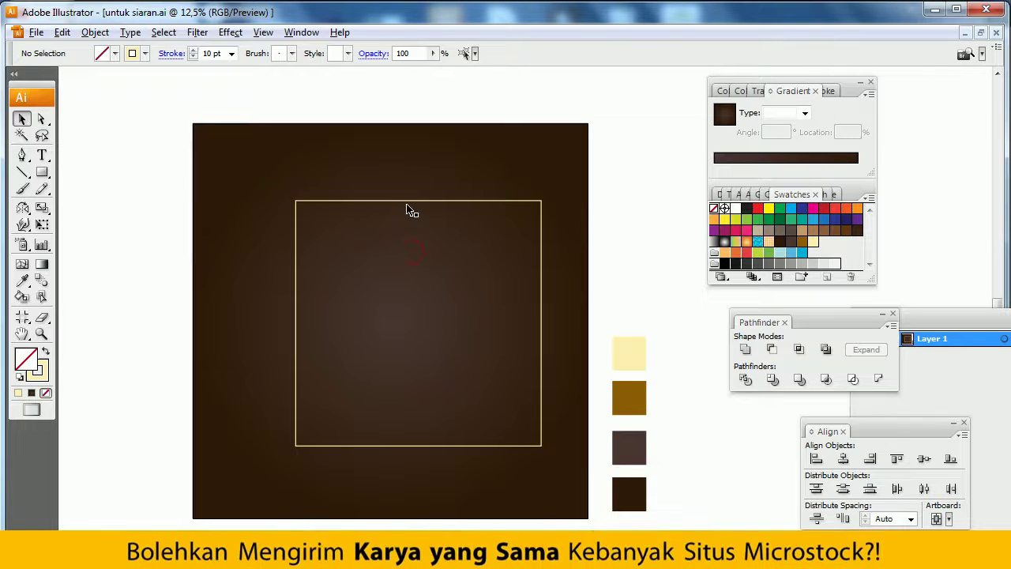
pyautogui.click(382, 190)
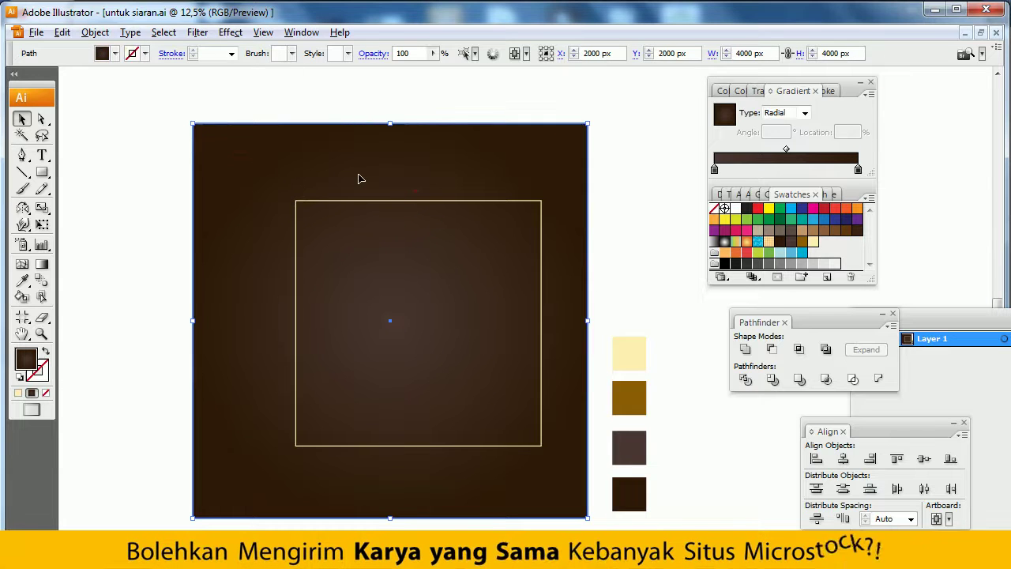
pyautogui.hotkey('ctrl', 'shift', 'b')
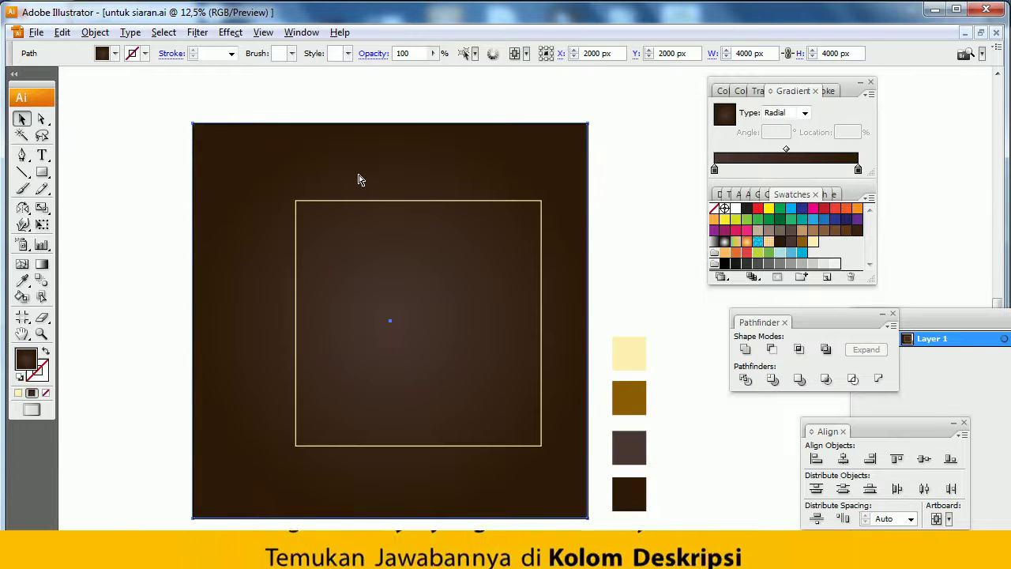
pyautogui.hotkey('ctrl', 'l')
pyautogui.hotkey('ctrl', 'shift', 'b')
pyautogui.click(411, 112)
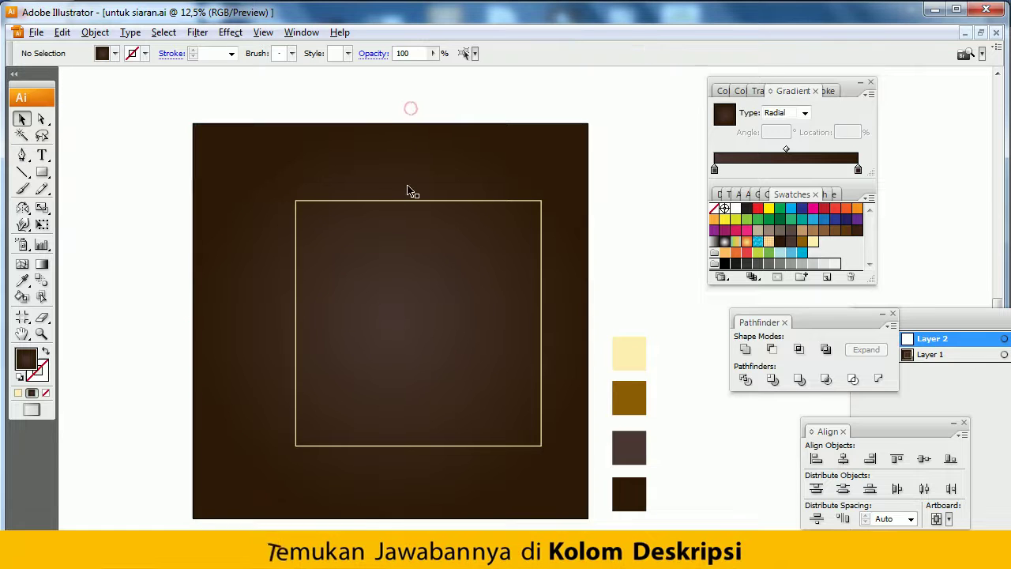
pyautogui.click(407, 191)
pyautogui.hotkey('ctrl', 'shift', 'a')
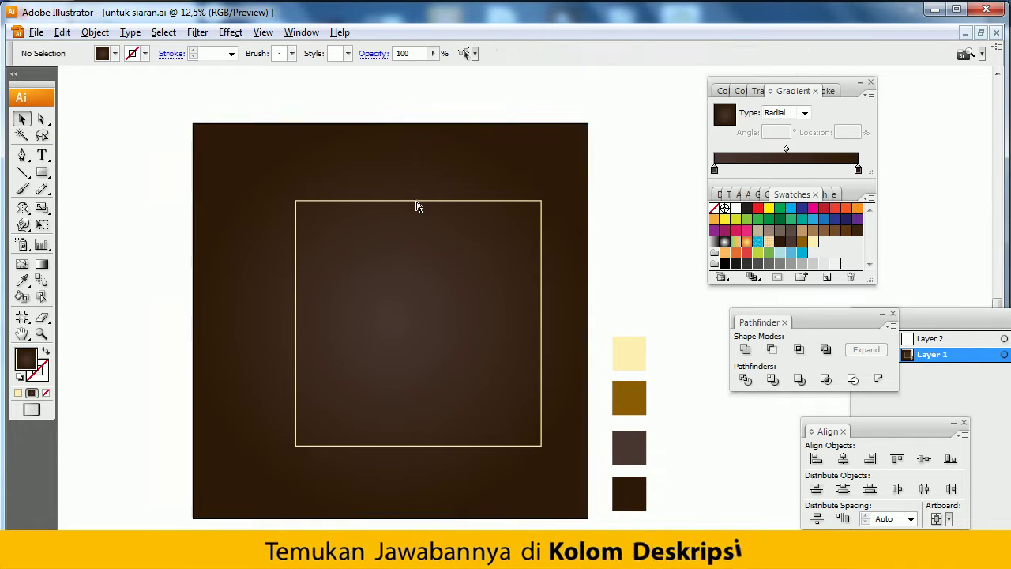
# Move the cream outline square towards the middle of the background and set its stroke to 30 pt.
pyautogui.moveTo(441, 202); pyautogui.dragTo(389, 203)
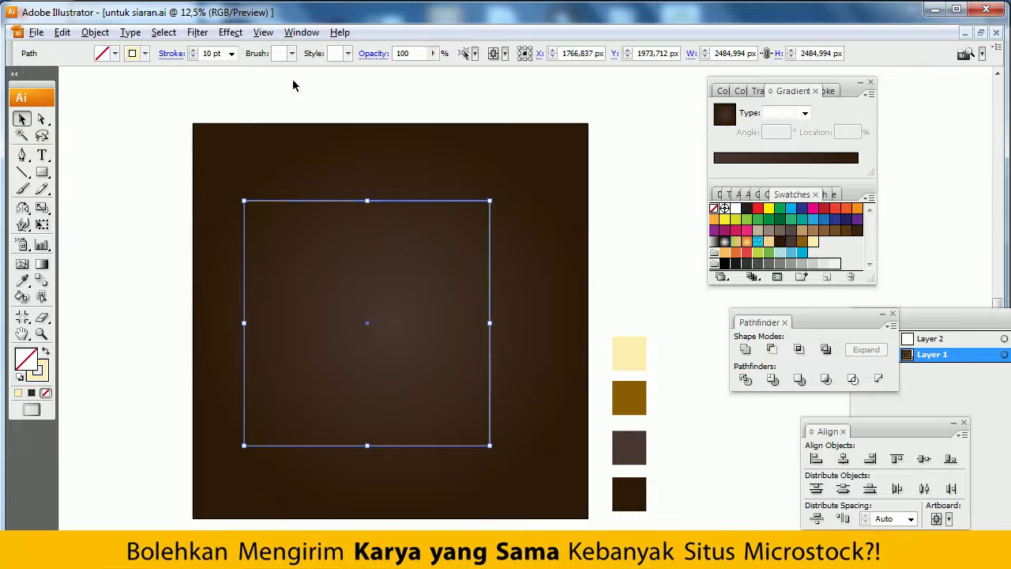
pyautogui.click(231, 54)
pyautogui.click(218, 209)
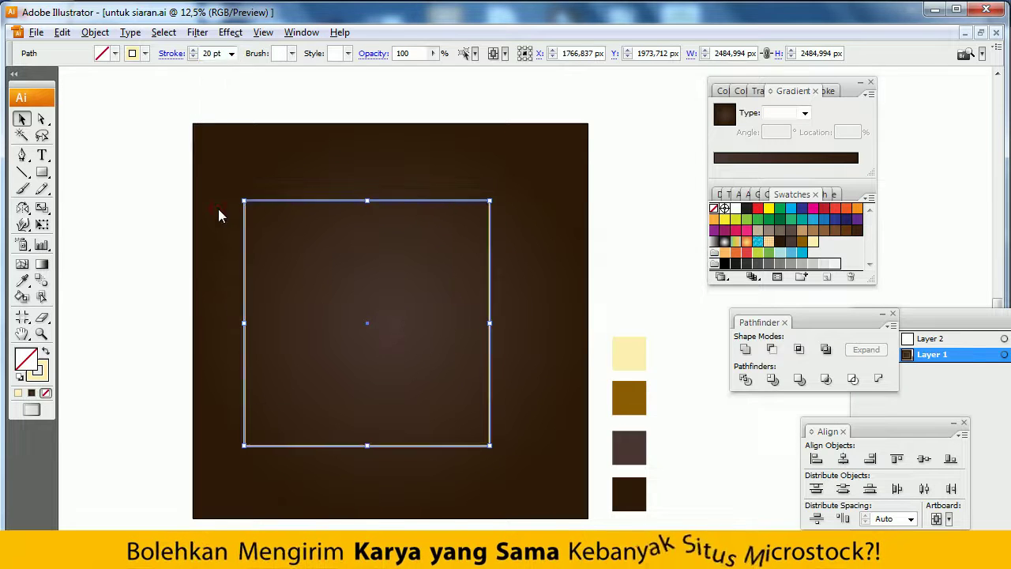
pyautogui.click(231, 53)
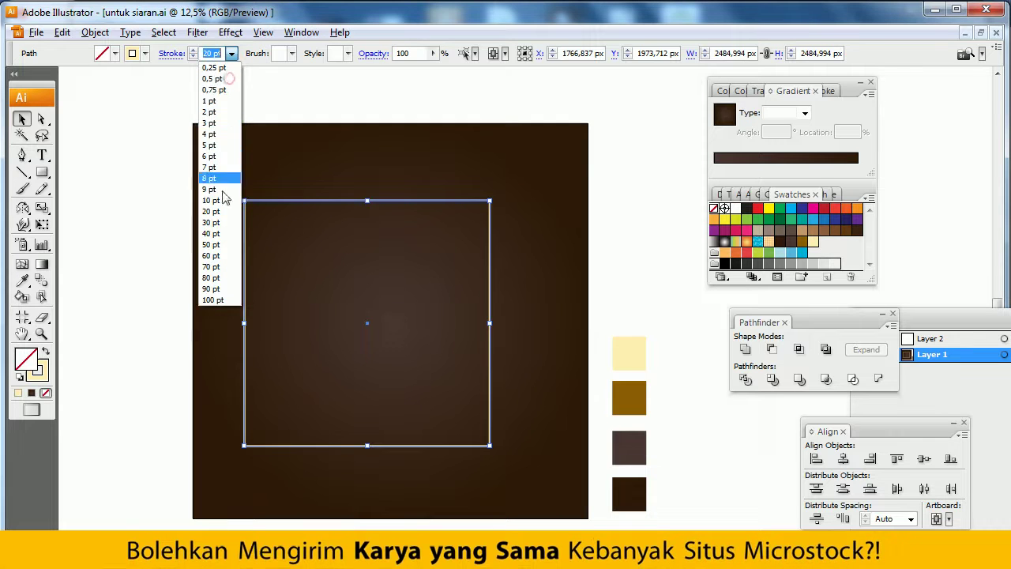
pyautogui.click(211, 222)
pyautogui.click(621, 218)
# Centre the cream outline square horizontally and vertically on the artboard.
pyautogui.scroll(-2, 488, 183)
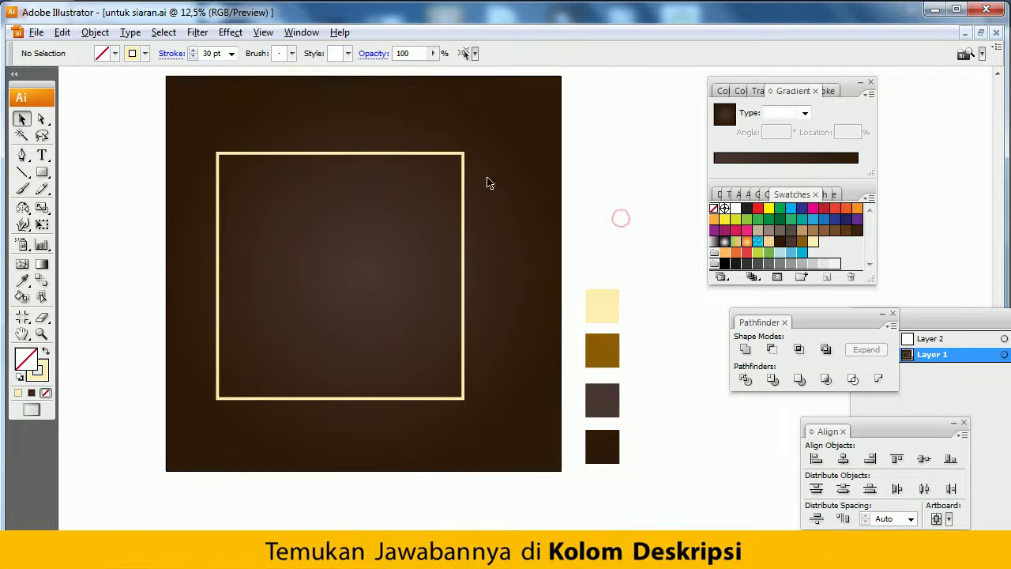
pyautogui.moveTo(466, 163)
pyautogui.mouseDown()
pyautogui.moveTo(473, 146)
pyautogui.moveTo(477, 158)
pyautogui.mouseUp()
pyautogui.click(504, 57)
pyautogui.click(539, 53)
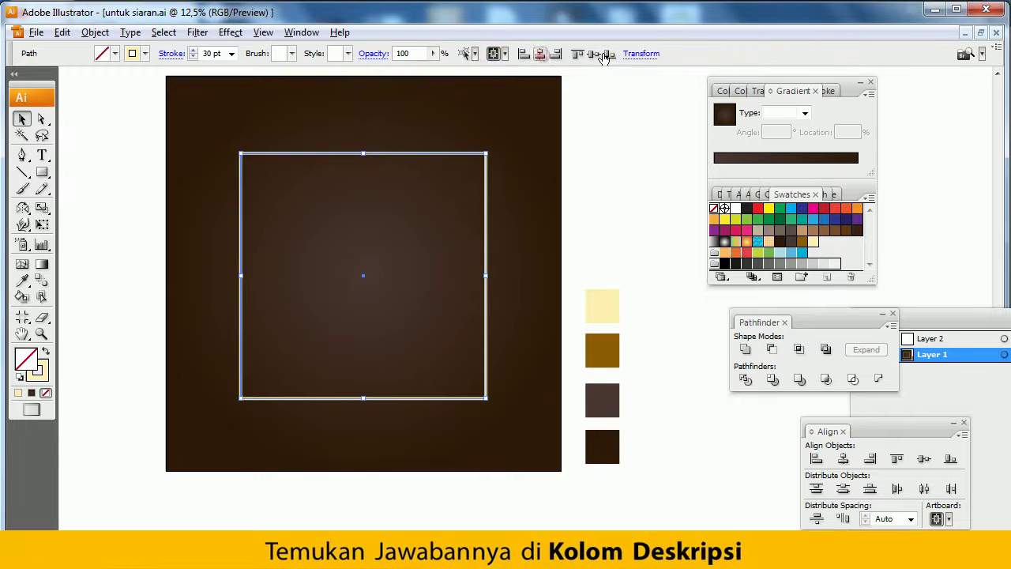
pyautogui.click(594, 53)
pyautogui.click(597, 161)
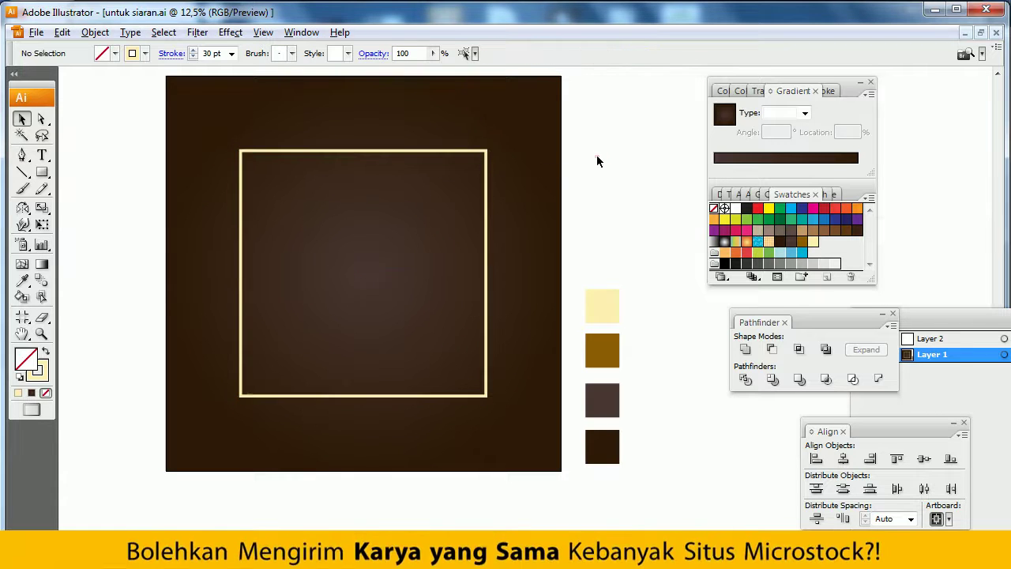
# Make a copy of the cream outline square rotated by 10° about its centre.
pyautogui.click(486, 159)
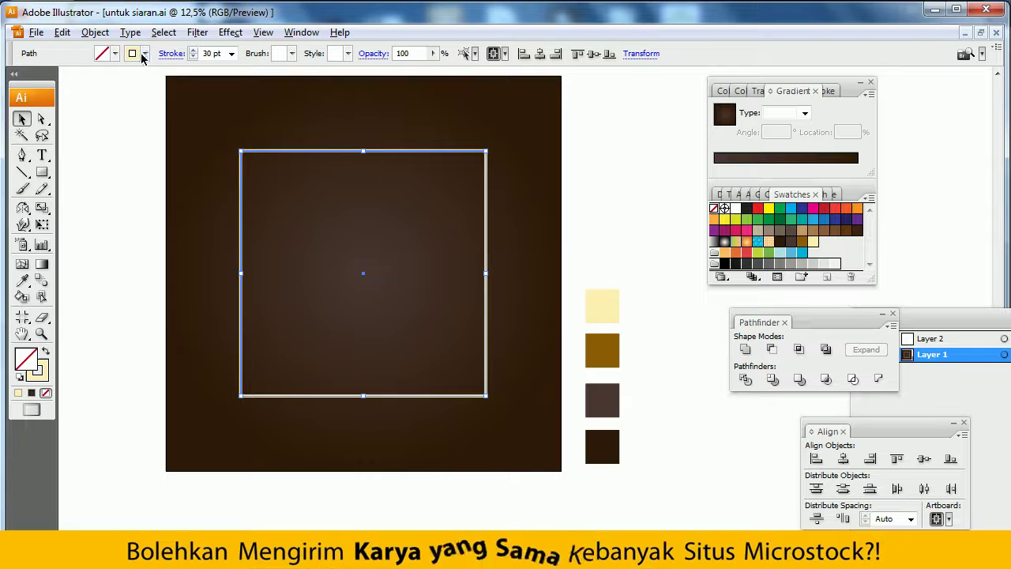
pyautogui.click(94, 31)
pyautogui.moveTo(180, 59)
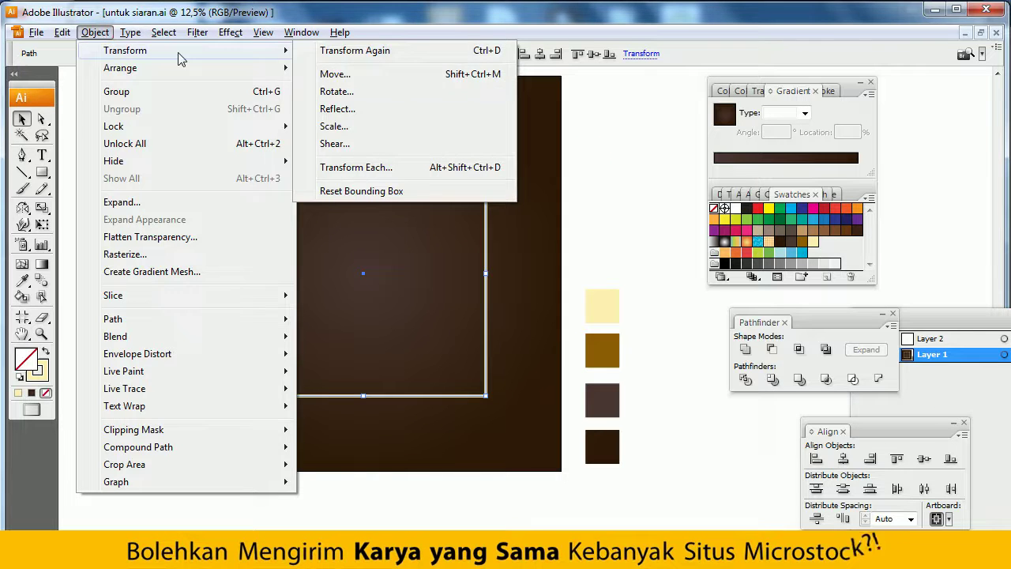
pyautogui.click(336, 91)
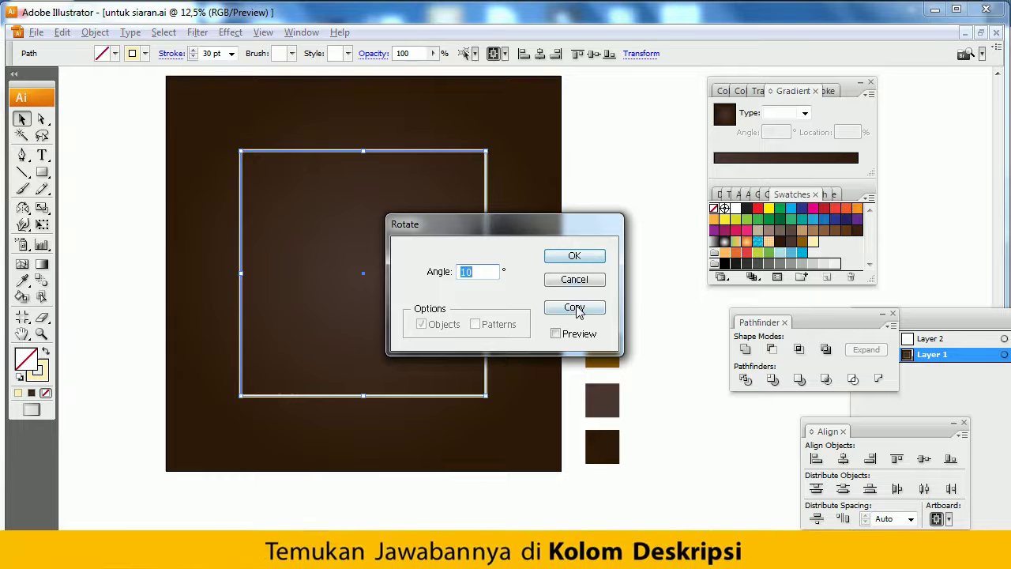
pyautogui.click(574, 307)
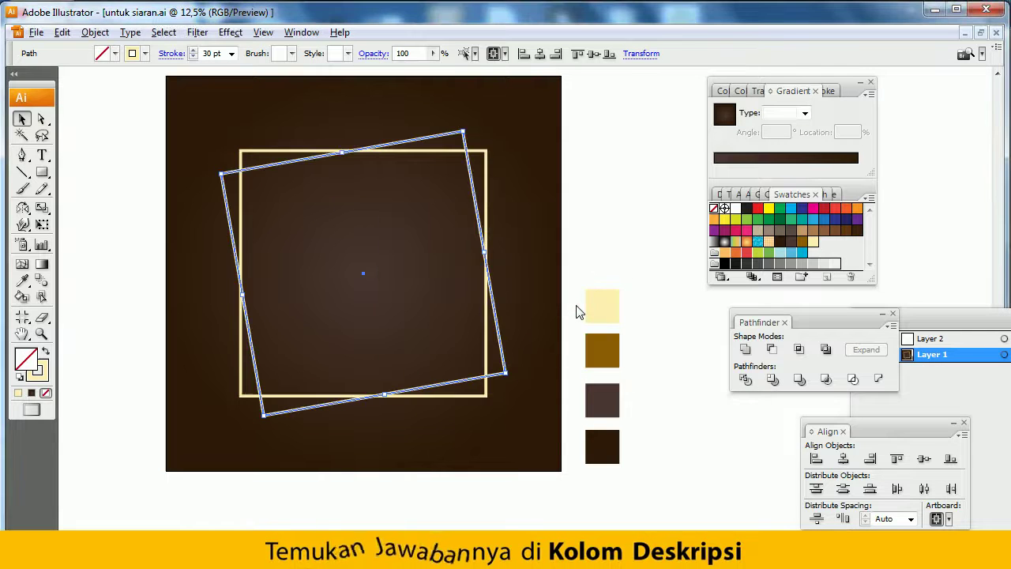
# Repeat the rotated copy until the outline squares form a complete circular star ring, and deselect.
pyautogui.hotkey('ctrl', 'd')
pyautogui.hotkey('ctrl', 'd')
pyautogui.hotkey('ctrl', 'd')
pyautogui.hotkey('ctrl', 'd')
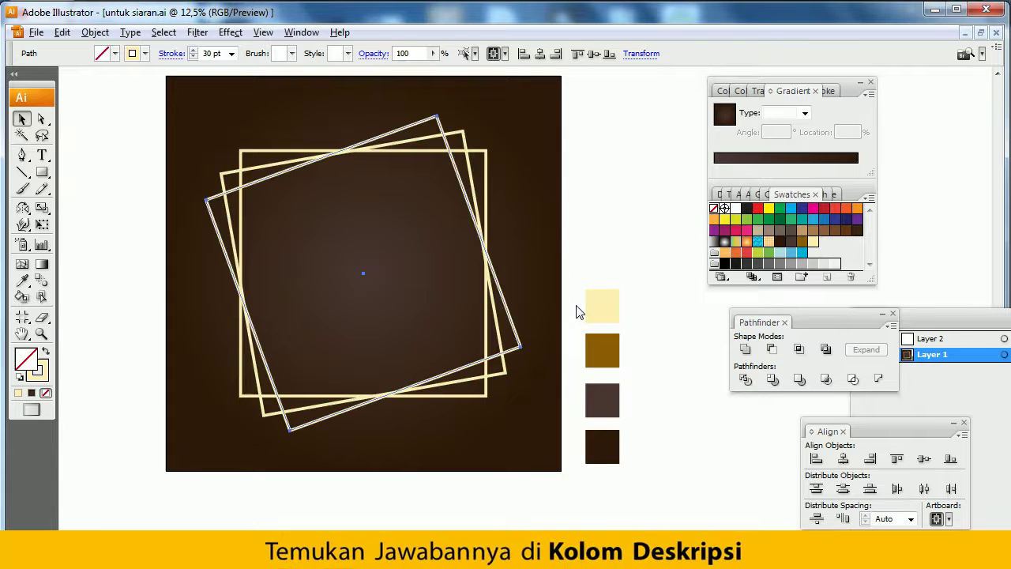
pyautogui.hotkey('ctrl', 'd')
pyautogui.hotkey('ctrl', 'd')
pyautogui.hotkey('ctrl', 'd')
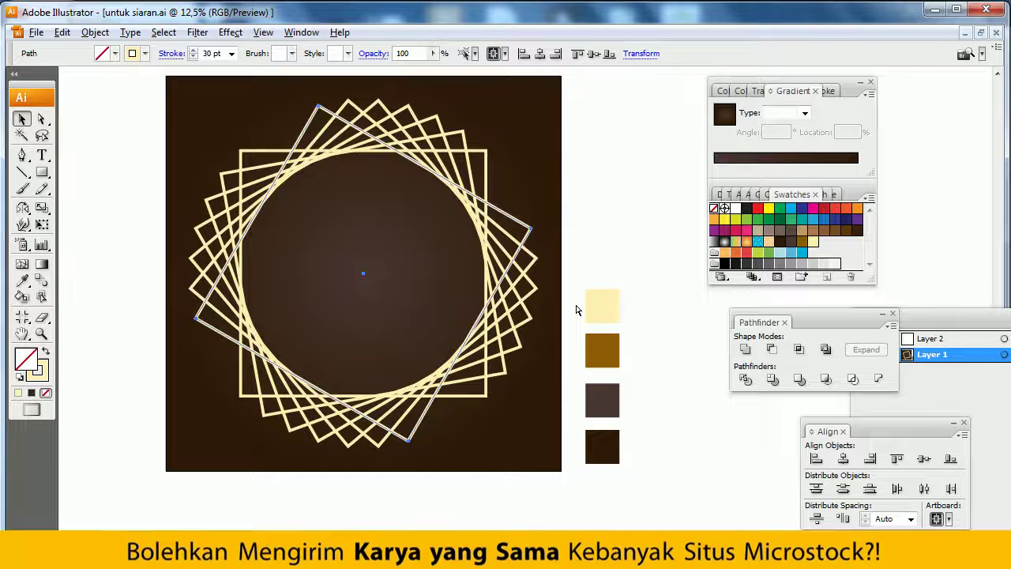
pyautogui.click(575, 309)
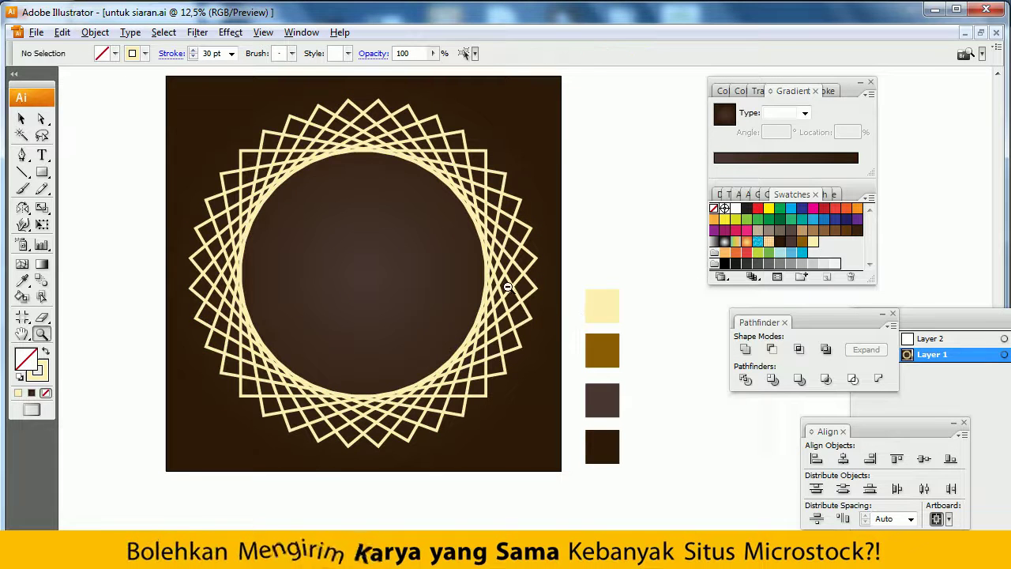
# Select all the squares of the ring and enlarge them slightly about their centre.
pyautogui.keyDown('ctrl'); pyautogui.keyDown('alt'); pyautogui.click(474, 291); pyautogui.keyUp('alt'); pyautogui.keyUp('ctrl')
pyautogui.moveTo(231, 162); pyautogui.dragTo(558, 423)
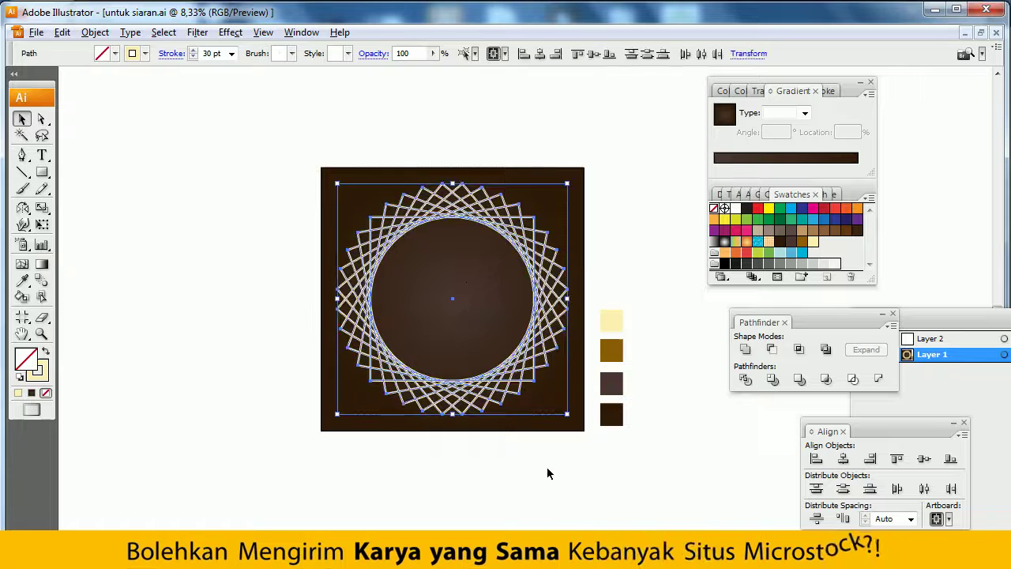
pyautogui.moveTo(567, 183); pyautogui.dragTo(572, 180)
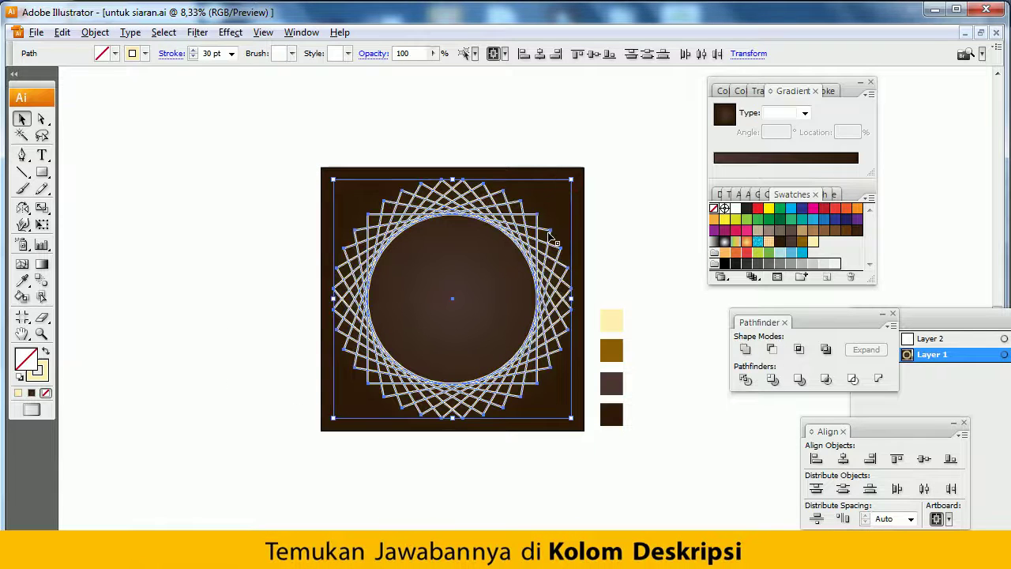
pyautogui.click(600, 228)
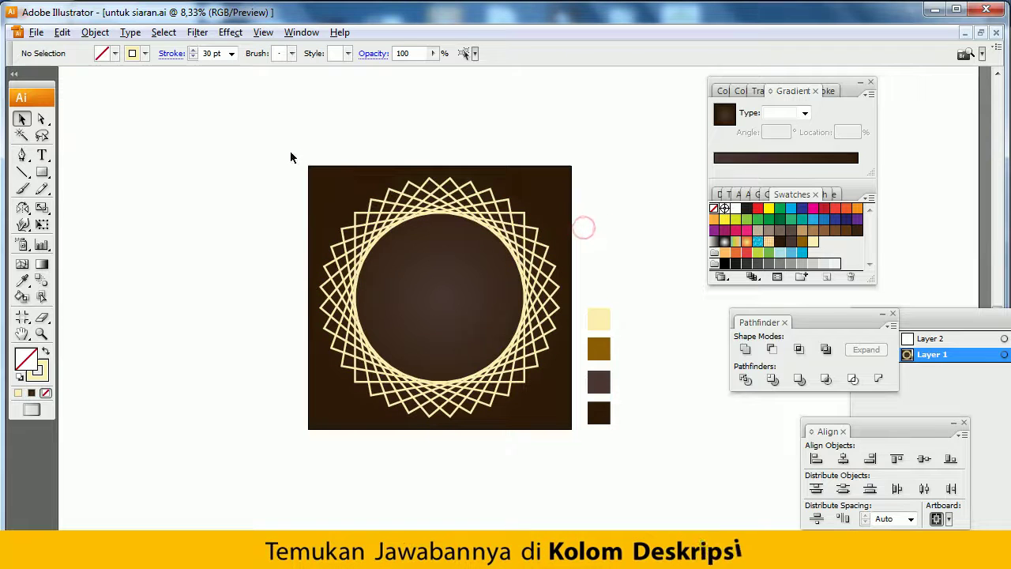
# Group the squares of the ring and centre the group on the artboard.
pyautogui.moveTo(560, 425); pyautogui.dragTo(559, 418)
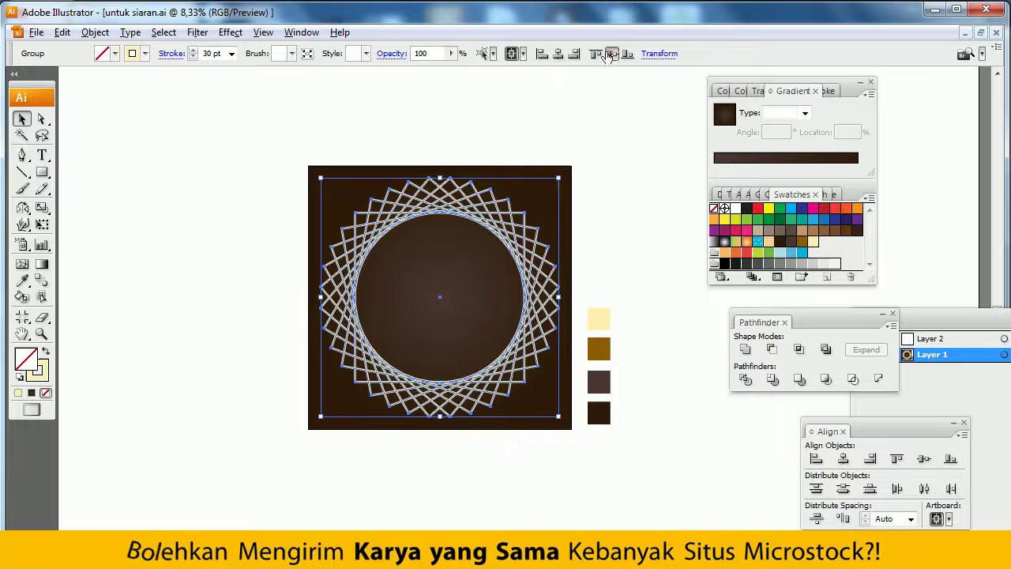
pyautogui.click(593, 228)
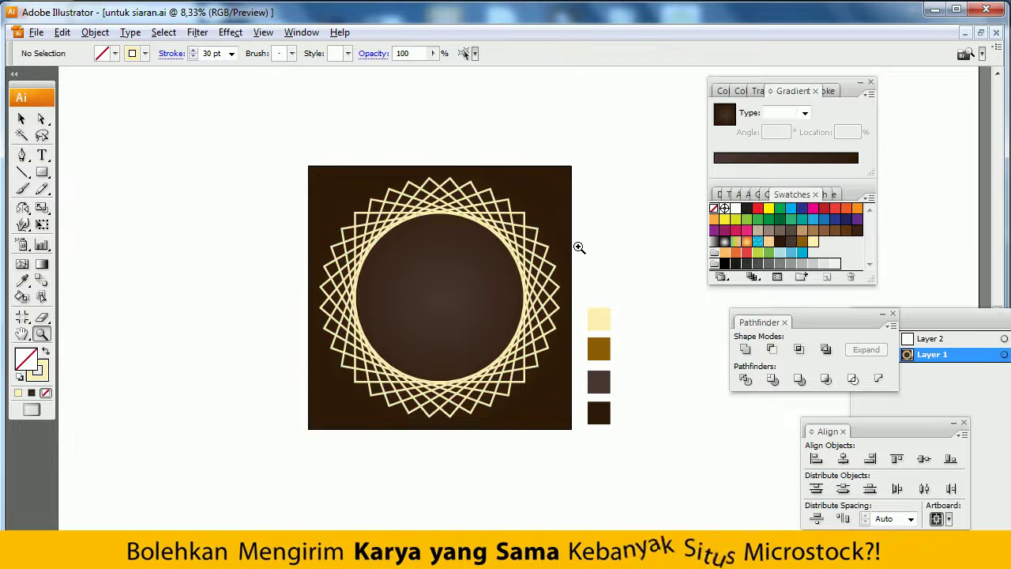
# Draw a short vertical line with the Pen tool from the background's upper edge, near its upper-left corner.
pyautogui.press('z')
pyautogui.click(577, 248)
pyautogui.moveTo(566, 252); pyautogui.dragTo(559, 204)
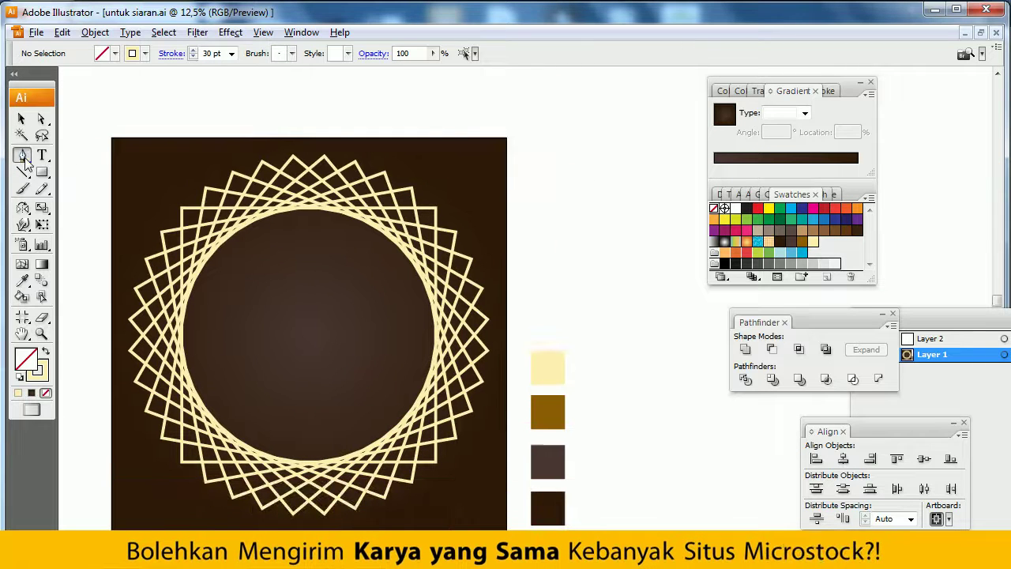
pyautogui.click(23, 155)
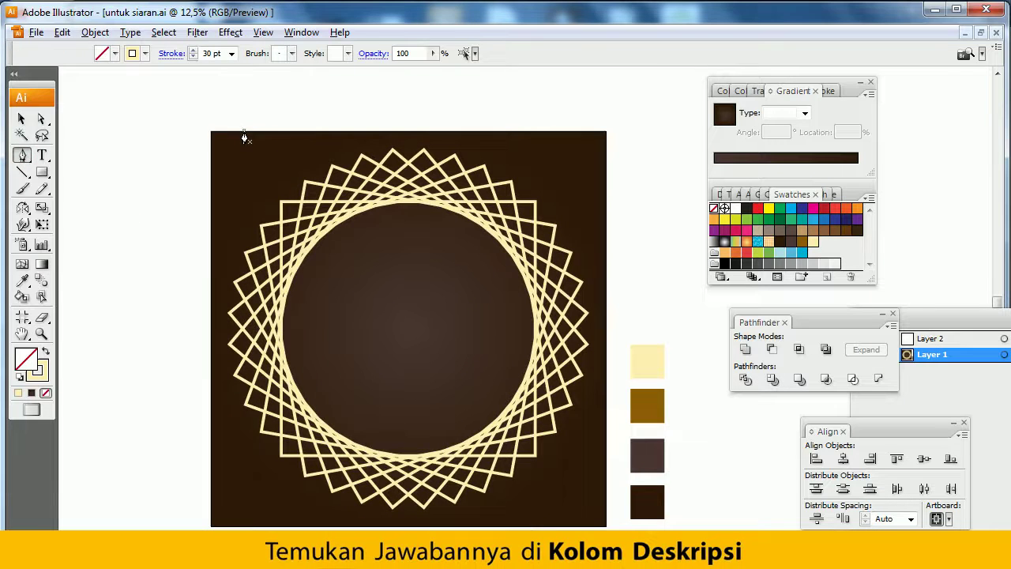
pyautogui.click(244, 171)
pyautogui.hotkey('ctrl', 'shift', 'a')
# Draw a small S-shaped curve with the Pen tool below the short vertical line, and deselect it.
pyautogui.press('z')
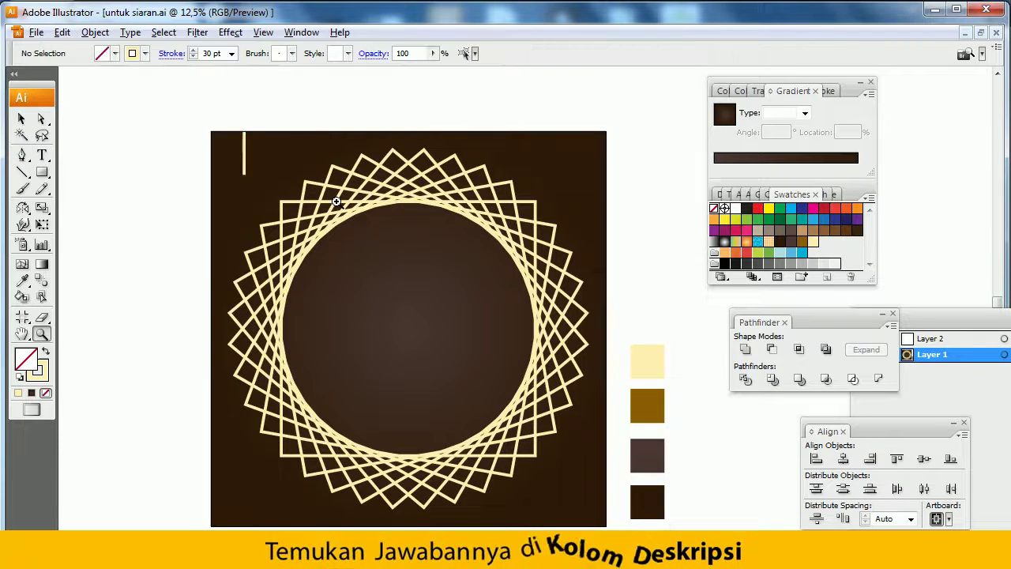
pyautogui.click(336, 201)
pyautogui.moveTo(371, 233); pyautogui.dragTo(332, 167)
pyautogui.moveTo(44, 178); pyautogui.dragTo(75, 208)
pyautogui.press('z')
pyautogui.click(378, 255)
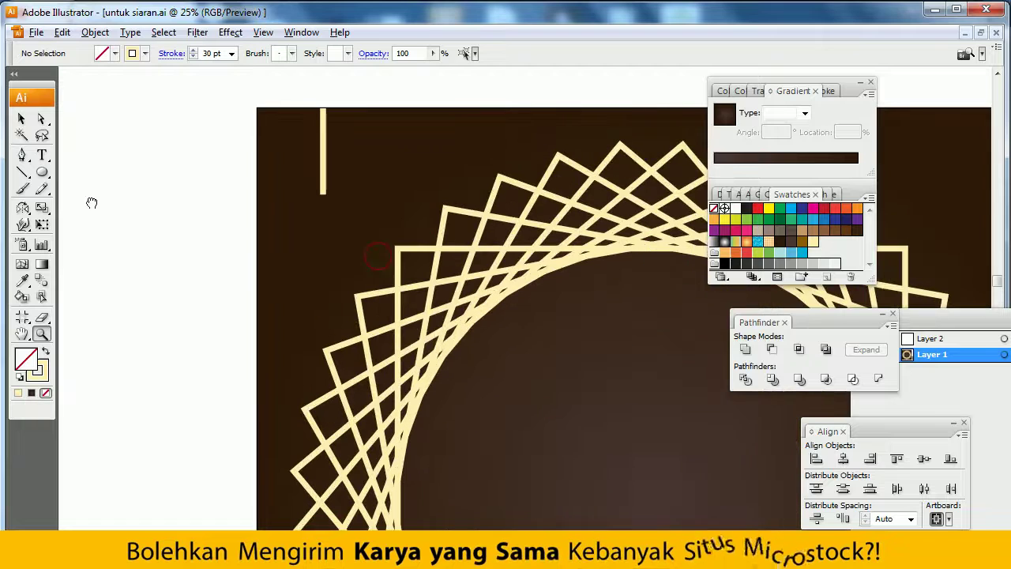
pyautogui.click(280, 255)
pyautogui.moveTo(283, 231); pyautogui.dragTo(300, 212)
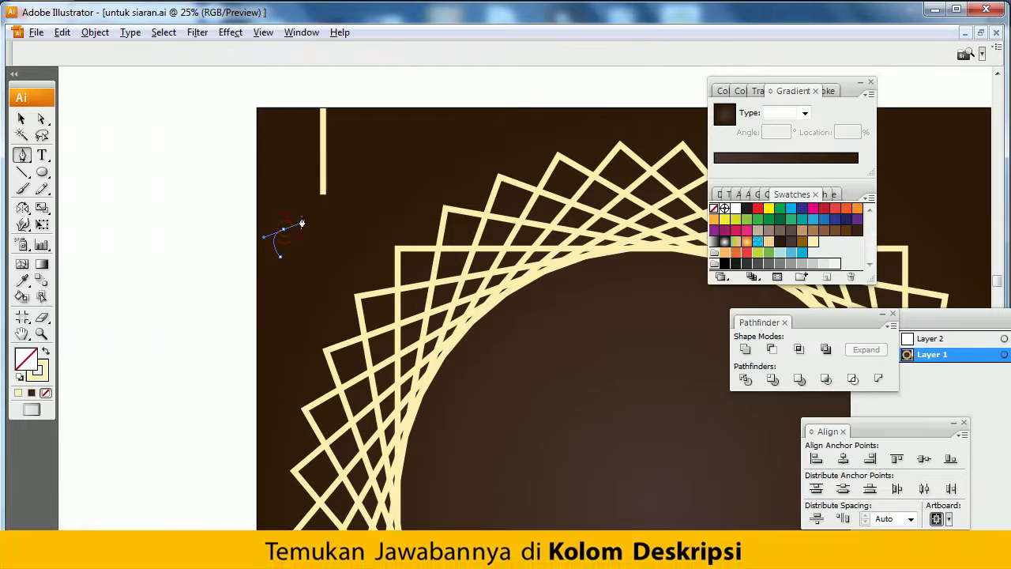
pyautogui.keyDown('ctrl'); pyautogui.click(326, 250); pyautogui.keyUp('ctrl')
# Continue the S-shaped curve with the Pen tool into a closed half-dome outline with a straight vertical side and a base.
pyautogui.press('z')
pyautogui.click(327, 248)
pyautogui.moveTo(503, 300); pyautogui.dragTo(381, 286)
pyautogui.click(386, 287)
pyautogui.click(338, 286)
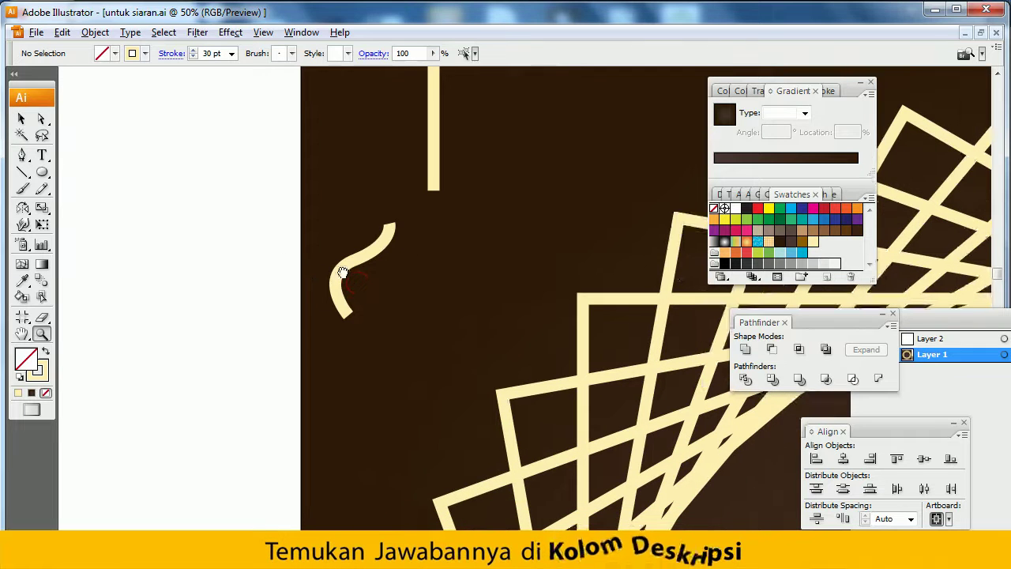
pyautogui.click(386, 228)
pyautogui.click(387, 310)
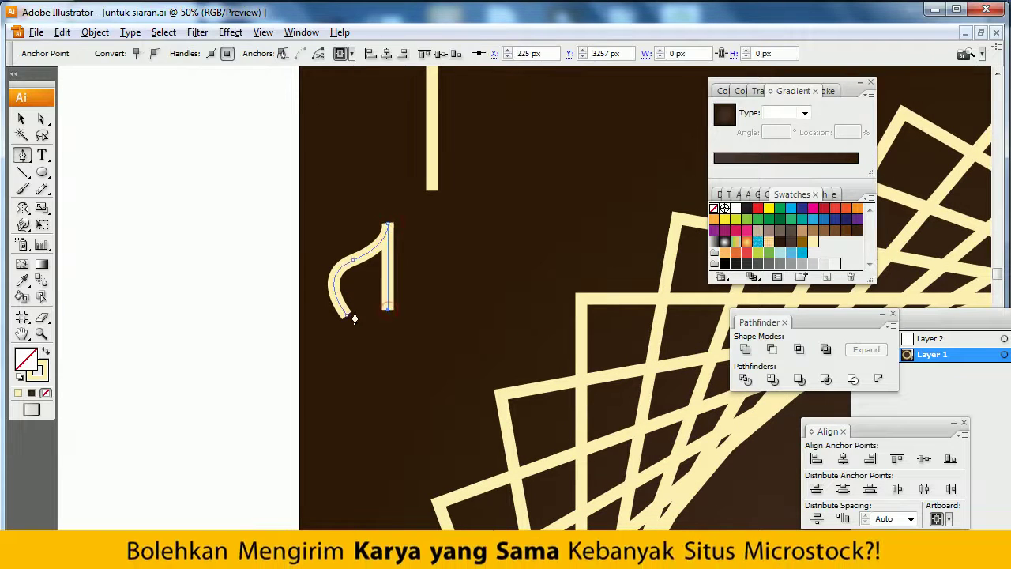
pyautogui.click(348, 320)
# Level the half-dome's two lower anchor points relative to each other and swap its stroke and fill to make it solid cream.
pyautogui.press('a')
pyautogui.moveTo(266, 298); pyautogui.dragTo(415, 339)
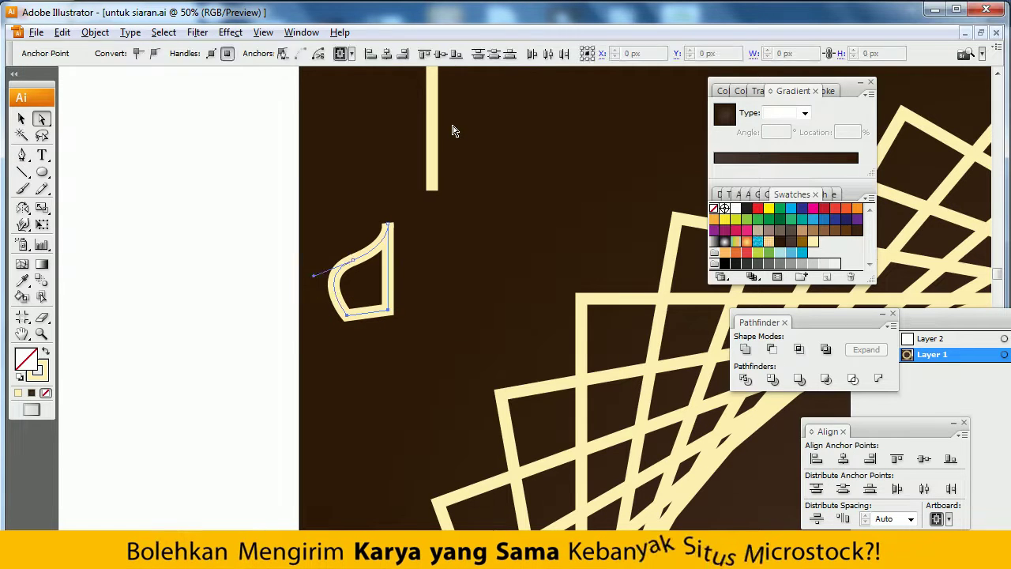
pyautogui.click(457, 53)
pyautogui.hotkey('ctrl', 'z')
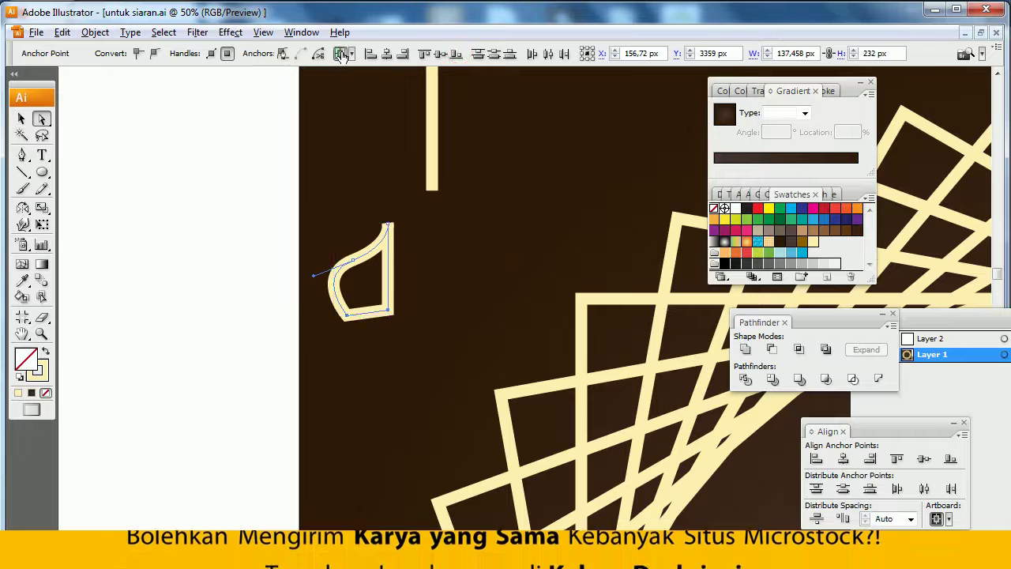
pyautogui.click(340, 53)
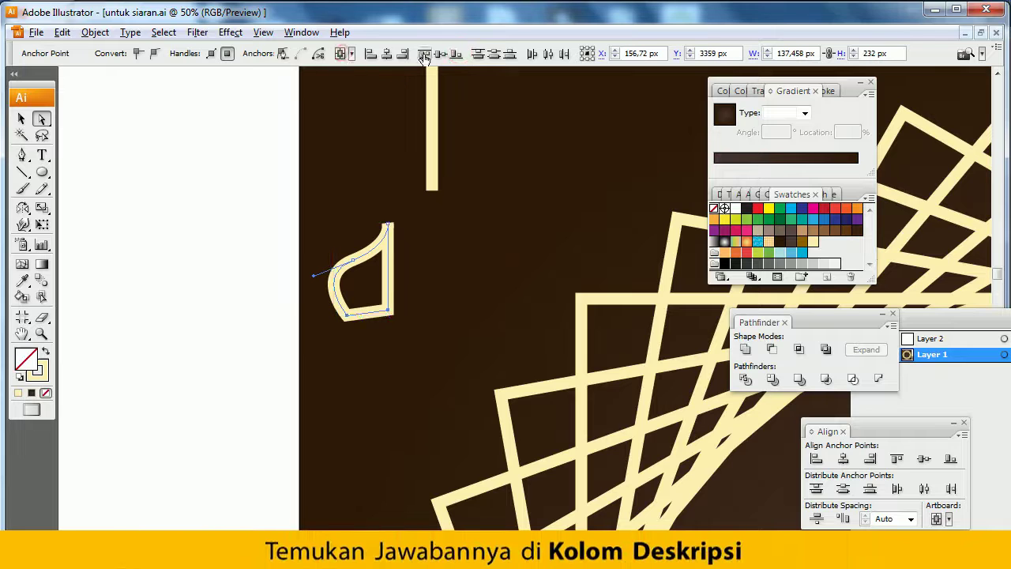
pyautogui.click(47, 354)
pyautogui.click(387, 322)
pyautogui.hscroll(1, 387, 322)
pyautogui.click(335, 298)
# Adjust the curved side of the half-dome slightly outward for a fuller bulge, and deselect it.
pyautogui.press('z')
pyautogui.moveTo(319, 203); pyautogui.dragTo(406, 272)
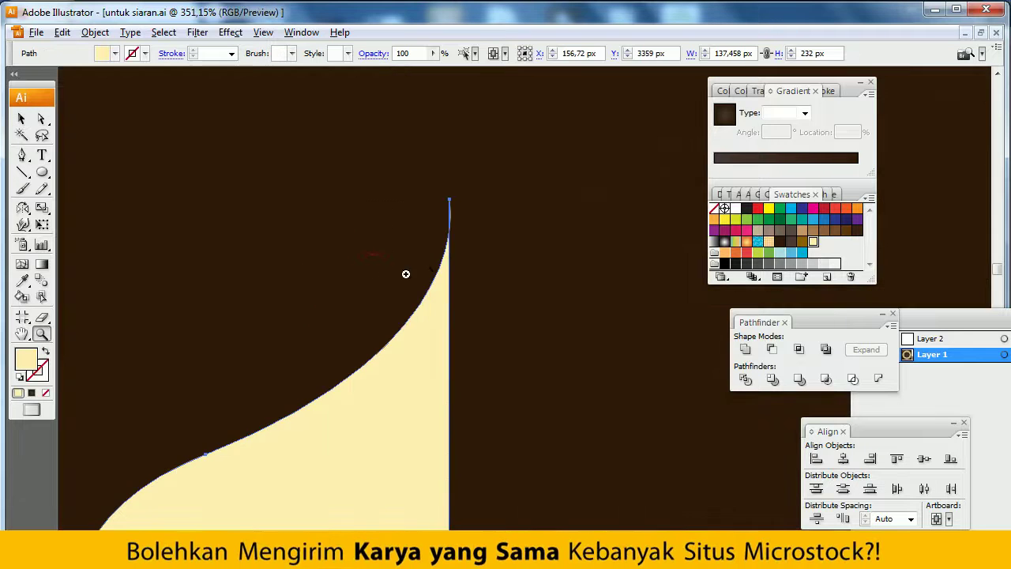
pyautogui.keyDown('alt'); pyautogui.click(449, 298); pyautogui.keyUp('alt')
pyautogui.press('a')
pyautogui.click(515, 383)
pyautogui.moveTo(516, 381); pyautogui.dragTo(500, 382)
pyautogui.click(648, 442)
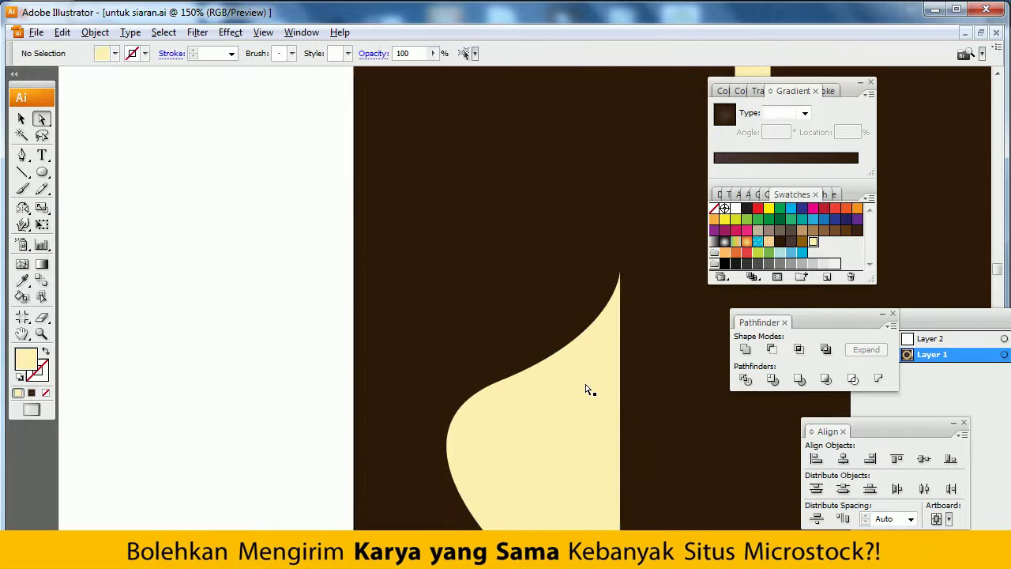
# Duplicate the half-dome horizontally, placing the copy just to the right of the original.
pyautogui.moveTo(571, 376); pyautogui.dragTo(385, 278)
pyautogui.press('z')
pyautogui.keyDown('alt'); pyautogui.click(466, 352); pyautogui.keyUp('alt')
pyautogui.moveTo(510, 341); pyautogui.dragTo(386, 340)
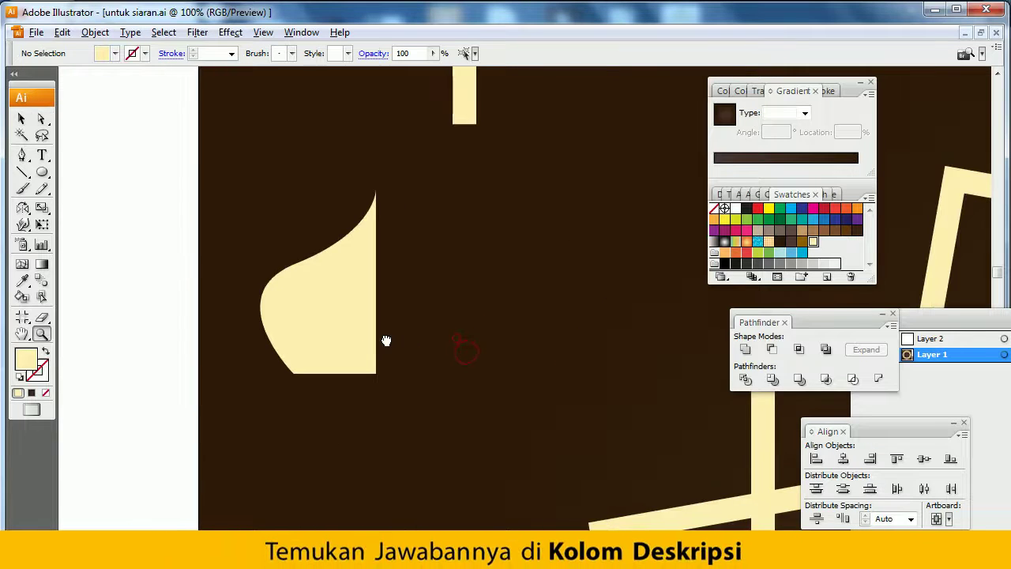
pyautogui.click(345, 313)
pyautogui.keyDown('ctrl'); pyautogui.click(474, 323); pyautogui.keyUp('ctrl')
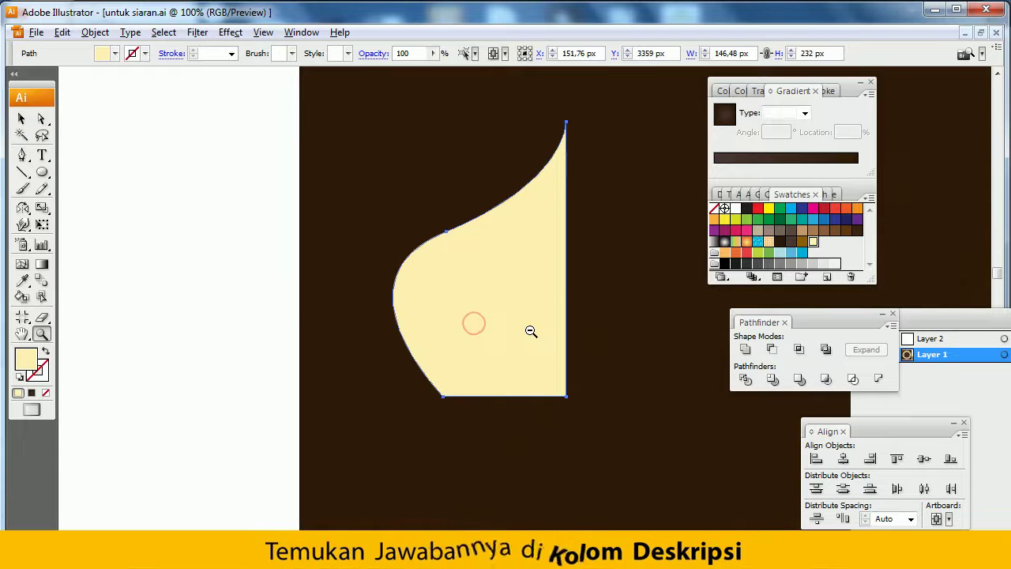
pyautogui.keyDown('alt'); pyautogui.click(530, 331); pyautogui.keyUp('alt')
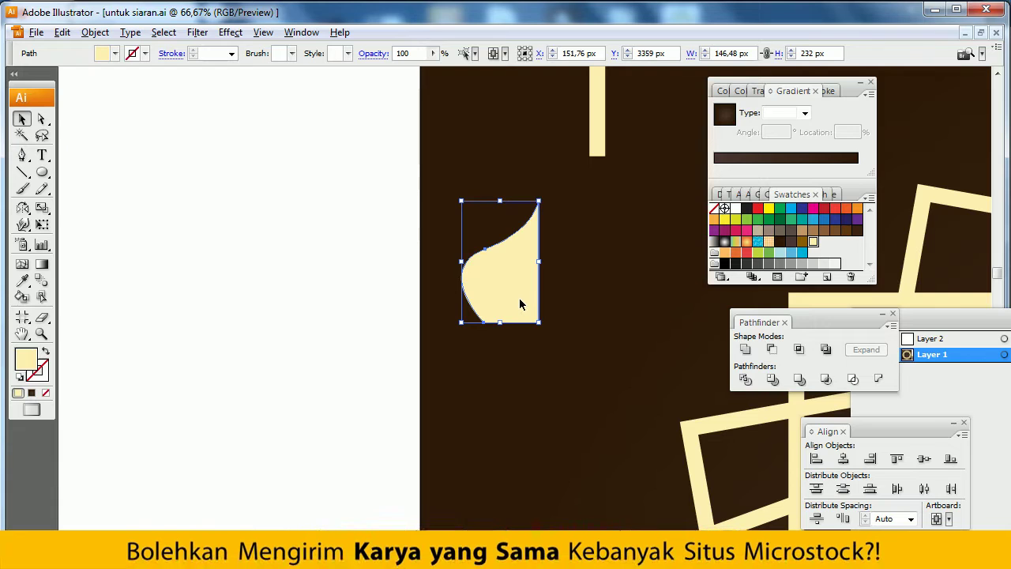
pyautogui.click(620, 302)
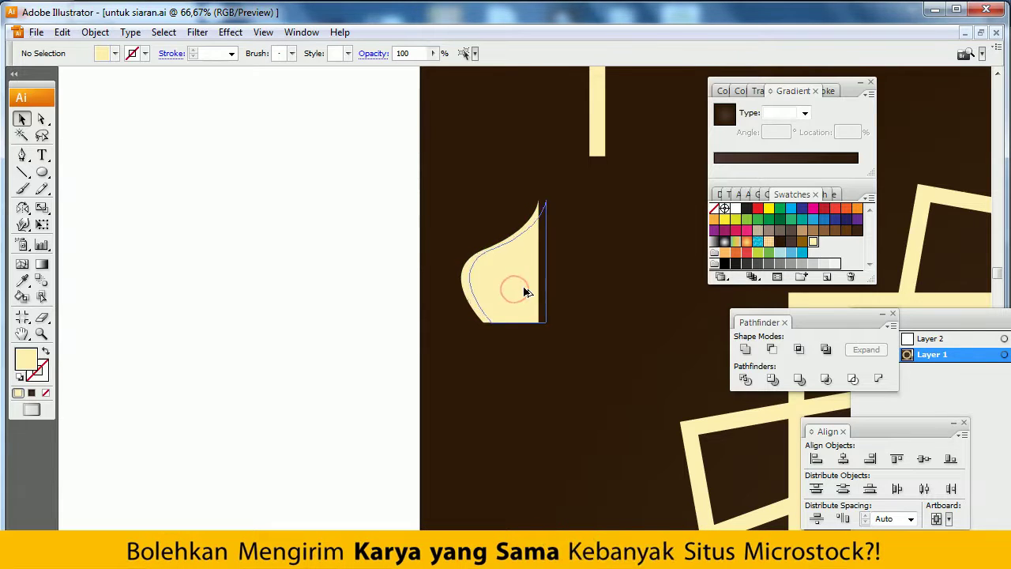
pyautogui.click(606, 294)
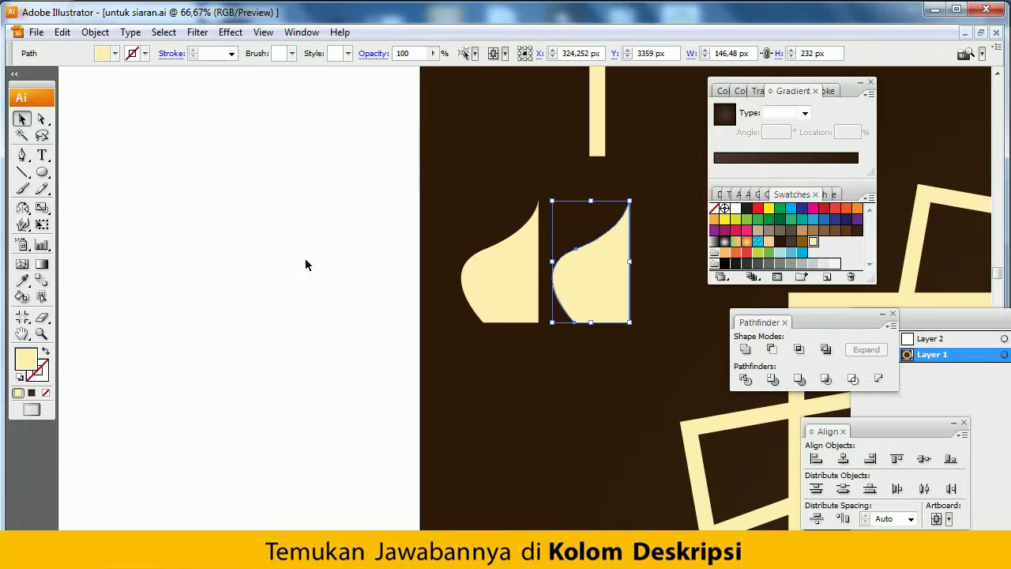
# Reflect the copied half-dome across the vertical axis and align the inner anchor points so both halves meet at the centre.
pyautogui.doubleClick(22, 208)
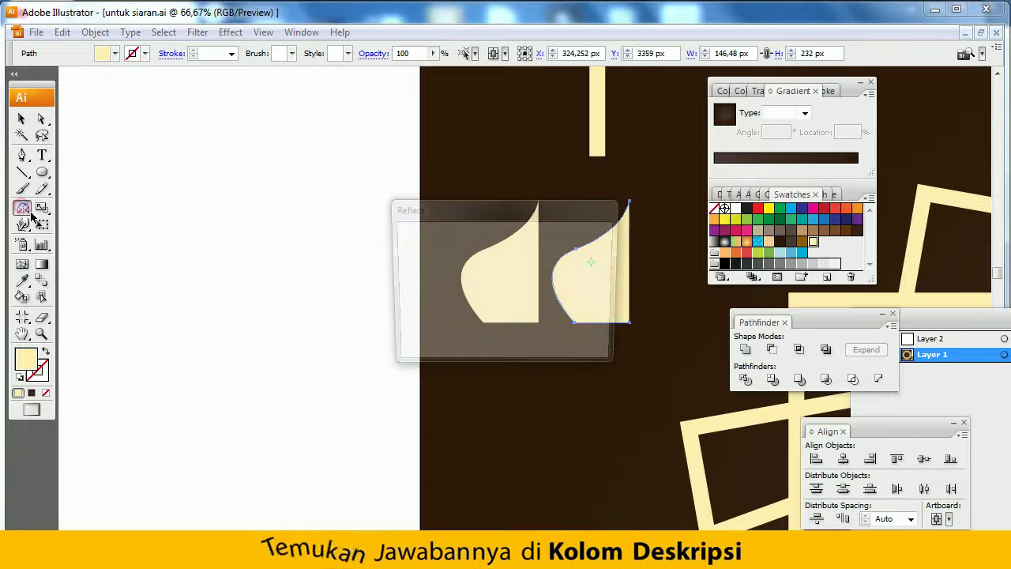
pyautogui.click(576, 245)
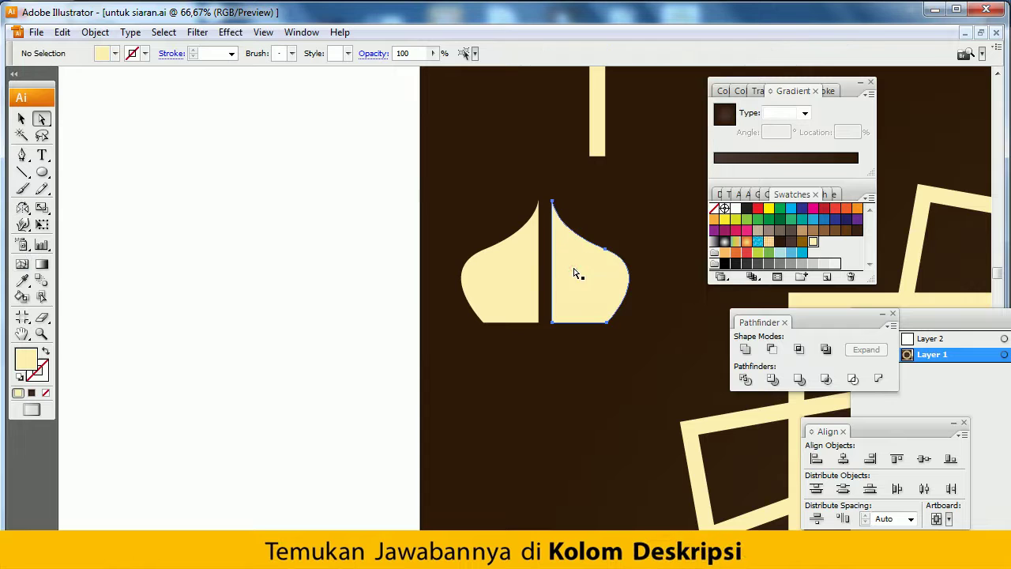
pyautogui.moveTo(565, 272); pyautogui.dragTo(439, 304)
pyautogui.click(421, 196)
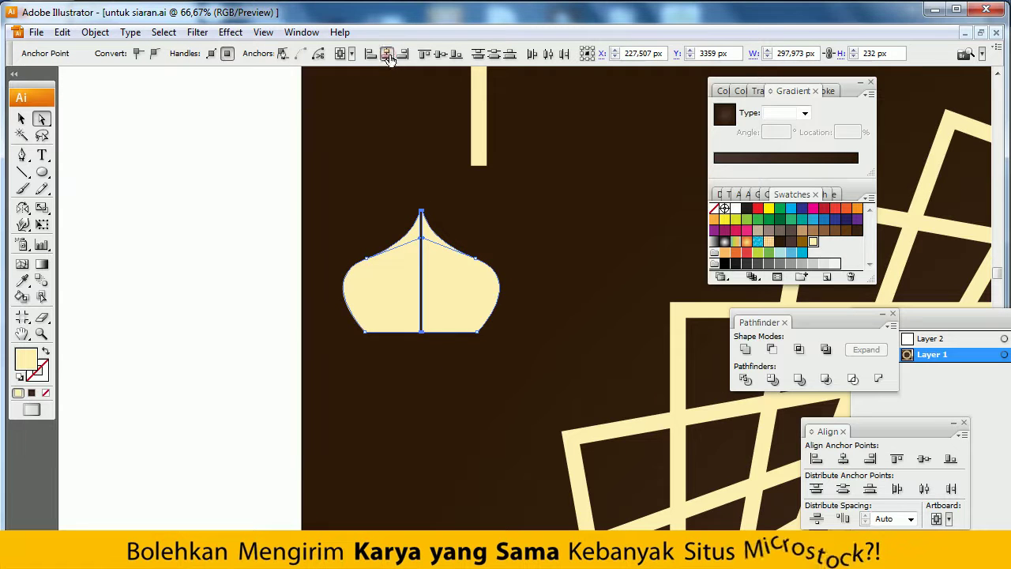
# Unite the two halves with Pathfinder, expand them into a single dome shape, and deselect it.
pyautogui.click(746, 352)
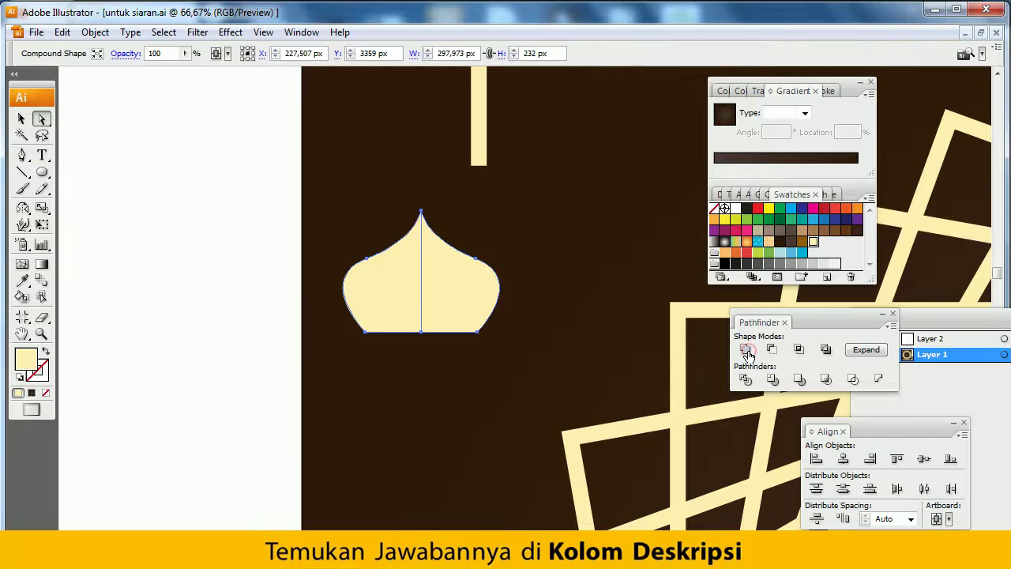
pyautogui.click(301, 31)
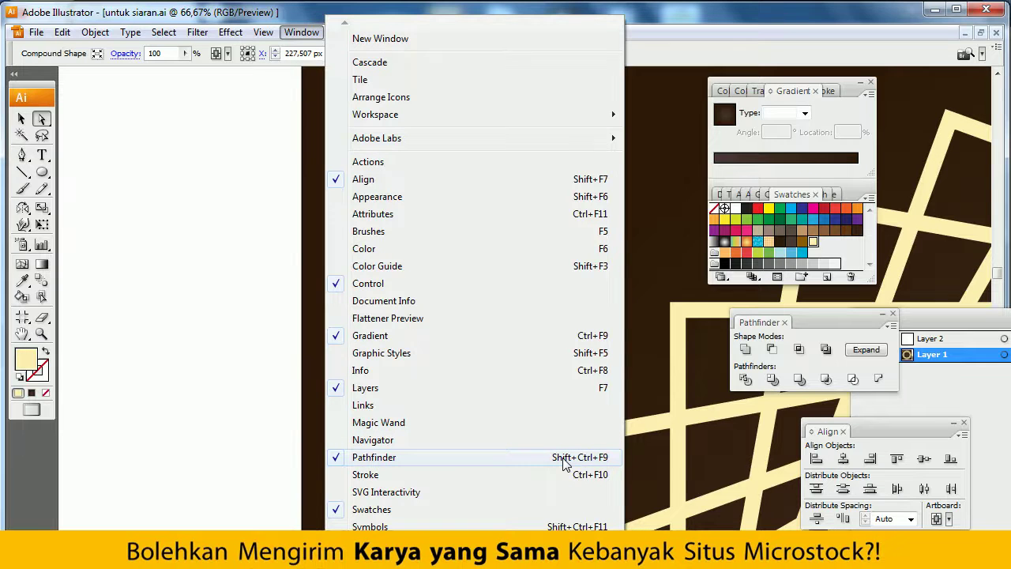
pyautogui.click(868, 353)
pyautogui.click(871, 356)
pyautogui.click(639, 324)
# Set the stroke weight of the vertical line above the dome to 10 pt and deselect it.
pyautogui.press('z')
pyautogui.keyDown('alt'); pyautogui.click(529, 289); pyautogui.keyUp('alt')
pyautogui.keyDown('alt'); pyautogui.click(532, 289); pyautogui.keyUp('alt')
pyautogui.keyDown('alt'); pyautogui.click(532, 289); pyautogui.keyUp('alt')
pyautogui.moveTo(532, 289); pyautogui.dragTo(408, 272)
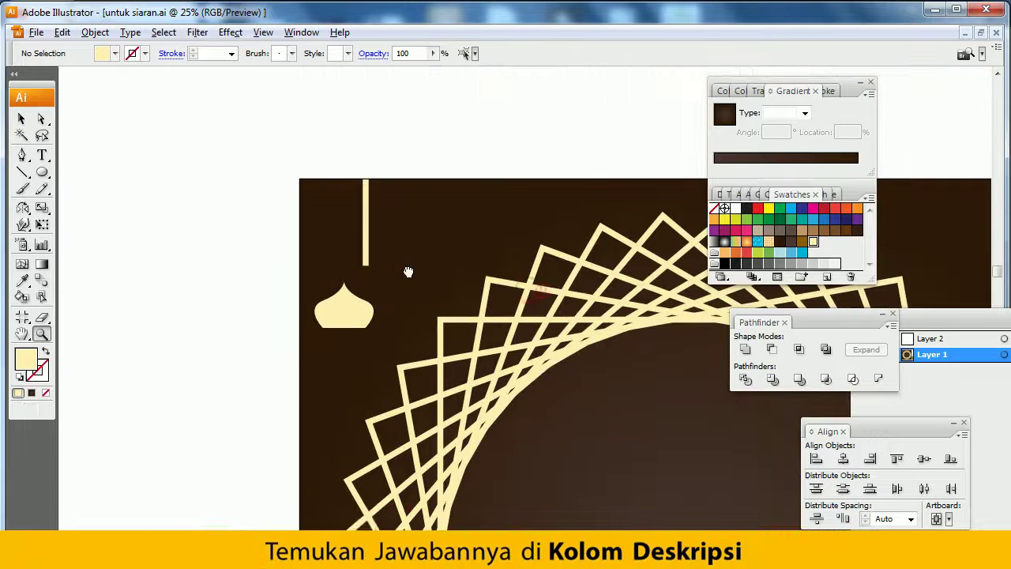
pyautogui.click(367, 224)
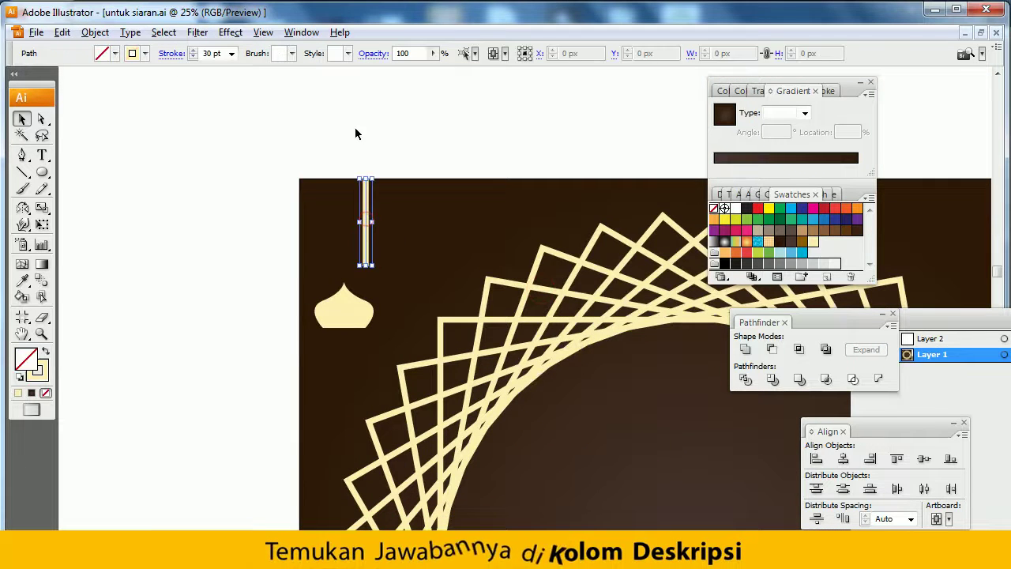
pyautogui.click(231, 54)
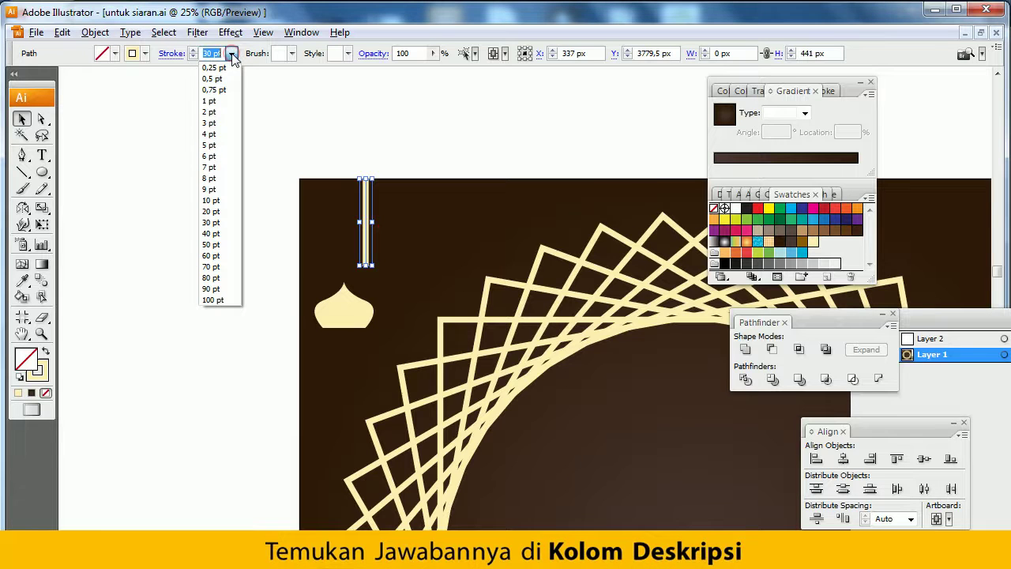
pyautogui.click(215, 200)
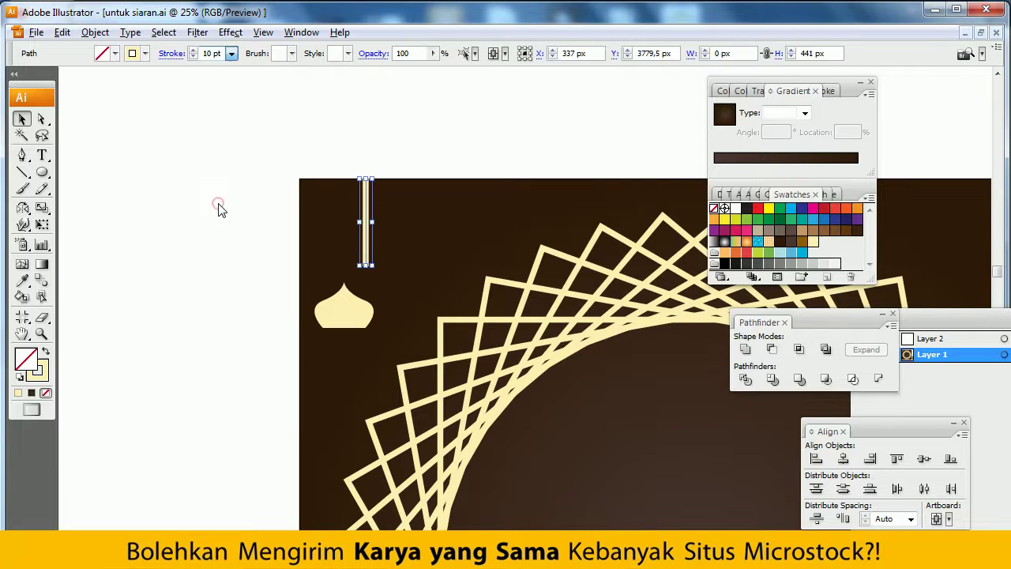
pyautogui.click(243, 269)
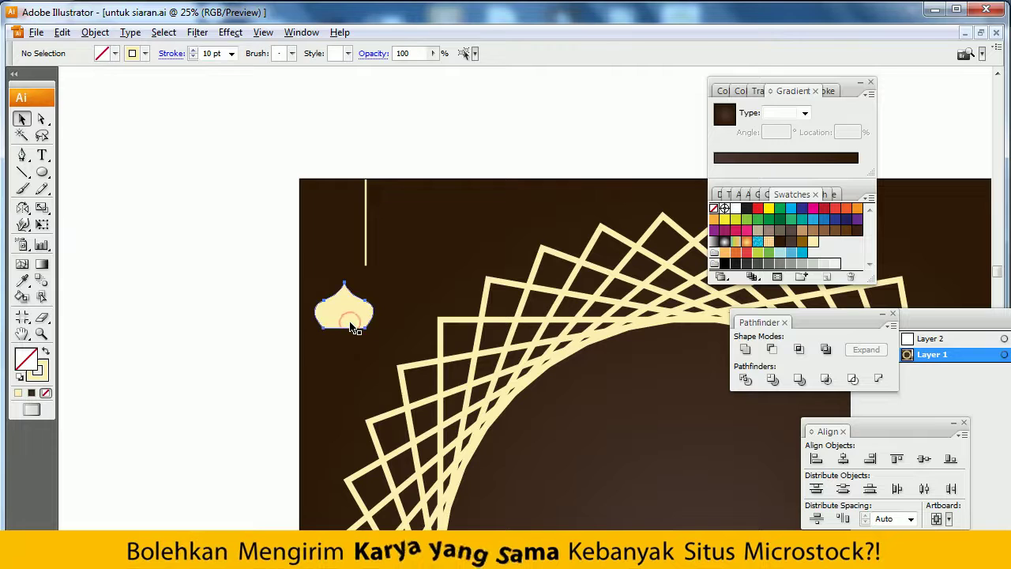
# Draw a rectangle slightly wider than the dome across its lower half, and centre it horizontally on the dome.
pyautogui.press('a')
pyautogui.click(366, 328)
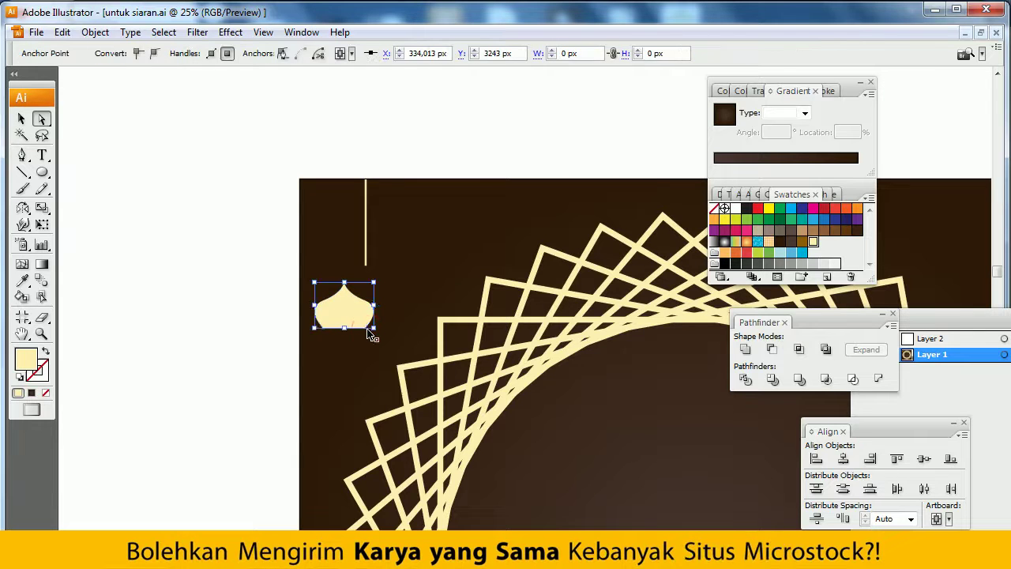
pyautogui.hotkey('ctrl', 'shift', 'a')
pyautogui.moveTo(42, 172); pyautogui.dragTo(69, 176)
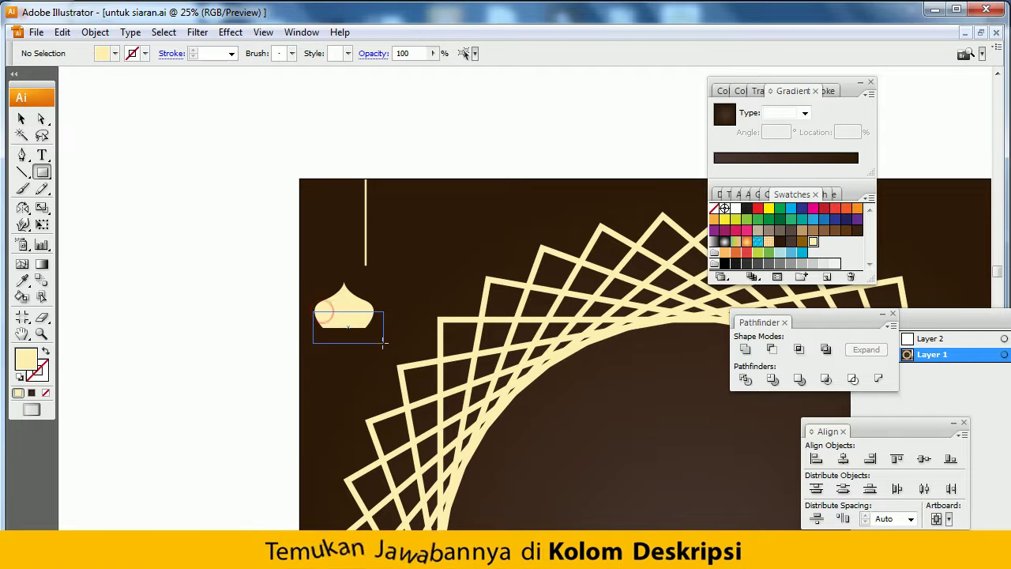
pyautogui.moveTo(383, 342); pyautogui.dragTo(384, 342)
pyautogui.hotkey('ctrl', 'shift', 'a')
pyautogui.click(344, 307)
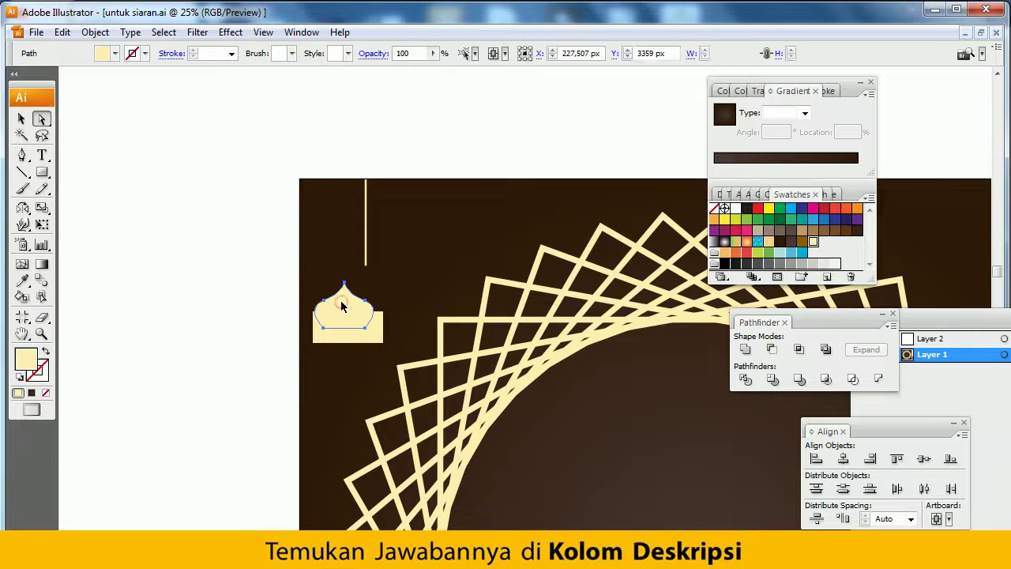
pyautogui.click(363, 328)
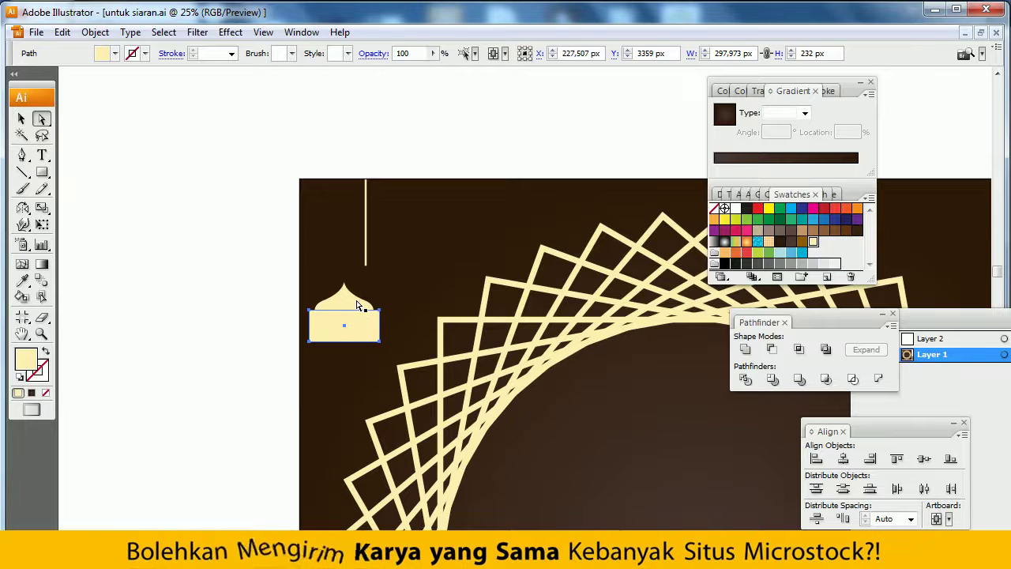
# Subtract the rectangle from the dome with Pathfinder, expand the result, and deselect it.
pyautogui.keyDown('shift'); pyautogui.click(357, 305); pyautogui.keyUp('shift')
pyautogui.click(772, 348)
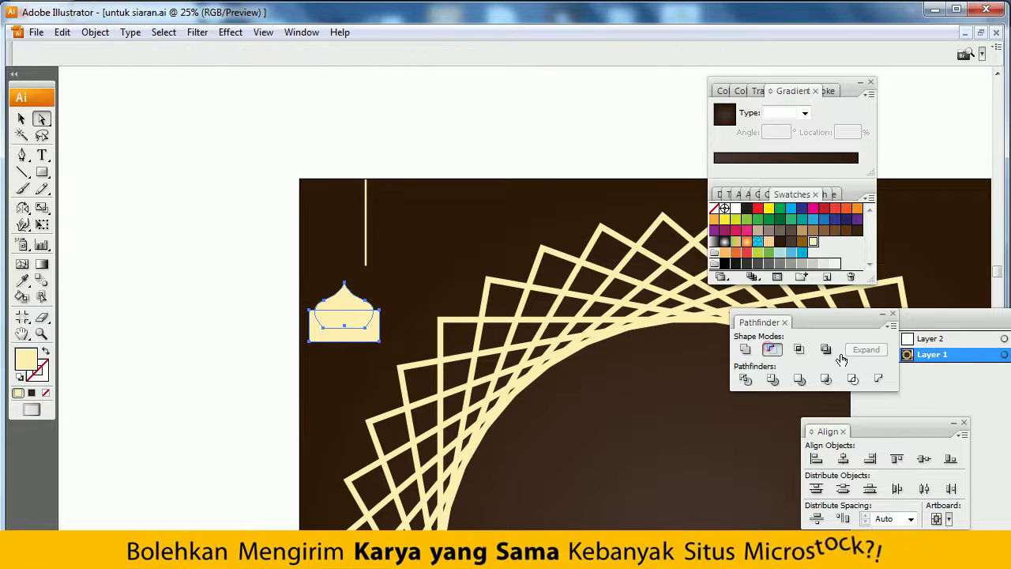
pyautogui.click(874, 355)
pyautogui.click(396, 323)
# Draw a rectangular lantern body just below the dome cap and a rounded rectangle about 92 × 404 px over it, extending below the body.
pyautogui.moveTo(324, 300); pyautogui.dragTo(278, 229)
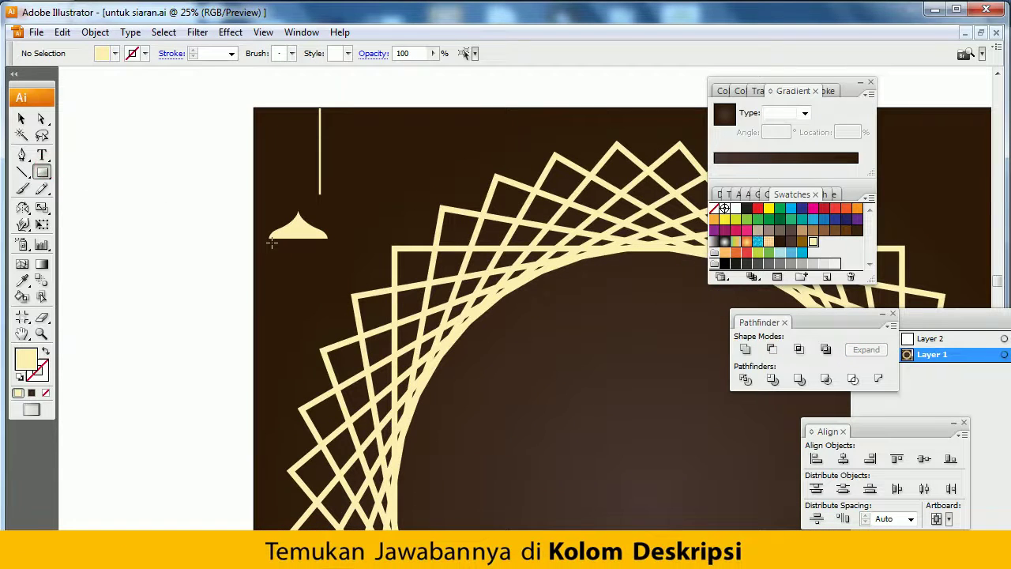
pyautogui.moveTo(297, 295); pyautogui.dragTo(316, 304)
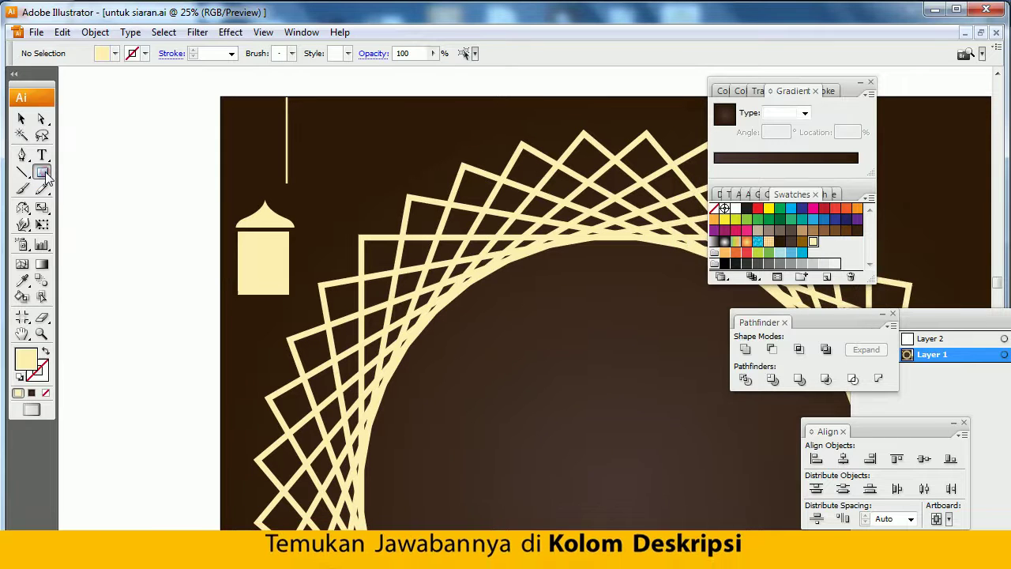
pyautogui.click(44, 174)
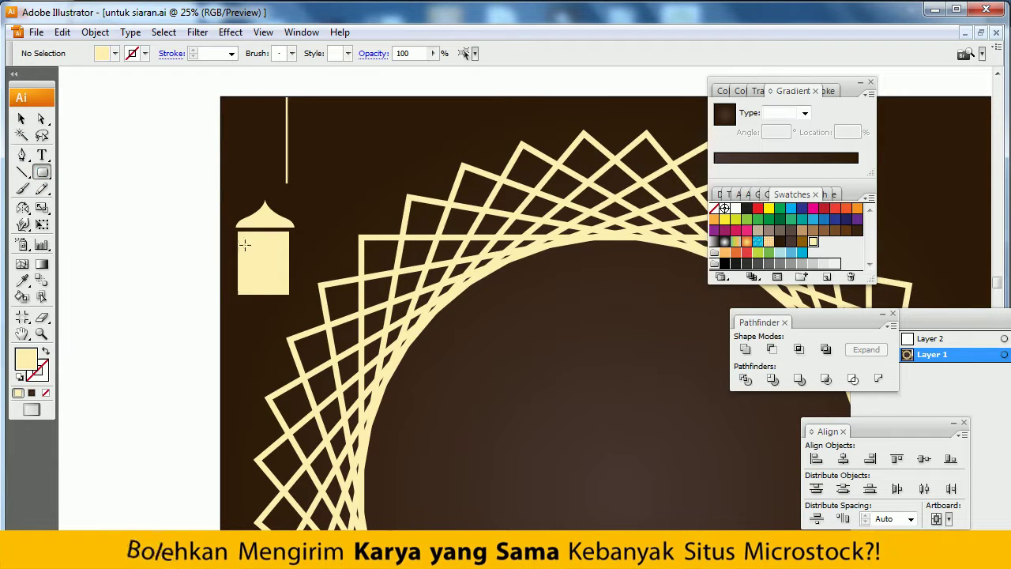
pyautogui.moveTo(266, 293); pyautogui.dragTo(269, 323)
pyautogui.press('a')
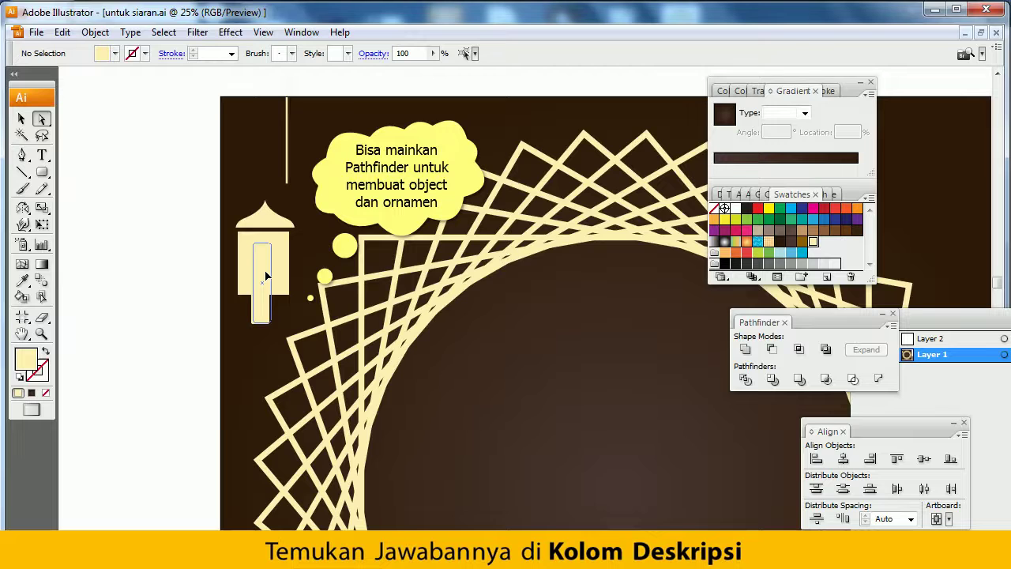
# Copy the rounded rectangle once to each side of the original over the lantern body, and group the three bars.
pyautogui.moveTo(284, 275); pyautogui.dragTo(292, 276)
pyautogui.press('v')
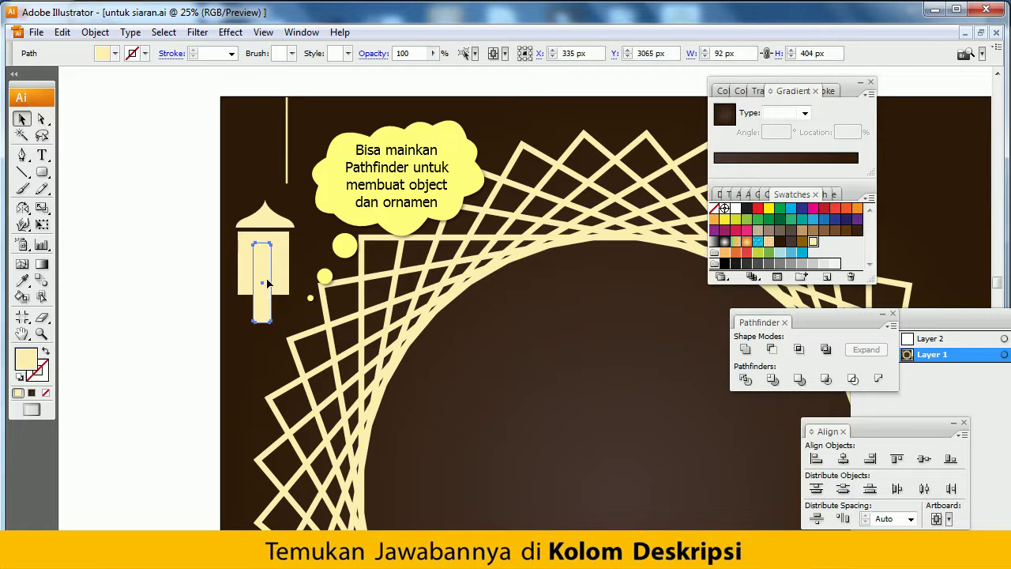
pyautogui.moveTo(265, 282); pyautogui.dragTo(286, 281)
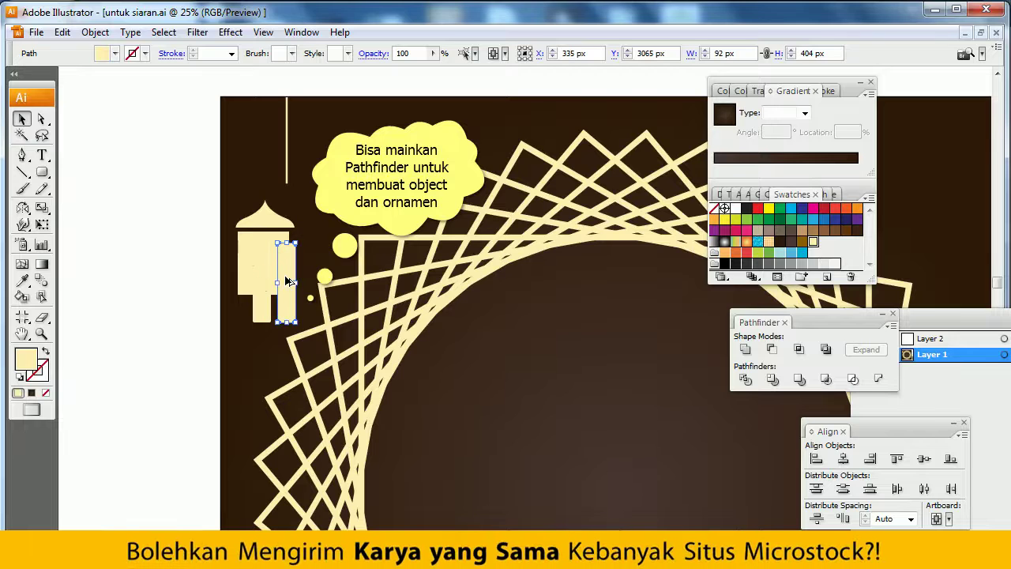
pyautogui.keyDown('shift'); pyautogui.click(235, 280); pyautogui.keyUp('shift')
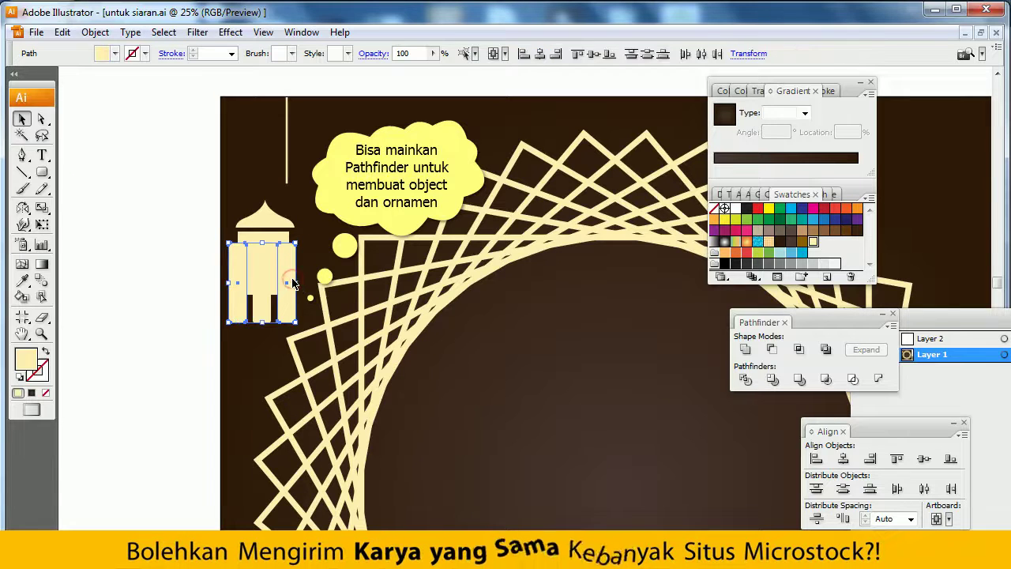
pyautogui.hotkey('ctrl', 'g')
pyautogui.keyDown('shift'); pyautogui.click(264, 286); pyautogui.keyUp('shift')
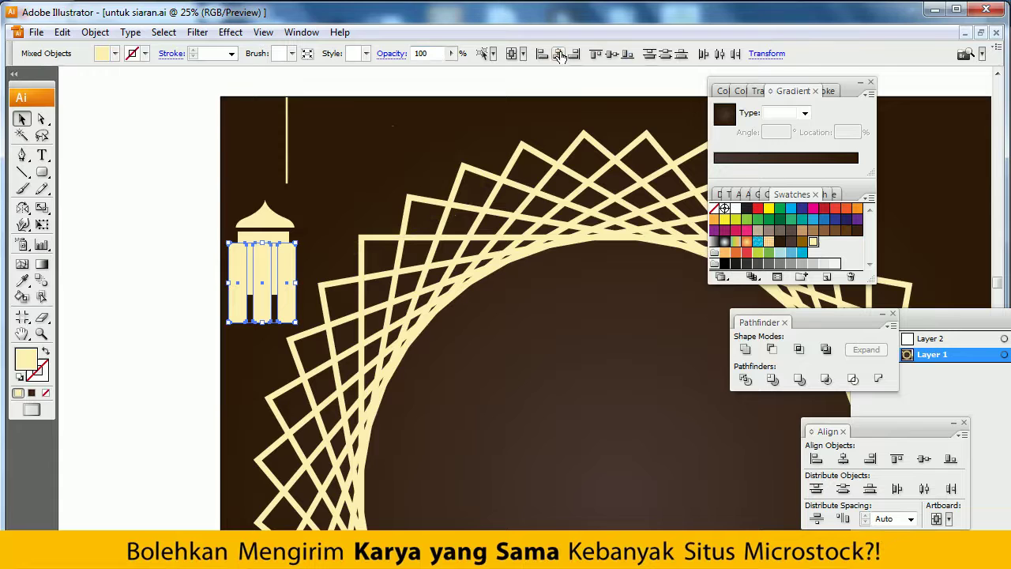
pyautogui.click(335, 215)
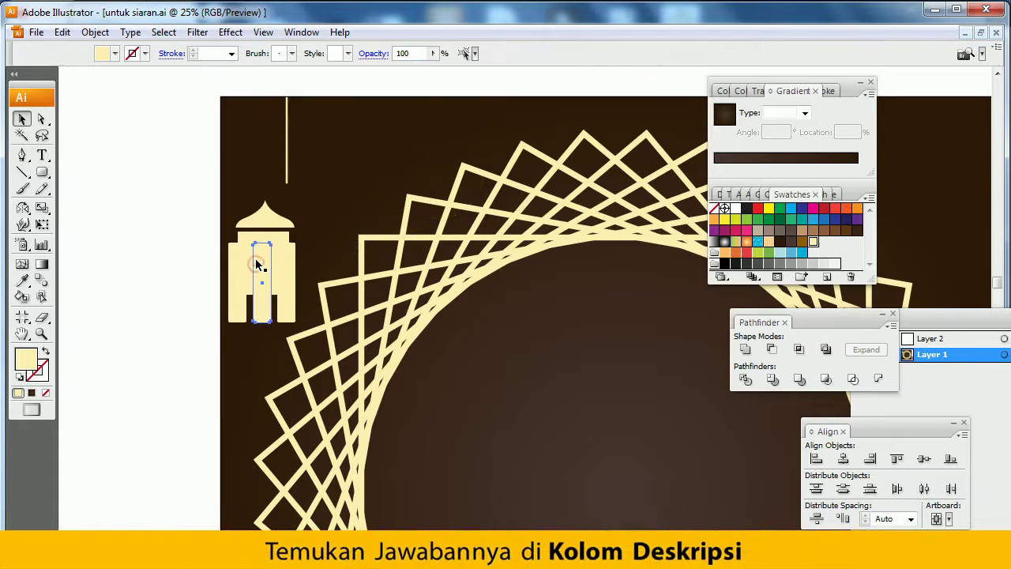
pyautogui.keyDown('shift'); pyautogui.click(276, 271); pyautogui.keyUp('shift')
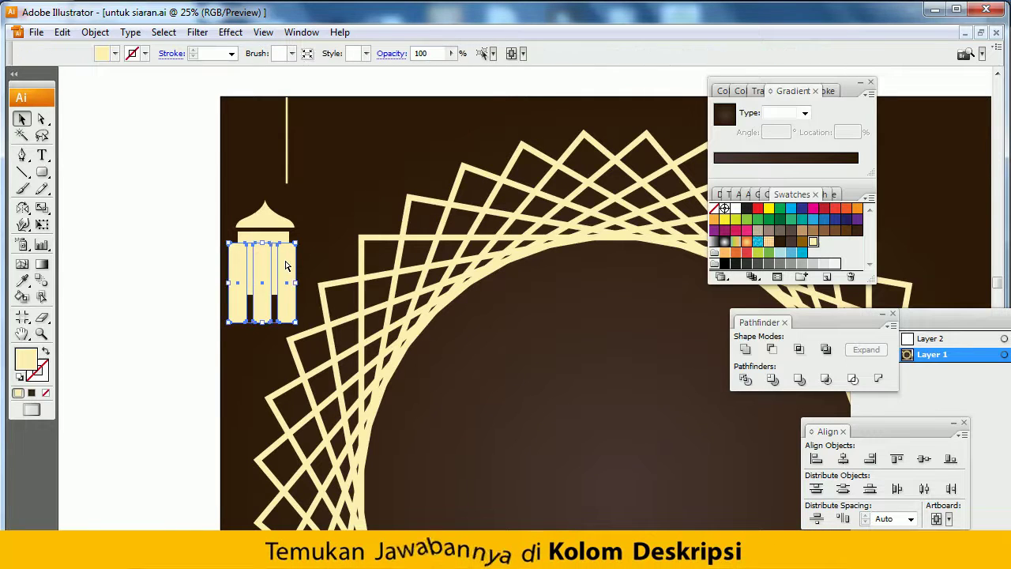
# Centre the bar group, the lantern body and the dome cap horizontally on one another, and deselect them.
pyautogui.keyDown('shift'); pyautogui.click(272, 221); pyautogui.keyUp('shift')
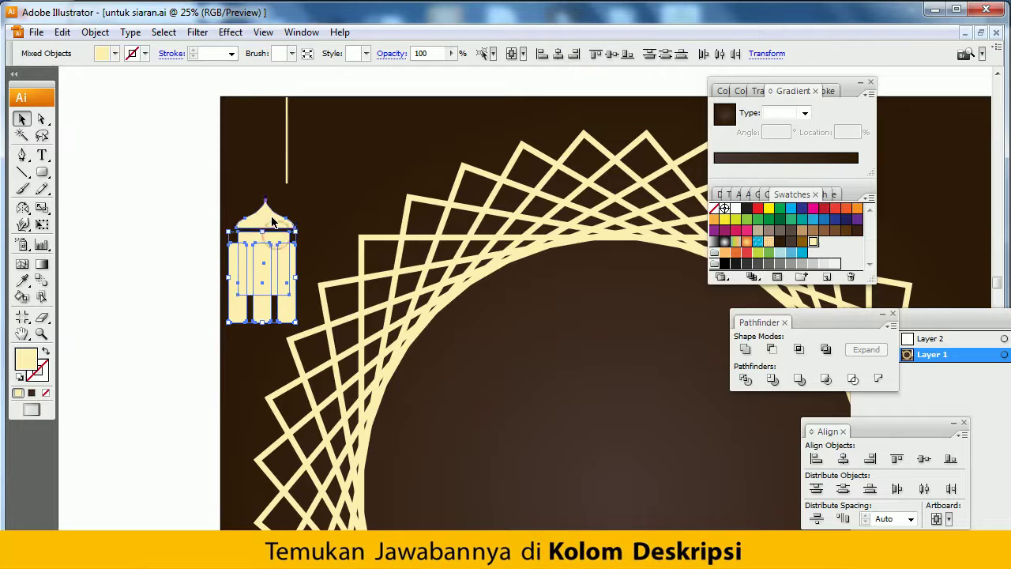
pyautogui.click(556, 53)
pyautogui.hotkey('ctrl', 'shift', 'a')
# Subtract the three grouped bars from the lantern body with Pathfinder, expand the result, and deselect it.
pyautogui.click(271, 245)
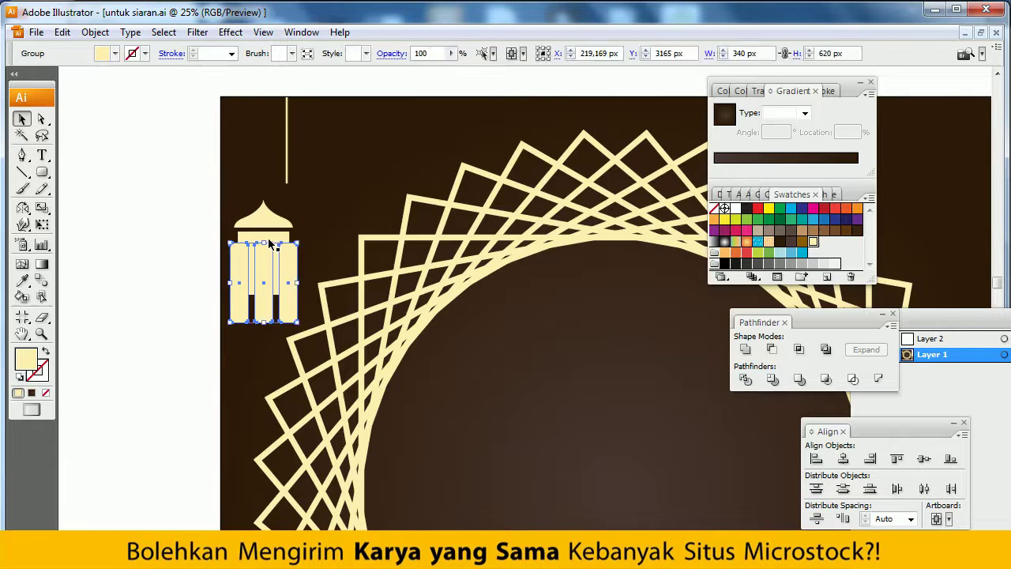
pyautogui.click(772, 349)
pyautogui.click(866, 349)
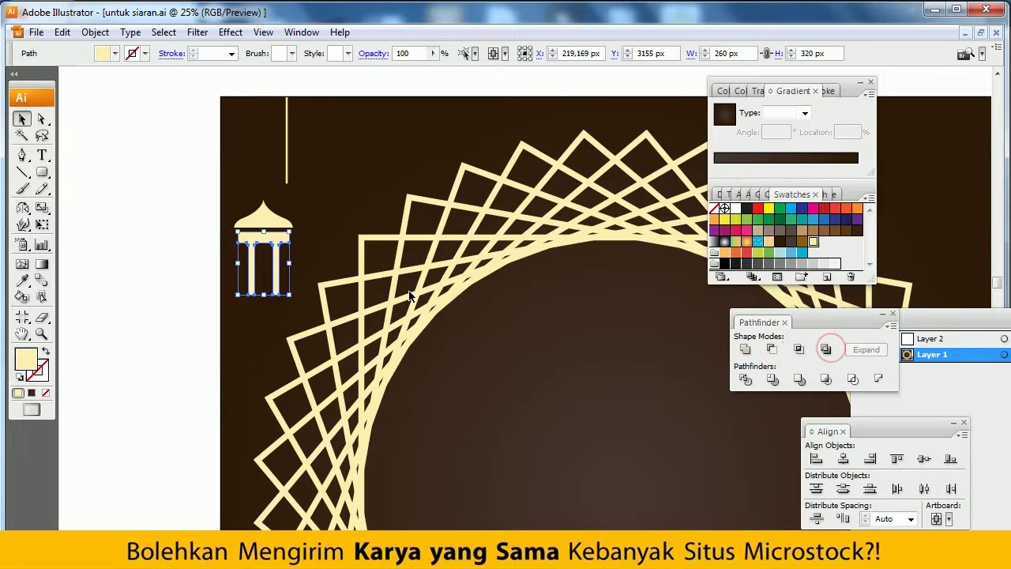
pyautogui.hotkey('ctrl', 'shift', 'a')
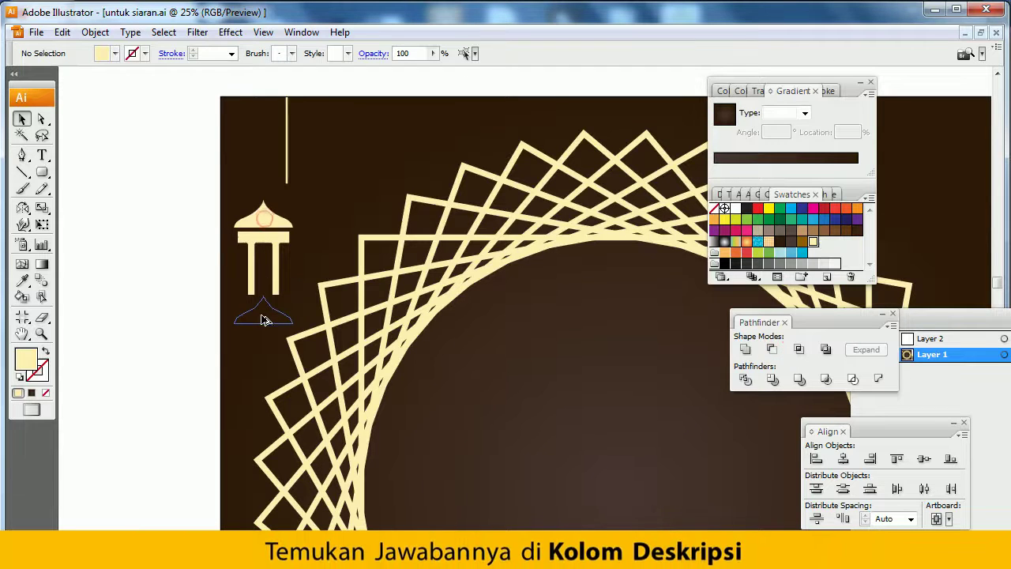
# Copy the dome cap below the lantern body, flip it upside down as the base, and centre the parts horizontally.
pyautogui.click(278, 314)
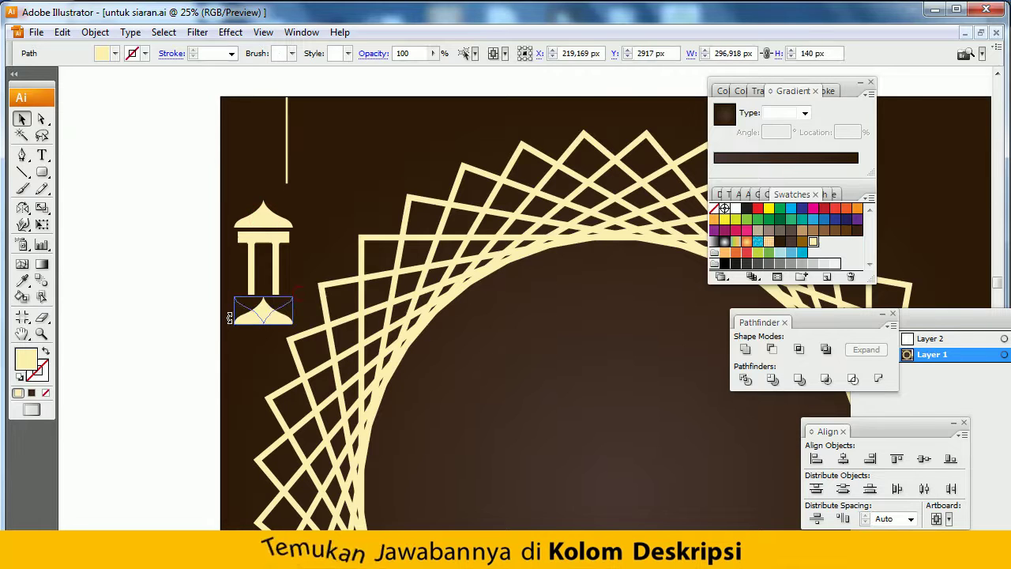
pyautogui.hotkey('ctrl', 'shift', 'a')
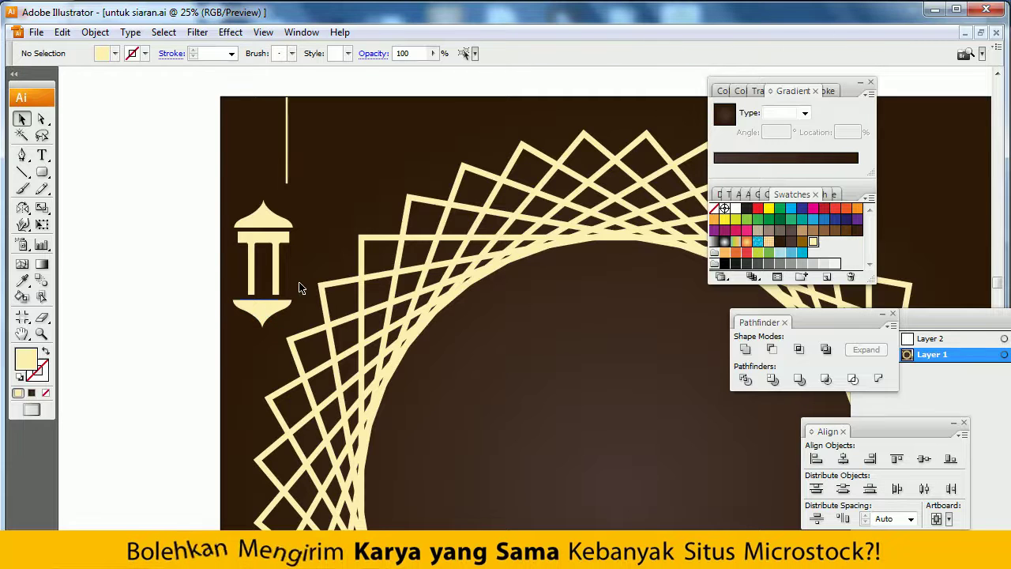
pyautogui.click(269, 311)
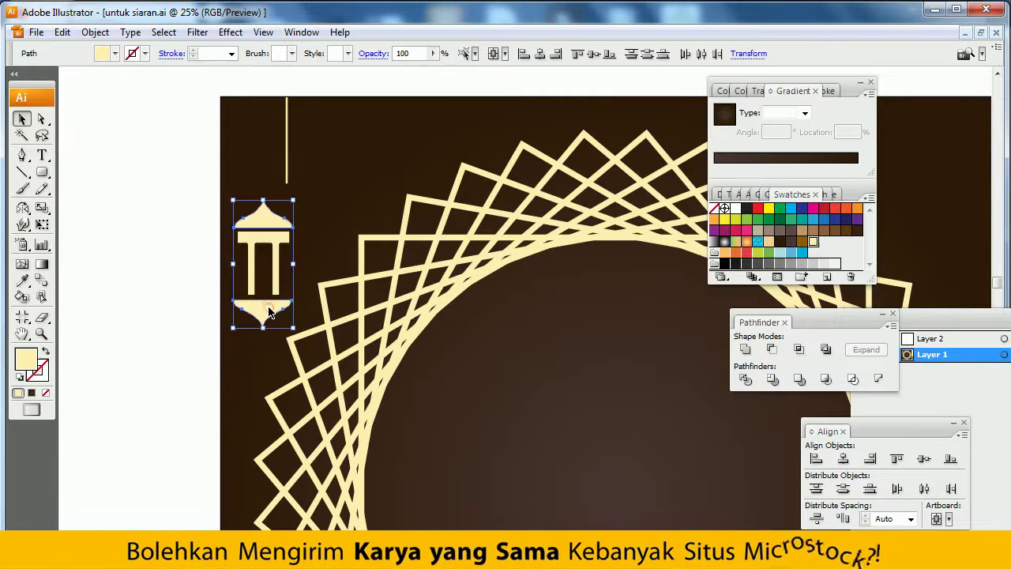
pyautogui.keyDown('shift'); pyautogui.click(263, 214); pyautogui.keyUp('shift')
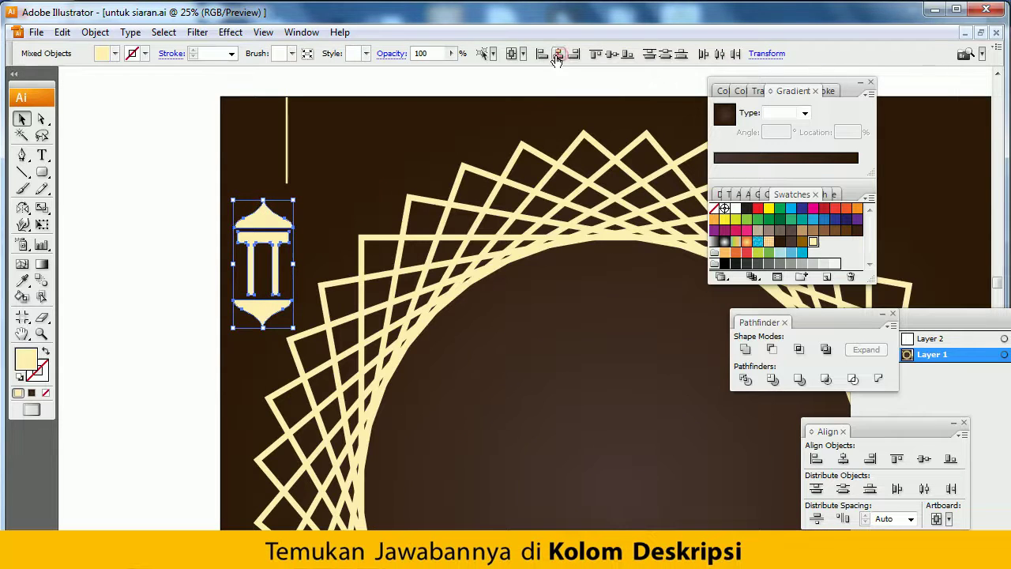
pyautogui.click(420, 185)
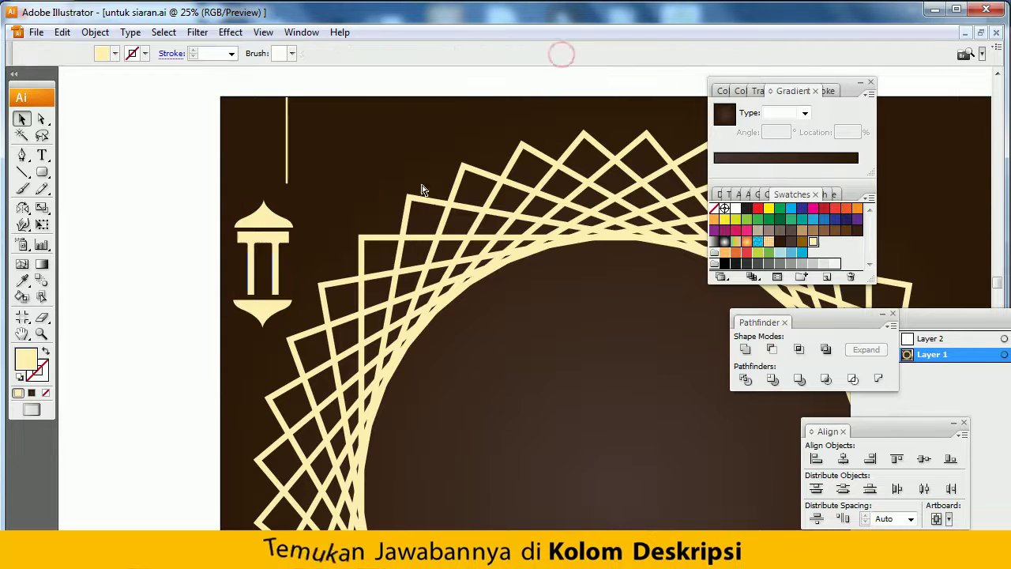
# Add thin vertical rectangular posts along both sides of the lantern body, and group all the lantern parts.
pyautogui.click(44, 173)
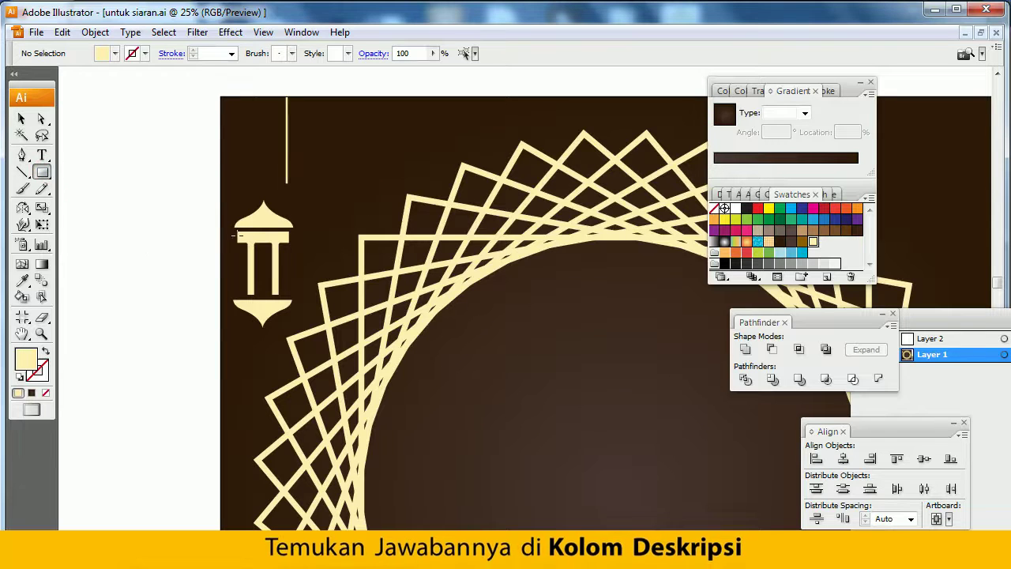
pyautogui.moveTo(235, 231); pyautogui.dragTo(292, 275)
pyautogui.press('v')
pyautogui.moveTo(161, 189); pyautogui.dragTo(293, 323)
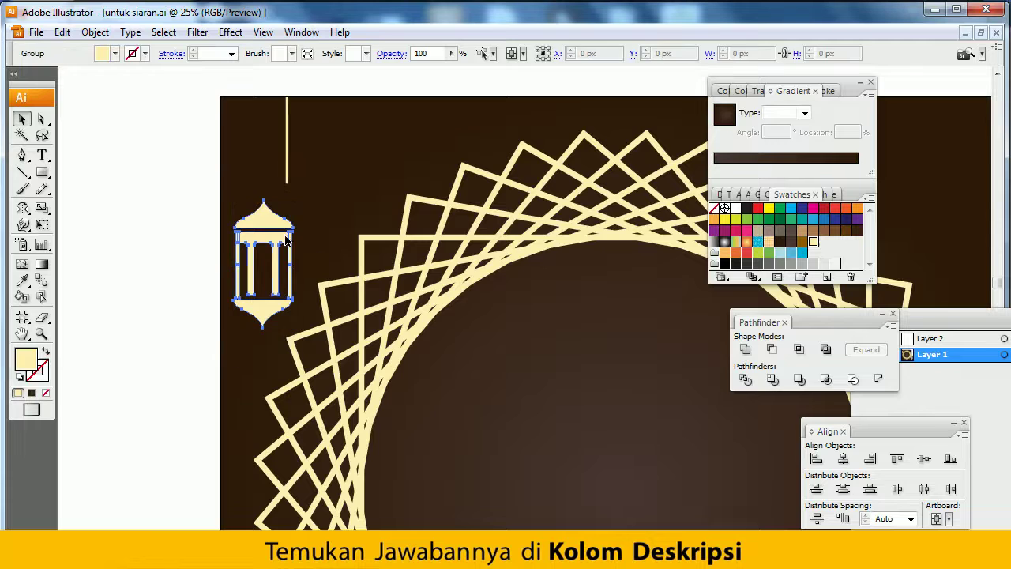
# Move the lantern up so its tip meets the hanging line, and centre both horizontally.
pyautogui.moveTo(298, 211); pyautogui.dragTo(289, 206)
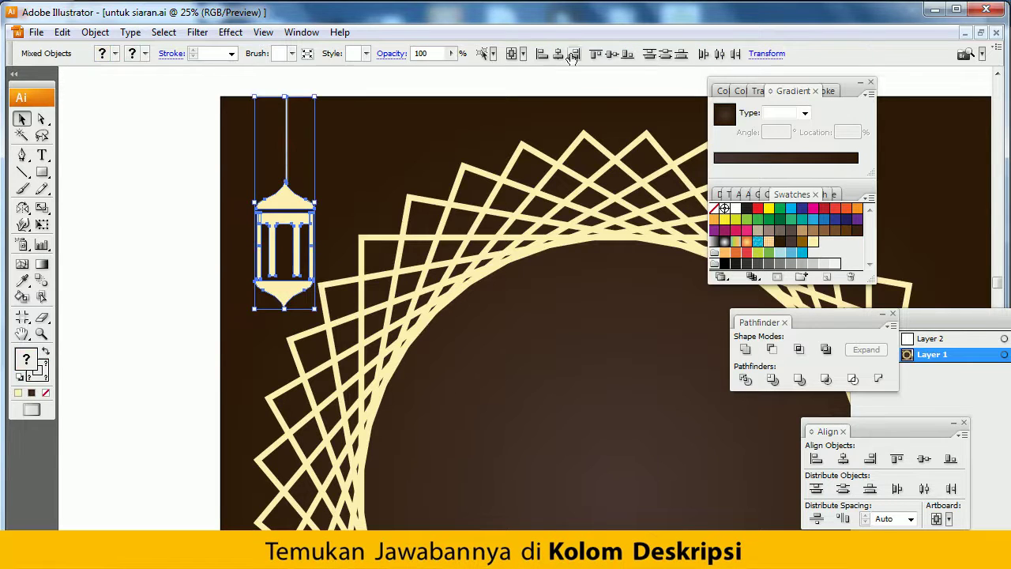
pyautogui.click(560, 54)
pyautogui.click(472, 82)
# Expand the fill and stroke of the lantern's hanging line into a shape, and deselect it.
pyautogui.press('a')
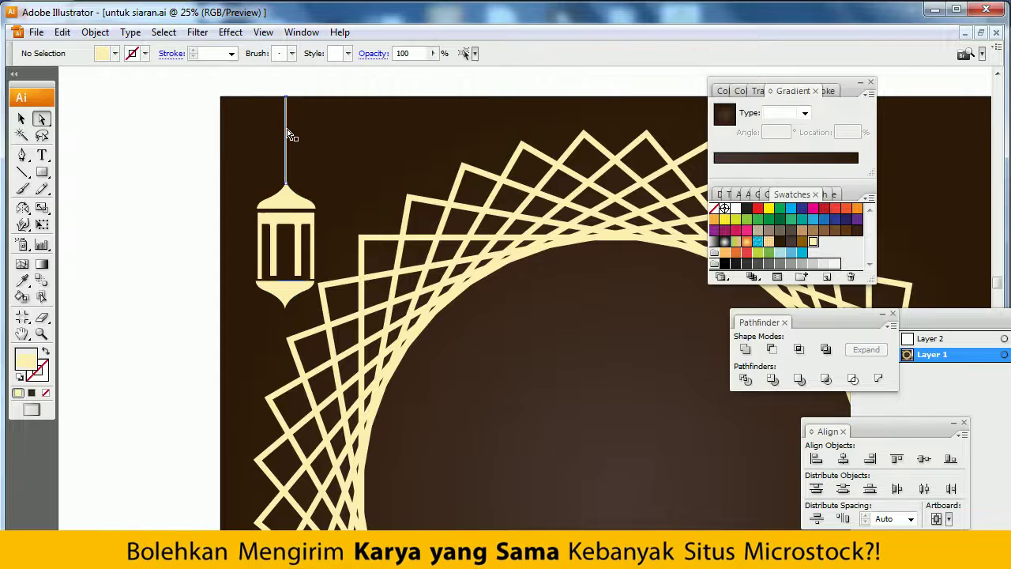
pyautogui.click(286, 132)
pyautogui.click(108, 36)
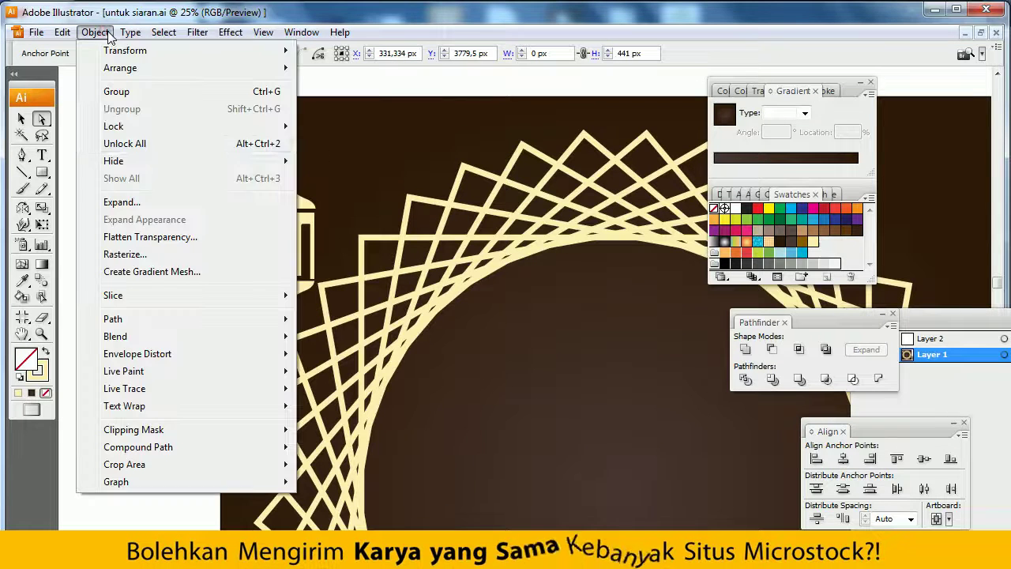
pyautogui.click(111, 198)
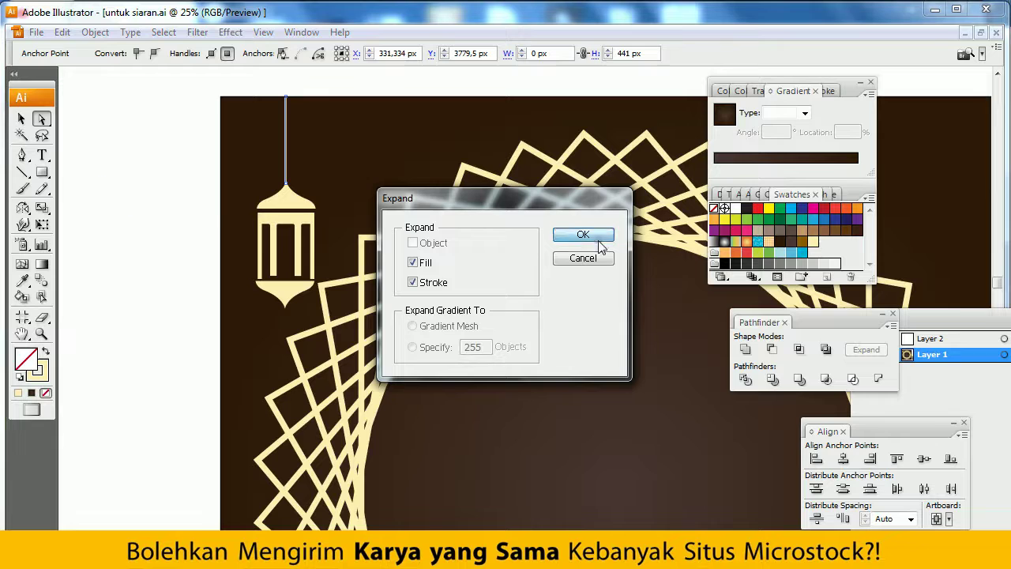
pyautogui.click(583, 234)
pyautogui.hotkey('ctrl', 'shift', 'a')
# Examine the joint between the hanging line and the lantern's tip up close, including in outline view.
pyautogui.press('z')
pyautogui.moveTo(330, 204); pyautogui.dragTo(329, 203)
pyautogui.hotkey('ctrl', 'y')
pyautogui.hotkey('ctrl', 'y')
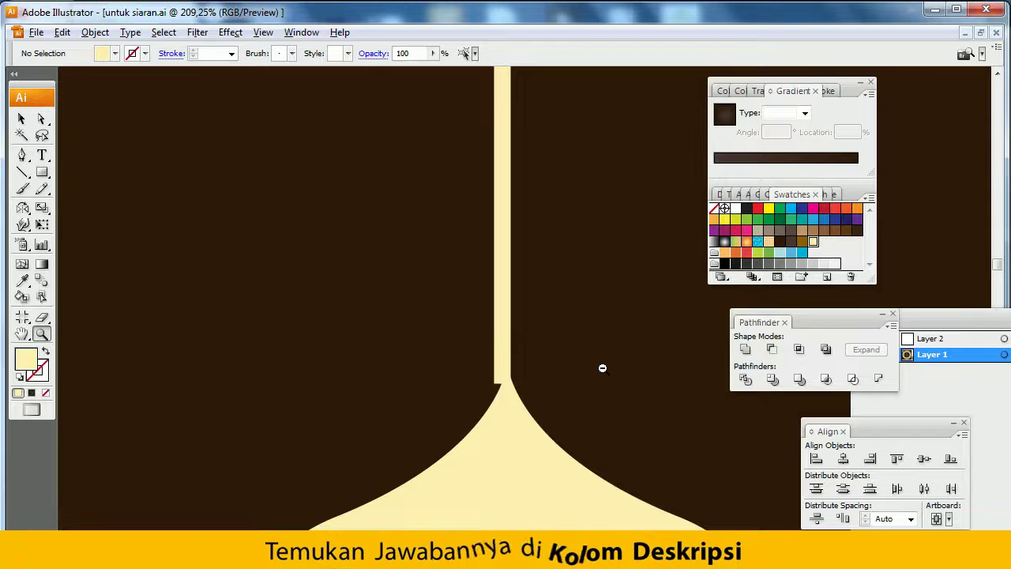
pyautogui.keyDown('alt'); pyautogui.click(605, 365); pyautogui.keyUp('alt')
pyautogui.keyDown('alt'); pyautogui.click(604, 364); pyautogui.keyUp('alt')
pyautogui.keyDown('alt'); pyautogui.click(604, 365); pyautogui.keyUp('alt')
pyautogui.keyDown('alt'); pyautogui.click(605, 364); pyautogui.keyUp('alt')
pyautogui.keyDown('alt'); pyautogui.click(605, 365); pyautogui.keyUp('alt')
pyautogui.keyDown('alt'); pyautogui.click(604, 363); pyautogui.keyUp('alt')
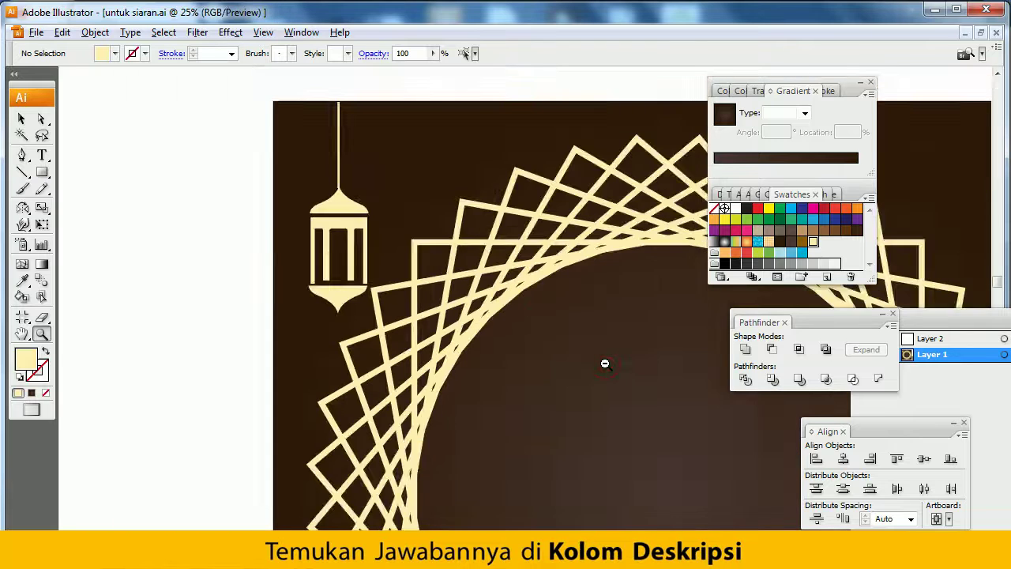
pyautogui.keyDown('alt'); pyautogui.click(605, 363); pyautogui.keyUp('alt')
# Expand the fill and stroke of the ring of rotated squares.
pyautogui.press('v')
pyautogui.click(620, 229)
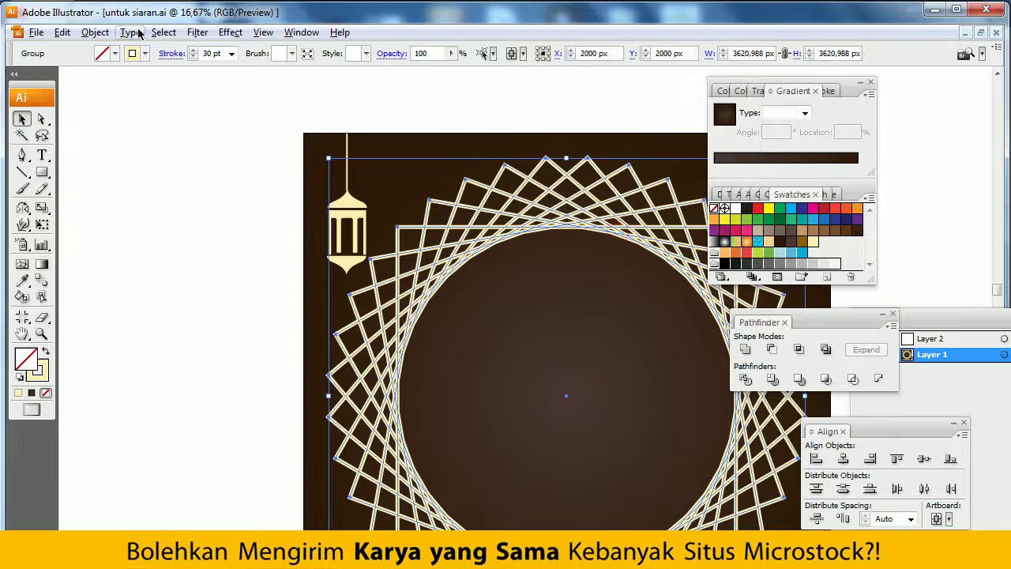
pyautogui.click(103, 33)
pyautogui.click(134, 203)
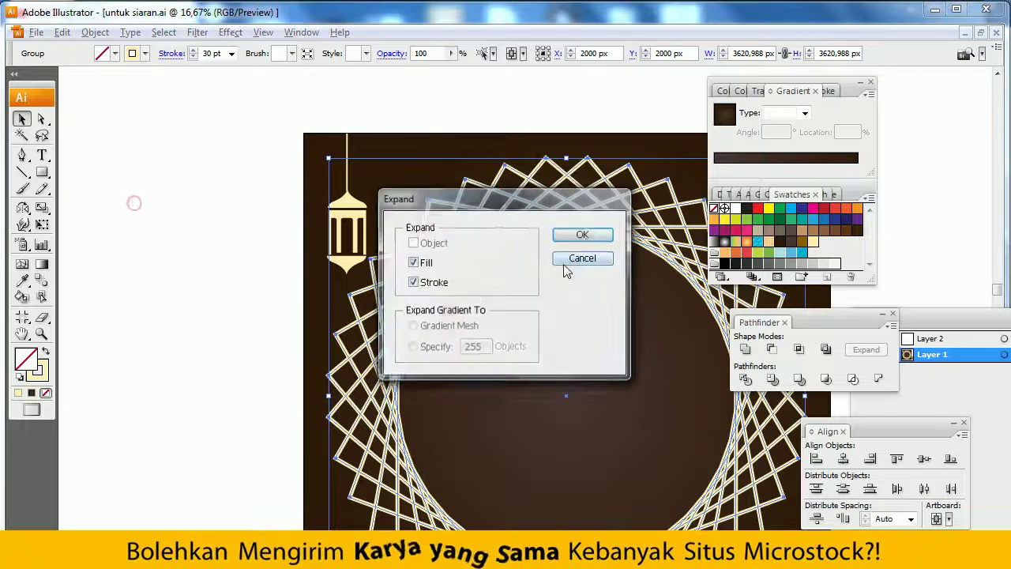
pyautogui.click(584, 235)
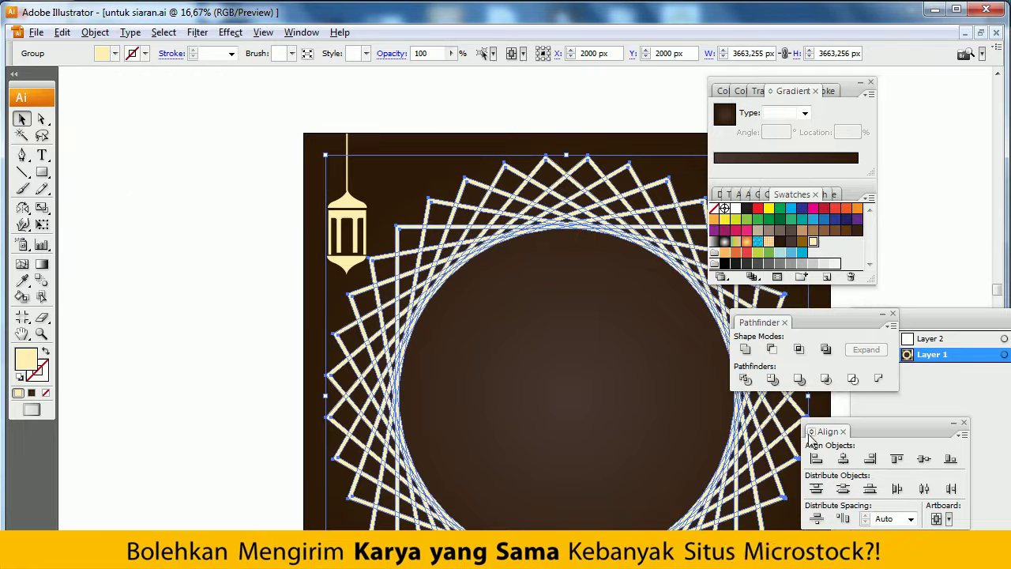
# Unite the expanded ring shapes with Pathfinder, expand the result, and deselect it.
pyautogui.click(745, 349)
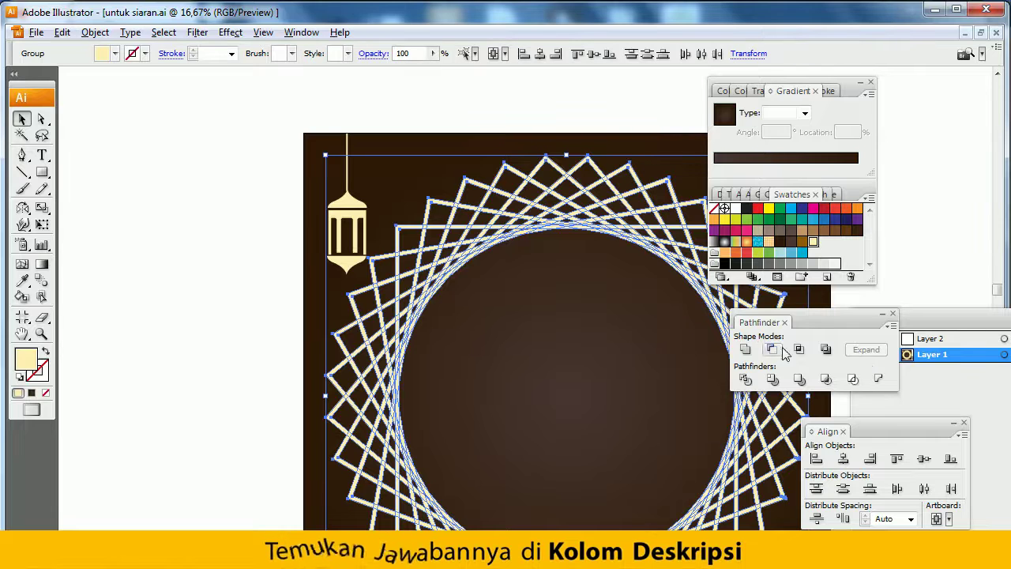
pyautogui.click(745, 348)
pyautogui.click(865, 349)
pyautogui.click(589, 326)
pyautogui.hotkey('ctrl', '-')
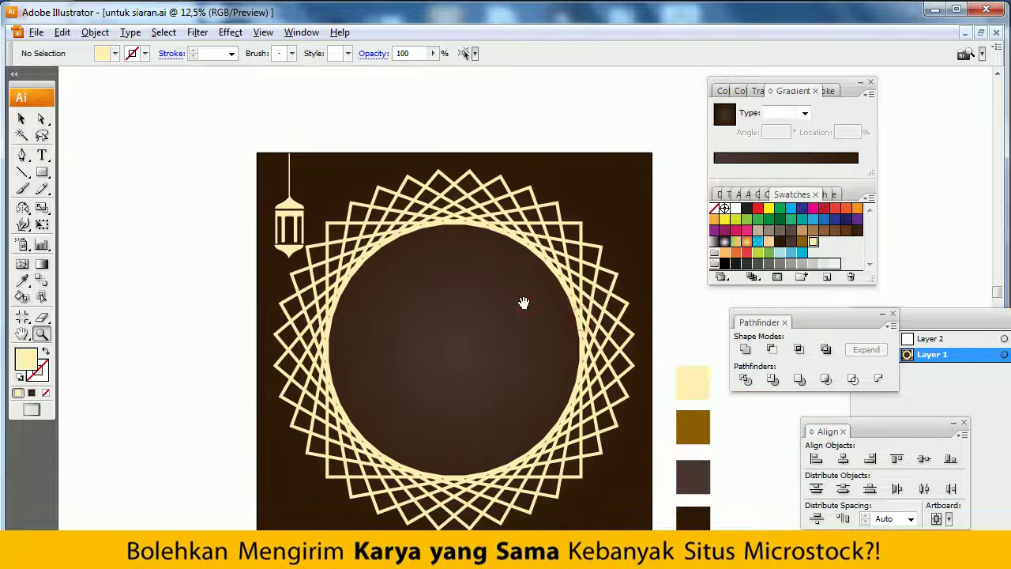
# Scale the lantern without its hanging line down to about 225 × 480 px.
pyautogui.click(289, 253)
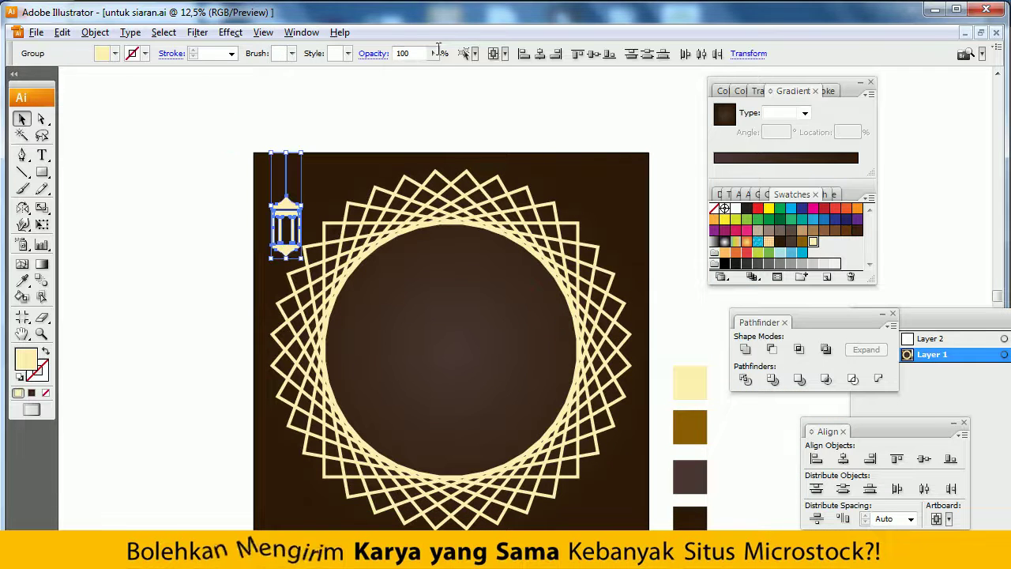
pyautogui.click(430, 122)
pyautogui.click(290, 215)
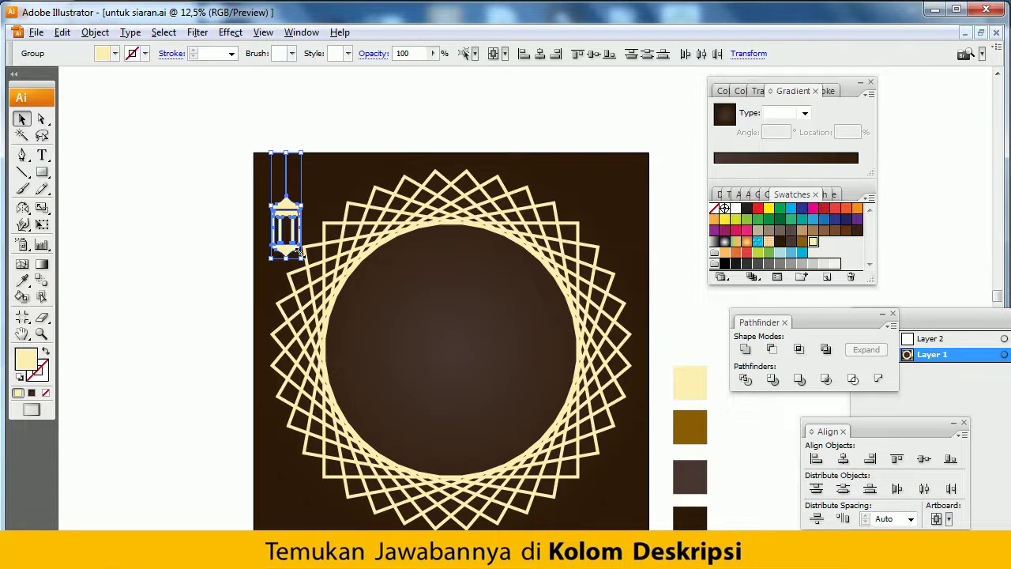
pyautogui.hotkey('ctrl', 'shift', 'a')
pyautogui.press('z')
pyautogui.click(339, 211)
pyautogui.moveTo(462, 318); pyautogui.dragTo(336, 260)
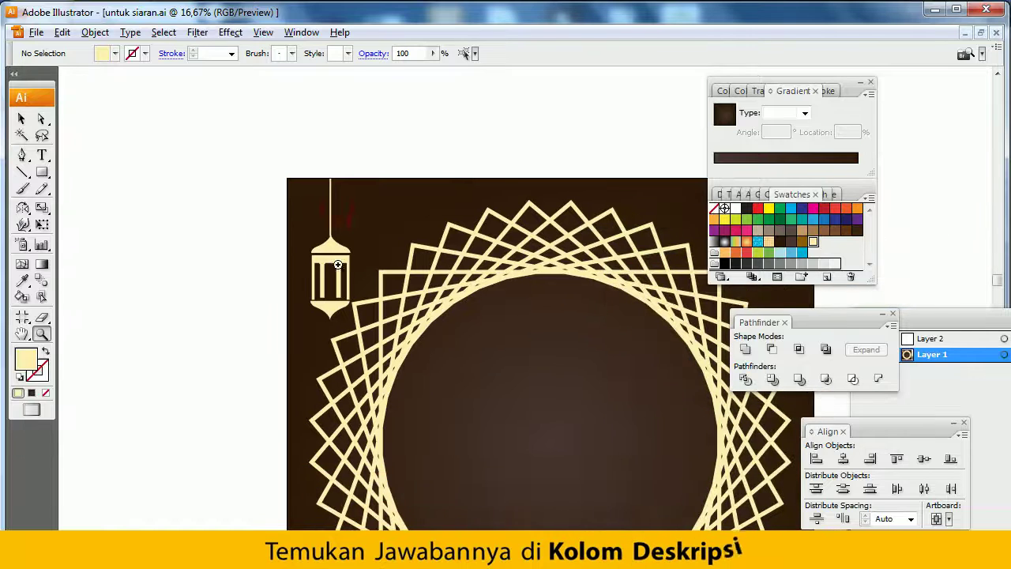
pyautogui.click(342, 253)
pyautogui.moveTo(351, 236); pyautogui.dragTo(275, 229)
pyautogui.hotkey('ctrl', 'shift', 'a')
pyautogui.press('z')
pyautogui.click(390, 271)
pyautogui.press('v')
# Bring the hanging line and the reduced lantern back together with the dome tip overlapping the line, and centre both horizontally.
pyautogui.click(315, 193)
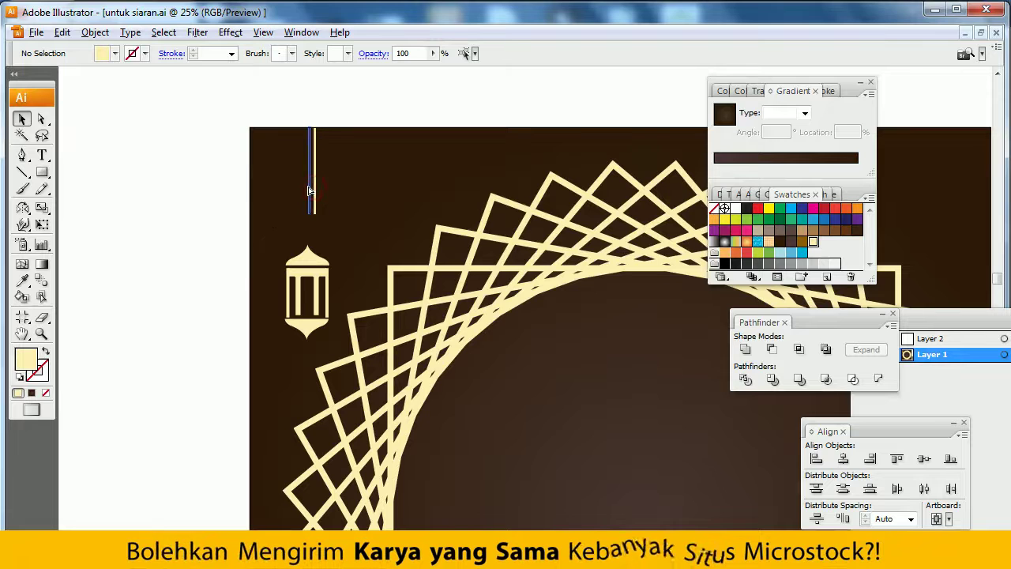
pyautogui.moveTo(305, 232); pyautogui.dragTo(305, 231)
pyautogui.press('z')
pyautogui.moveTo(278, 190); pyautogui.dragTo(333, 237)
pyautogui.keyDown('alt'); pyautogui.click(513, 328); pyautogui.keyUp('alt')
pyautogui.keyDown('alt'); pyautogui.click(514, 330); pyautogui.keyUp('alt')
pyautogui.keyDown('alt'); pyautogui.click(530, 348); pyautogui.keyUp('alt')
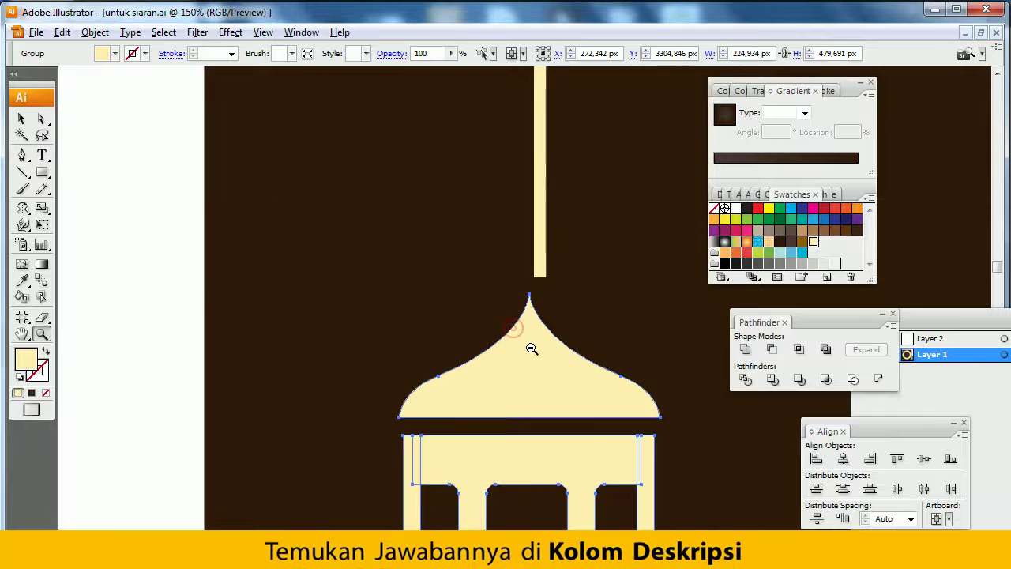
pyautogui.keyDown('alt'); pyautogui.click(532, 349); pyautogui.keyUp('alt')
pyautogui.keyDown('alt'); pyautogui.click(539, 343); pyautogui.keyUp('alt')
pyautogui.press('v')
pyautogui.moveTo(561, 238); pyautogui.dragTo(598, 220)
pyautogui.keyDown('shift'); pyautogui.click(521, 199); pyautogui.keyUp('shift')
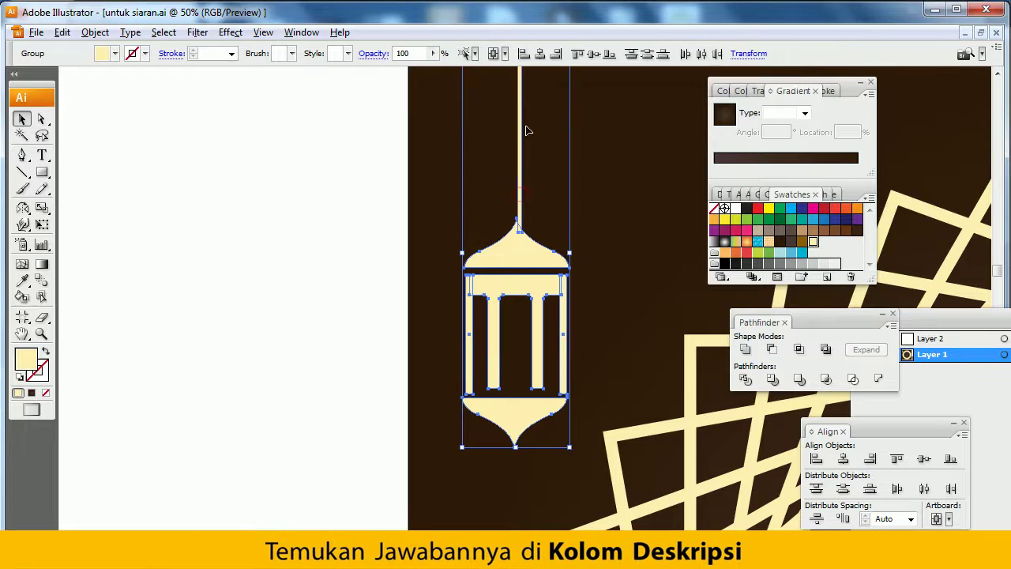
pyautogui.click(540, 52)
pyautogui.hotkey('ctrl', 'shift', 'a')
pyautogui.press('z')
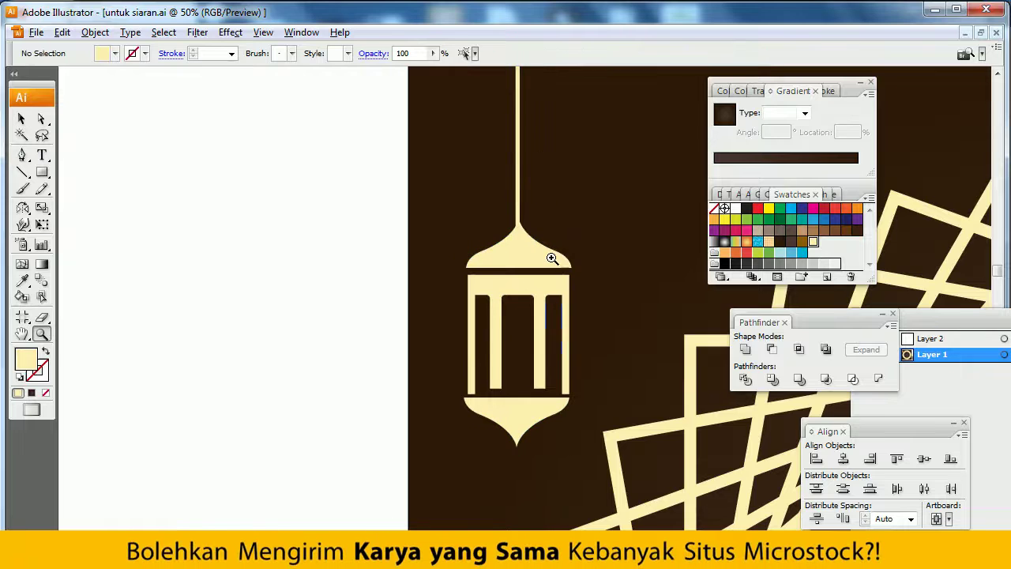
# Examine how the lantern's dome meets the hanging line, up close and in relation to the whole artboard.
pyautogui.click(551, 287)
pyautogui.moveTo(455, 181); pyautogui.dragTo(496, 285)
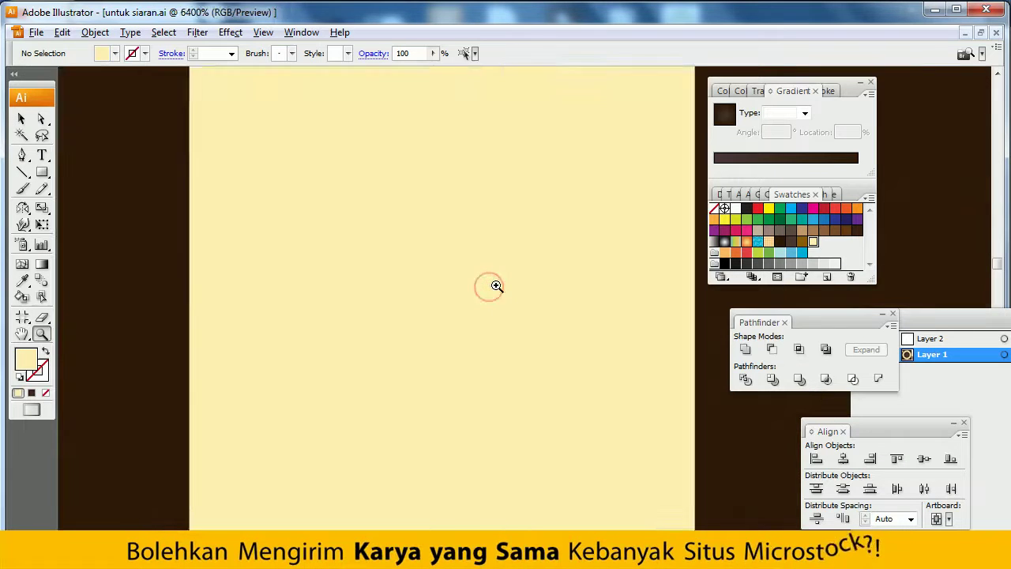
pyautogui.keyDown('alt'); pyautogui.click(554, 336); pyautogui.keyUp('alt')
pyautogui.keyDown('alt'); pyautogui.click(552, 343); pyautogui.keyUp('alt')
pyautogui.keyDown('alt'); pyautogui.click(551, 343); pyautogui.keyUp('alt')
pyautogui.keyDown('alt'); pyautogui.click(550, 397); pyautogui.keyUp('alt')
pyautogui.keyDown('alt'); pyautogui.click(549, 401); pyautogui.keyUp('alt')
pyautogui.moveTo(450, 310); pyautogui.dragTo(462, 311)
pyautogui.click(540, 369)
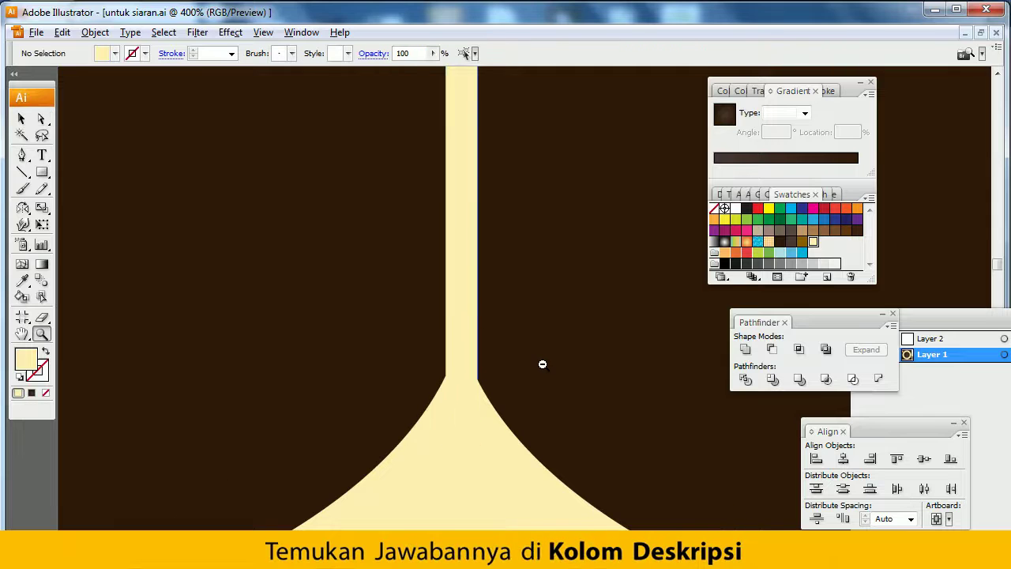
pyautogui.keyDown('alt'); pyautogui.click(542, 363); pyautogui.keyUp('alt')
pyautogui.keyDown('alt'); pyautogui.click(541, 361); pyautogui.keyUp('alt')
pyautogui.keyDown('alt'); pyautogui.click(542, 361); pyautogui.keyUp('alt')
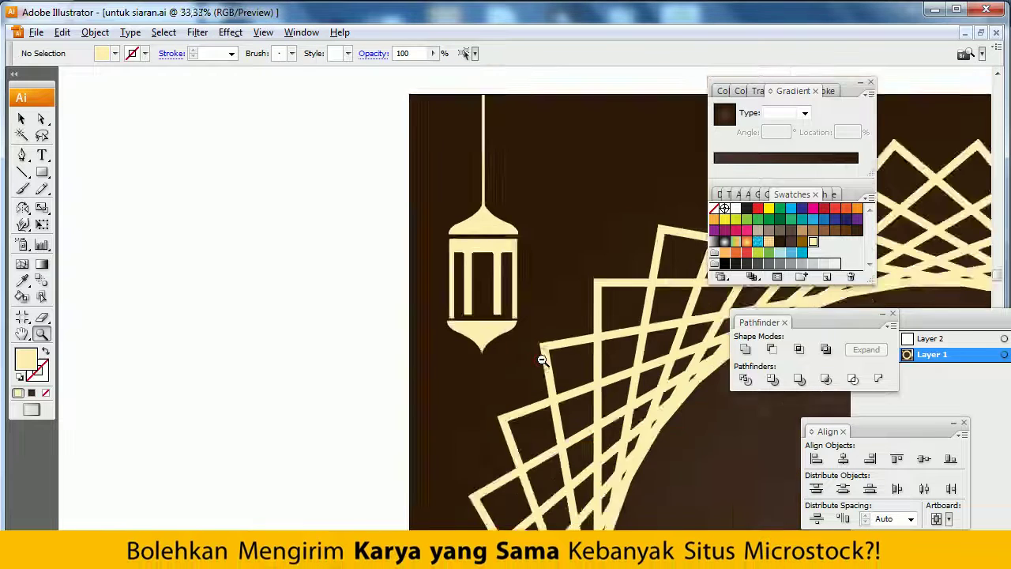
pyautogui.keyDown('alt'); pyautogui.click(541, 361); pyautogui.keyUp('alt')
pyautogui.keyDown('alt'); pyautogui.click(541, 361); pyautogui.keyUp('alt')
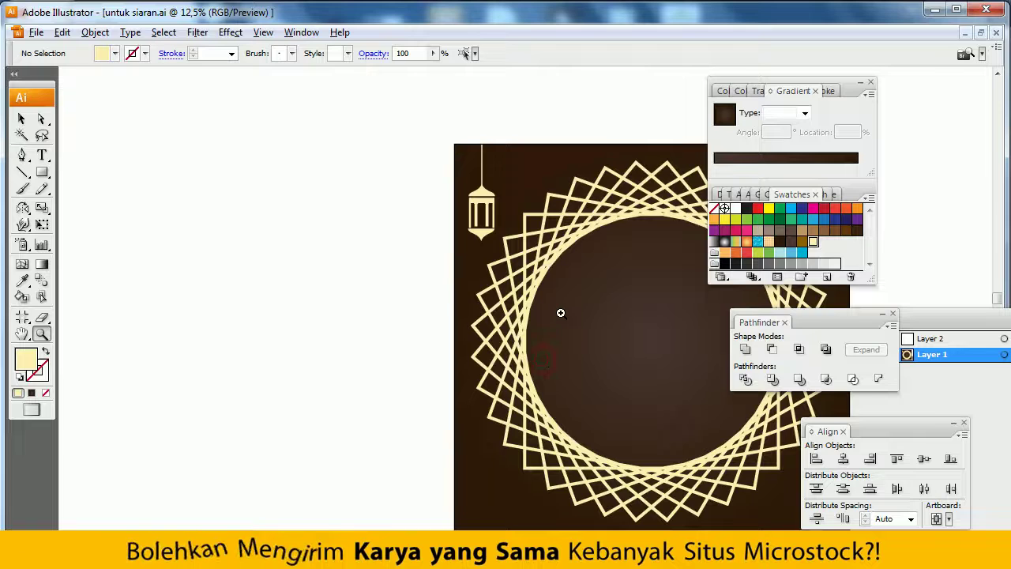
pyautogui.keyDown('alt'); pyautogui.click(560, 313); pyautogui.keyUp('alt')
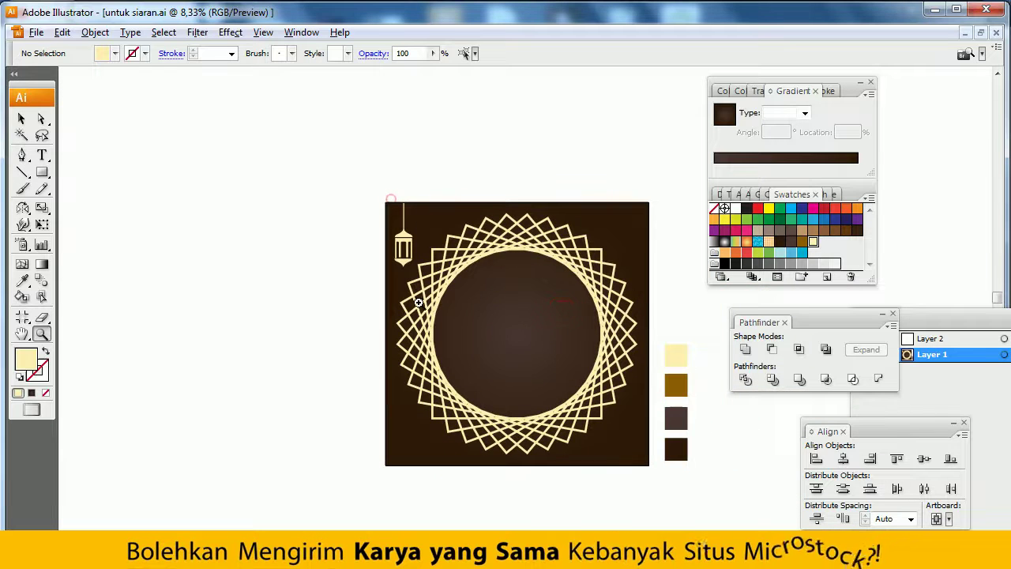
# Try to unite the hanging line and all the lantern parts with Pathfinder, expand the result, and undo it.
pyautogui.moveTo(390, 199); pyautogui.dragTo(418, 302)
pyautogui.click(520, 359)
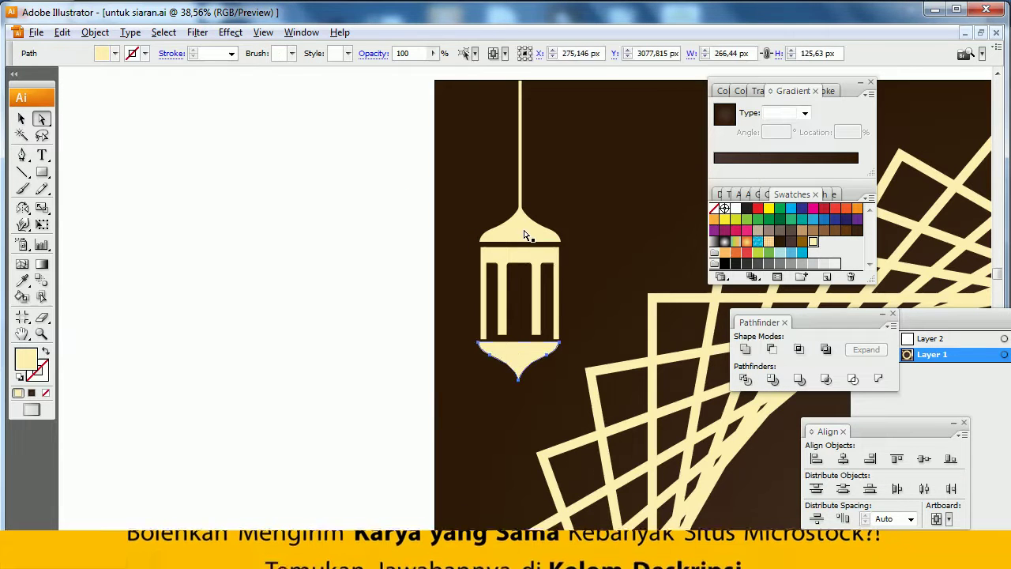
pyautogui.hotkey('ctrl', 'shift', 'a')
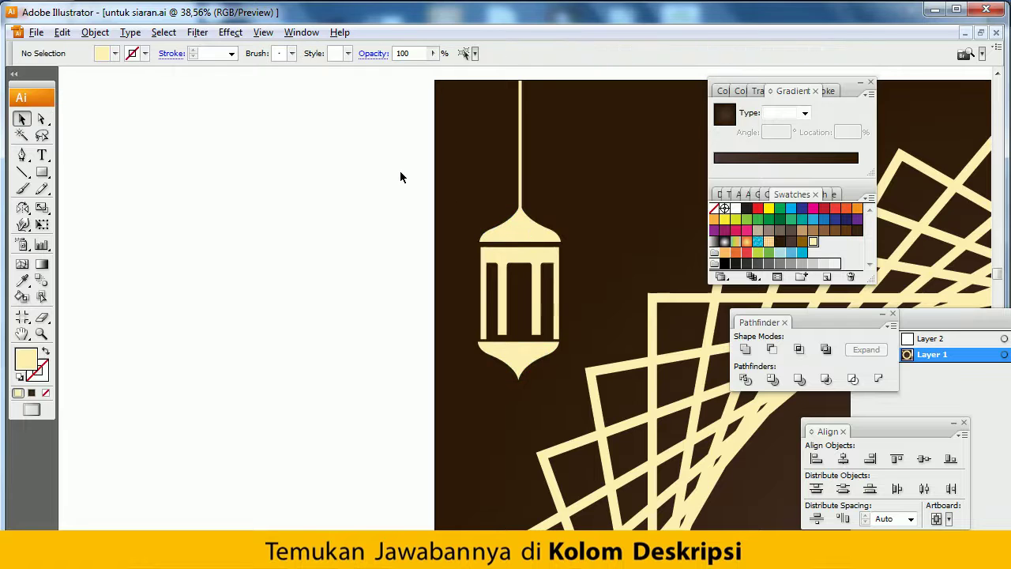
pyautogui.moveTo(388, 163); pyautogui.dragTo(553, 356)
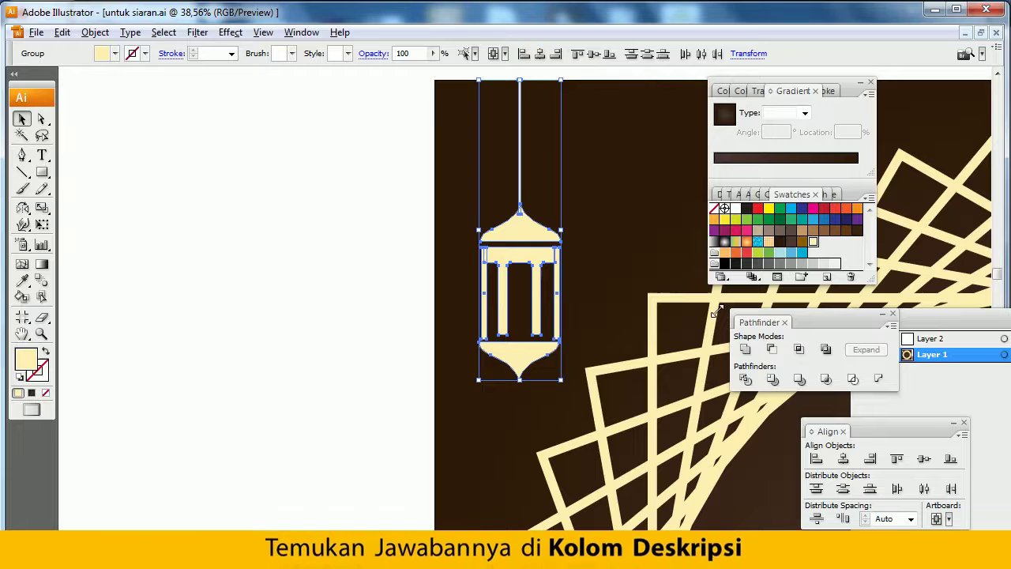
pyautogui.click(746, 349)
pyautogui.click(870, 354)
pyautogui.hotkey('ctrl', 'shift', 'a')
pyautogui.press('z')
pyautogui.keyDown('alt'); pyautogui.click(614, 293); pyautogui.keyUp('alt')
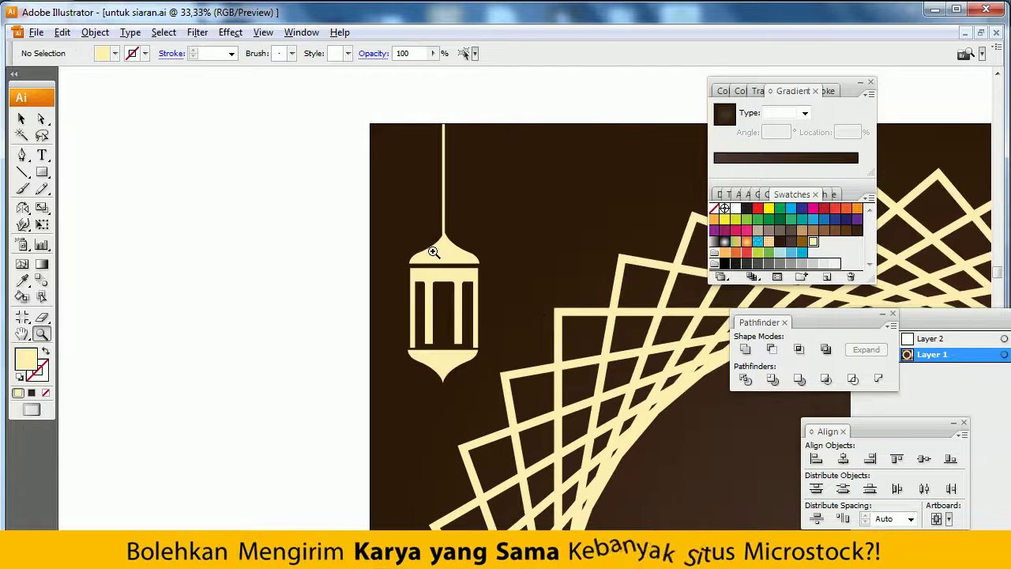
pyautogui.keyDown('ctrl'); pyautogui.click(440, 225); pyautogui.keyUp('ctrl')
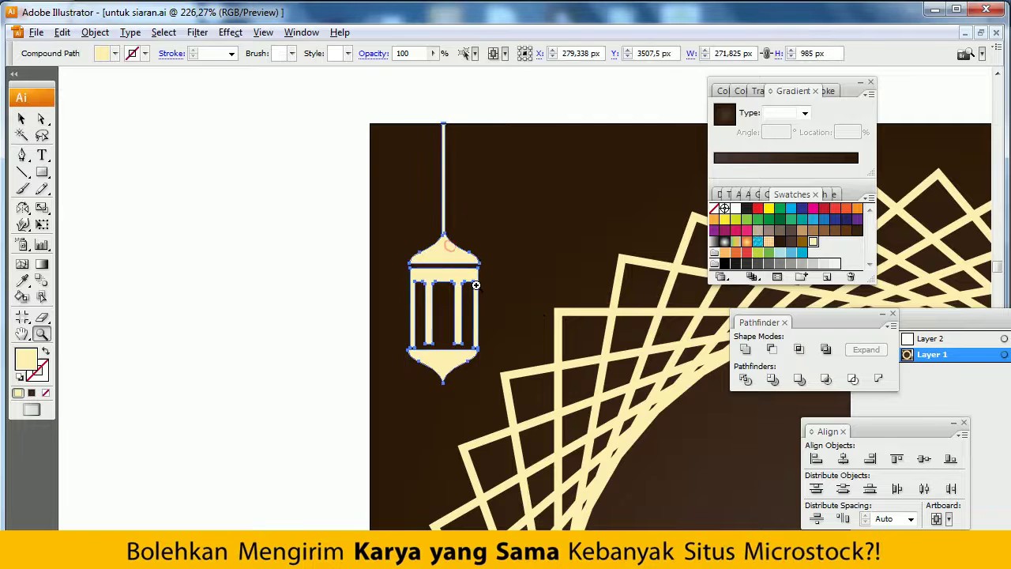
pyautogui.hotkey('ctrl', 'z')
pyautogui.hotkey('ctrl', 'z')
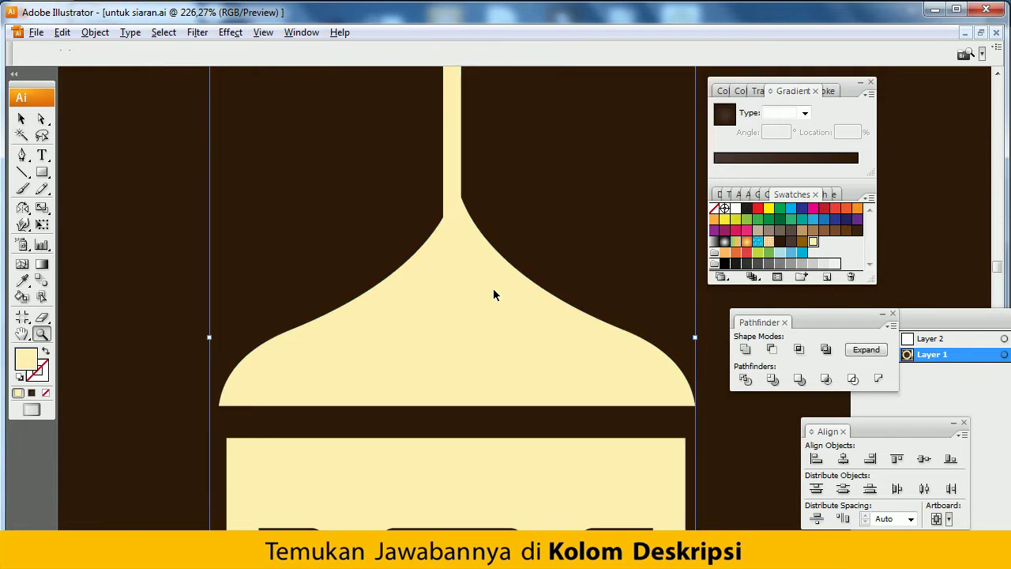
# Centre the lantern and its hanging line horizontally on each other, then deselect them.
pyautogui.keyDown('alt'); pyautogui.click(521, 327); pyautogui.keyUp('alt')
pyautogui.keyDown('alt'); pyautogui.click(526, 330); pyautogui.keyUp('alt')
pyautogui.keyDown('alt'); pyautogui.click(526, 330); pyautogui.keyUp('alt')
pyautogui.keyDown('alt'); pyautogui.click(529, 331); pyautogui.keyUp('alt')
pyautogui.click(519, 287)
pyautogui.click(517, 285)
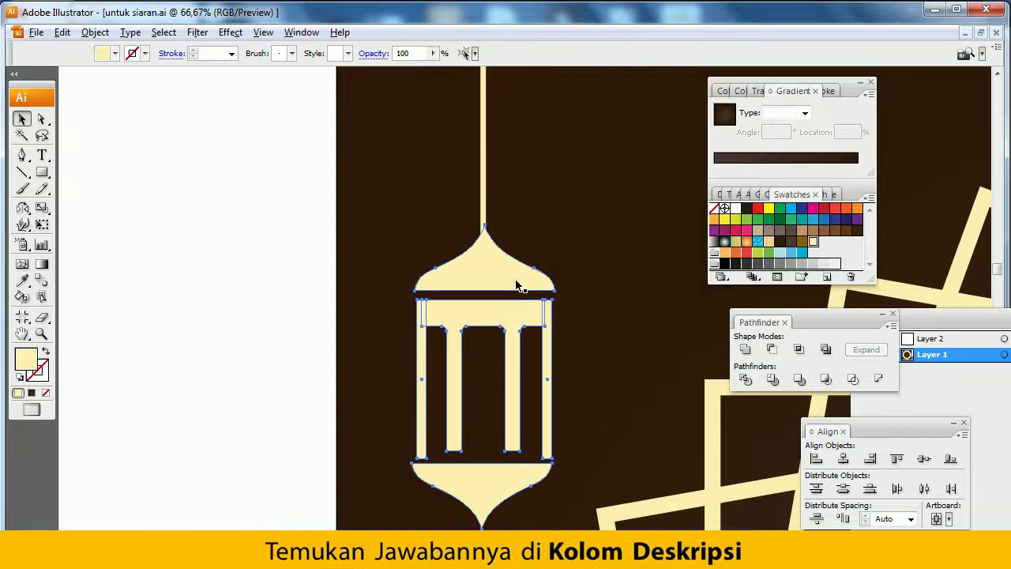
pyautogui.keyDown('shift'); pyautogui.click(483, 206); pyautogui.keyUp('shift')
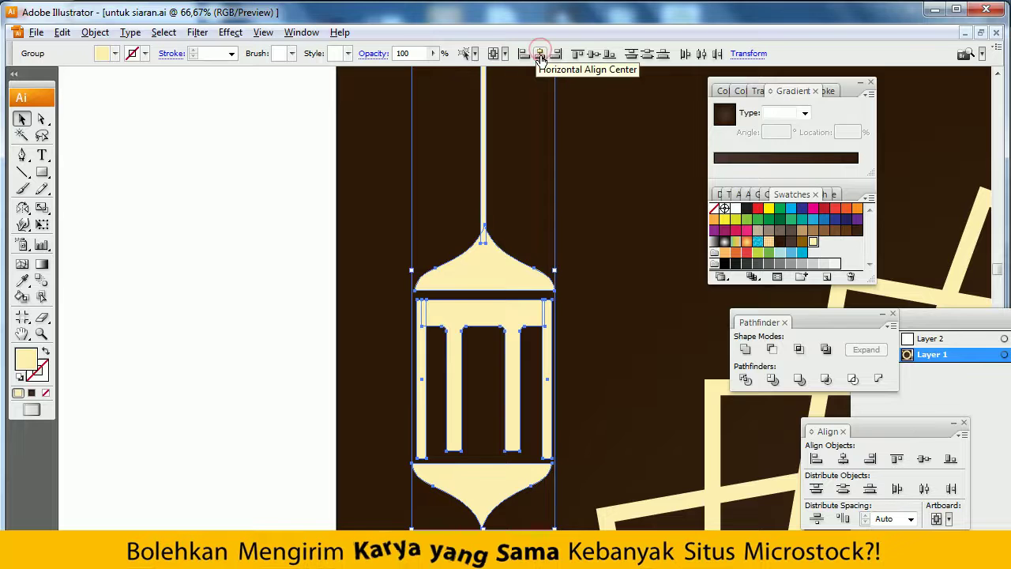
pyautogui.click(555, 274)
# Nudge the lantern two steps left to centre its dome tip under the hanging line.
pyautogui.press('a')
pyautogui.click(507, 271)
pyautogui.press('v')
pyautogui.keyDown('shift'); pyautogui.click(498, 466); pyautogui.keyUp('shift')
pyautogui.keyDown('shift'); pyautogui.click(497, 485); pyautogui.keyUp('shift')
pyautogui.press('Left')
pyautogui.press('Left')
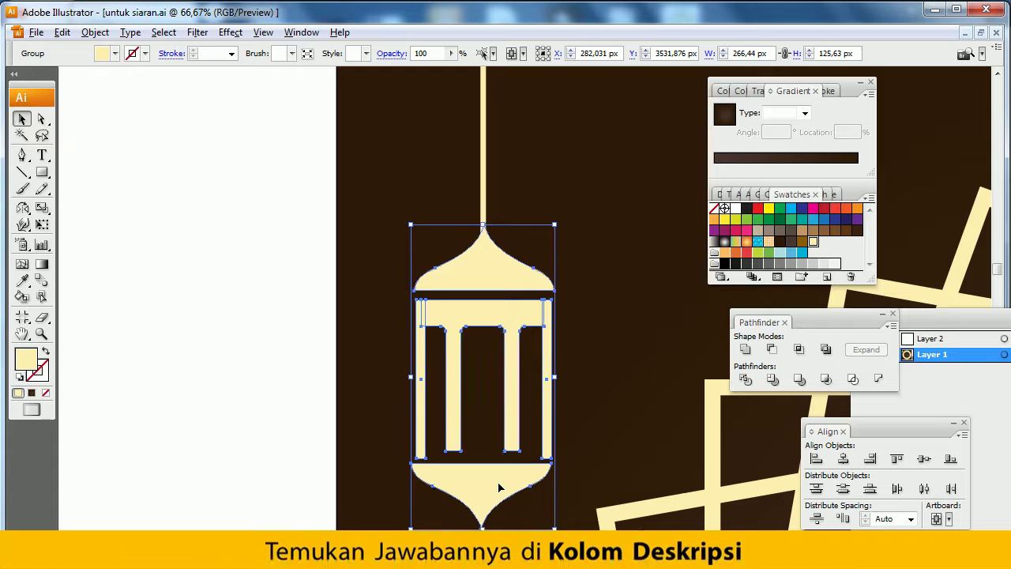
# Unite the lantern with its hanging line using Pathfinder, expand the shape, and deselect it.
pyautogui.keyDown('shift'); pyautogui.click(484, 207); pyautogui.keyUp('shift')
pyautogui.click(745, 348)
pyautogui.click(863, 350)
pyautogui.click(656, 358)
# Place a copy of the hanging lantern at the same height in the artboard's upper right corner.
pyautogui.press('z')
pyautogui.keyDown('alt'); pyautogui.click(590, 320); pyautogui.keyUp('alt')
pyautogui.keyDown('alt'); pyautogui.click(591, 320); pyautogui.keyUp('alt')
pyautogui.keyDown('alt'); pyautogui.click(591, 320); pyautogui.keyUp('alt')
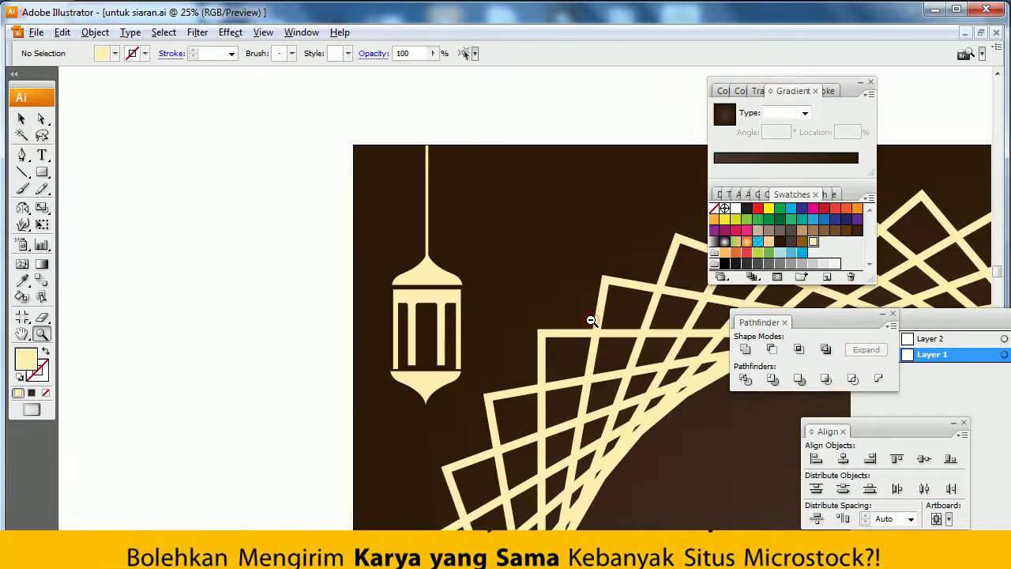
pyautogui.keyDown('alt'); pyautogui.click(591, 320); pyautogui.keyUp('alt')
pyautogui.keyDown('alt'); pyautogui.click(590, 320); pyautogui.keyUp('alt')
pyautogui.moveTo(590, 320); pyautogui.dragTo(422, 217)
pyautogui.press('v')
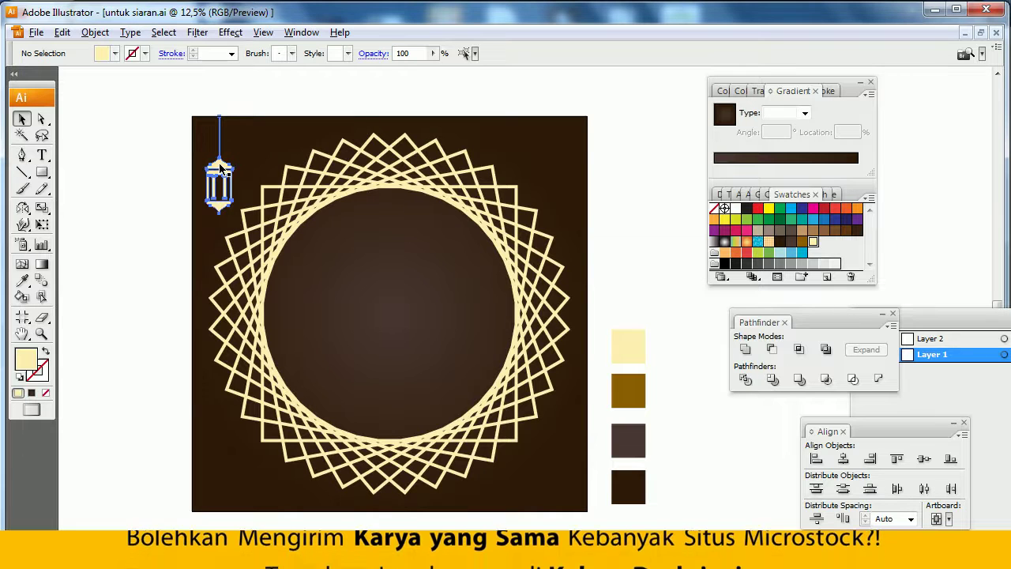
pyautogui.moveTo(221, 167); pyautogui.dragTo(409, 165)
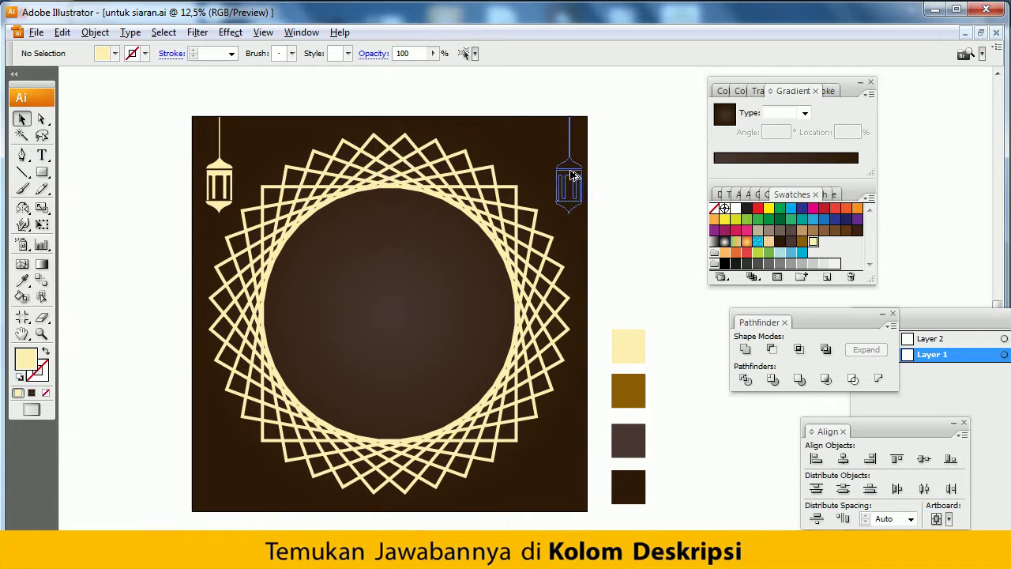
pyautogui.moveTo(565, 177); pyautogui.dragTo(565, 179)
pyautogui.click(625, 213)
# Draw a tiny cream five-pointed star beside the left lantern's hanging line and scatter two copies just below it.
pyautogui.keyDown('alt'); pyautogui.click(614, 243); pyautogui.keyUp('alt')
pyautogui.moveTo(598, 312); pyautogui.dragTo(585, 278)
pyautogui.click(569, 303)
pyautogui.moveTo(570, 325); pyautogui.dragTo(646, 319)
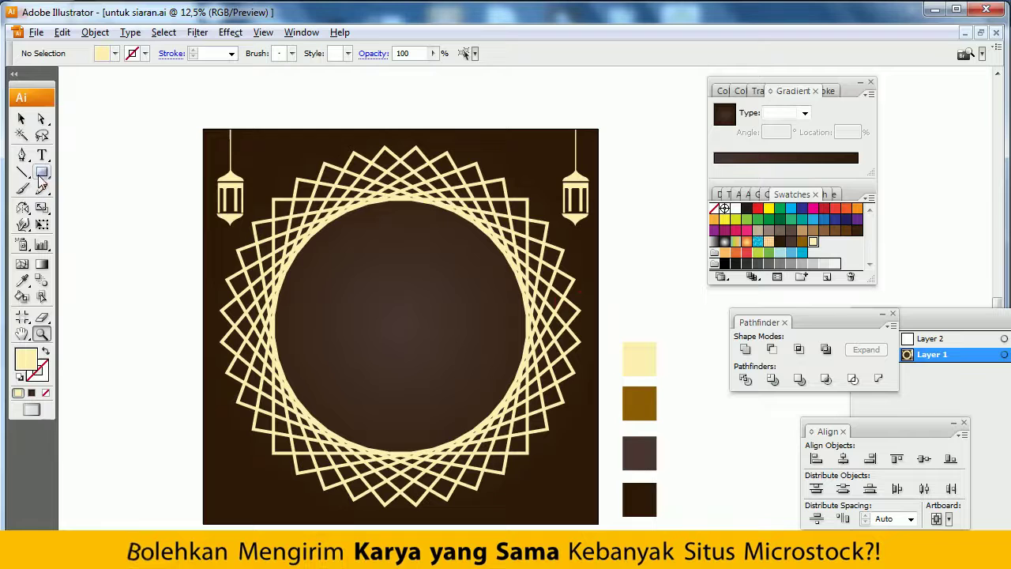
pyautogui.moveTo(44, 177); pyautogui.dragTo(79, 240)
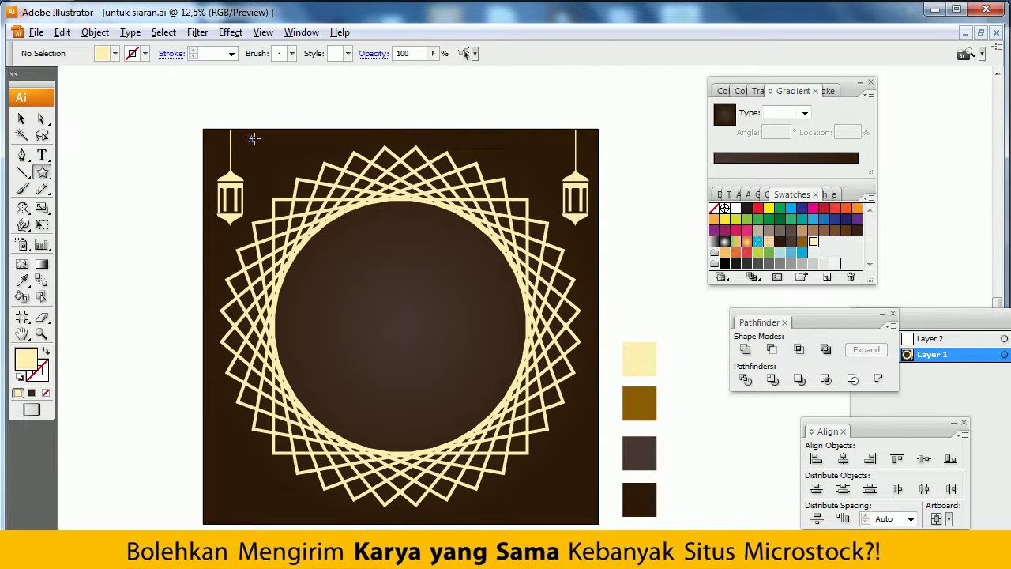
pyautogui.press('z')
pyautogui.click(296, 165)
pyautogui.moveTo(347, 184); pyautogui.dragTo(250, 147)
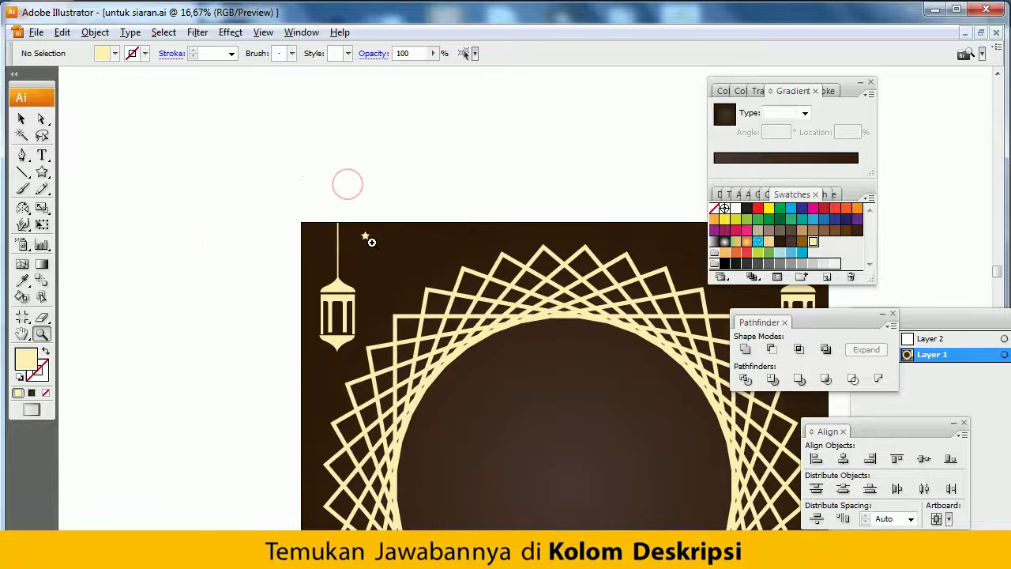
pyautogui.press('v')
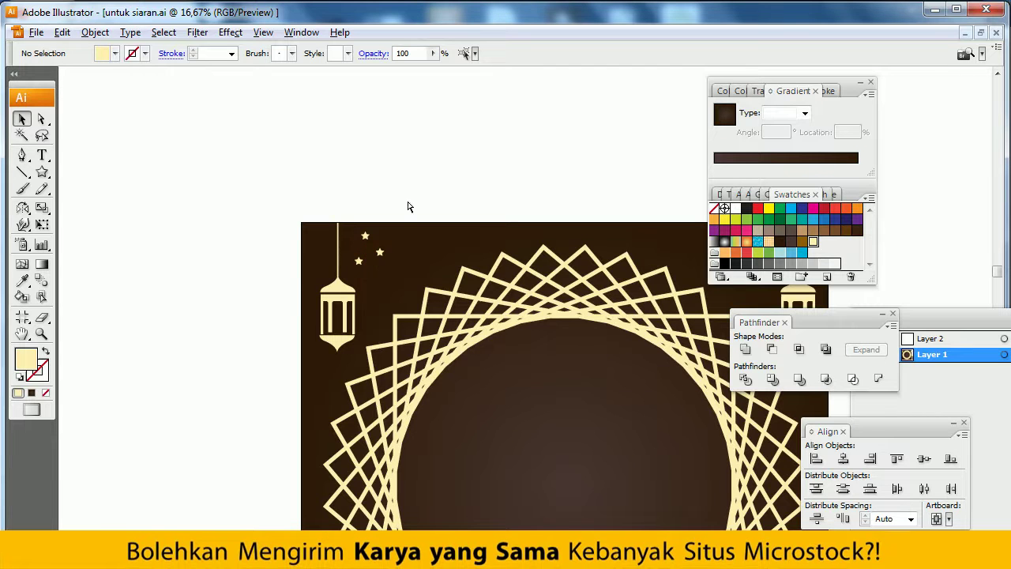
# Group the three stars and place a copy reflected across the vertical axis beside the right lantern's hanging line.
pyautogui.moveTo(359, 274); pyautogui.dragTo(360, 272)
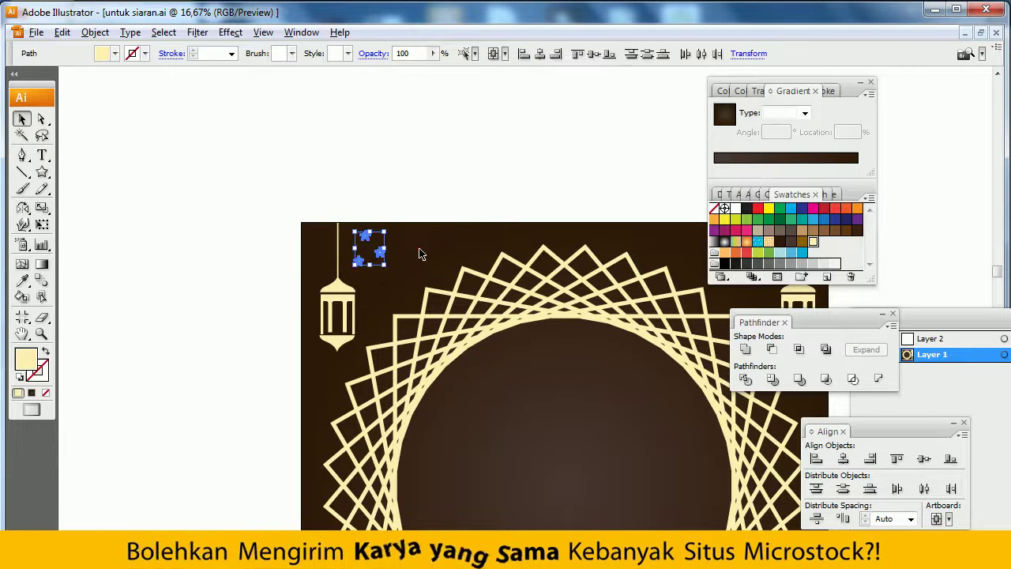
pyautogui.click(421, 253)
pyautogui.press('z')
pyautogui.keyDown('alt'); pyautogui.click(475, 267); pyautogui.keyUp('alt')
pyautogui.moveTo(482, 272); pyautogui.dragTo(290, 229)
pyautogui.press('v')
pyautogui.moveTo(260, 259); pyautogui.dragTo(562, 290)
pyautogui.doubleClick(24, 211)
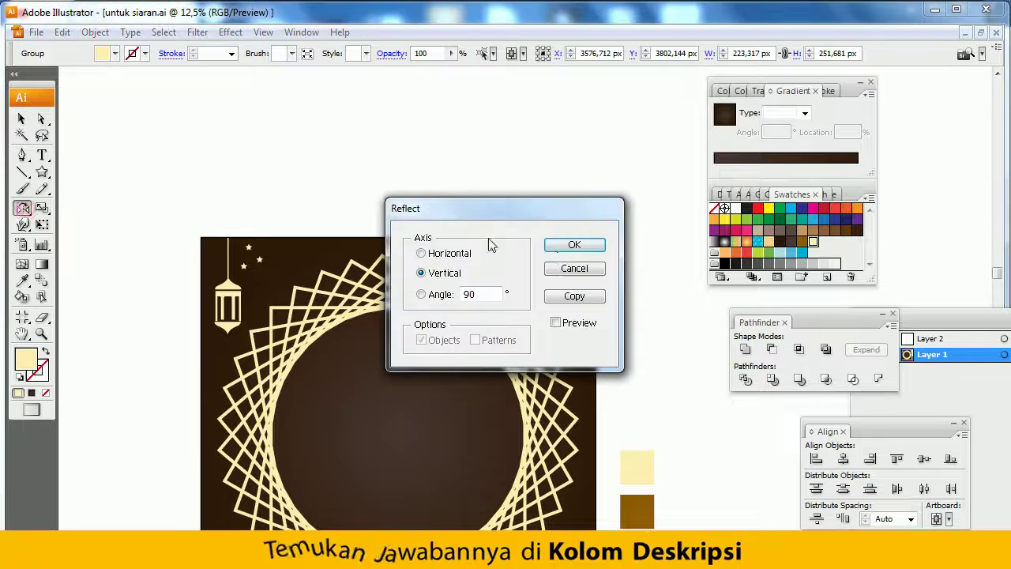
pyautogui.click(574, 242)
pyautogui.hotkey('ctrl', 'shift', 'a')
pyautogui.moveTo(578, 309); pyautogui.dragTo(568, 216)
pyautogui.press('v')
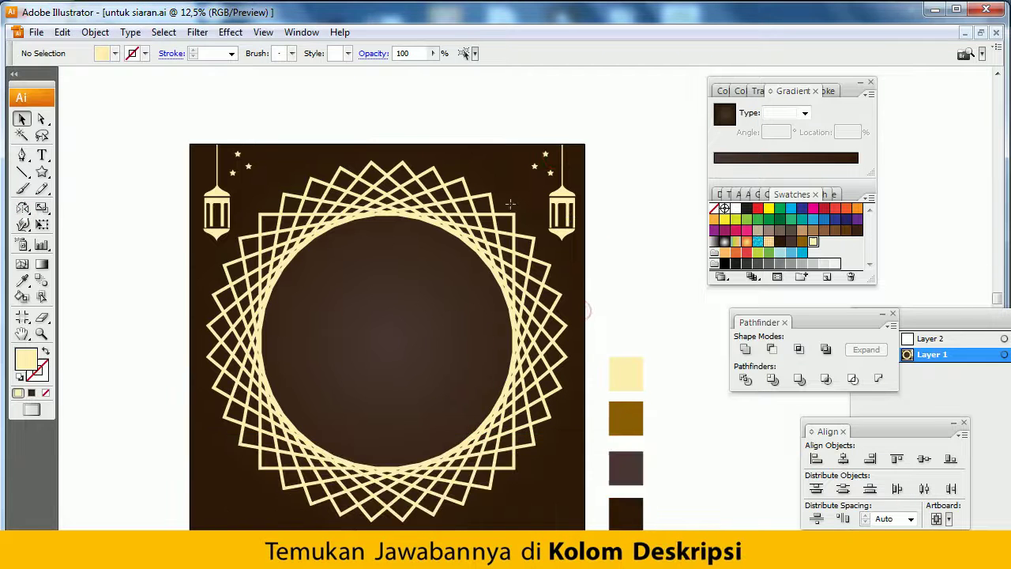
# Delete the four colour reference squares beside the artboard.
pyautogui.press('z')
pyautogui.keyDown('alt'); pyautogui.click(545, 343); pyautogui.keyUp('alt')
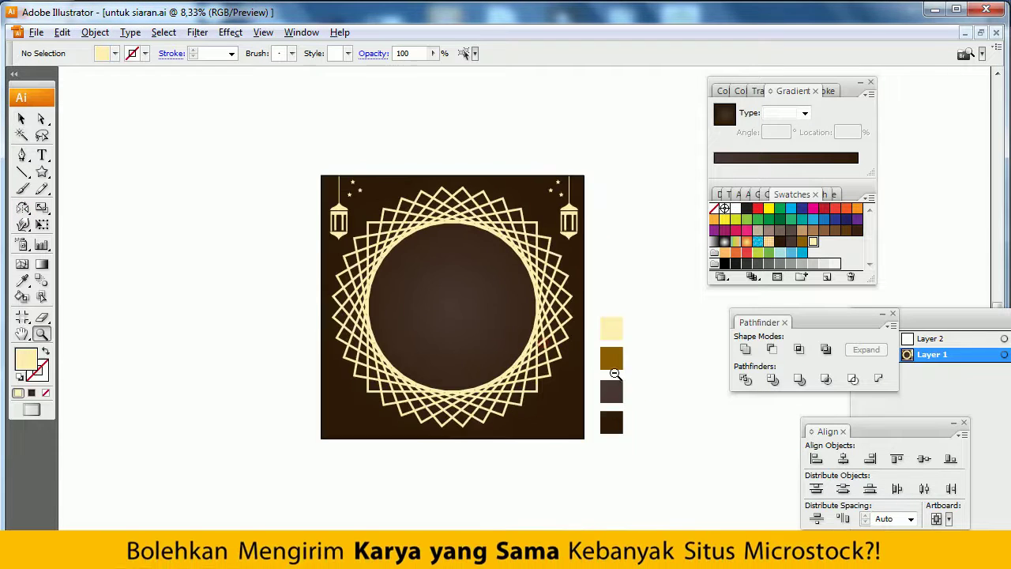
pyautogui.moveTo(612, 451); pyautogui.dragTo(611, 451)
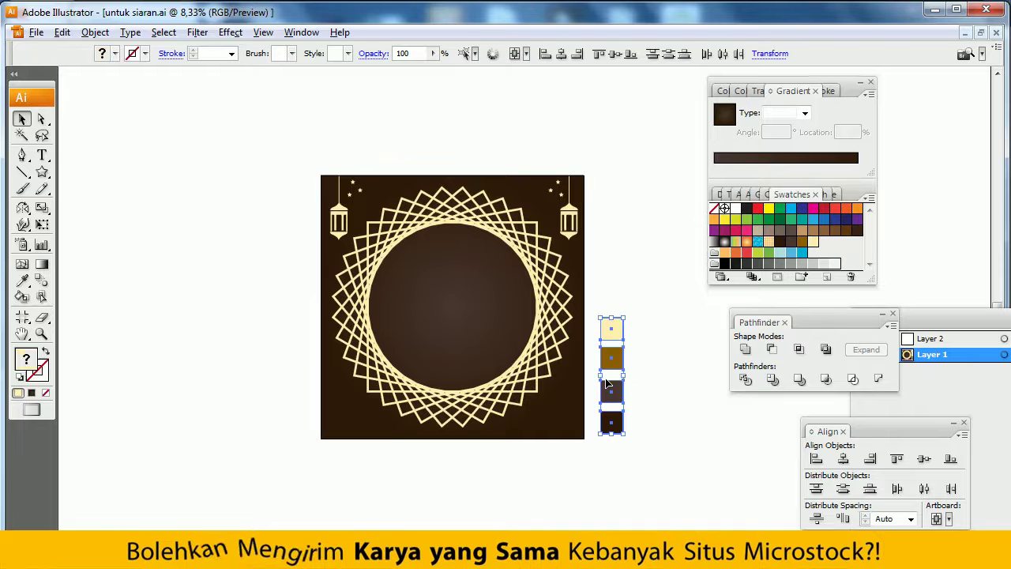
pyautogui.press('Delete')
pyautogui.click(541, 277)
pyautogui.click(529, 298)
# Cut away the ring's lower half by subtracting a rectangle of about 5726 × 2185 px with Pathfinder and expanding.
pyautogui.moveTo(42, 172); pyautogui.dragTo(91, 174)
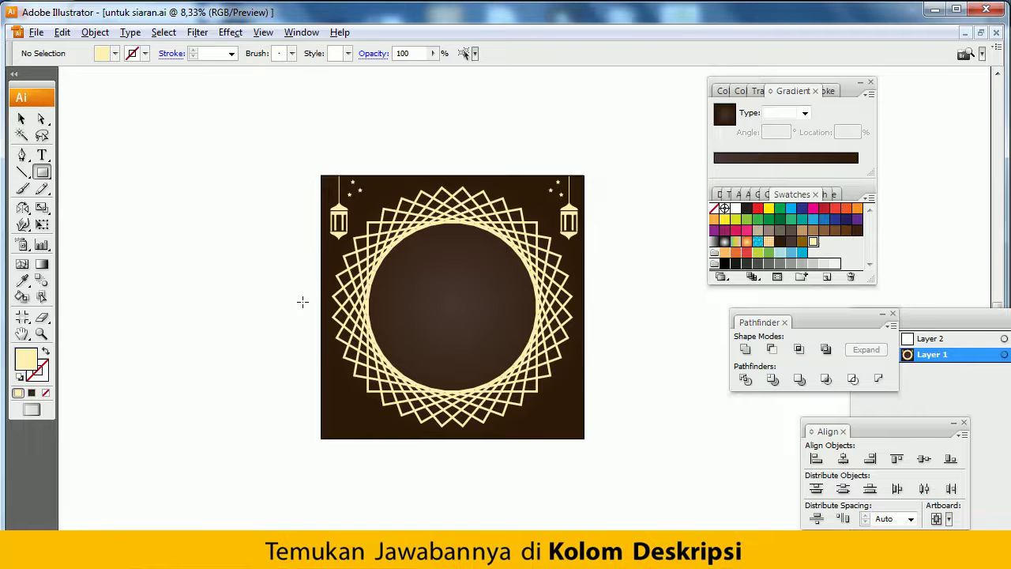
pyautogui.moveTo(499, 365); pyautogui.dragTo(679, 446)
pyautogui.press('v')
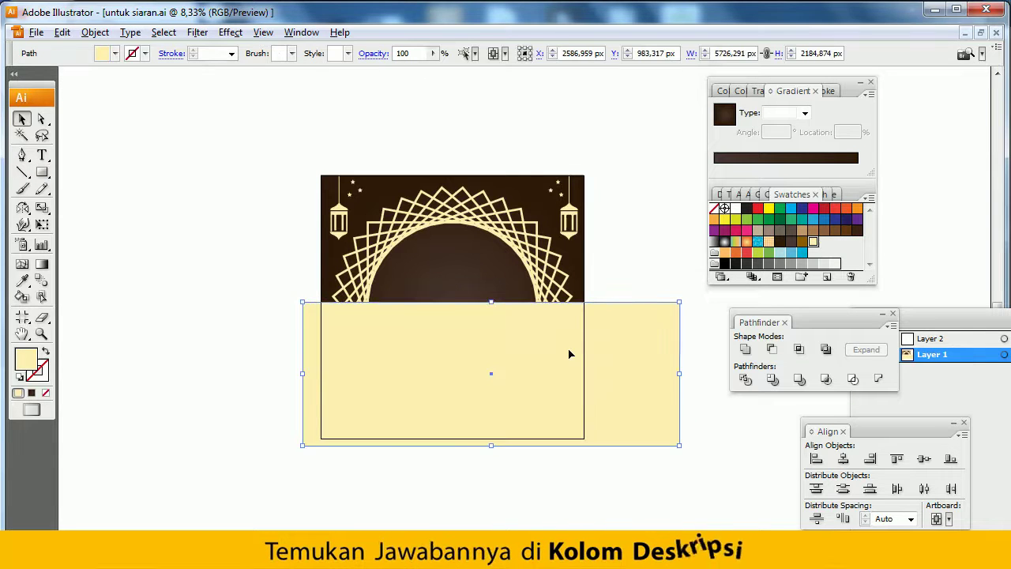
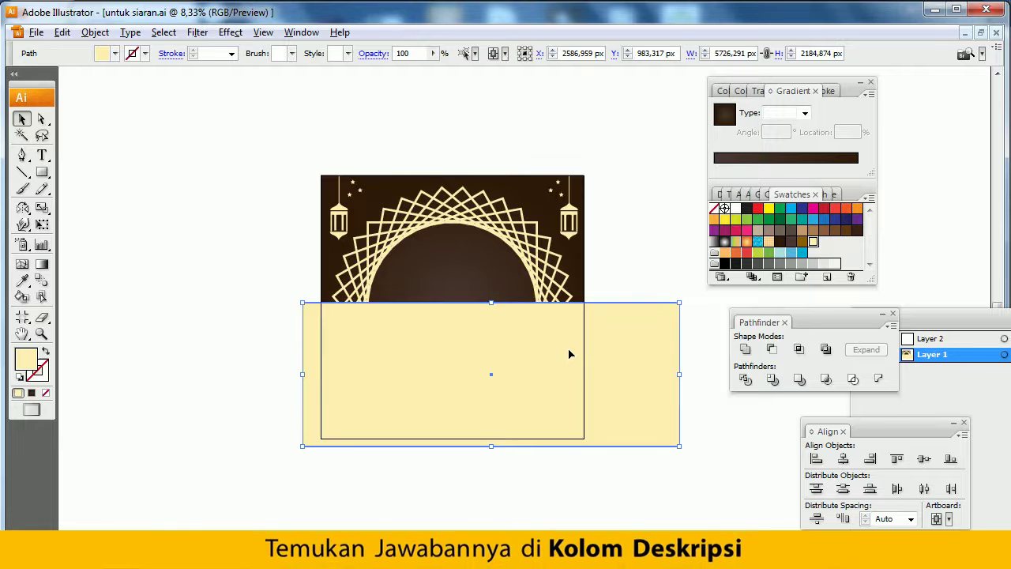
pyautogui.keyDown('shift'); pyautogui.click(529, 276); pyautogui.keyUp('shift')
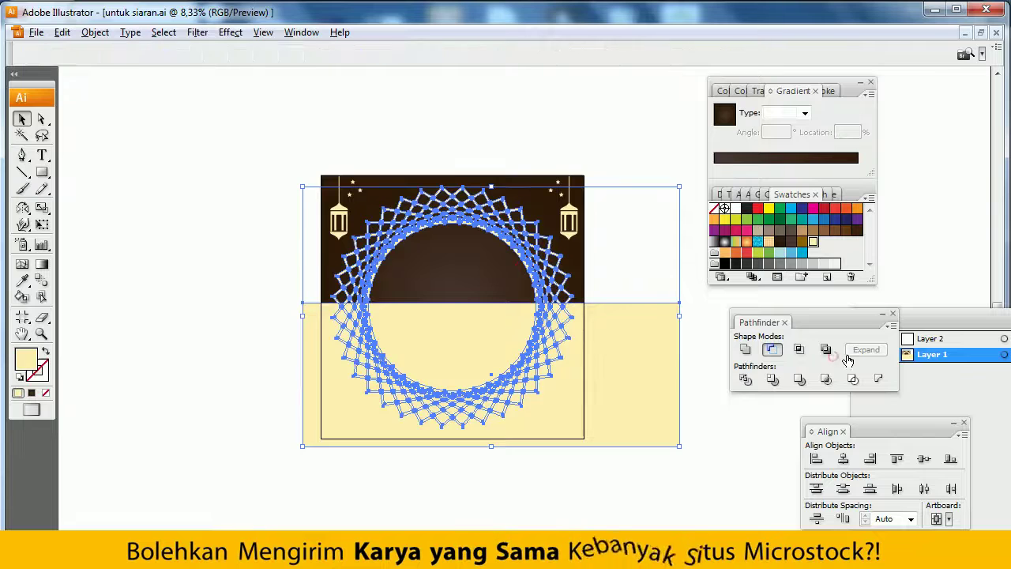
pyautogui.click(826, 349)
pyautogui.click(861, 349)
pyautogui.click(577, 286)
# Place a copy of the half ring straight below at about mid-artboard and delete the original half ring.
pyautogui.moveTo(537, 261); pyautogui.dragTo(538, 329)
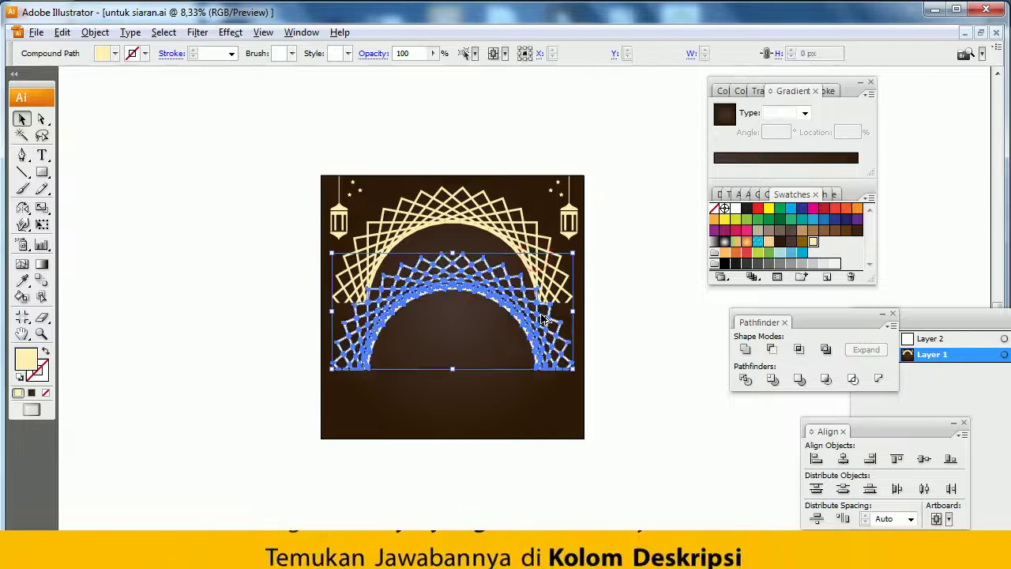
pyautogui.click(529, 252)
pyautogui.press('Delete')
# Scale the half-ring arch down slightly around its centre and move it up a little towards the lanterns.
pyautogui.click(499, 301)
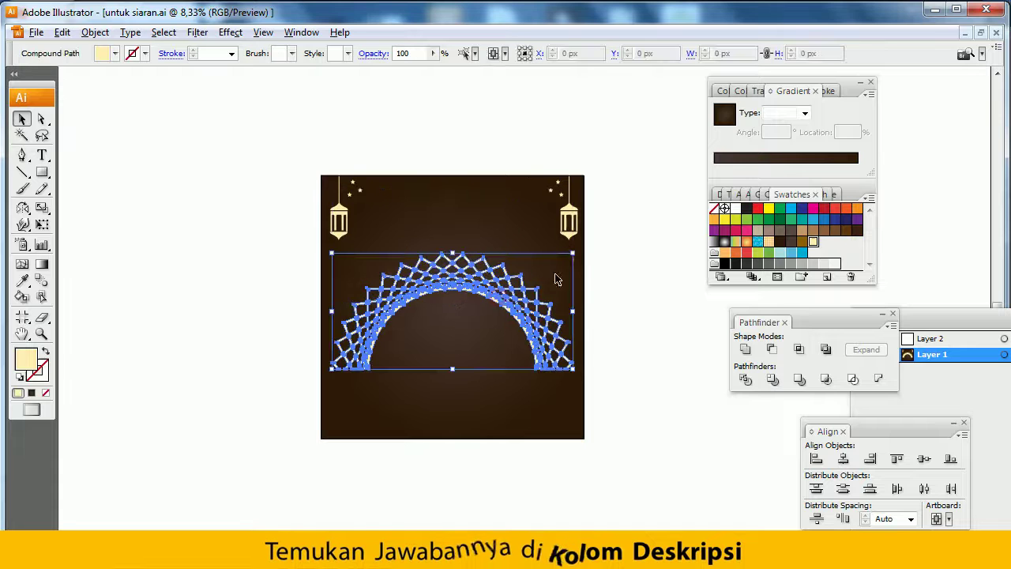
pyautogui.moveTo(574, 254); pyautogui.dragTo(559, 259)
pyautogui.moveTo(522, 306); pyautogui.dragTo(520, 263)
pyautogui.click(593, 270)
# Draw a thin cream rectangle along the base of the arch's right foot, reaching the artboard's right edge.
pyautogui.press('z')
pyautogui.click(651, 293)
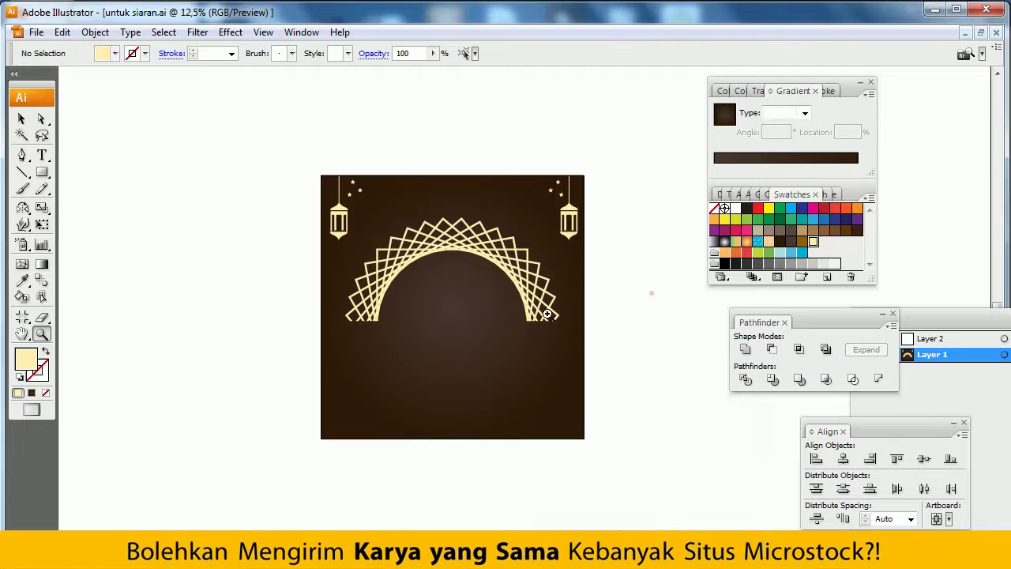
pyautogui.moveTo(309, 253); pyautogui.dragTo(455, 240)
pyautogui.press('m')
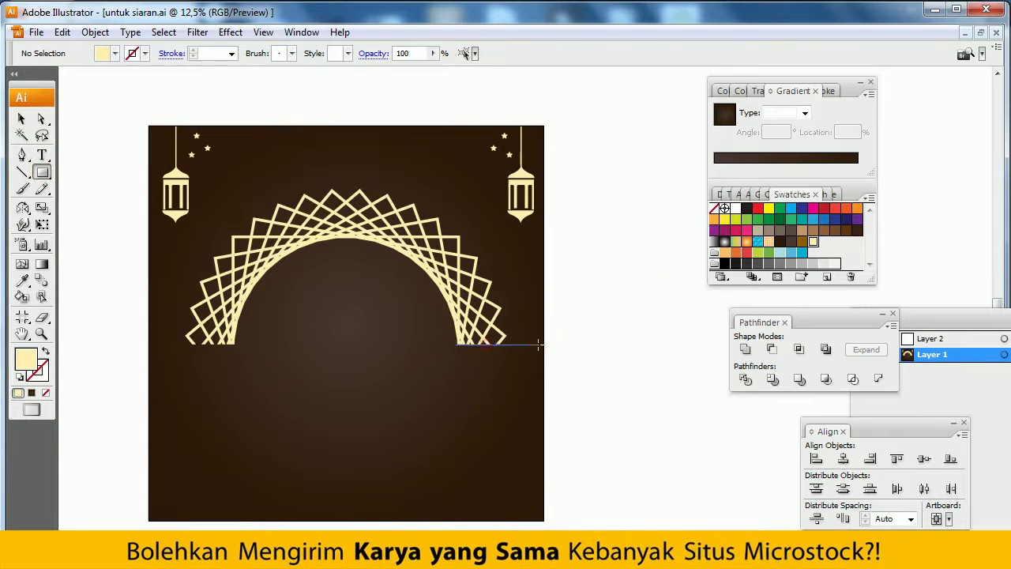
pyautogui.moveTo(540, 353); pyautogui.dragTo(543, 349)
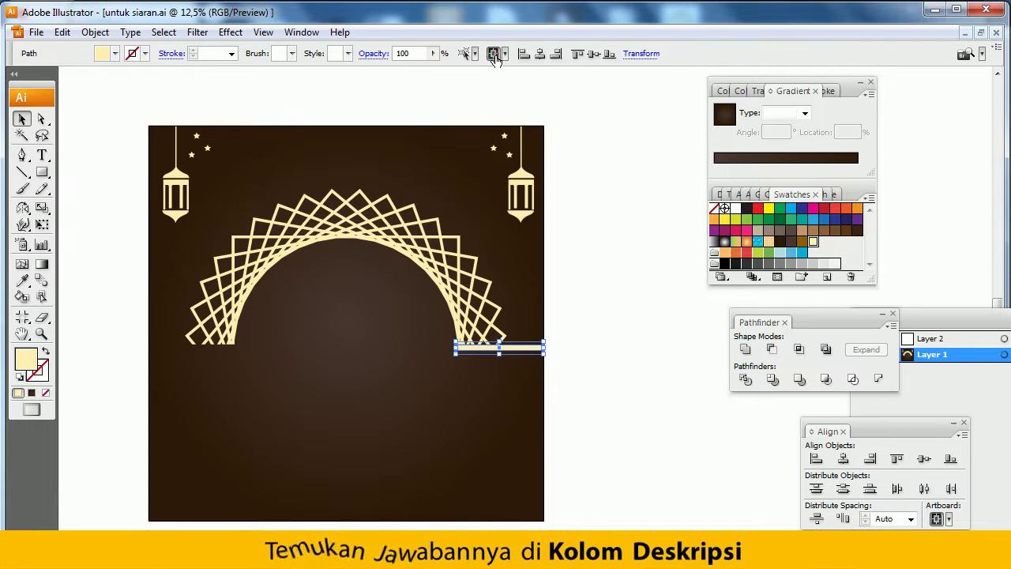
# Align the base strip flush with the artboard's right edge and place a copy under the arch's left foot, flush with the left edge.
pyautogui.click(560, 51)
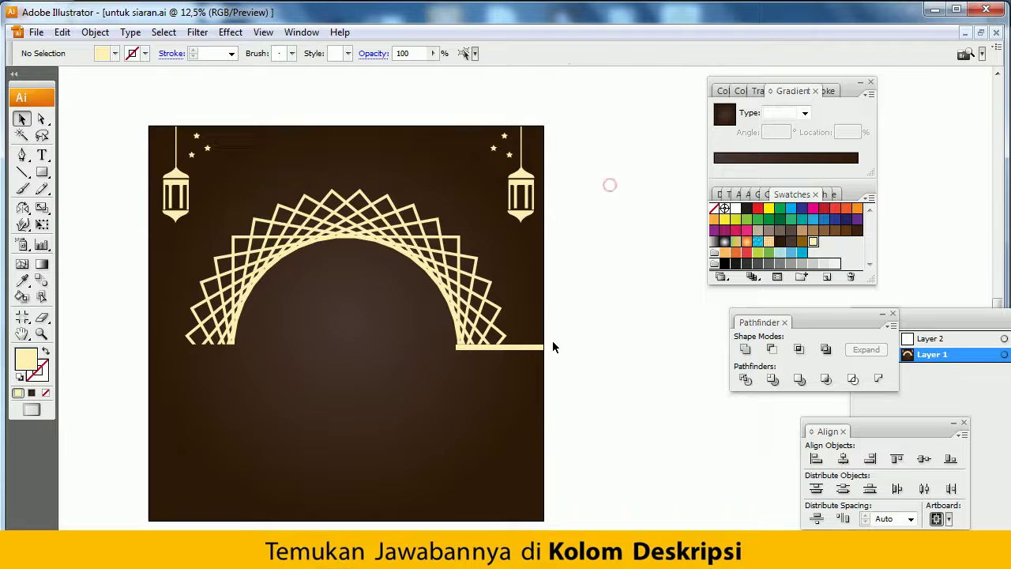
pyautogui.moveTo(297, 362); pyautogui.dragTo(286, 362)
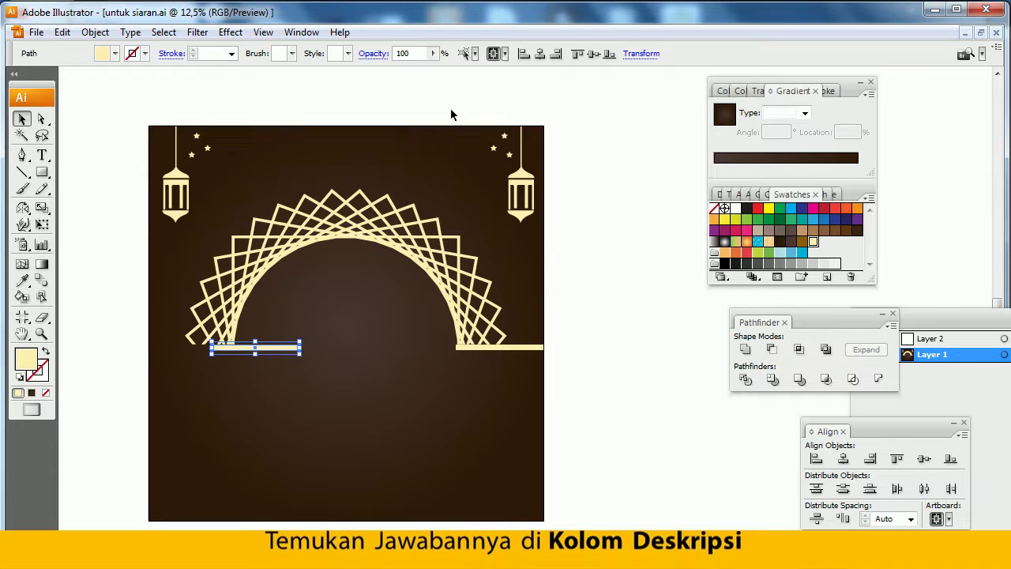
pyautogui.click(525, 53)
# Unite the arch with the right and left base strips using Pathfinder and expand the result.
pyautogui.click(458, 291)
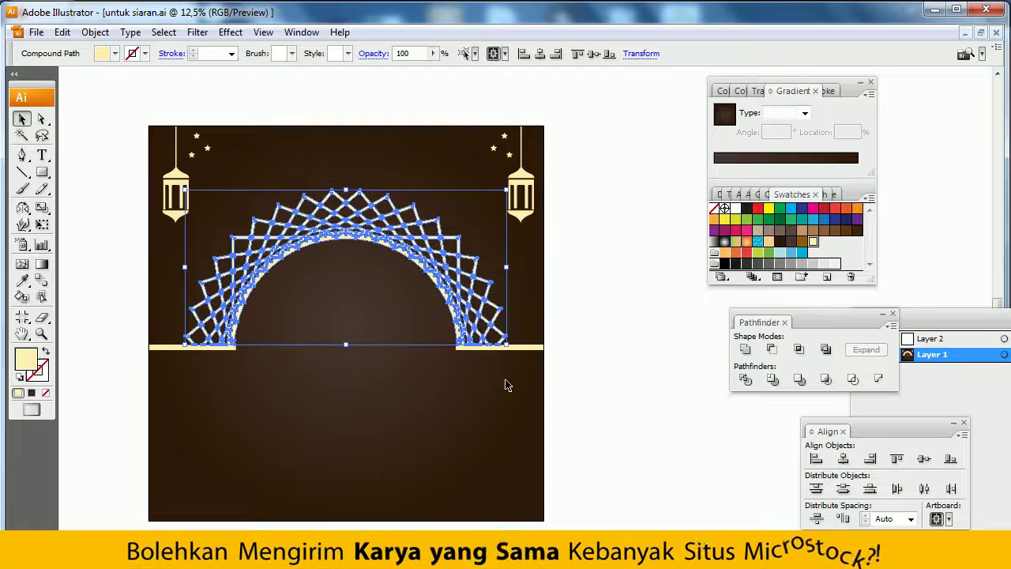
pyautogui.keyDown('shift'); pyautogui.click(537, 349); pyautogui.keyUp('shift')
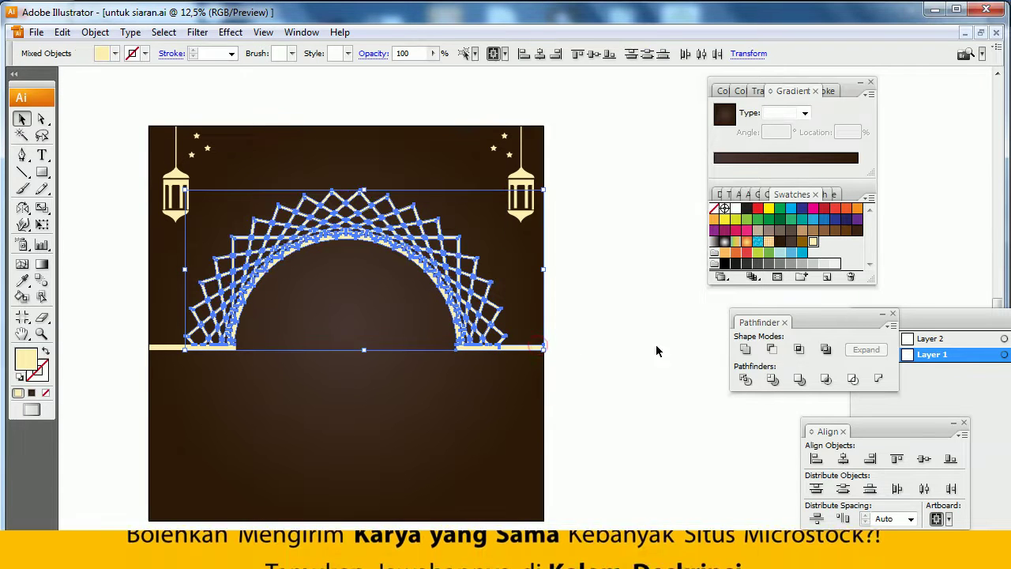
pyautogui.click(744, 349)
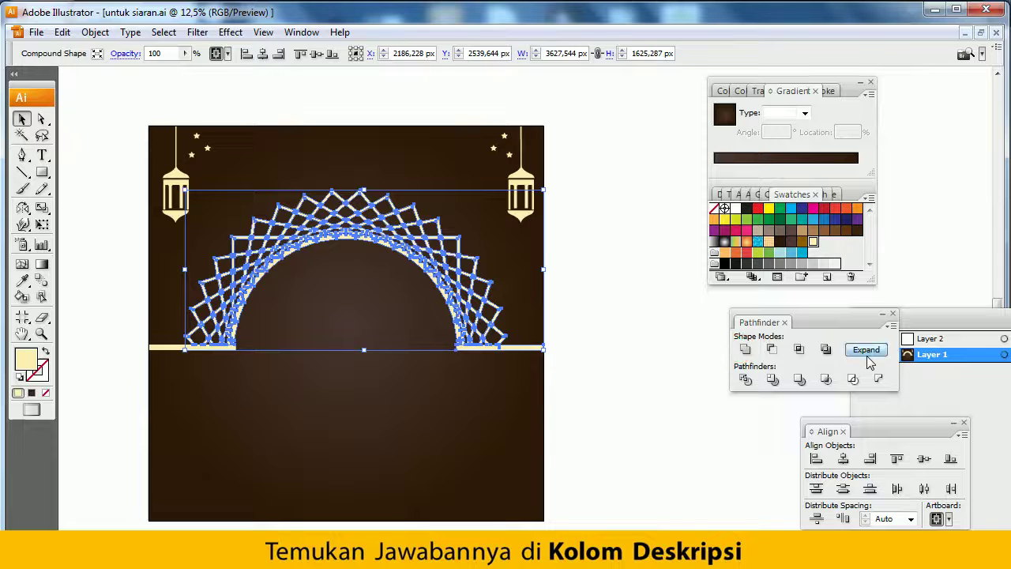
pyautogui.click(866, 350)
pyautogui.keyDown('shift'); pyautogui.click(236, 351); pyautogui.keyUp('shift')
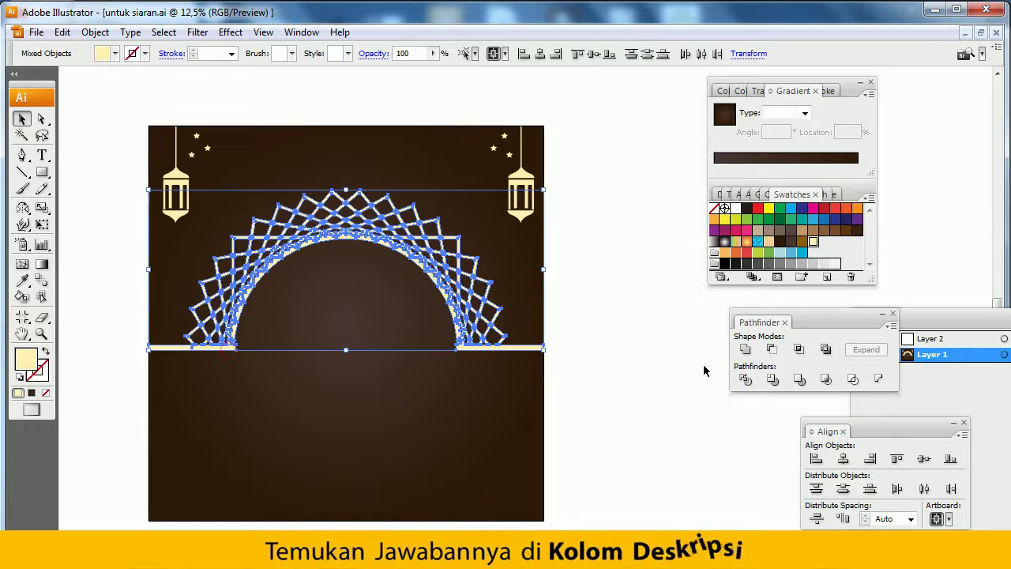
pyautogui.click(746, 353)
pyautogui.click(867, 350)
pyautogui.click(655, 345)
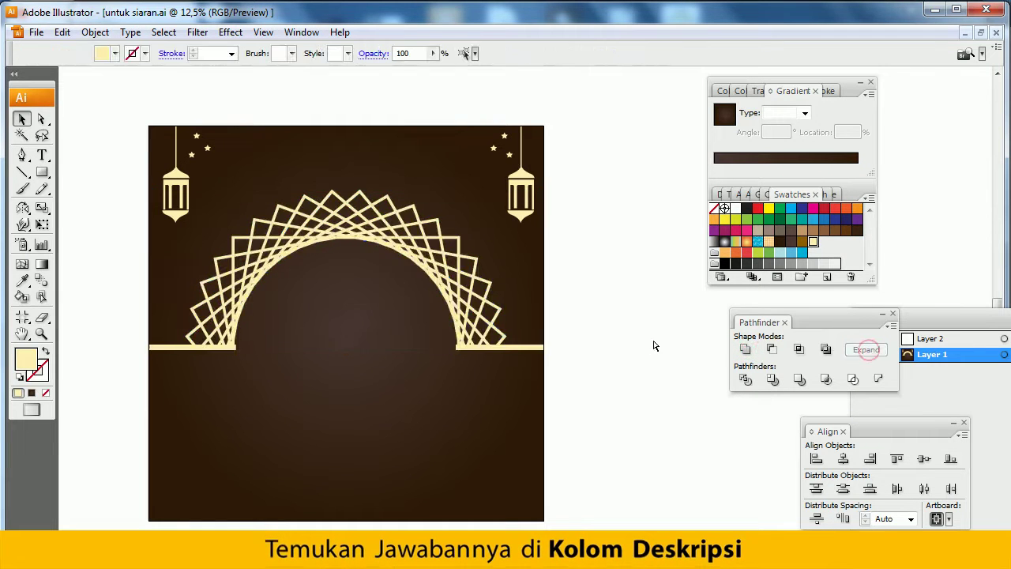
# In outline view, align the left base strip's inner end points with the arch's inner edge.
pyautogui.moveTo(574, 349); pyautogui.dragTo(625, 353)
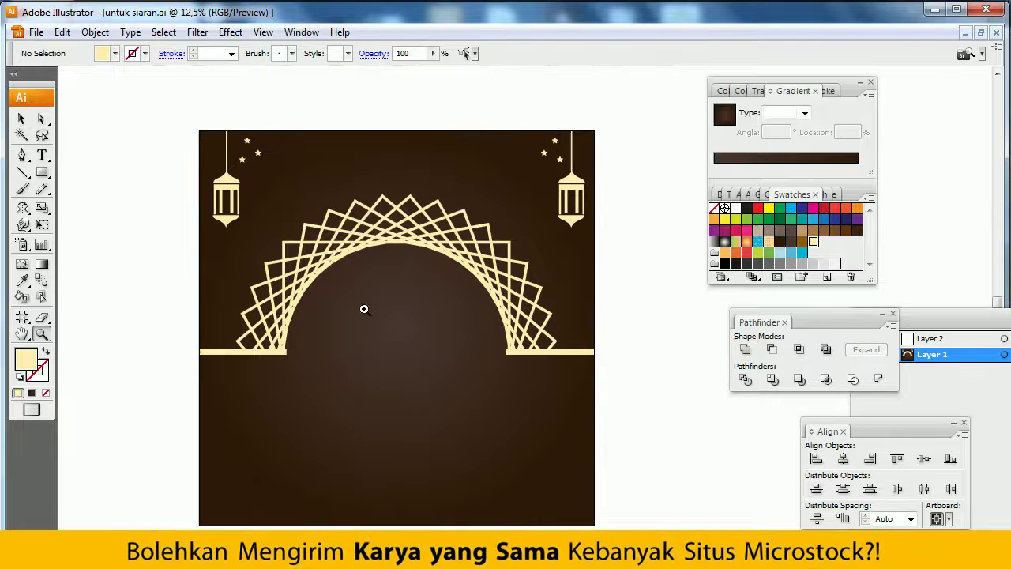
pyautogui.moveTo(273, 306); pyautogui.dragTo(327, 372)
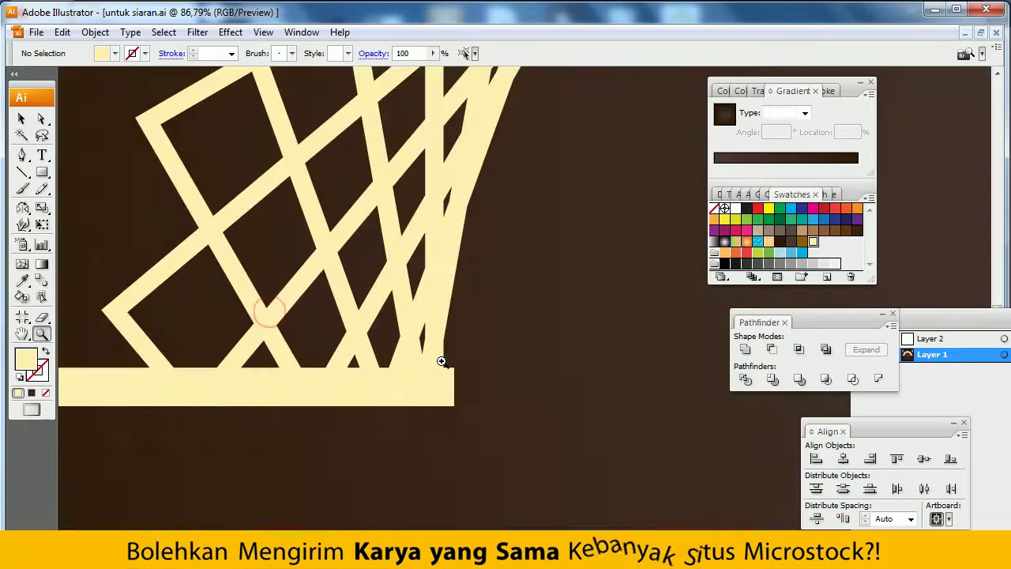
pyautogui.hotkey('ctrl', 't')
pyautogui.hotkey('ctrl', 'y')
pyautogui.press('a')
pyautogui.moveTo(463, 354); pyautogui.dragTo(439, 413)
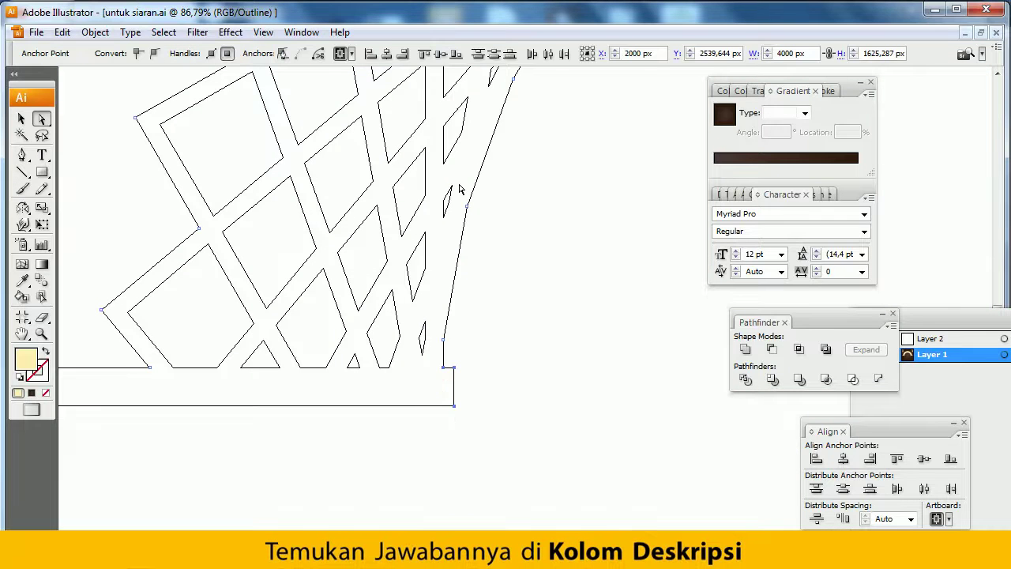
pyautogui.hotkey('ctrl', 'z')
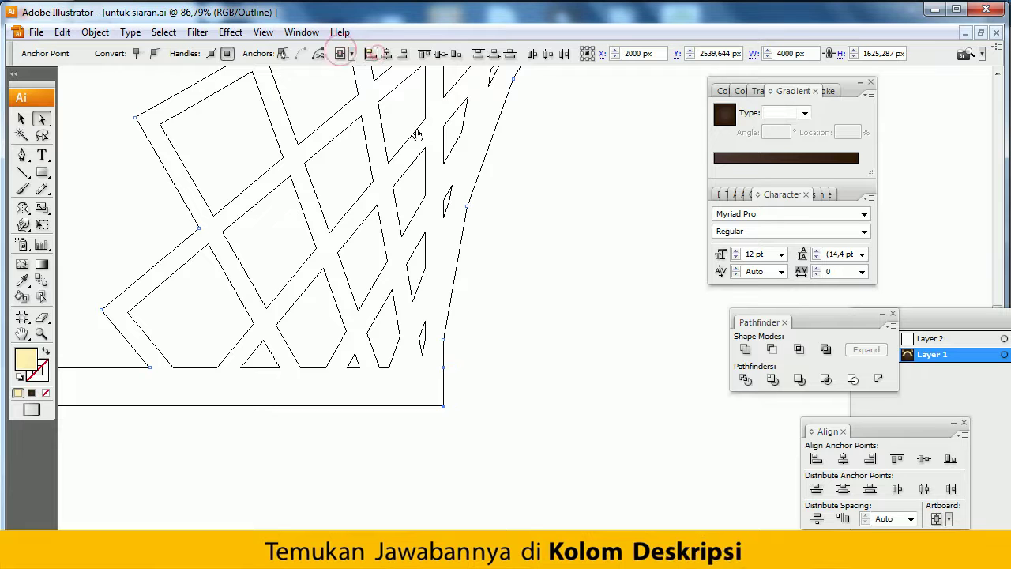
pyautogui.click(579, 347)
# Align the right base strip's inner end points with the arch's inner edge and return to the preview view.
pyautogui.press('z')
pyautogui.keyDown('alt'); pyautogui.click(579, 346); pyautogui.keyUp('alt')
pyautogui.keyDown('alt'); pyautogui.click(579, 346); pyautogui.keyUp('alt')
pyautogui.keyDown('alt'); pyautogui.click(578, 346); pyautogui.keyUp('alt')
pyautogui.keyDown('alt'); pyautogui.click(579, 345); pyautogui.keyUp('alt')
pyautogui.moveTo(579, 345); pyautogui.dragTo(270, 389)
pyautogui.press('a')
pyautogui.moveTo(532, 330); pyautogui.dragTo(534, 331)
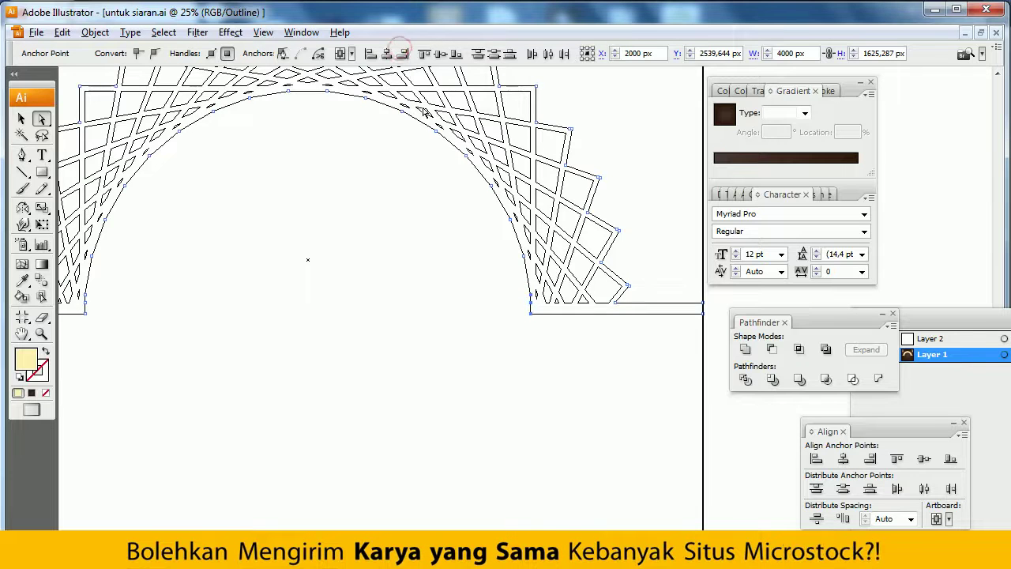
pyautogui.hotkey('ctrl', 'y')
pyautogui.click(488, 247)
# Form a cream crescent about 559 × 607 px above the arch by subtracting an offset copy from a circle with Pathfinder and expanding.
pyautogui.press('z')
pyautogui.keyDown('alt'); pyautogui.click(532, 323); pyautogui.keyUp('alt')
pyautogui.keyDown('alt'); pyautogui.click(528, 318); pyautogui.keyUp('alt')
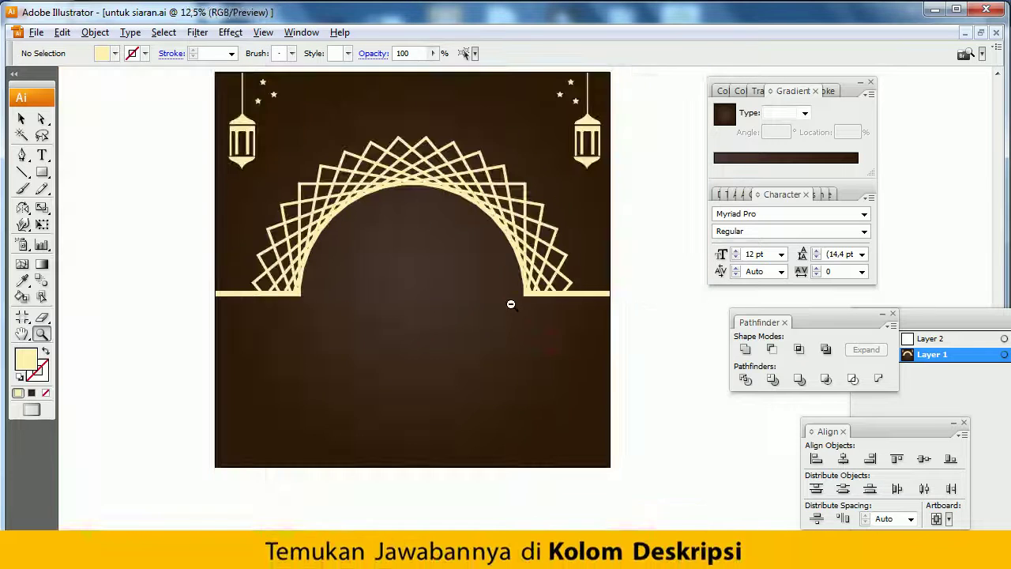
pyautogui.keyDown('alt'); pyautogui.click(501, 285); pyautogui.keyUp('alt')
pyautogui.click(500, 284)
pyautogui.moveTo(344, 220); pyautogui.dragTo(287, 266)
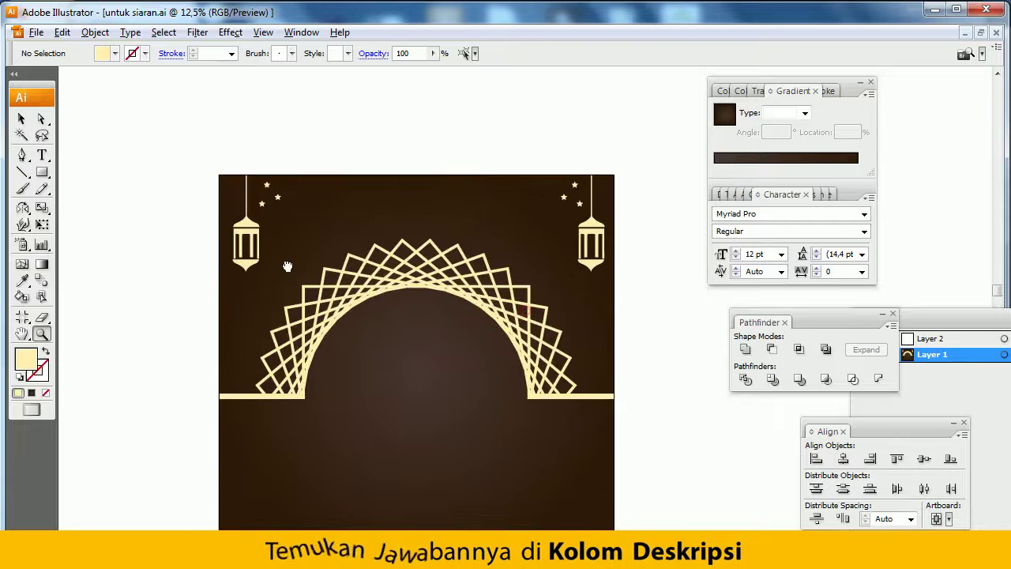
pyautogui.click(42, 174)
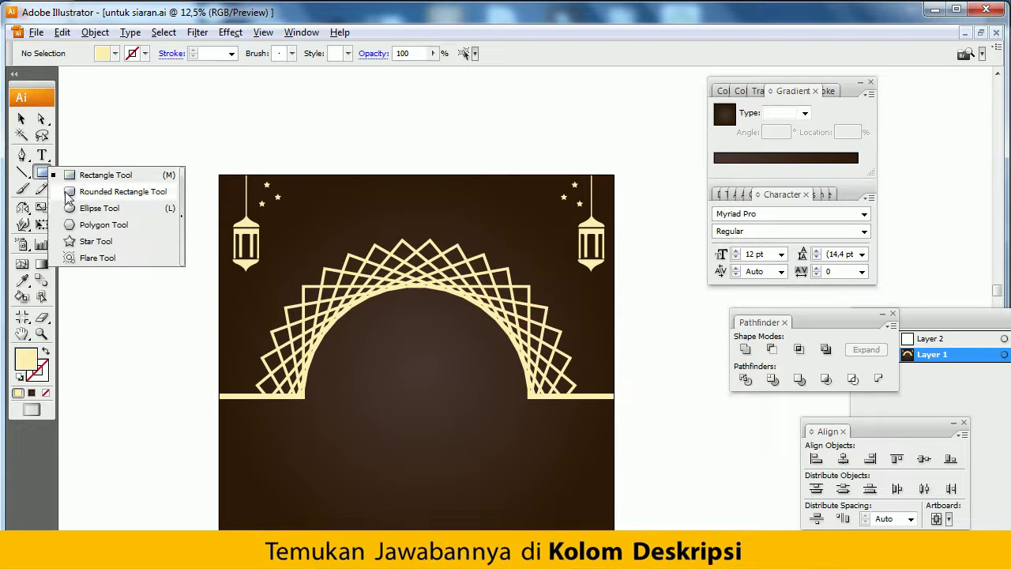
pyautogui.click(82, 208)
pyautogui.moveTo(414, 196); pyautogui.dragTo(476, 210)
pyautogui.press('v')
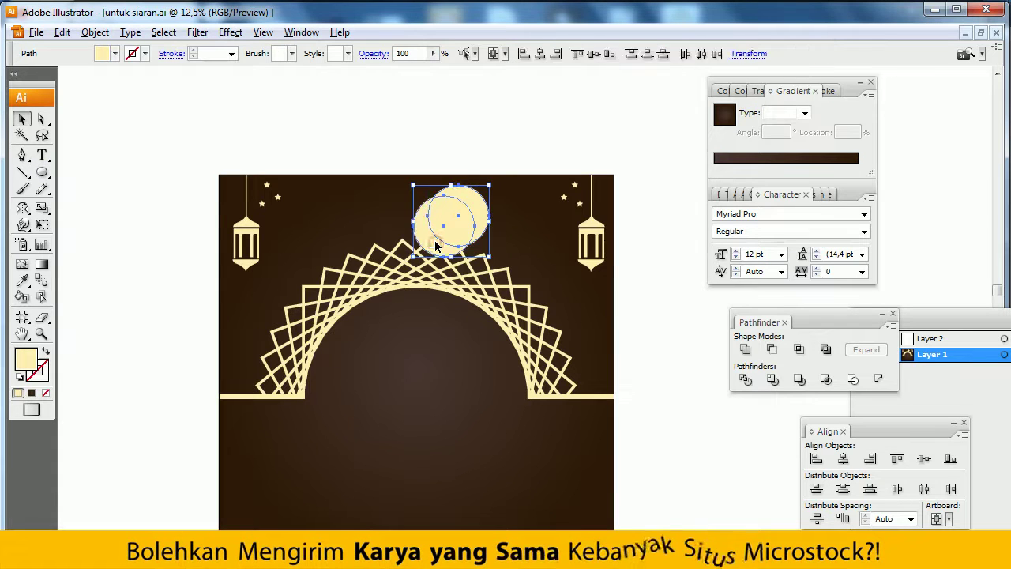
pyautogui.click(771, 348)
pyautogui.click(863, 349)
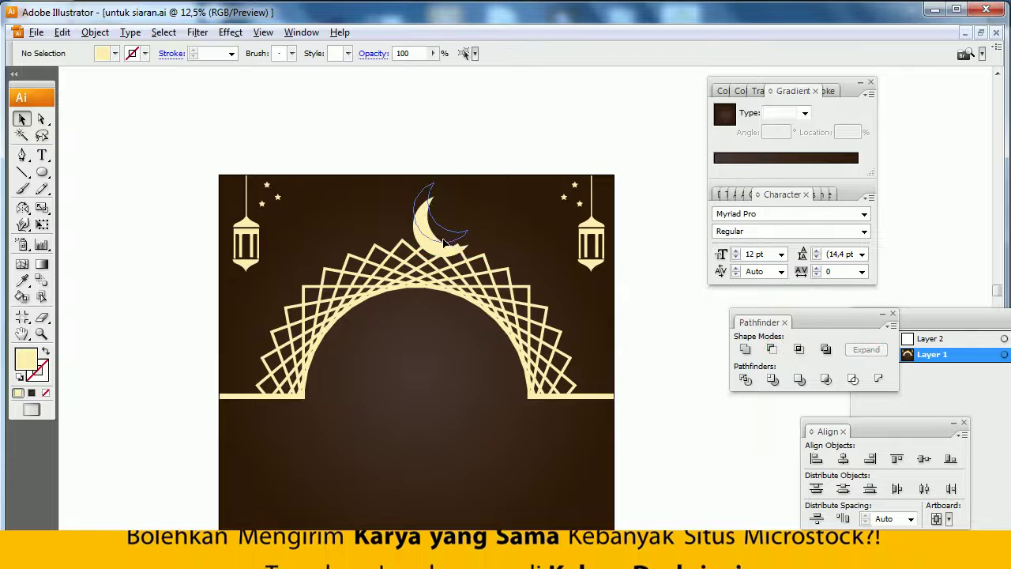
# Move the crescent up clear of the arch, scale it down slightly and centre it horizontally on the artboard.
pyautogui.click(458, 220)
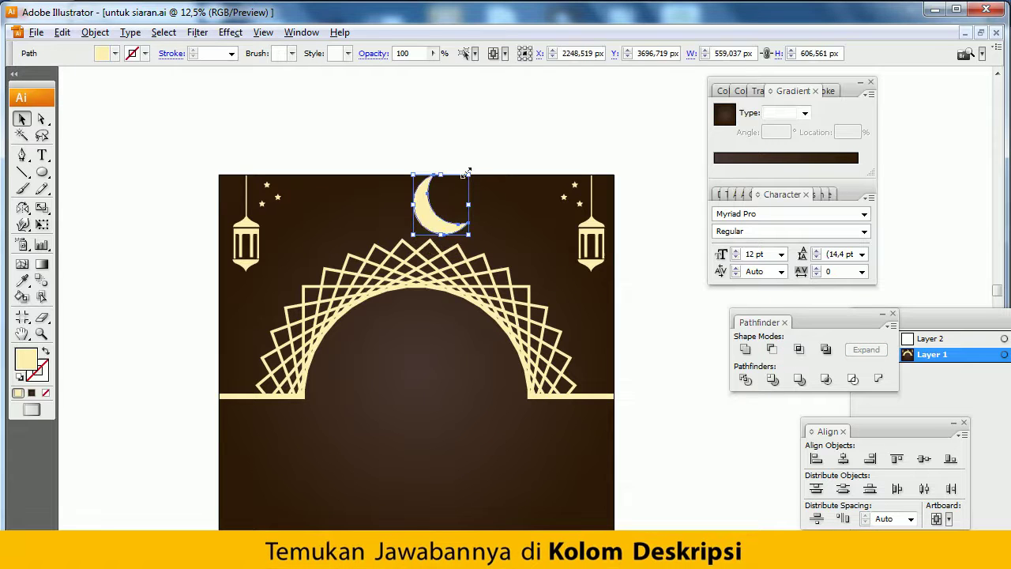
pyautogui.moveTo(459, 175); pyautogui.dragTo(465, 164)
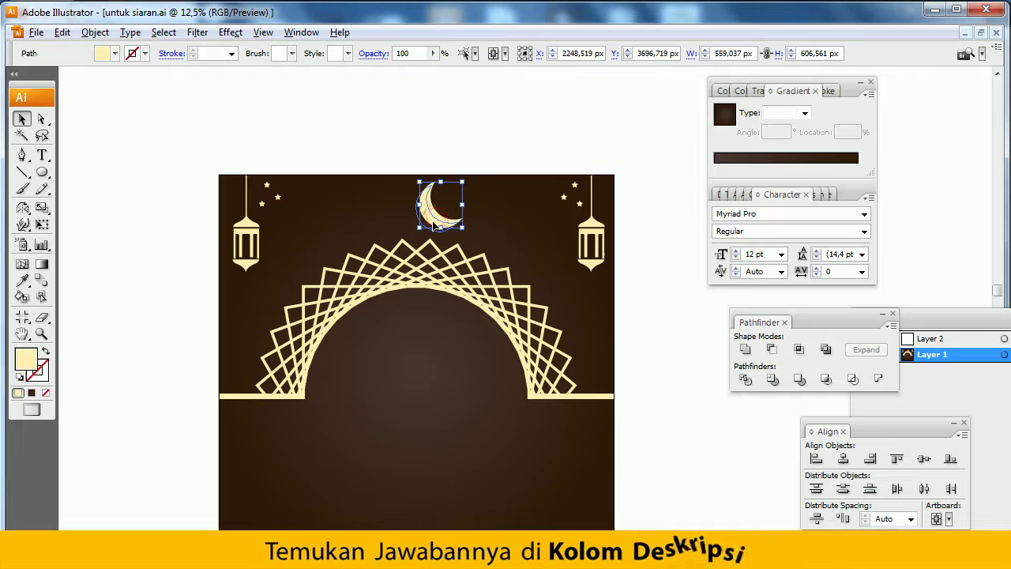
pyautogui.click(492, 57)
pyautogui.click(540, 56)
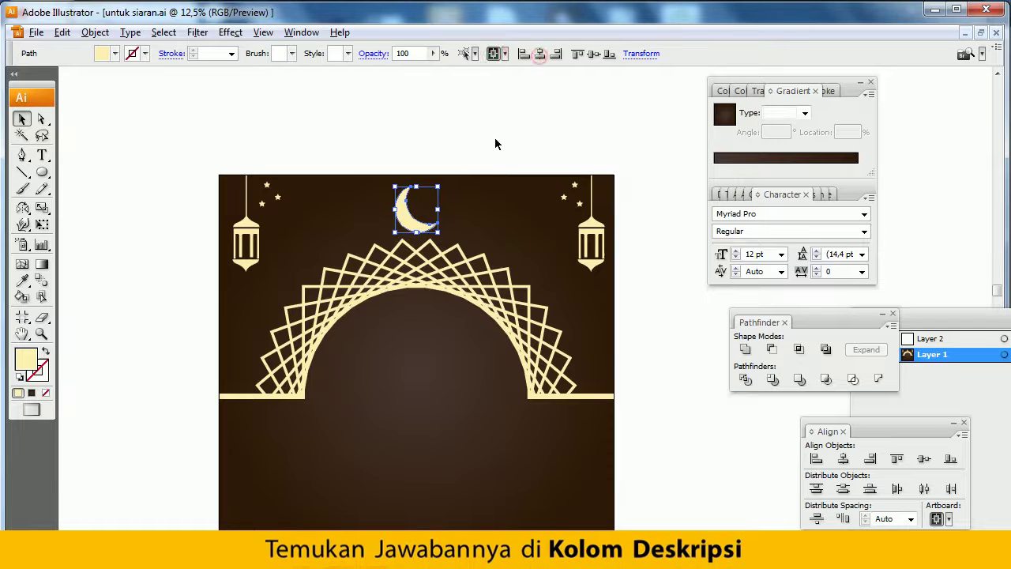
pyautogui.click(496, 142)
# Nudge the crescent slightly down and to the right and rotate it a little counter-clockwise.
pyautogui.moveTo(418, 226); pyautogui.dragTo(418, 236)
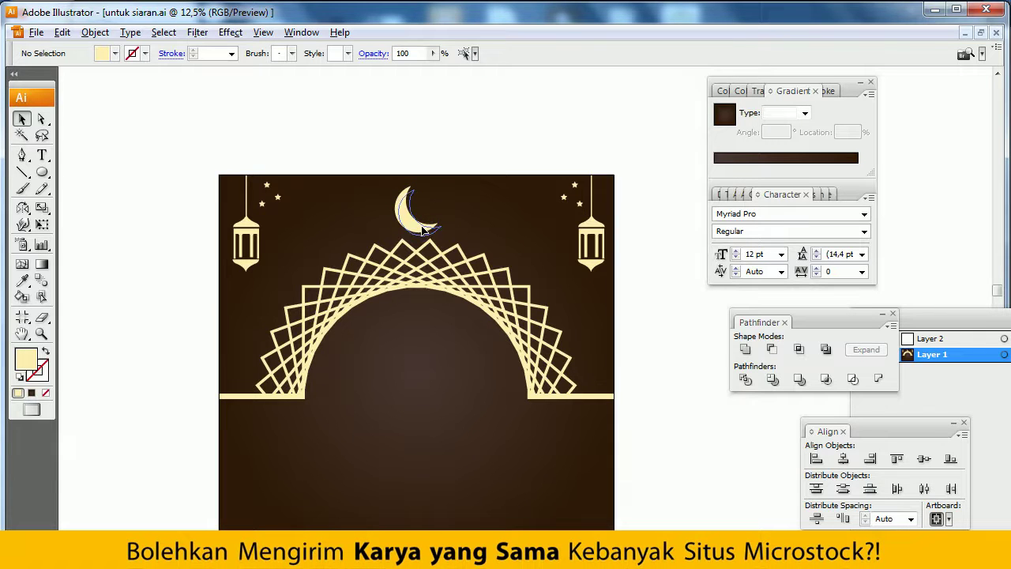
pyautogui.click(427, 211)
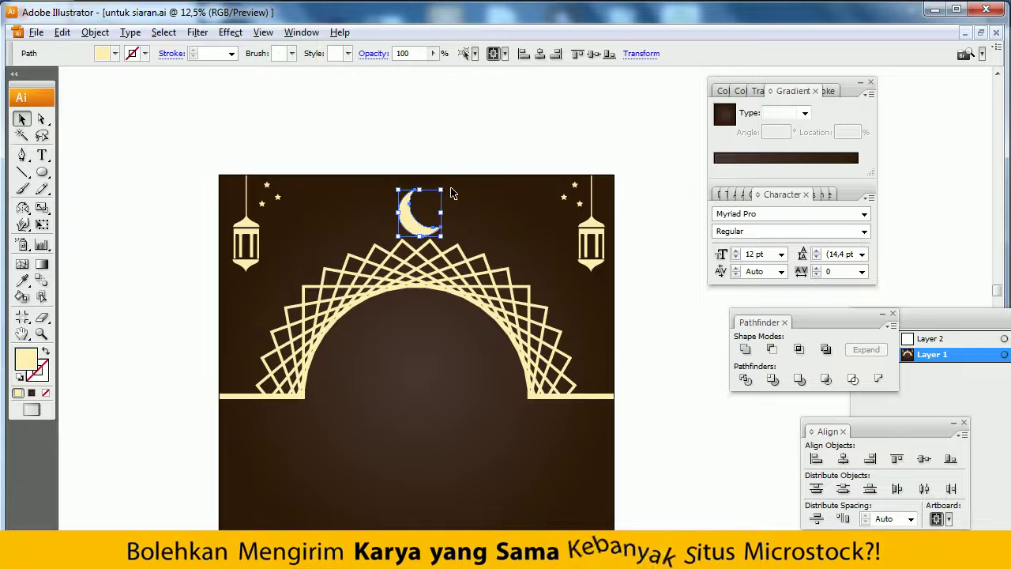
pyautogui.click(450, 188)
pyautogui.click(411, 211)
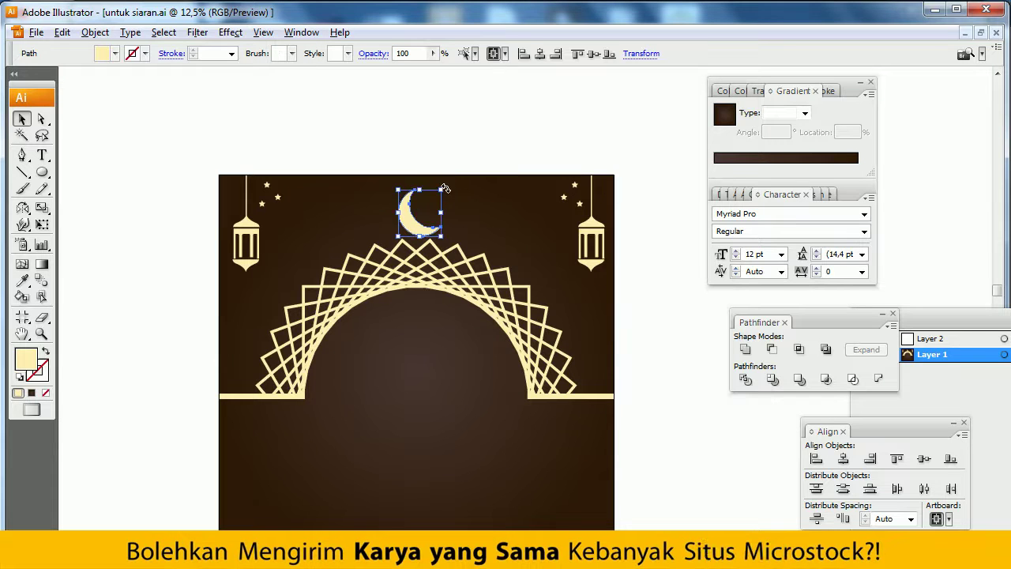
pyautogui.click(466, 244)
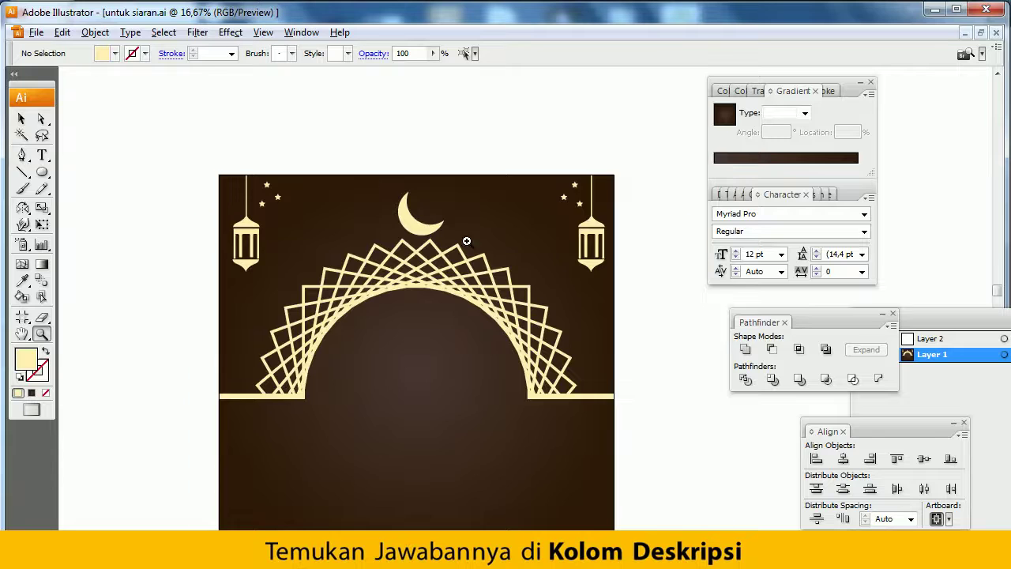
# Draw a large cream circle and move it into the opening of the arch.
pyautogui.click(466, 240)
pyautogui.keyDown('alt'); pyautogui.click(520, 353); pyautogui.keyUp('alt')
pyautogui.keyDown('alt'); pyautogui.click(522, 351); pyautogui.keyUp('alt')
pyautogui.keyDown('alt'); pyautogui.click(524, 350); pyautogui.keyUp('alt')
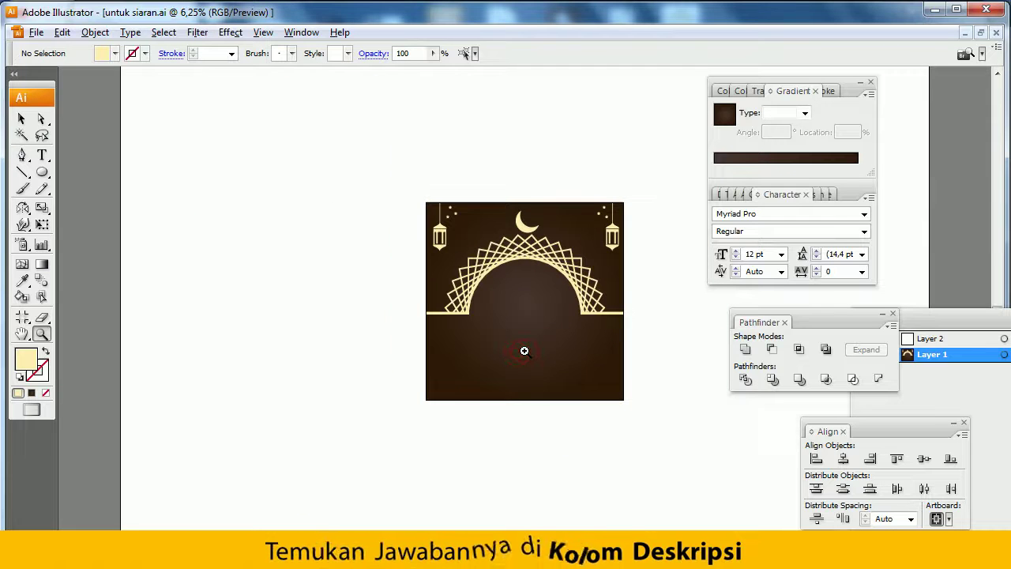
pyautogui.click(524, 350)
pyautogui.moveTo(536, 271); pyautogui.dragTo(487, 356)
pyautogui.click(43, 173)
pyautogui.moveTo(44, 175); pyautogui.dragTo(96, 208)
pyautogui.moveTo(361, 248); pyautogui.dragTo(559, 465)
pyautogui.press('v')
pyautogui.moveTo(488, 375)
pyautogui.mouseDown()
pyautogui.moveTo(464, 376)
pyautogui.moveTo(460, 359)
pyautogui.moveTo(435, 360)
pyautogui.mouseUp()
# Resize the cream circle to leave a narrow gap inside the arch's inner edge and widen it slightly from its centre.
pyautogui.moveTo(549, 231); pyautogui.dragTo(540, 241)
pyautogui.moveTo(486, 309)
pyautogui.mouseDown()
pyautogui.moveTo(484, 300)
pyautogui.moveTo(477, 312)
pyautogui.mouseUp()
pyautogui.hotkey('ctrl', 'shift', 'a')
pyautogui.click(427, 333)
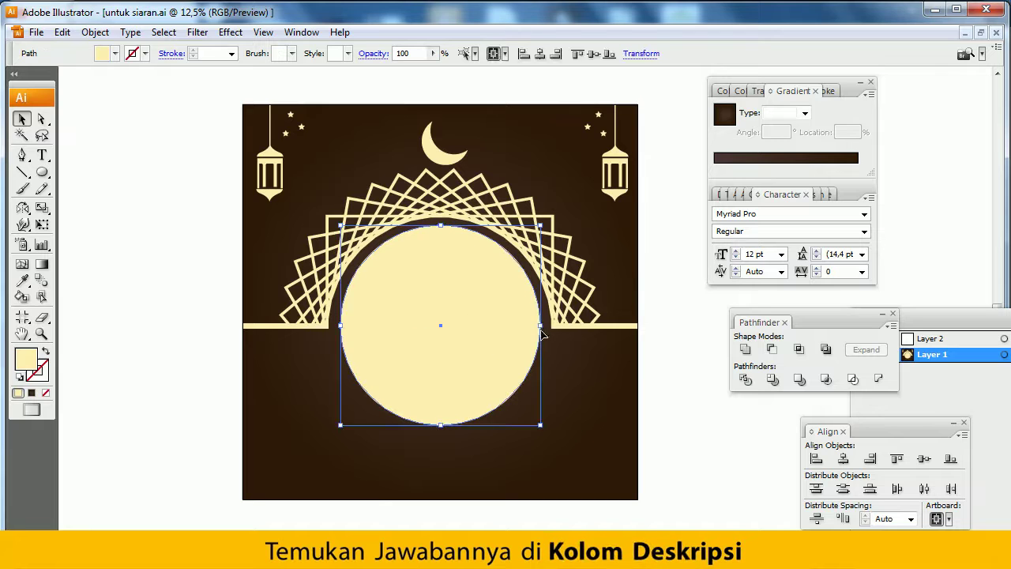
pyautogui.moveTo(541, 325); pyautogui.dragTo(542, 325)
pyautogui.hotkey('ctrl', 'shift', 'a')
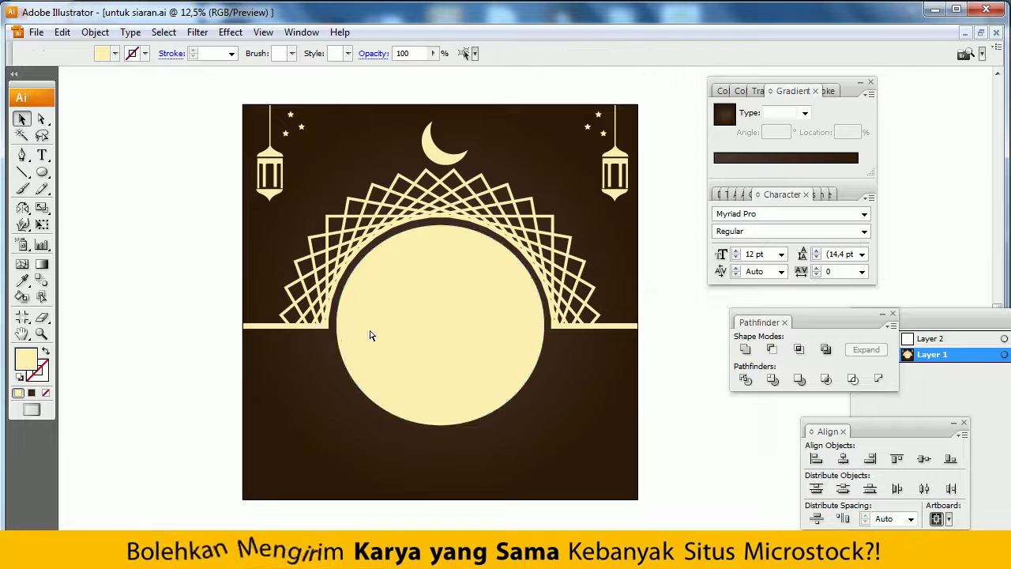
# Draw a cream rectangle about 4632 px wide over the artboard's lower part and unite it with the circle using Pathfinder, expanding the result.
pyautogui.moveTo(44, 179); pyautogui.dragTo(71, 178)
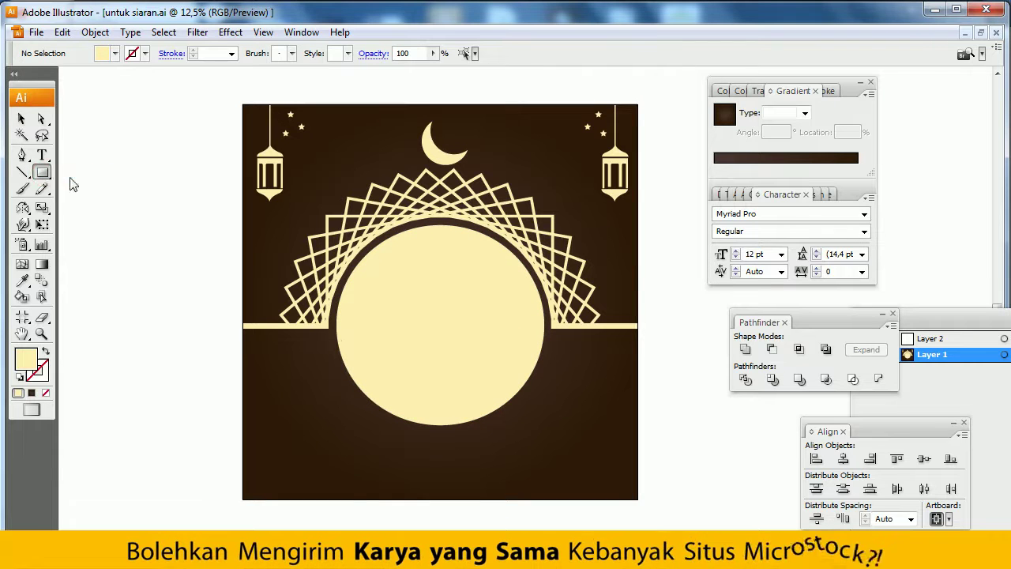
pyautogui.moveTo(578, 440); pyautogui.dragTo(690, 517)
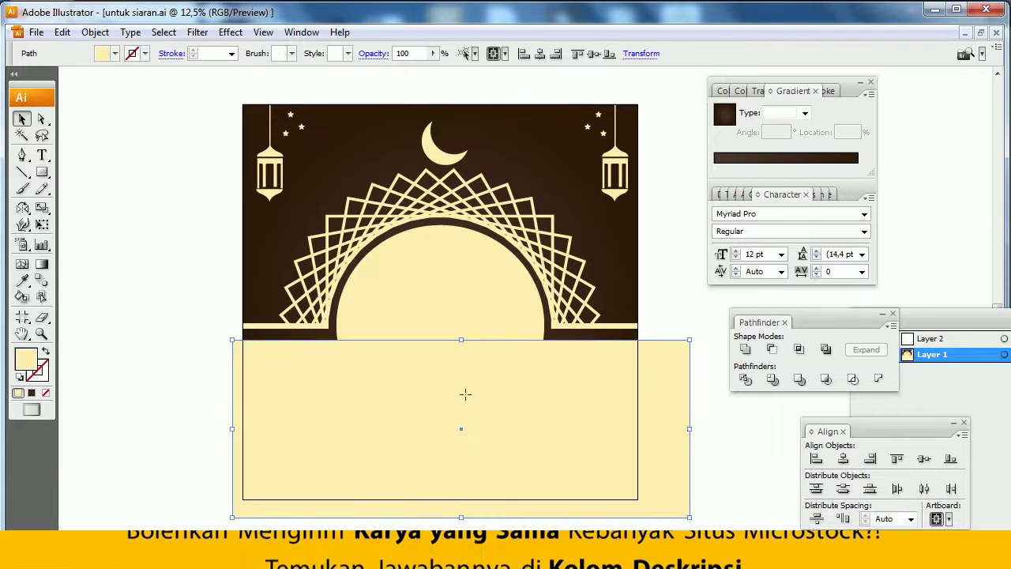
pyautogui.press('v')
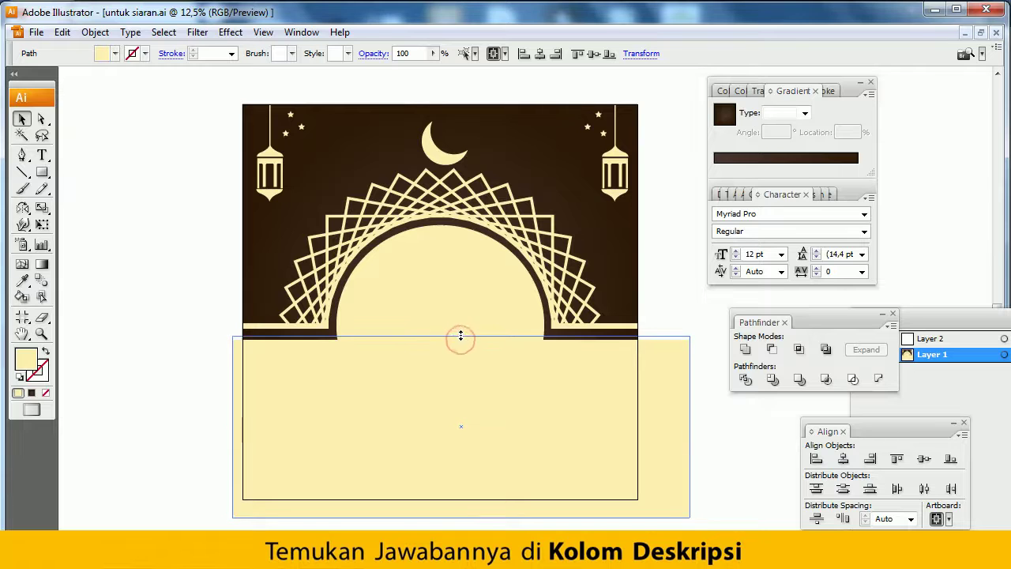
pyautogui.keyDown('shift'); pyautogui.click(466, 298); pyautogui.keyUp('shift')
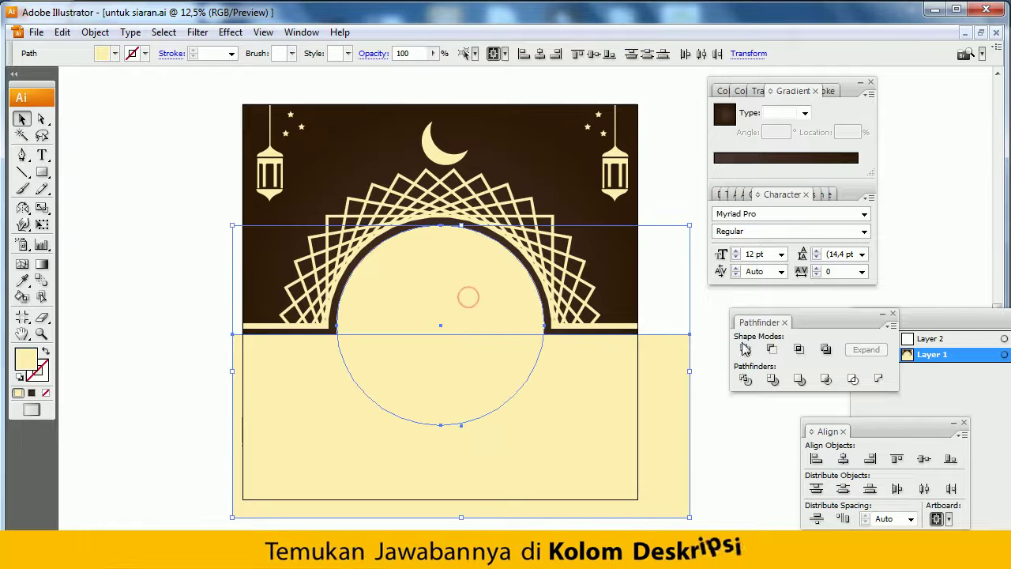
pyautogui.click(744, 349)
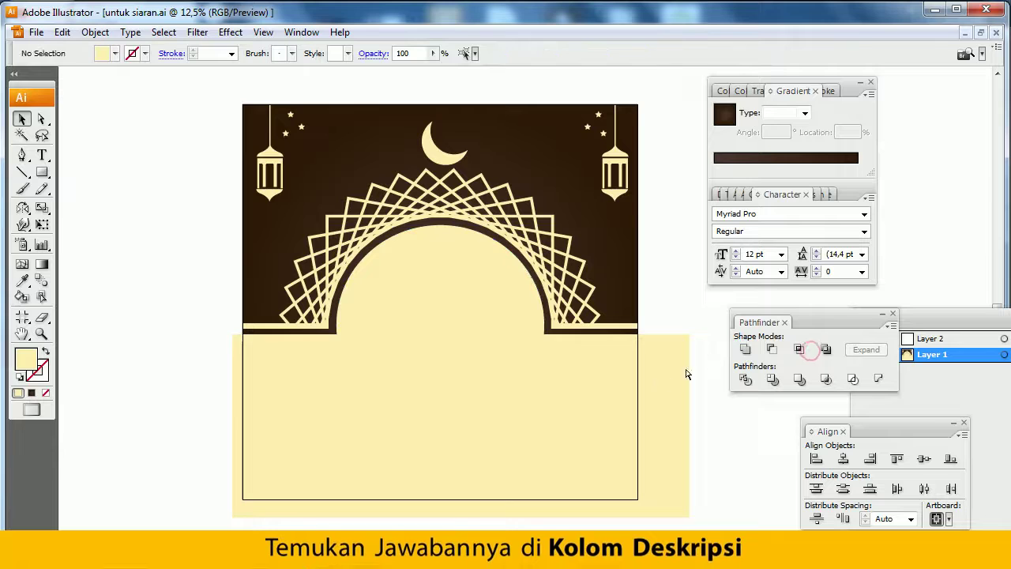
# Align the two right-hand anchor points of the cream panel to the artboard's right edge.
pyautogui.click(689, 332)
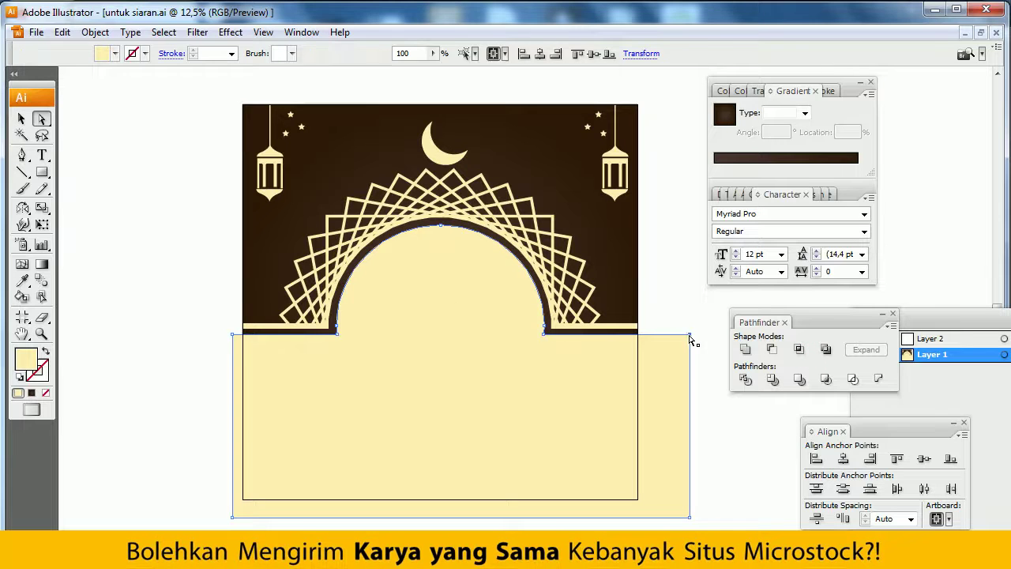
pyautogui.click(690, 335)
pyautogui.keyDown('shift'); pyautogui.click(689, 517); pyautogui.keyUp('shift')
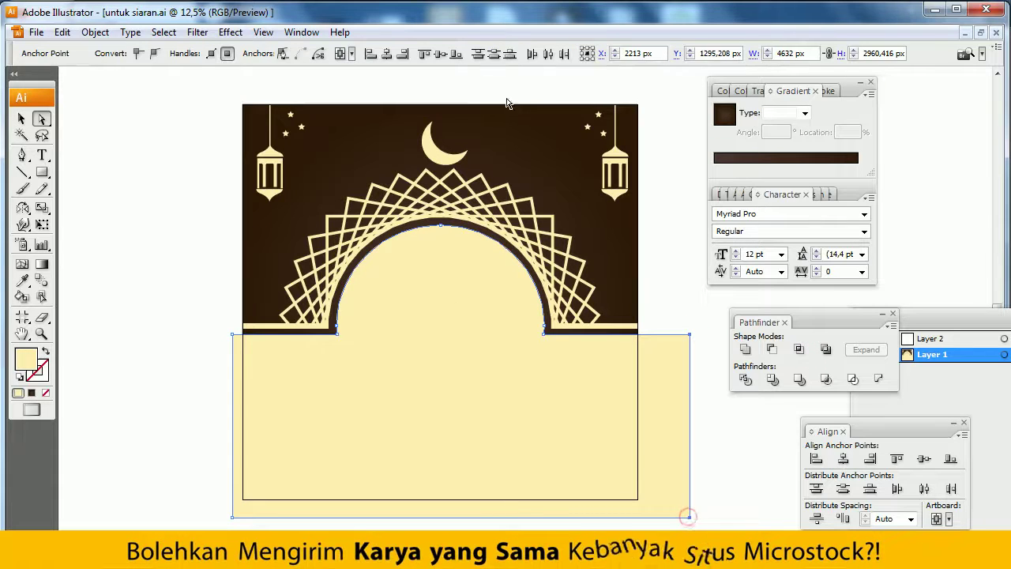
pyautogui.click(370, 54)
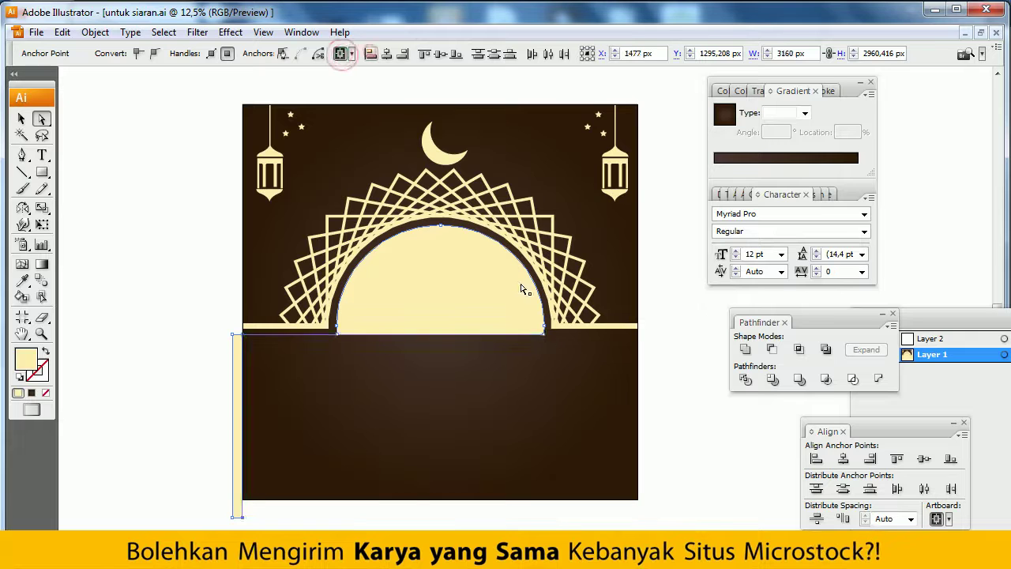
pyautogui.hotkey('ctrl', 'z')
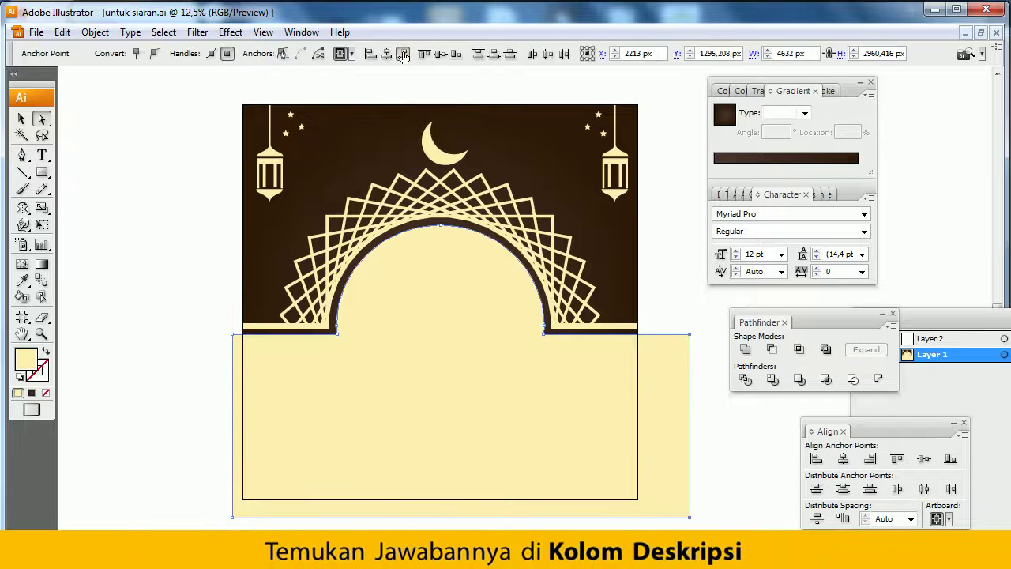
pyautogui.click(402, 54)
# Align the cream panel's bottom anchor points to the artboard's lower edge and its left-hand anchor points to the left edge.
pyautogui.keyDown('ctrl'); pyautogui.keyDown('alt'); pyautogui.click(601, 376); pyautogui.keyUp('alt'); pyautogui.keyUp('ctrl')
pyautogui.click(453, 440)
pyautogui.moveTo(453, 439); pyautogui.dragTo(623, 398)
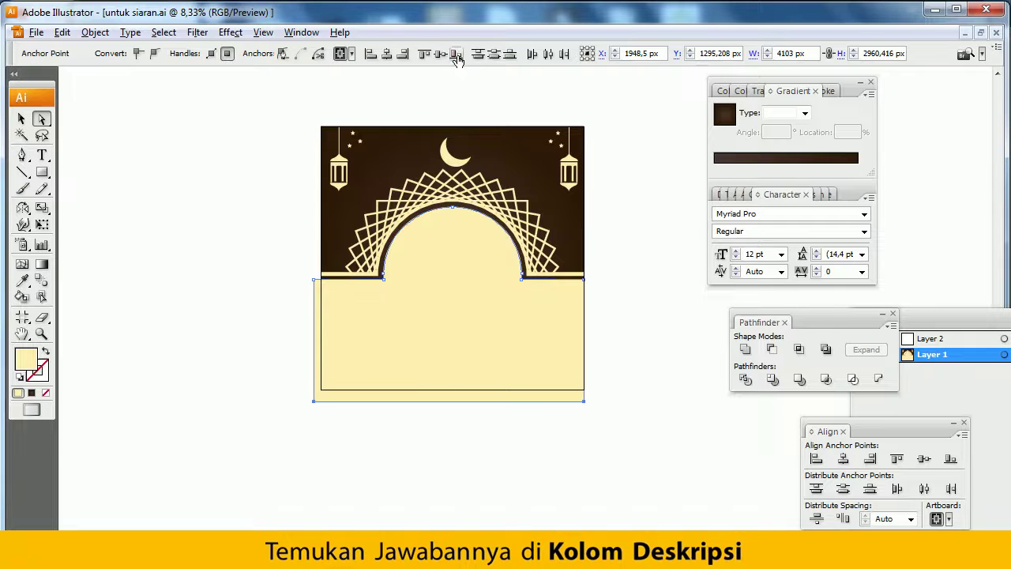
pyautogui.click(456, 54)
pyautogui.moveTo(273, 269); pyautogui.dragTo(319, 403)
pyautogui.click(371, 53)
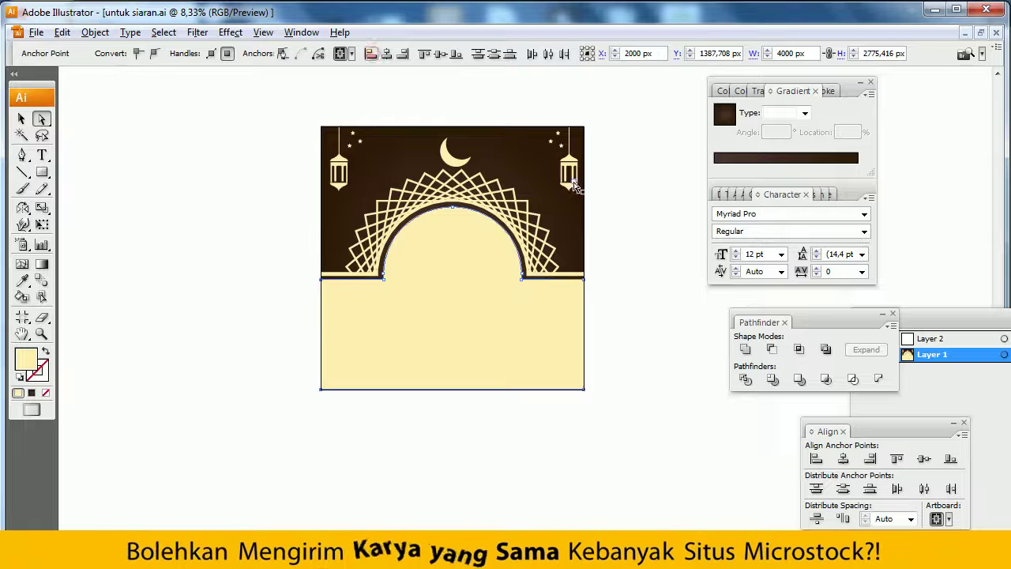
pyautogui.click(605, 304)
# Fill the arch ornament with a radial gradient from cream in the centre to the golden brown swatch at 100%.
pyautogui.press('z')
pyautogui.click(587, 303)
pyautogui.moveTo(587, 303); pyautogui.dragTo(639, 324)
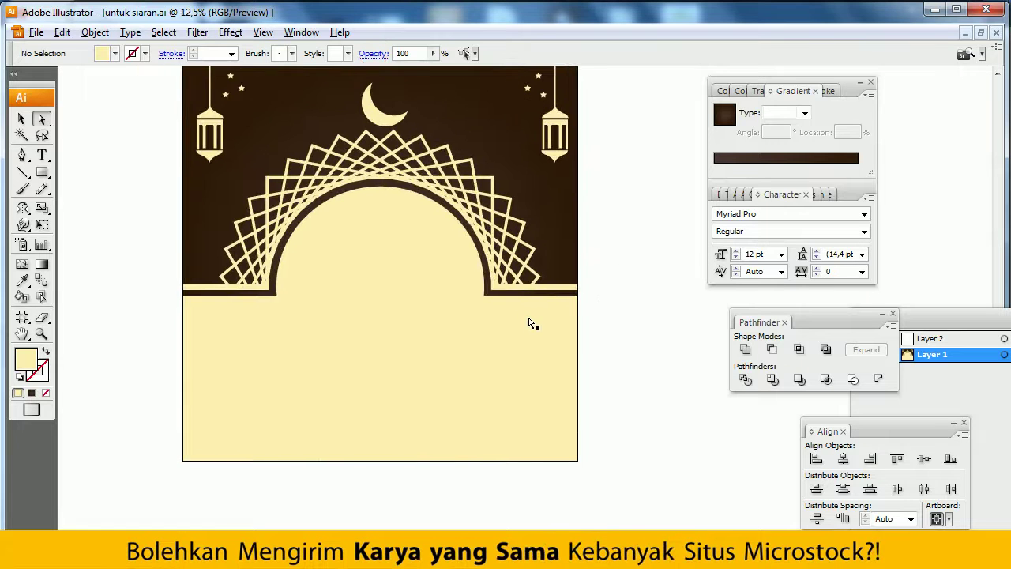
pyautogui.keyDown('ctrl'); pyautogui.keyDown('alt'); pyautogui.click(528, 308); pyautogui.keyUp('alt'); pyautogui.keyUp('ctrl')
pyautogui.moveTo(522, 305); pyautogui.dragTo(512, 362)
pyautogui.click(499, 386)
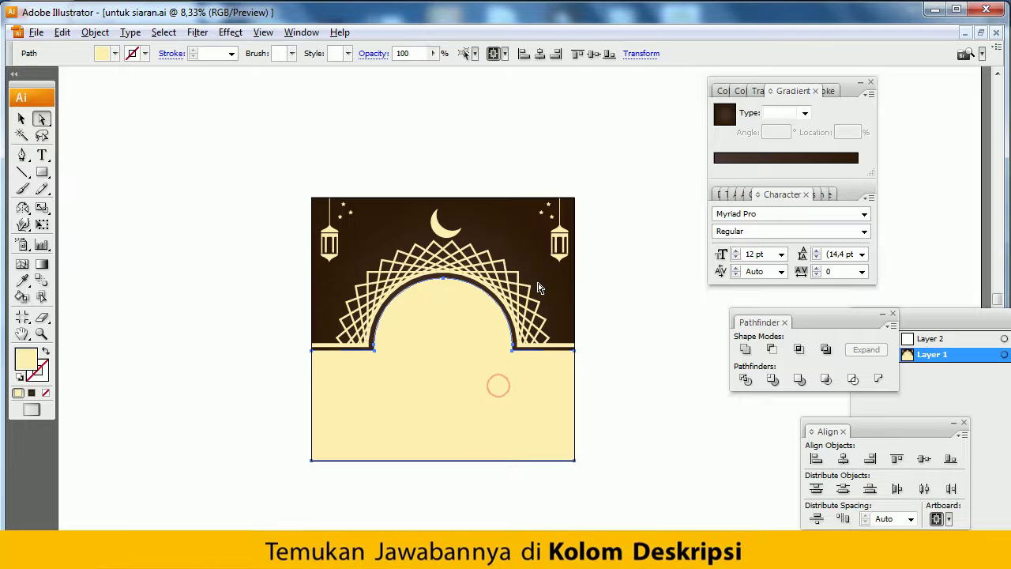
pyautogui.click(514, 286)
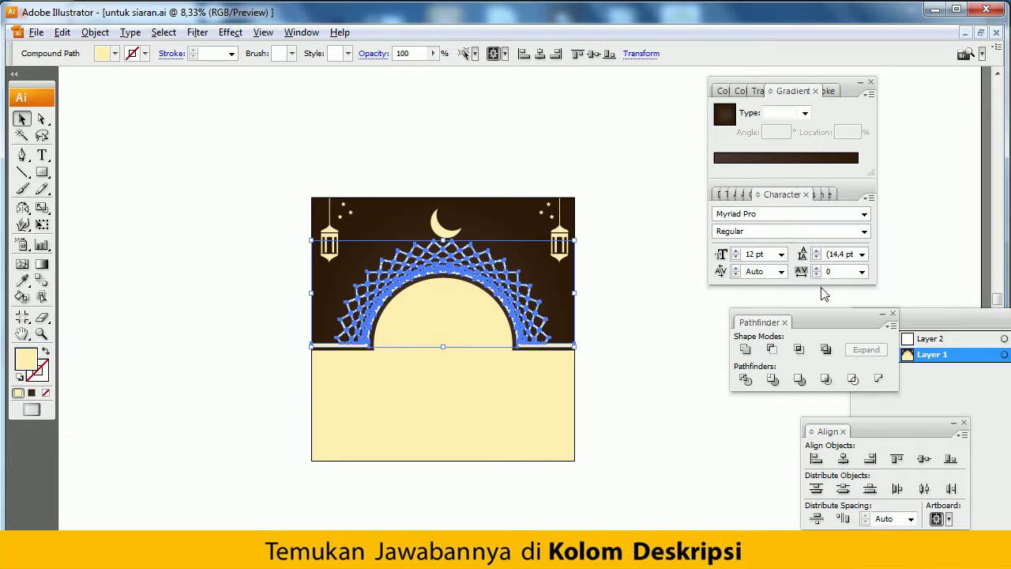
pyautogui.click(308, 33)
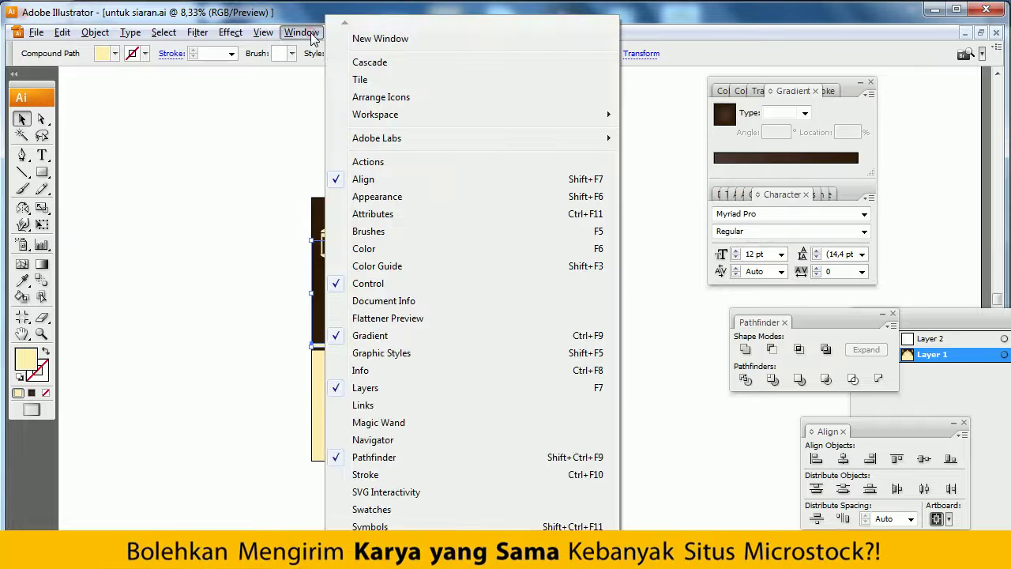
pyautogui.click(386, 507)
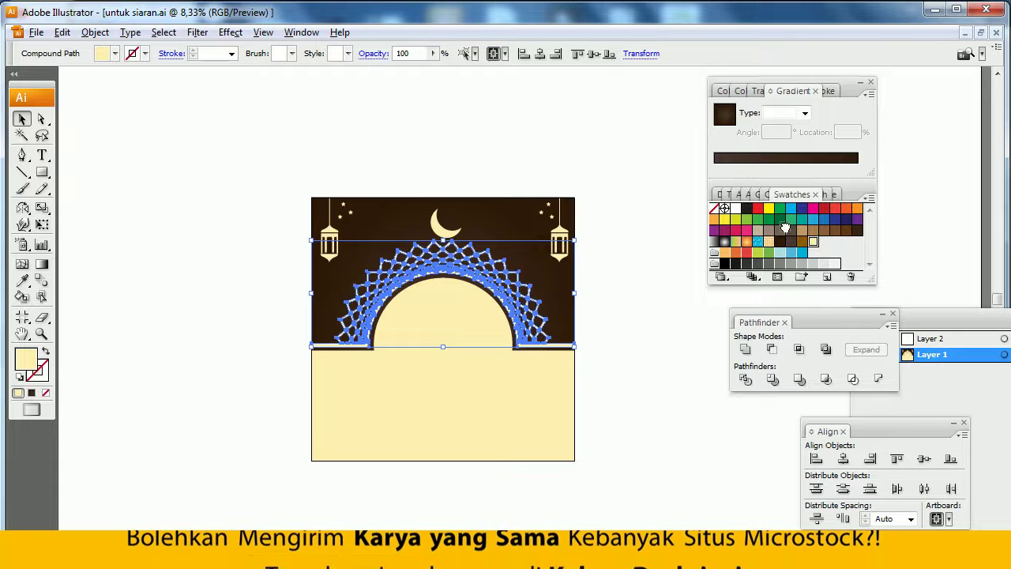
pyautogui.click(715, 170)
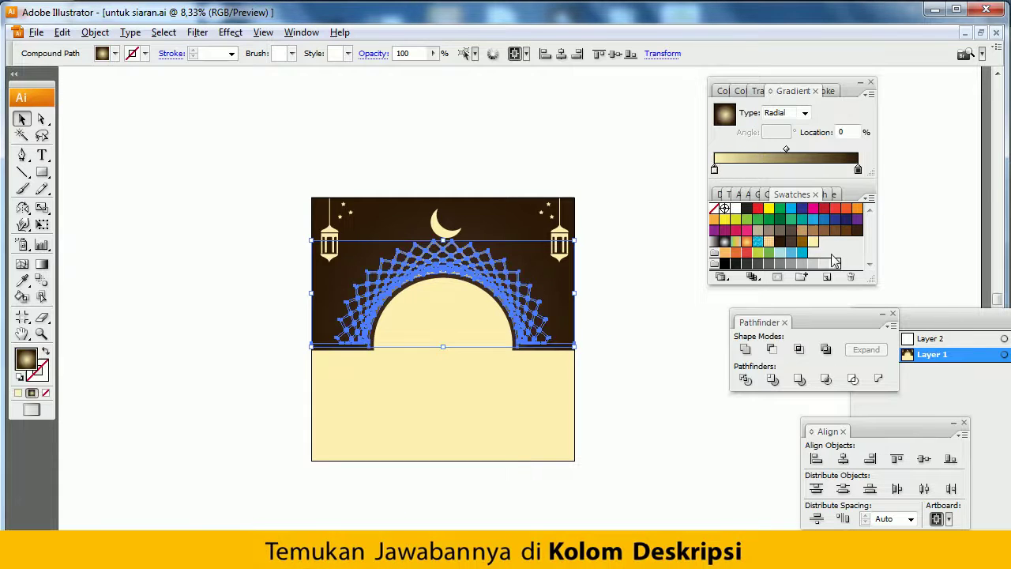
pyautogui.moveTo(802, 245); pyautogui.dragTo(858, 170)
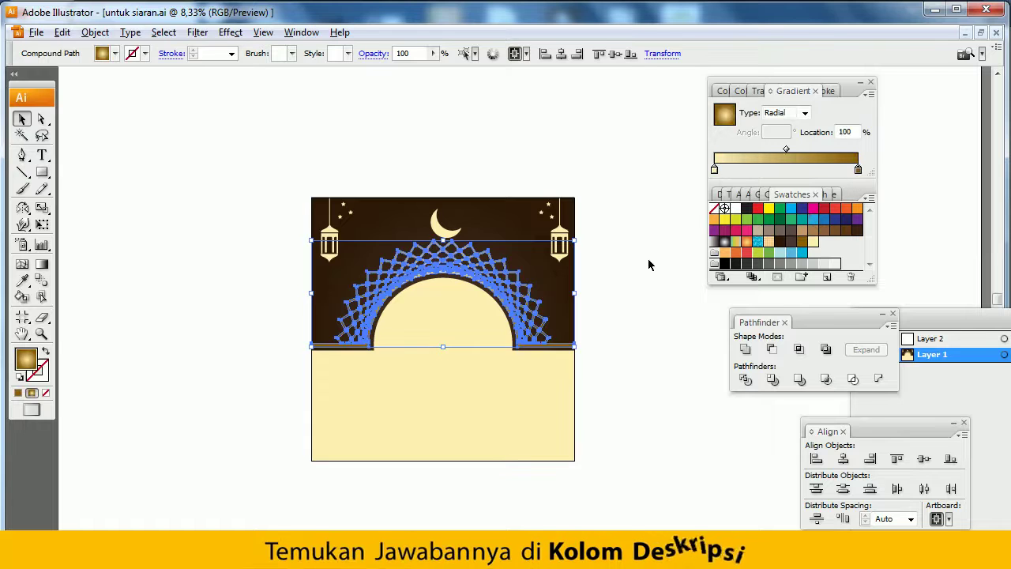
# Try a four-stop radial gradient on the arch, with brown at 35,71%, cream at 67,58% and brown at the end.
pyautogui.click(616, 279)
pyautogui.press('z')
pyautogui.click(611, 286)
pyautogui.press('v')
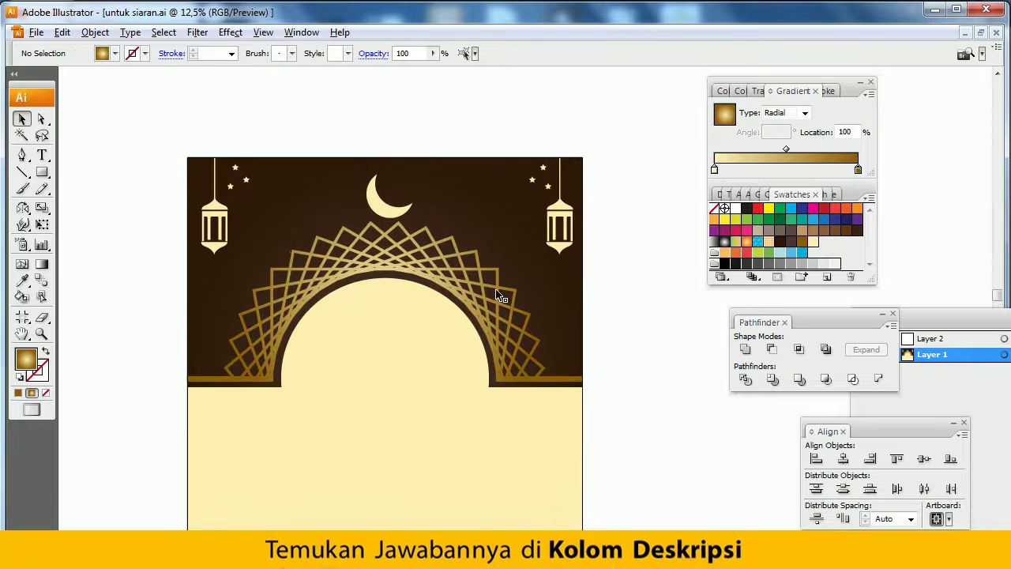
pyautogui.click(497, 292)
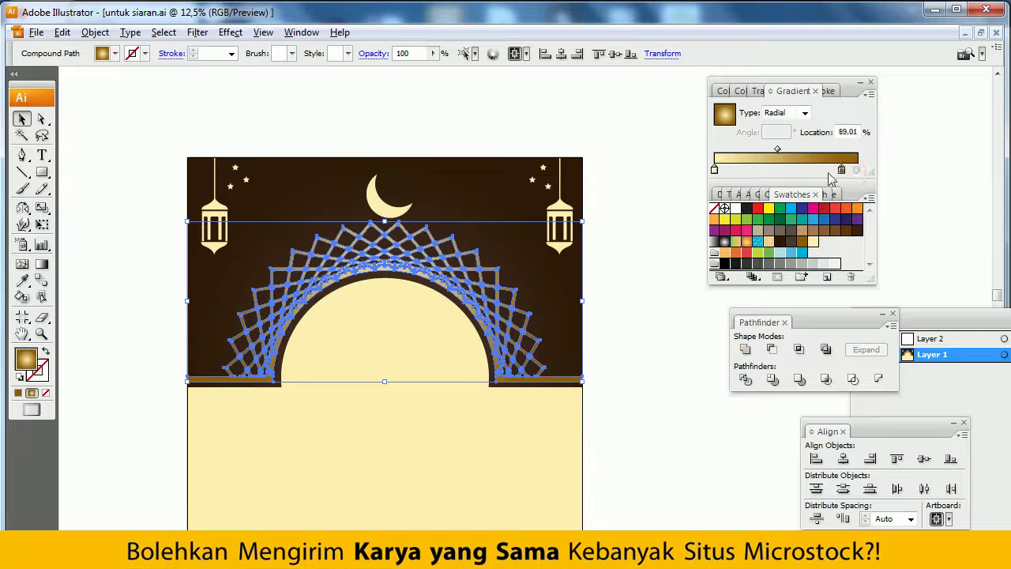
pyautogui.moveTo(829, 174); pyautogui.dragTo(753, 174)
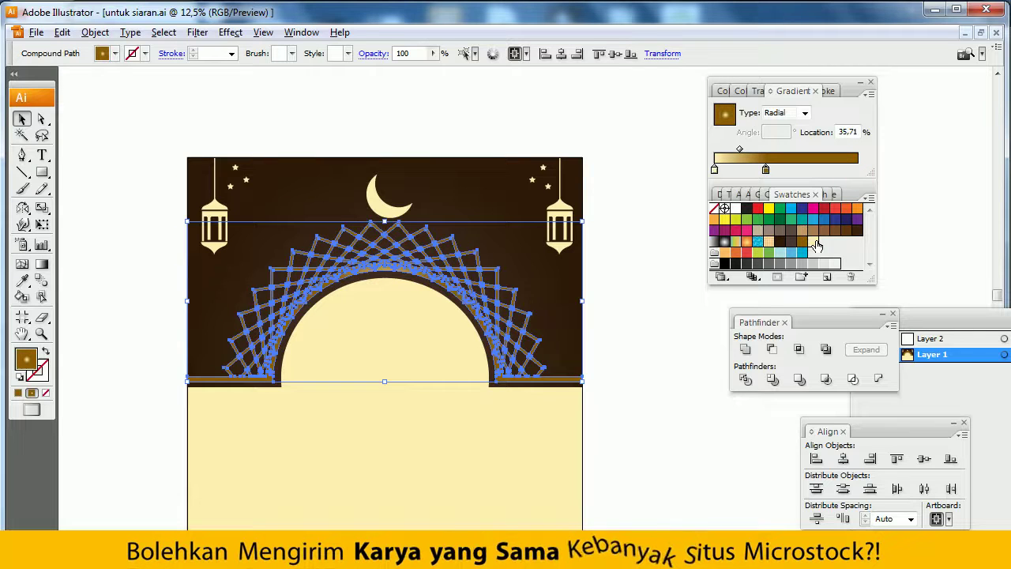
pyautogui.moveTo(813, 242); pyautogui.dragTo(857, 170)
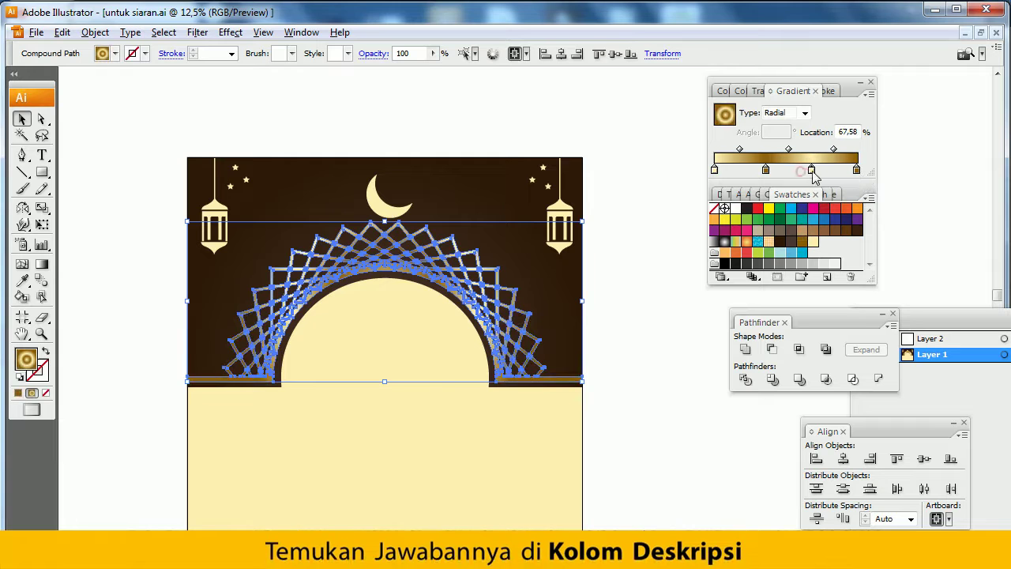
pyautogui.click(647, 307)
pyautogui.moveTo(635, 317); pyautogui.dragTo(682, 306)
pyautogui.press('v')
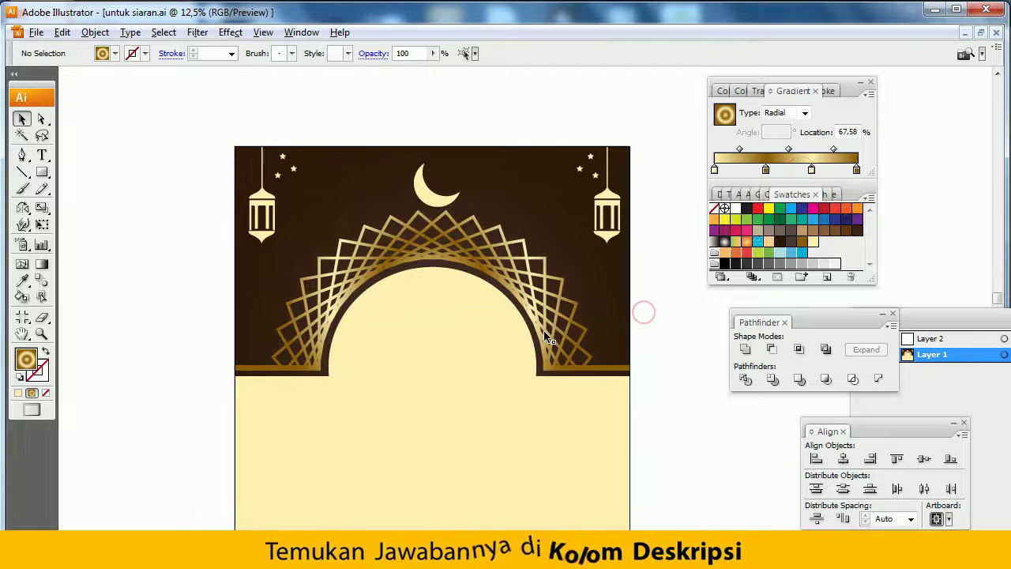
# Remove the extra stops from the arch's radial gradient, keeping cream at the start and golden brown at 100%.
pyautogui.click(547, 331)
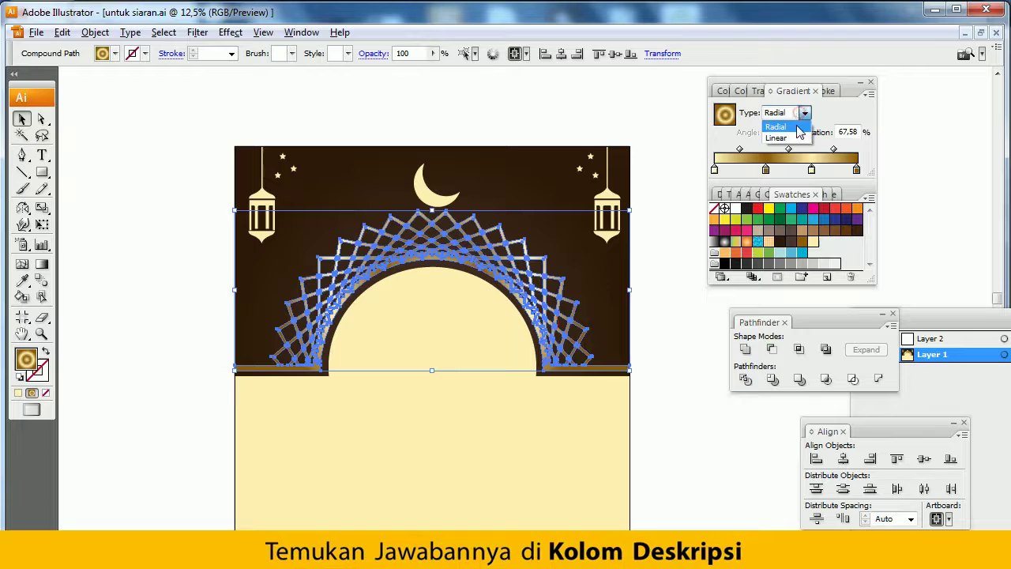
pyautogui.click(790, 127)
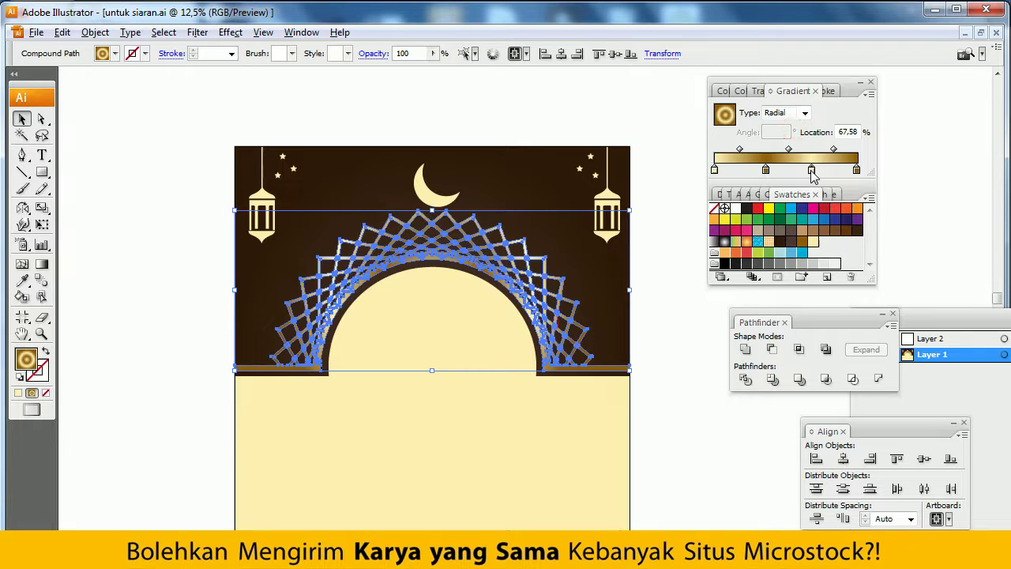
pyautogui.click(765, 168)
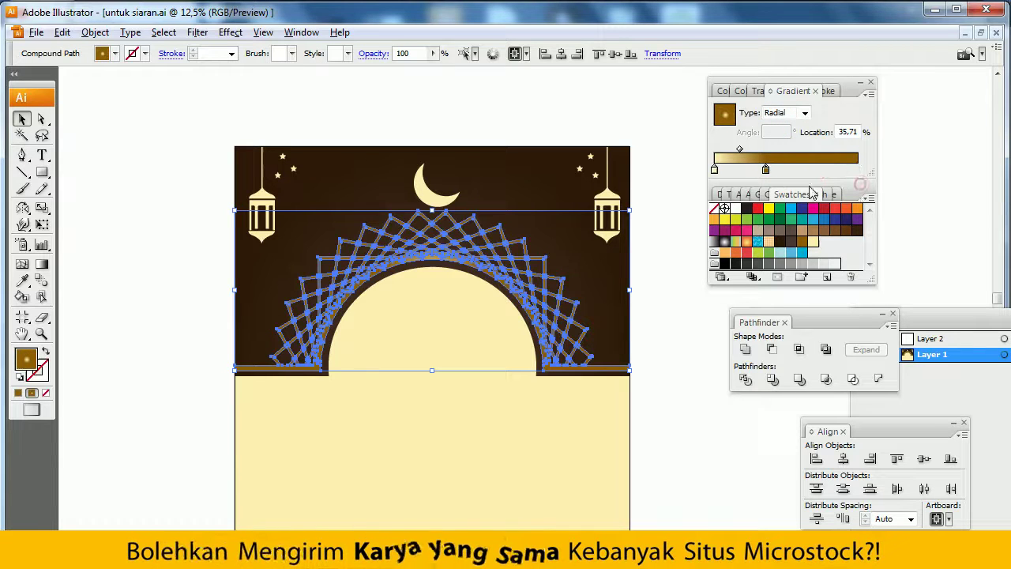
pyautogui.click(857, 169)
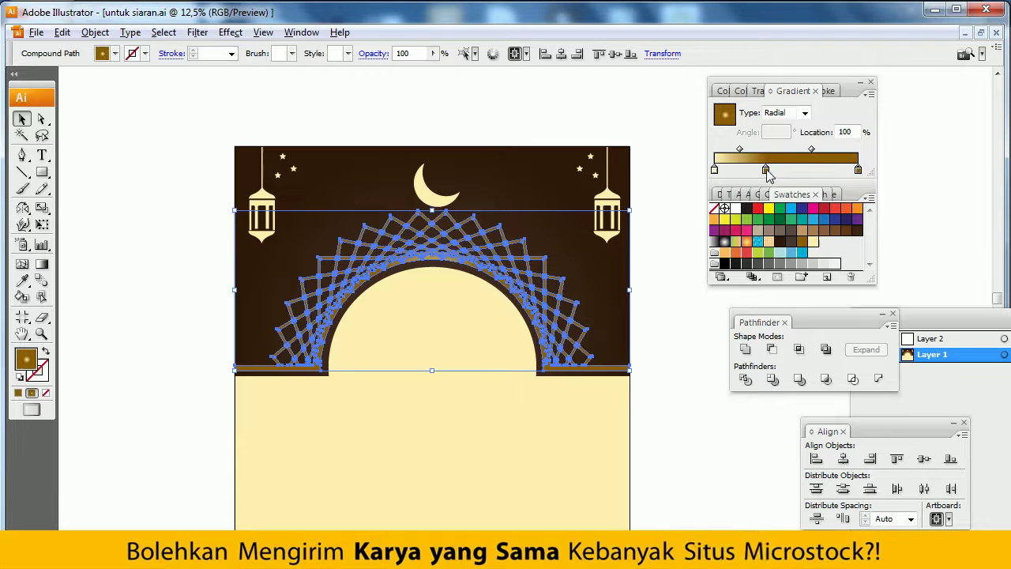
pyautogui.hotkey('ctrl', 'shift', 'a')
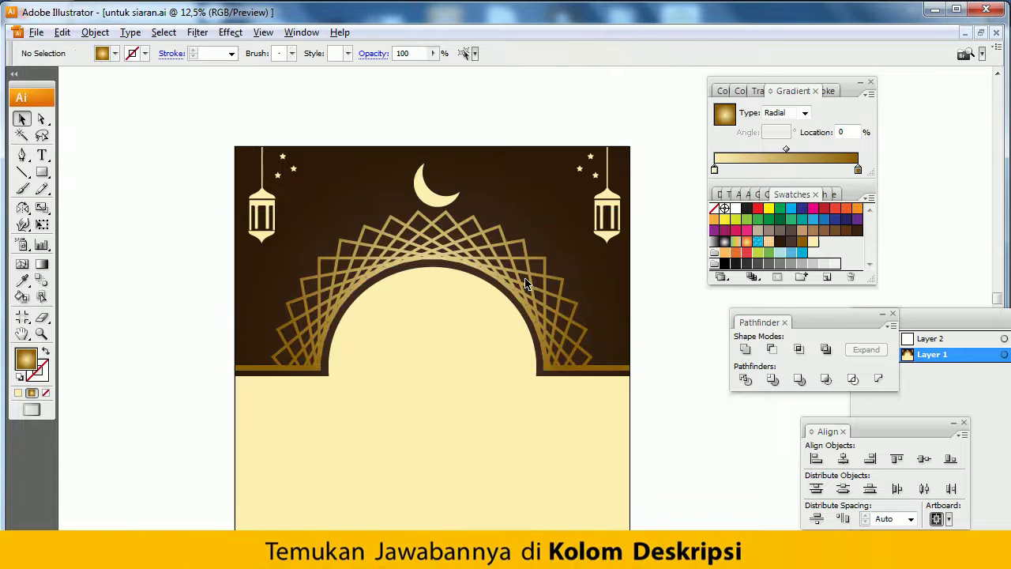
# Redraw the arch's radial gradient with the Gradient tool from the middle of its base to just beyond the artboard's right edge.
pyautogui.click(506, 286)
pyautogui.click(41, 264)
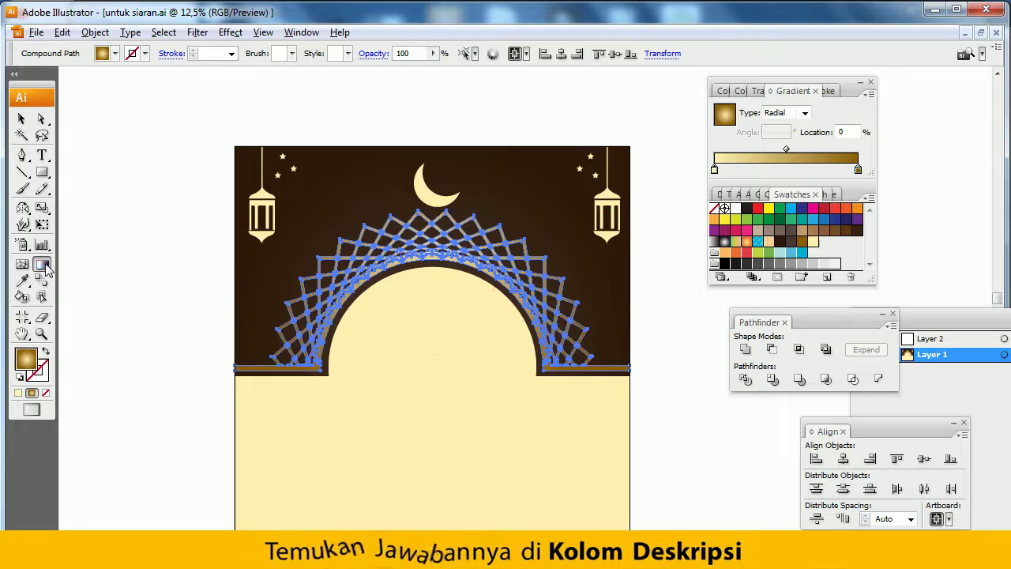
pyautogui.moveTo(438, 369); pyautogui.dragTo(445, 148)
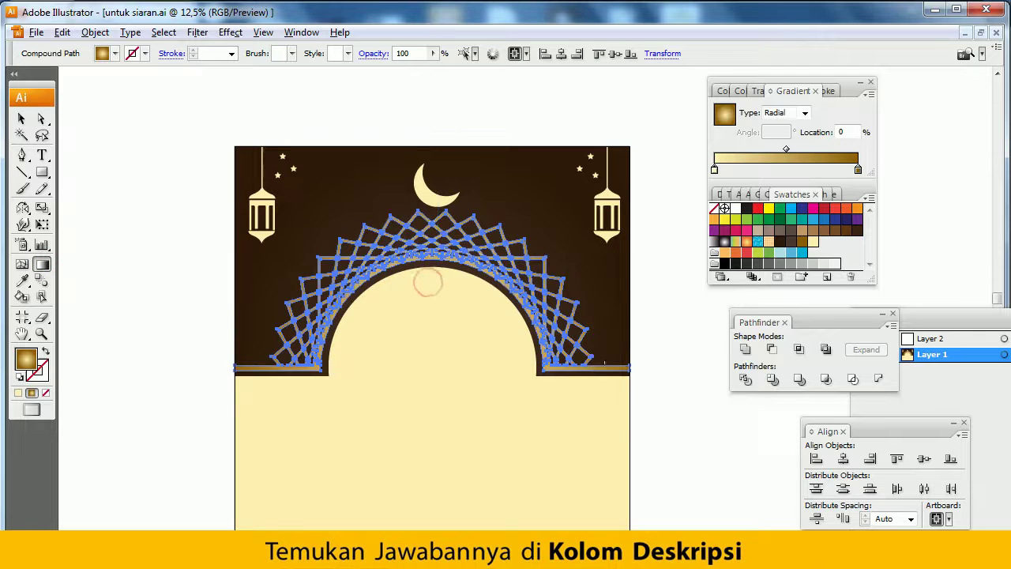
pyautogui.moveTo(436, 368); pyautogui.dragTo(667, 369)
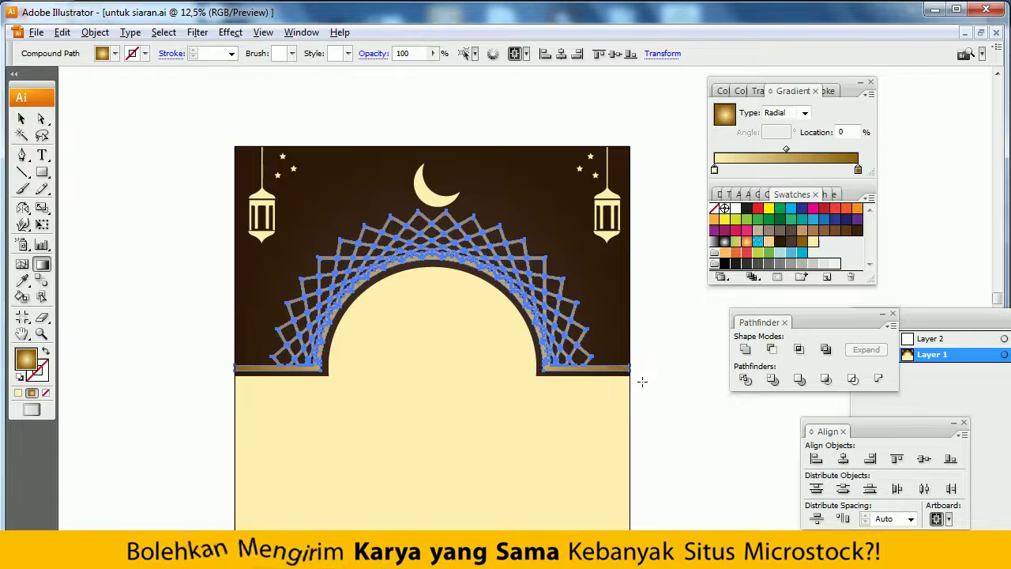
pyautogui.hotkey('ctrl', 'shift', 'a')
# Enlarge the lighter centre of the background's radial gradient by setting its first stop to 17,03% and shifting the midpoint outward.
pyautogui.press('z')
pyautogui.keyDown('alt'); pyautogui.click(590, 361); pyautogui.keyUp('alt')
pyautogui.moveTo(559, 340); pyautogui.dragTo(583, 414)
pyautogui.press('v')
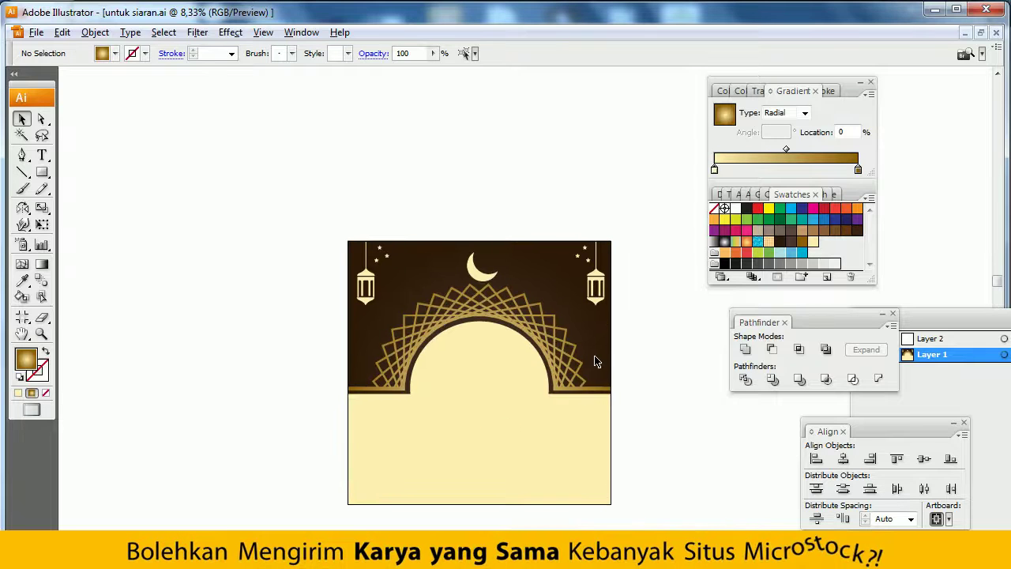
pyautogui.click(567, 301)
pyautogui.hotkey('ctrl', '2')
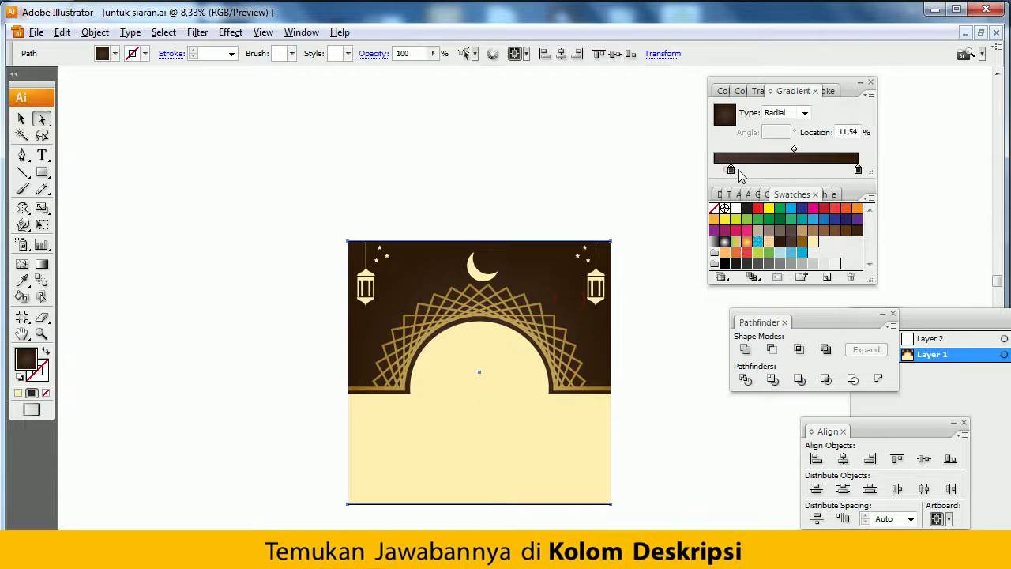
pyautogui.moveTo(806, 150); pyautogui.dragTo(838, 150)
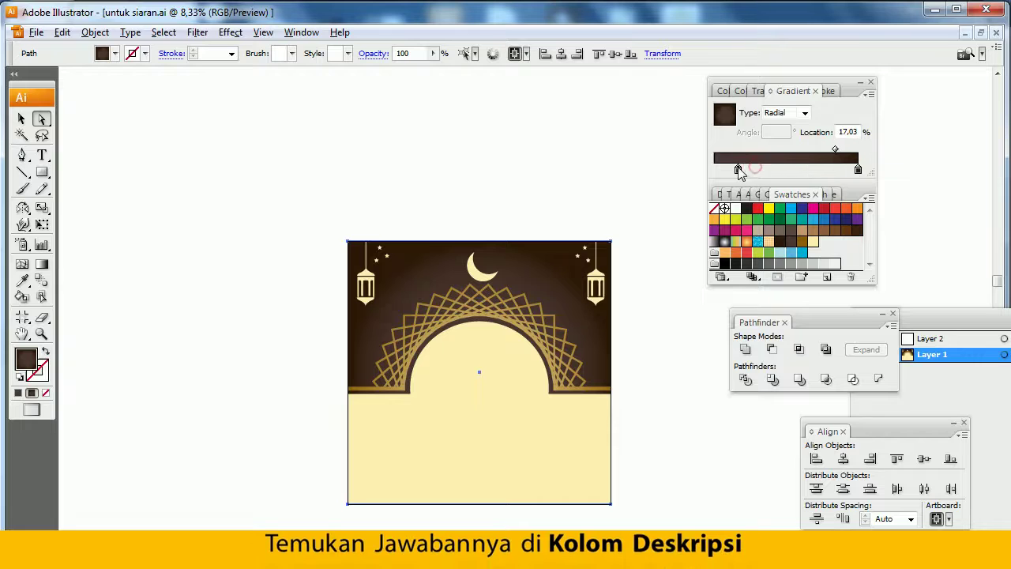
pyautogui.moveTo(755, 169); pyautogui.dragTo(738, 169)
pyautogui.moveTo(829, 150); pyautogui.dragTo(808, 150)
pyautogui.hotkey('ctrl', 'shift', 'a')
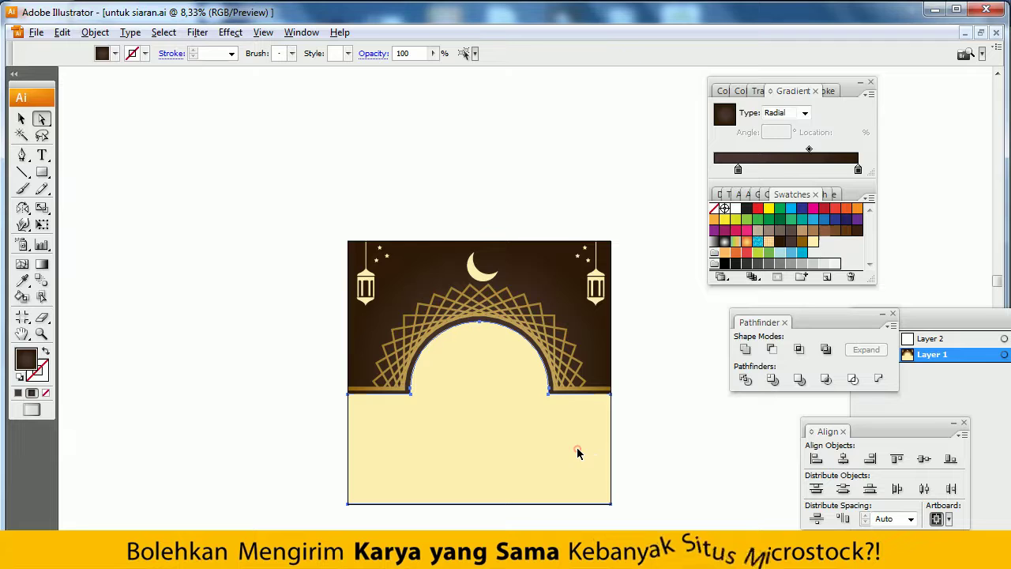
# Copy the background's dark brown radial gradient to the domed cream panel and redraw it from the panel's base up past the dome.
pyautogui.click(577, 452)
pyautogui.click(574, 276)
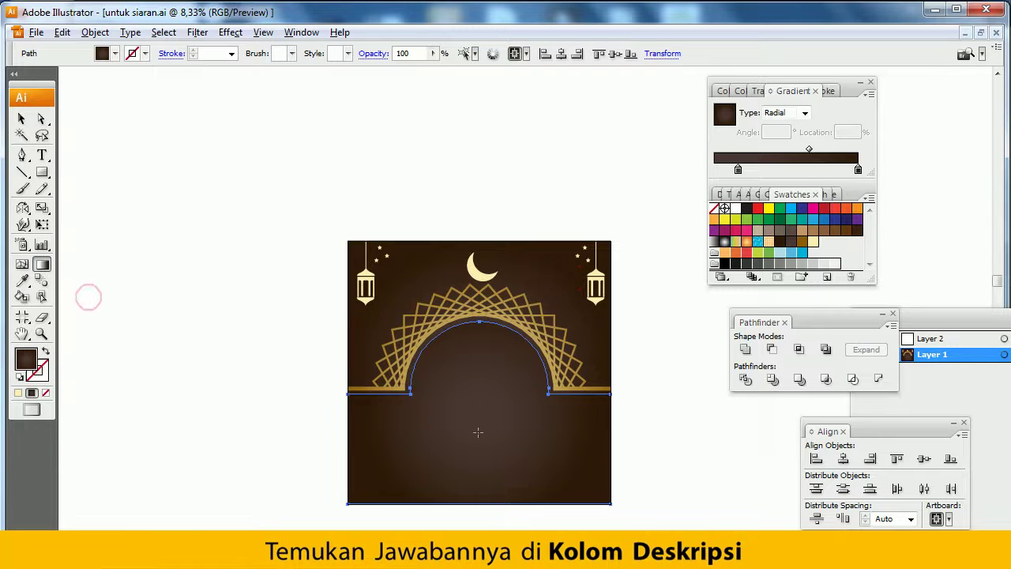
pyautogui.moveTo(485, 292); pyautogui.dragTo(485, 308)
pyautogui.moveTo(485, 499); pyautogui.dragTo(505, 273)
pyautogui.moveTo(472, 236); pyautogui.dragTo(473, 240)
pyautogui.keyDown('ctrl'); pyautogui.click(625, 285); pyautogui.keyUp('ctrl')
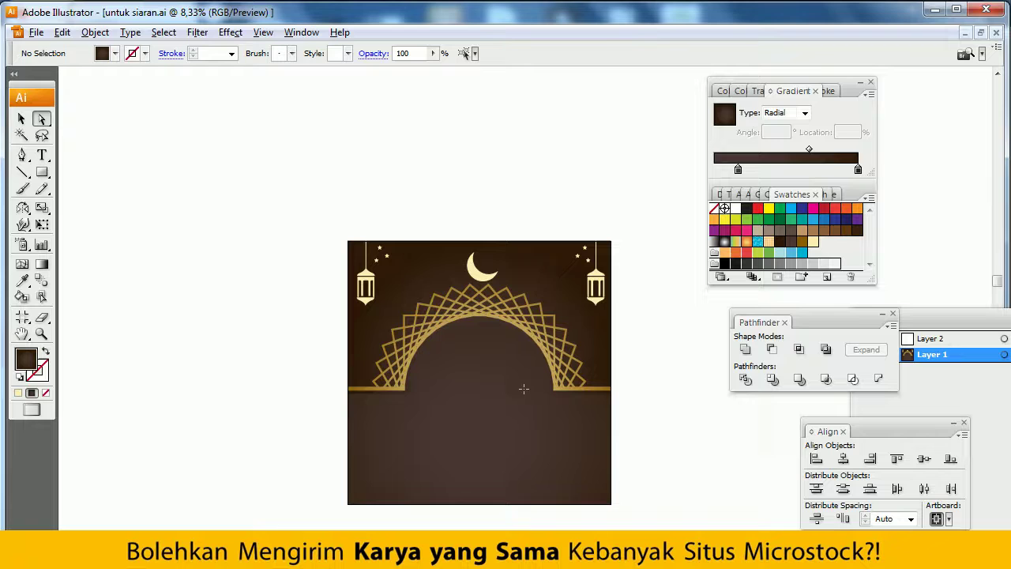
# Change the domed panel's gradient to Linear and run it at 90° from the panel's base to just above the dome.
pyautogui.click(804, 115)
pyautogui.click(790, 134)
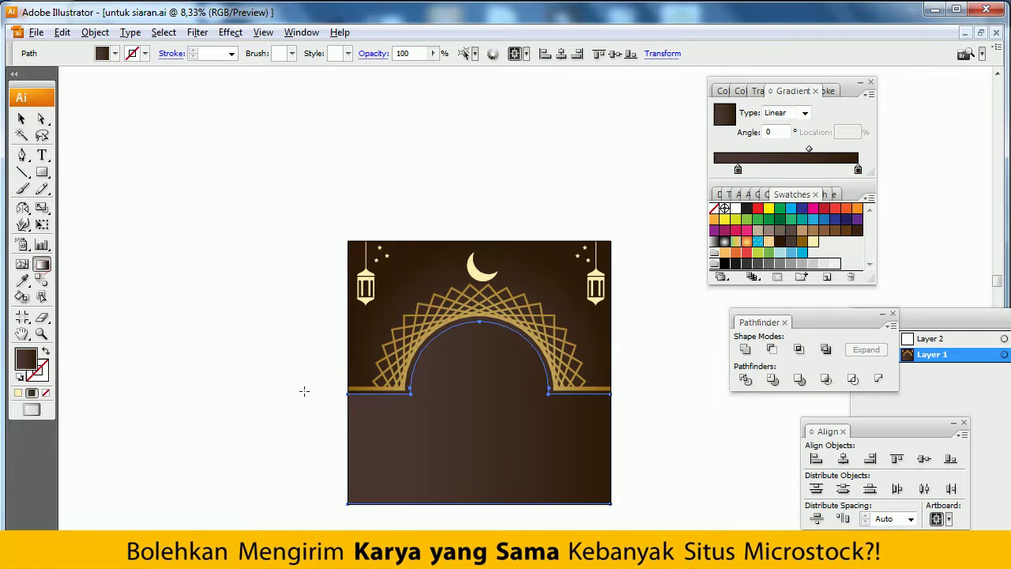
pyautogui.moveTo(467, 495); pyautogui.dragTo(479, 310)
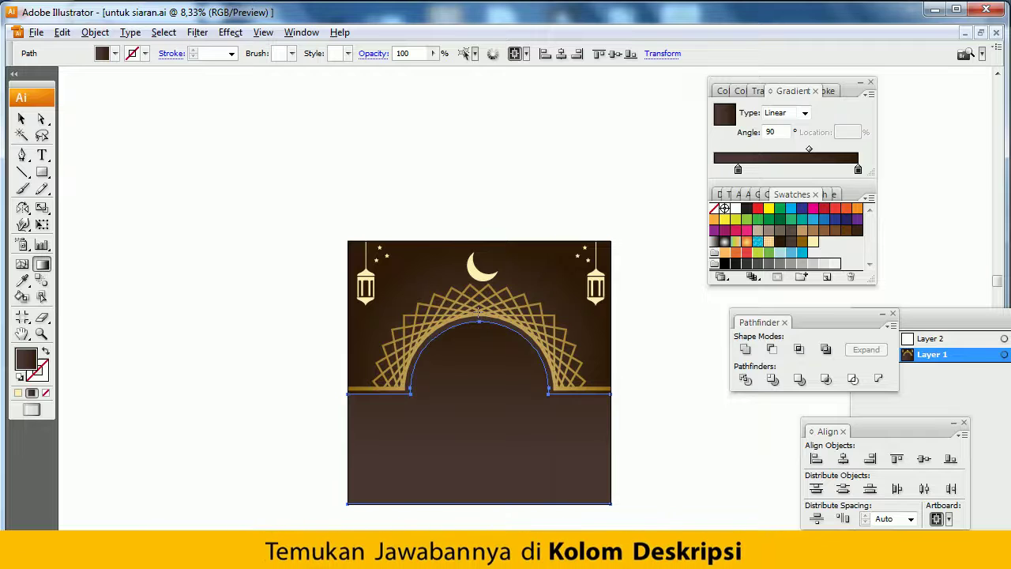
pyautogui.hotkey('ctrl', 'shift', 'a')
pyautogui.click(594, 402)
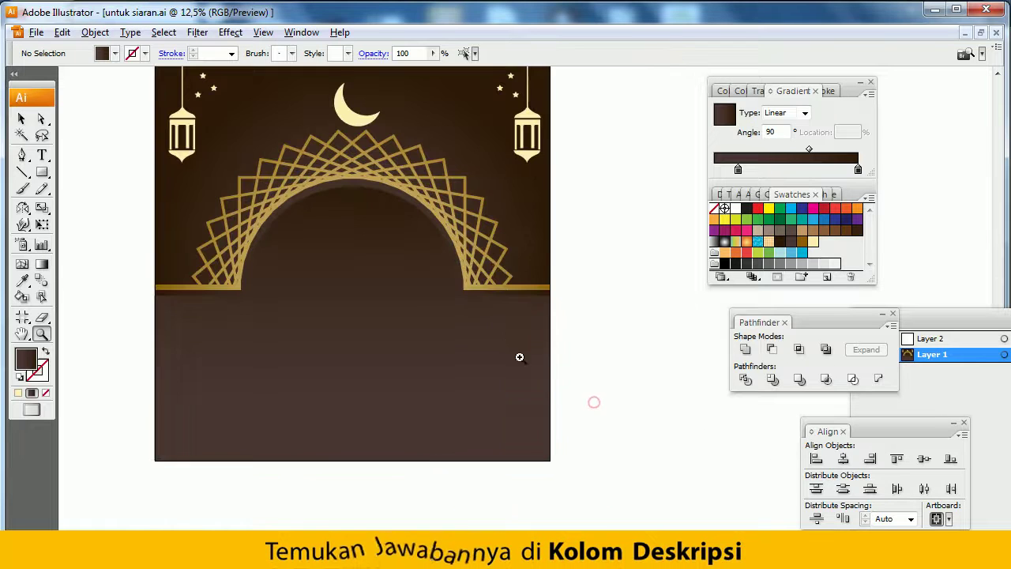
# Try lowering the domed panel's front copy slightly and filling the panel behind it with the dark brown swatch.
pyautogui.moveTo(433, 300); pyautogui.dragTo(533, 348)
pyautogui.press('a')
pyautogui.click(496, 315)
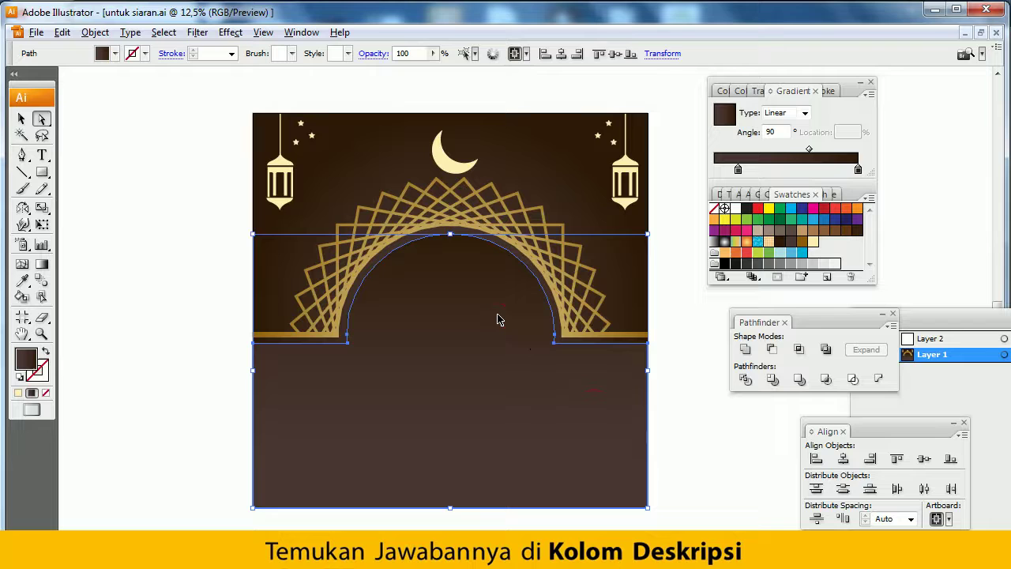
pyautogui.click(451, 234)
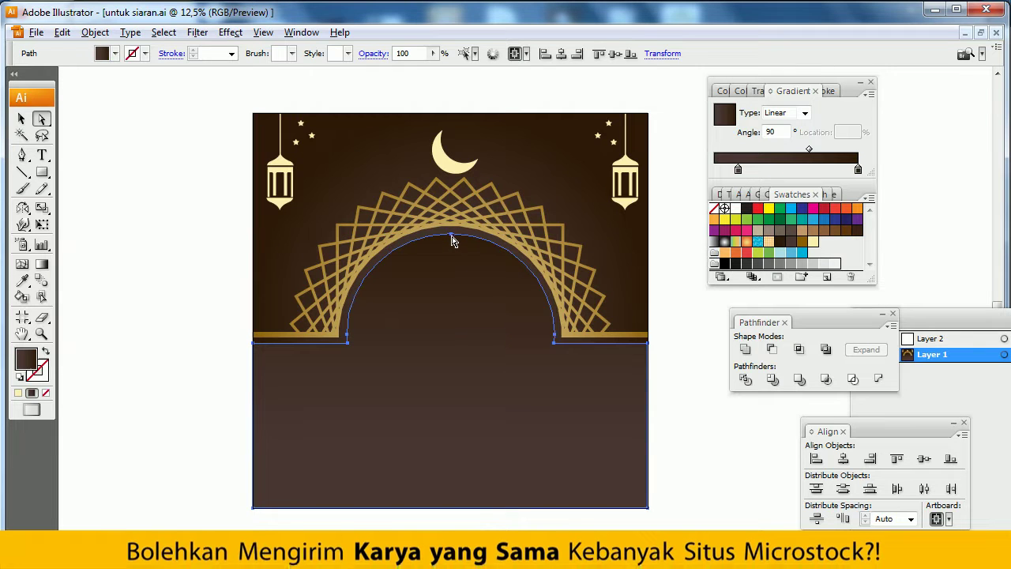
pyautogui.moveTo(451, 236); pyautogui.dragTo(451, 245)
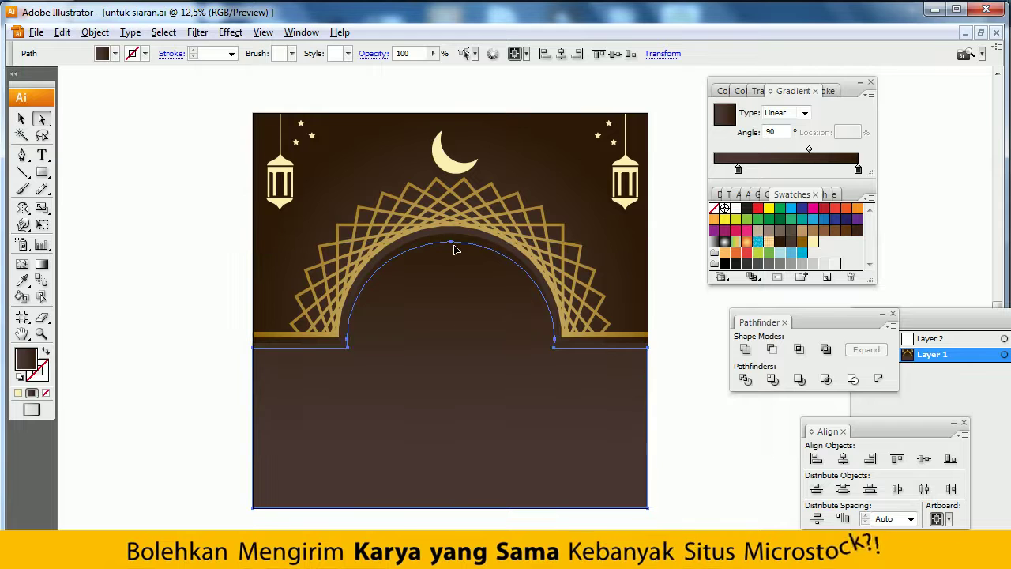
pyautogui.click(802, 241)
pyautogui.click(780, 243)
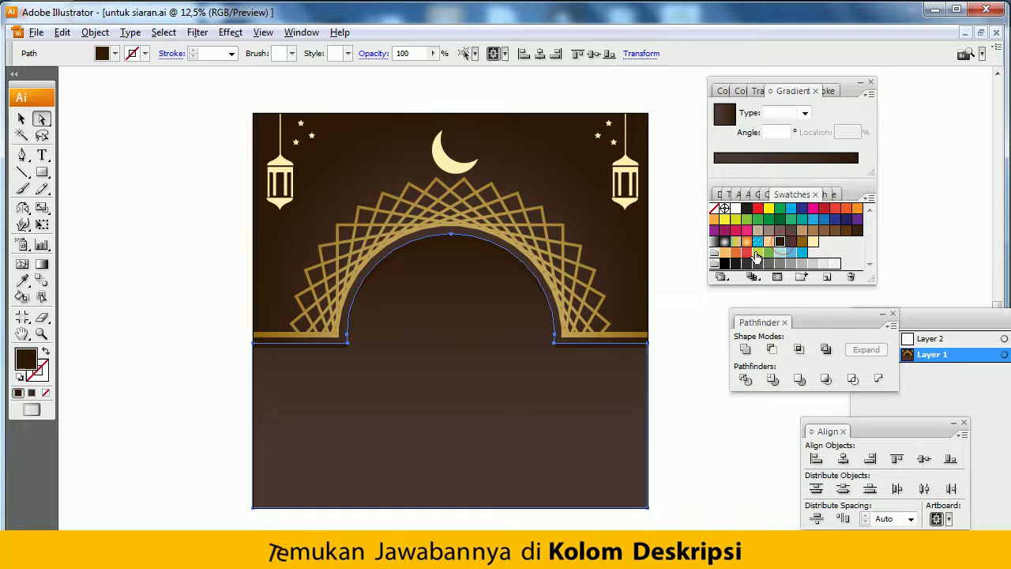
# Inspect the dark edge around the dome, then undo the dark brown fill and the lowering of the panel's copy.
pyautogui.hotkey('ctrl', 'shift', 'a')
pyautogui.press('z')
pyautogui.keyDown('alt'); pyautogui.click(538, 341); pyautogui.keyUp('alt')
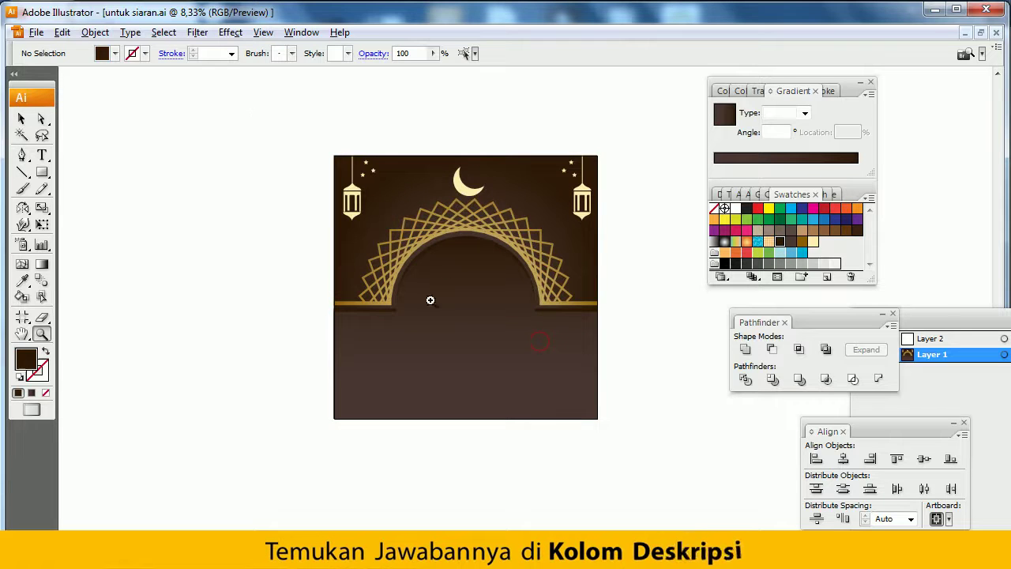
pyautogui.moveTo(514, 298); pyautogui.dragTo(514, 298)
pyautogui.keyDown('alt'); pyautogui.click(523, 297); pyautogui.keyUp('alt')
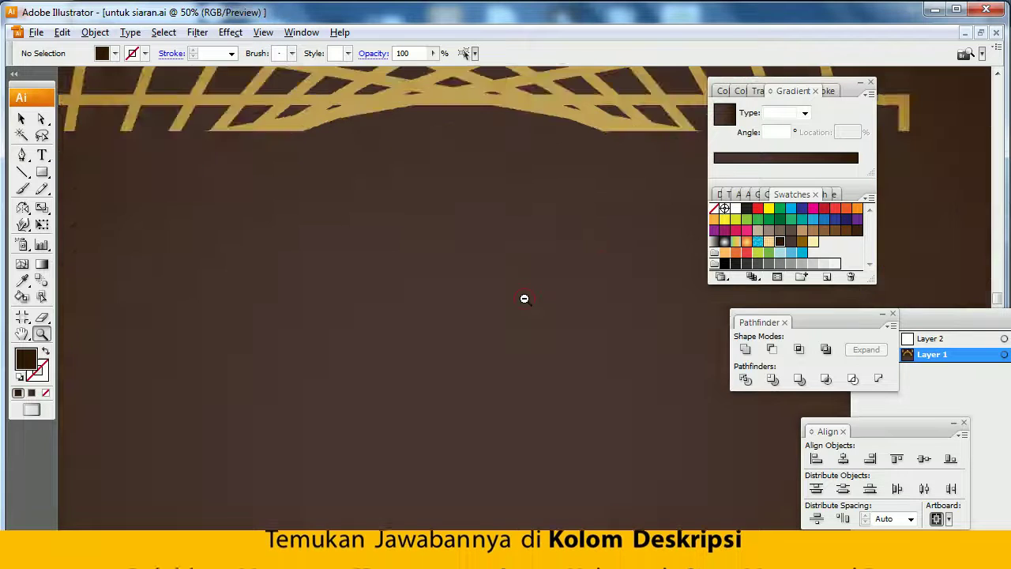
pyautogui.keyDown('alt'); pyautogui.click(524, 299); pyautogui.keyUp('alt')
pyautogui.keyDown('alt'); pyautogui.click(524, 298); pyautogui.keyUp('alt')
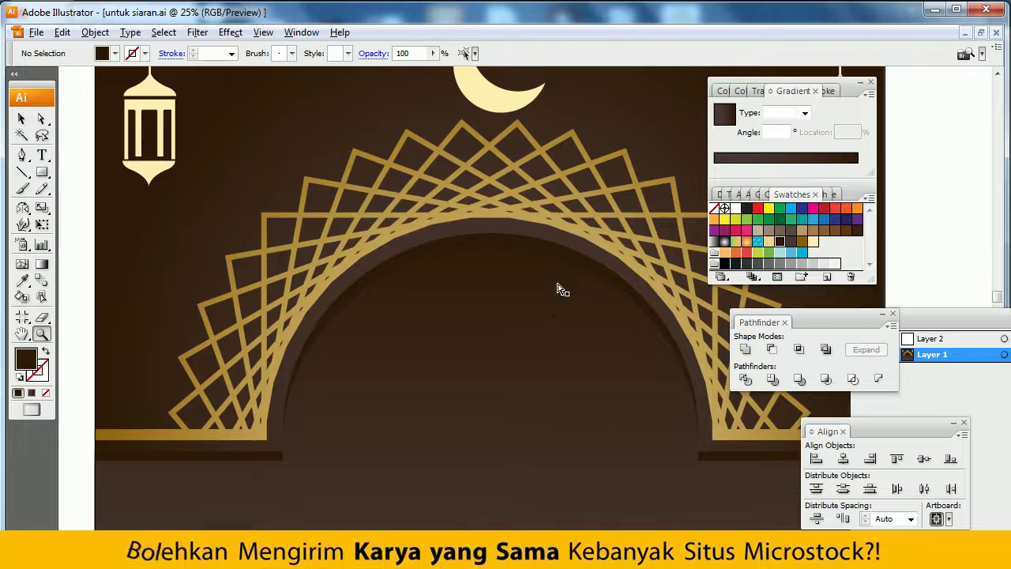
pyautogui.hotkey('ctrl', 'z')
pyautogui.hotkey('ctrl', 'z')
pyautogui.hotkey('ctrl', 'z')
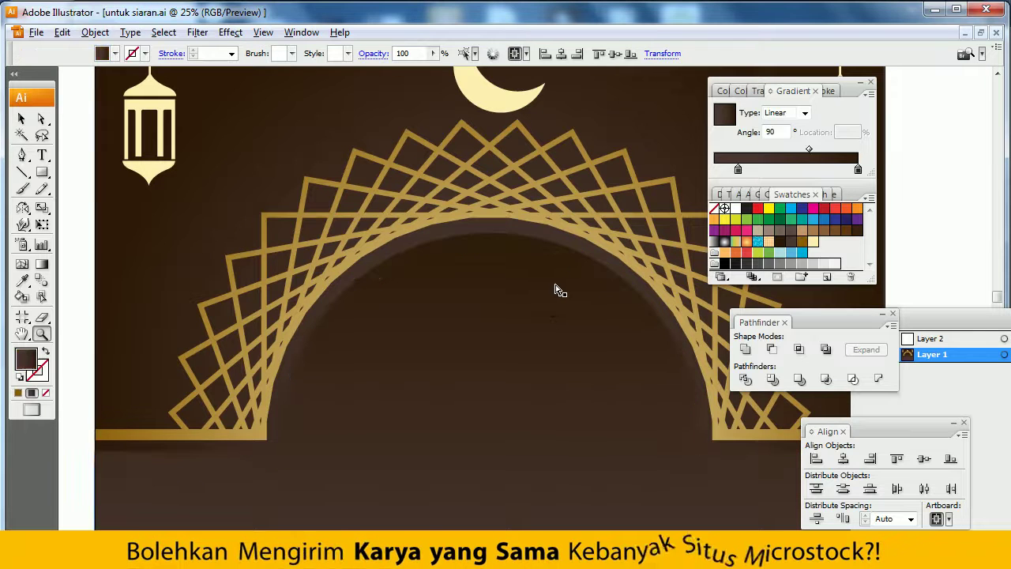
# Paste a copy of the domed panel in front of it and shorten the copy slightly from the top of the dome.
pyautogui.hotkey('ctrl', 'c')
pyautogui.hotkey('ctrl', 'f')
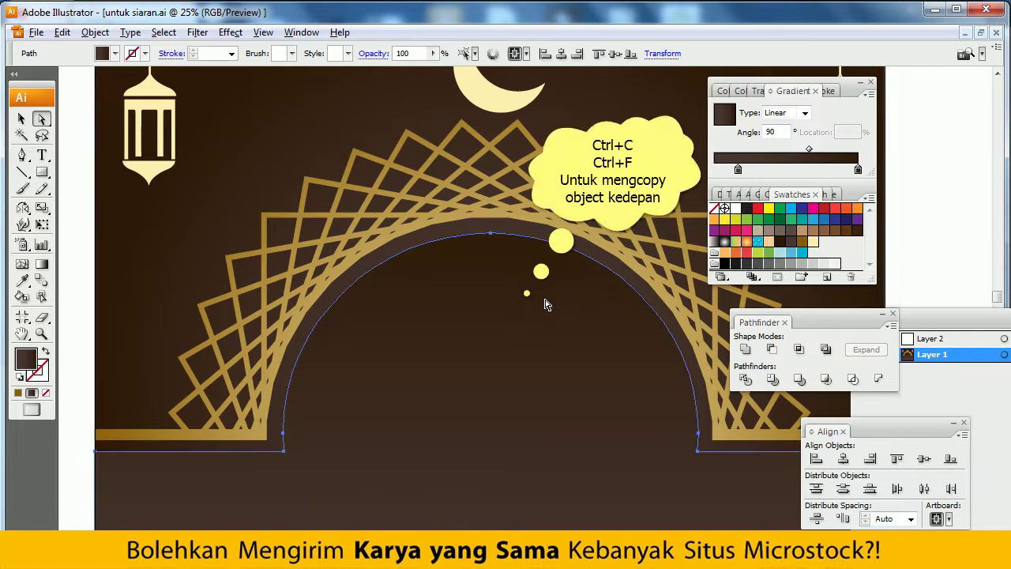
pyautogui.hotkey('ctrl', 'shift', 'a')
pyautogui.keyDown('ctrl'); pyautogui.keyDown('alt'); pyautogui.click(651, 384); pyautogui.keyUp('alt'); pyautogui.keyUp('ctrl')
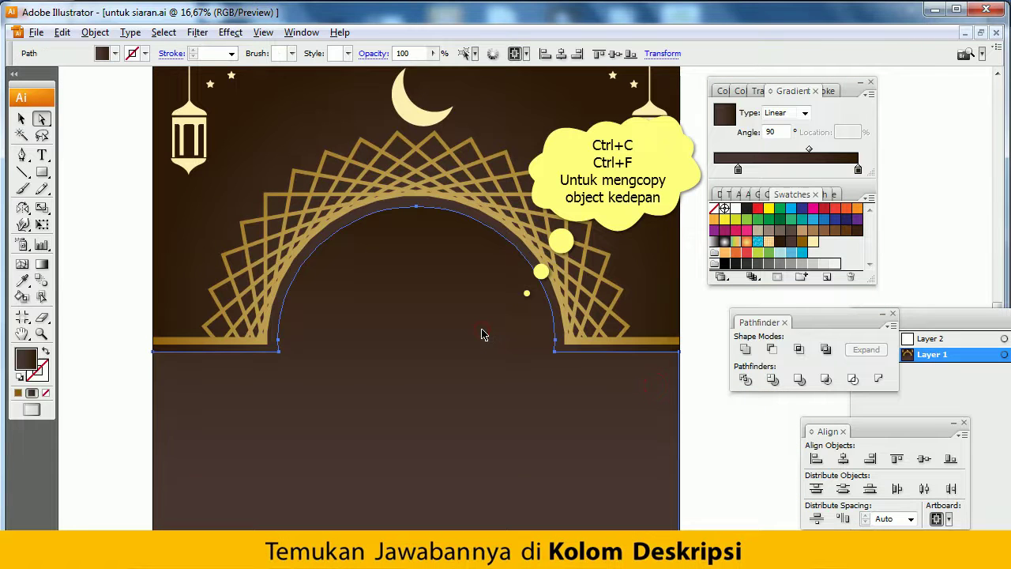
pyautogui.moveTo(483, 334); pyautogui.dragTo(527, 393)
pyautogui.hotkey('ctrl', 'z')
pyautogui.press('v')
pyautogui.moveTo(418, 206); pyautogui.dragTo(417, 216)
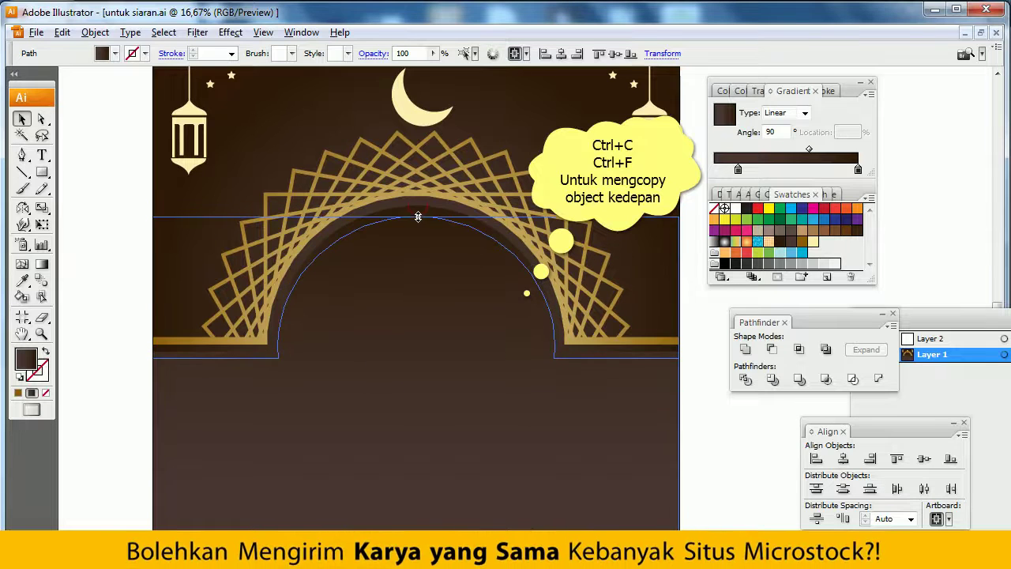
# Fill the original domed panel behind the shortened copy with the dark brown swatch to form a dark edge.
pyautogui.press('a')
pyautogui.hotkey('ctrl', 'z')
pyautogui.click(781, 241)
pyautogui.hotkey('ctrl', 'shift', 'a')
pyautogui.press('z')
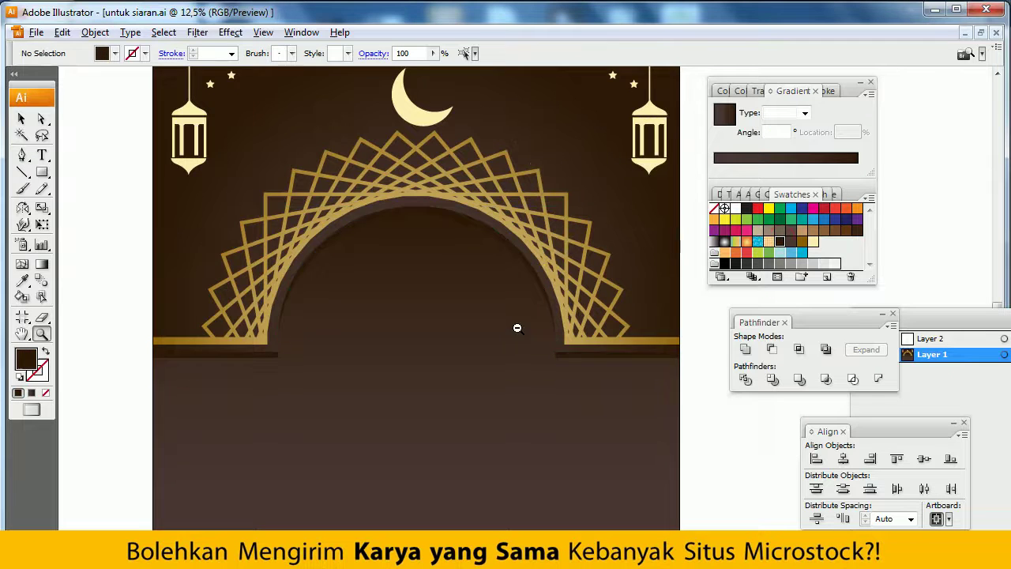
pyautogui.keyDown('alt'); pyautogui.click(517, 328); pyautogui.keyUp('alt')
pyautogui.moveTo(530, 375); pyautogui.dragTo(508, 437)
# Apply the arch's gold radial gradient to the crescent, both star groups and both lanterns.
pyautogui.press('v')
pyautogui.click(430, 207)
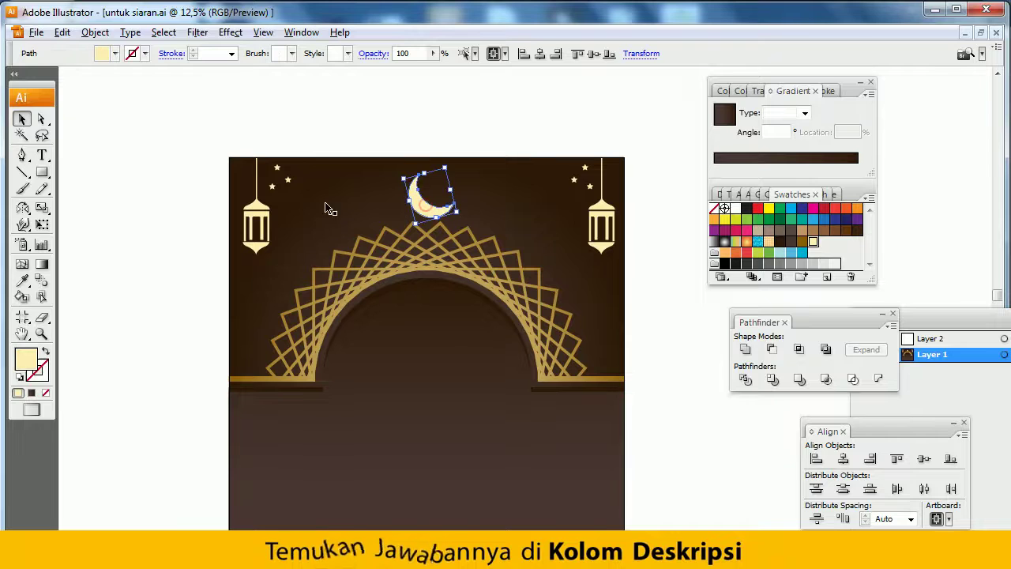
pyautogui.keyDown('shift'); pyautogui.click(288, 182); pyautogui.keyUp('shift')
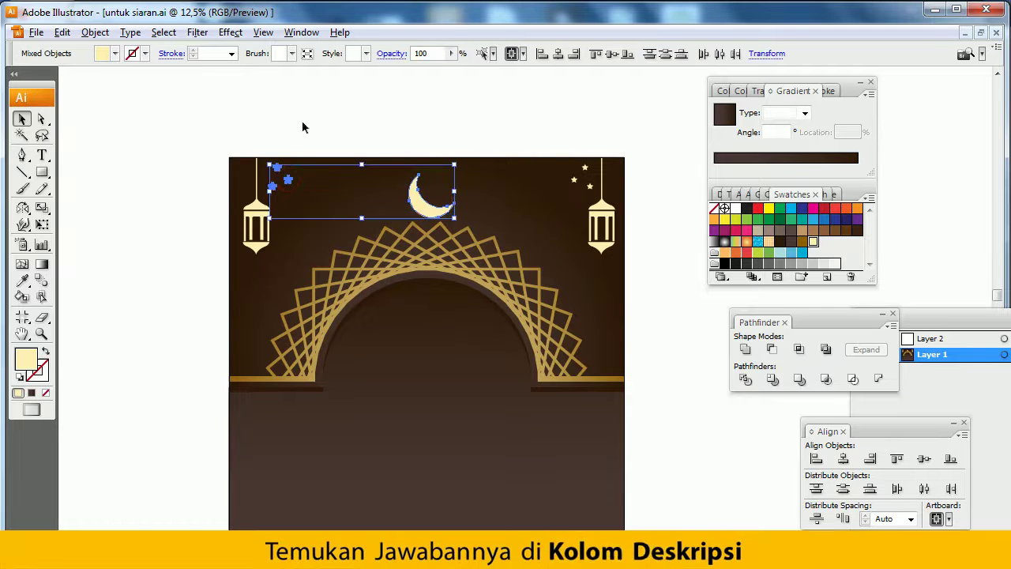
pyautogui.moveTo(237, 112); pyautogui.dragTo(616, 225)
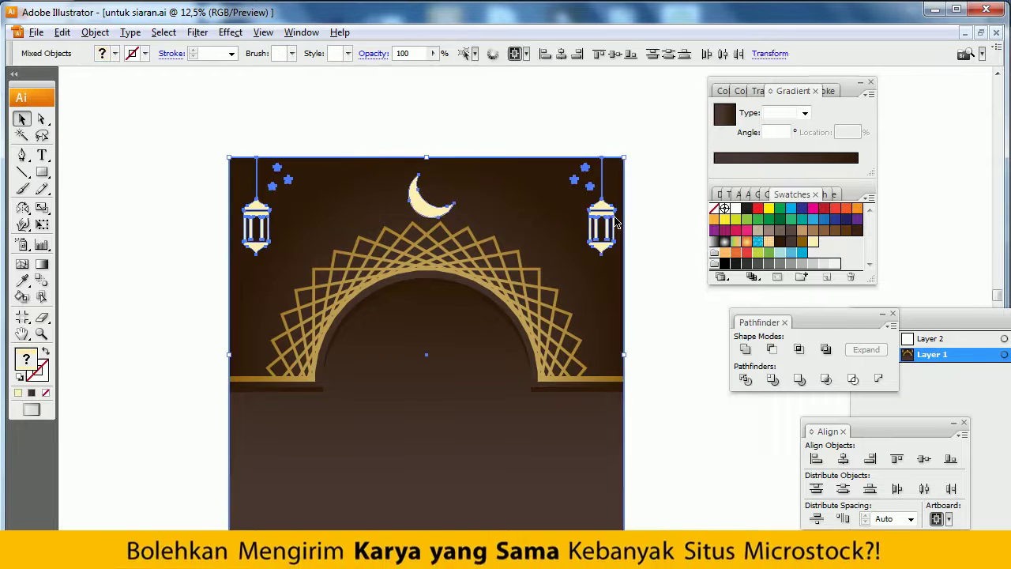
pyautogui.keyDown('shift'); pyautogui.click(609, 354); pyautogui.keyUp('shift')
pyautogui.press('i')
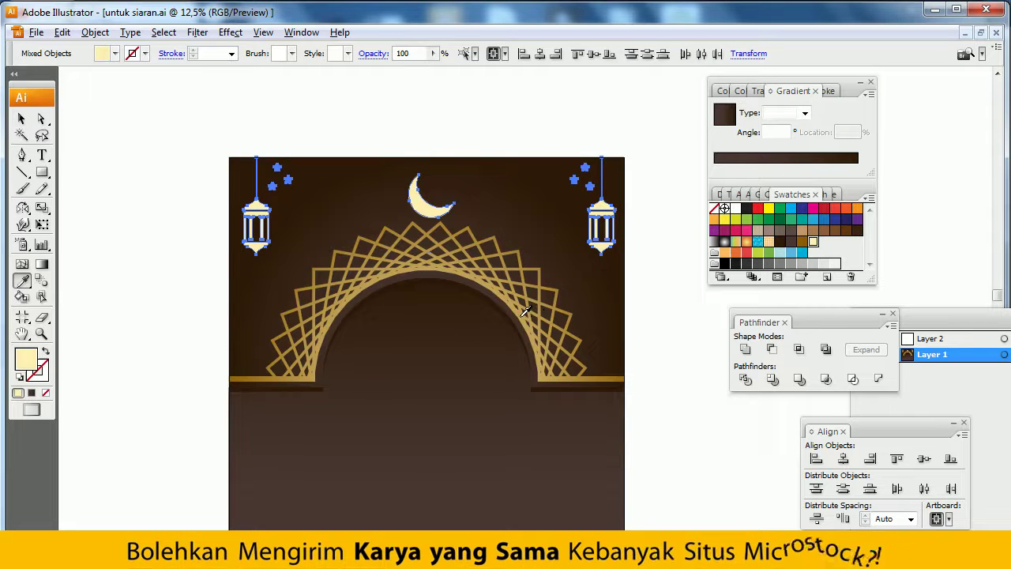
pyautogui.click(523, 311)
pyautogui.click(42, 264)
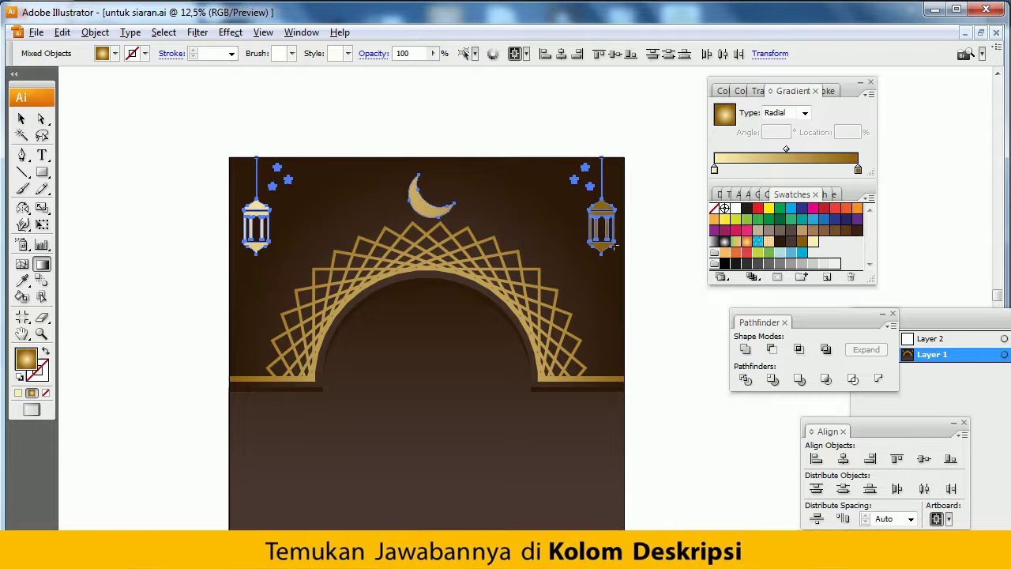
pyautogui.hotkey('ctrl', 'shift', 'a')
pyautogui.hotkey('ctrl', 'z')
pyautogui.hotkey('ctrl', 'shift', 'a')
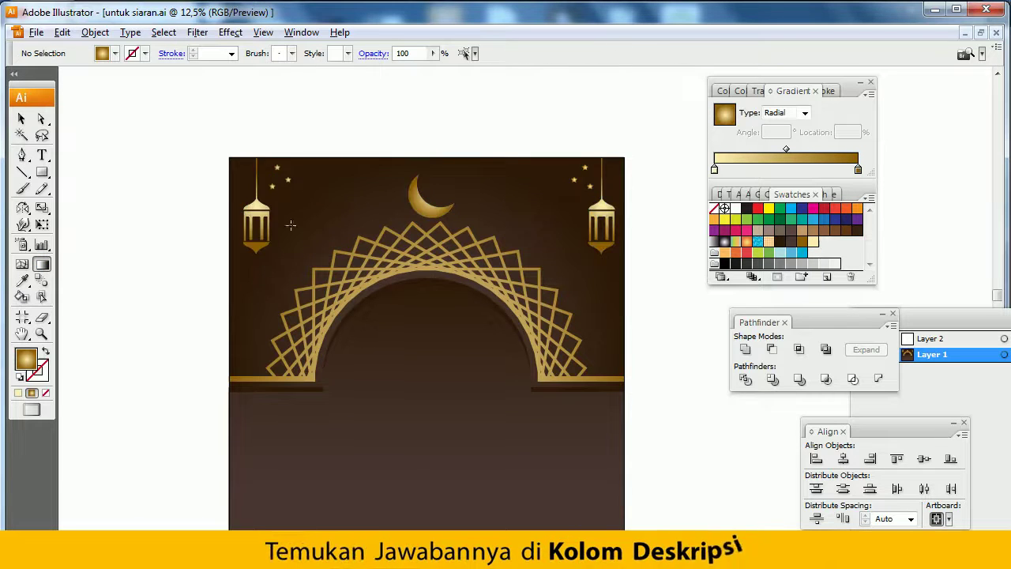
pyautogui.click(42, 264)
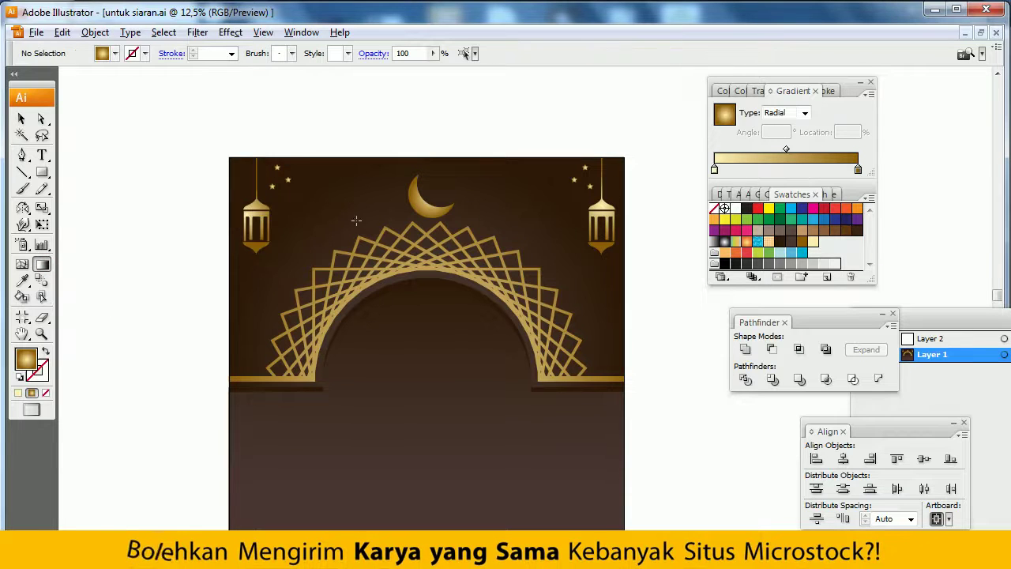
# Redraw the left star group's radial gradient across its three stars with the Gradient tool.
pyautogui.press('v')
pyautogui.click(261, 209)
pyautogui.click(692, 184)
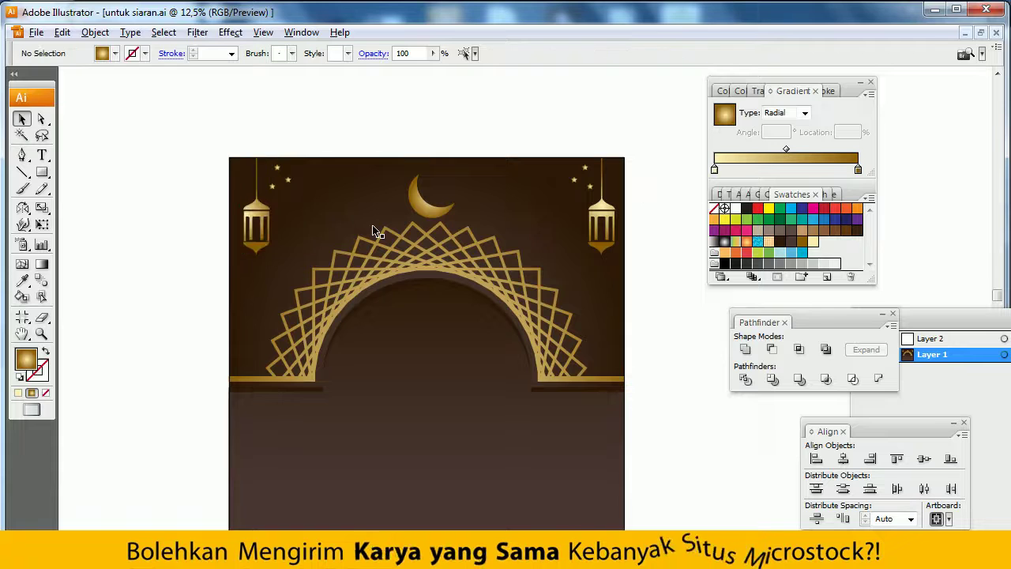
pyautogui.press('z')
pyautogui.click(373, 228)
pyautogui.click(399, 258)
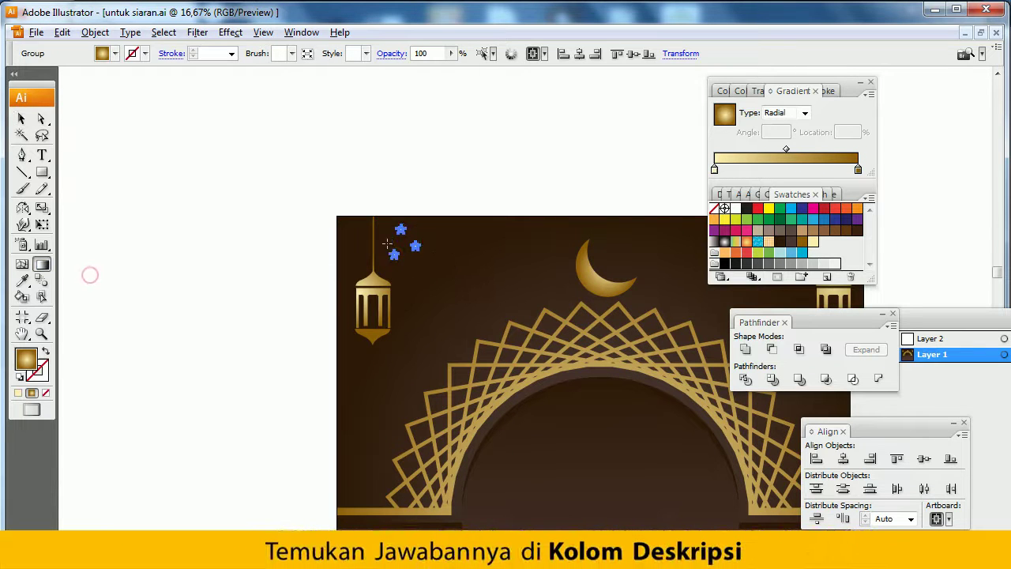
pyautogui.keyDown('ctrl'); pyautogui.click(444, 271); pyautogui.keyUp('ctrl')
# Change the left lantern's gradient to Linear at 0°, with the cream stop at 52,75% and a brown stop added at 0,55%.
pyautogui.moveTo(445, 274); pyautogui.dragTo(296, 210)
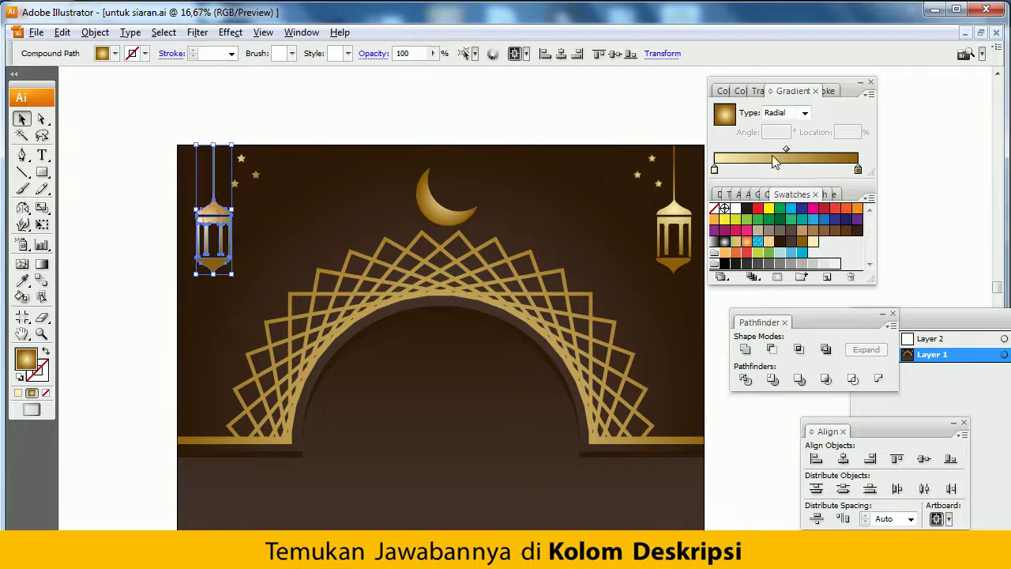
pyautogui.click(789, 113)
pyautogui.click(789, 135)
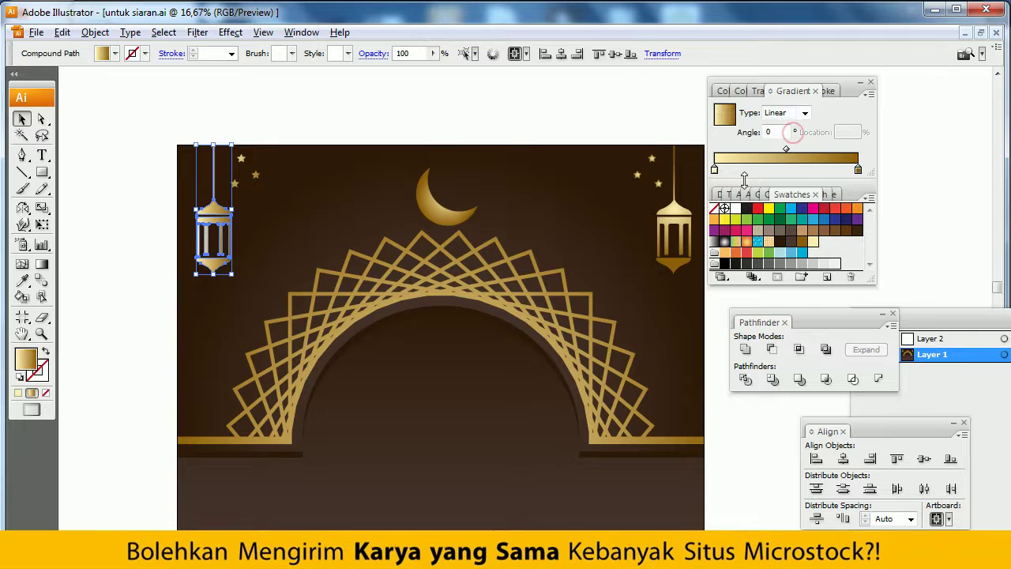
pyautogui.moveTo(715, 169); pyautogui.dragTo(790, 169)
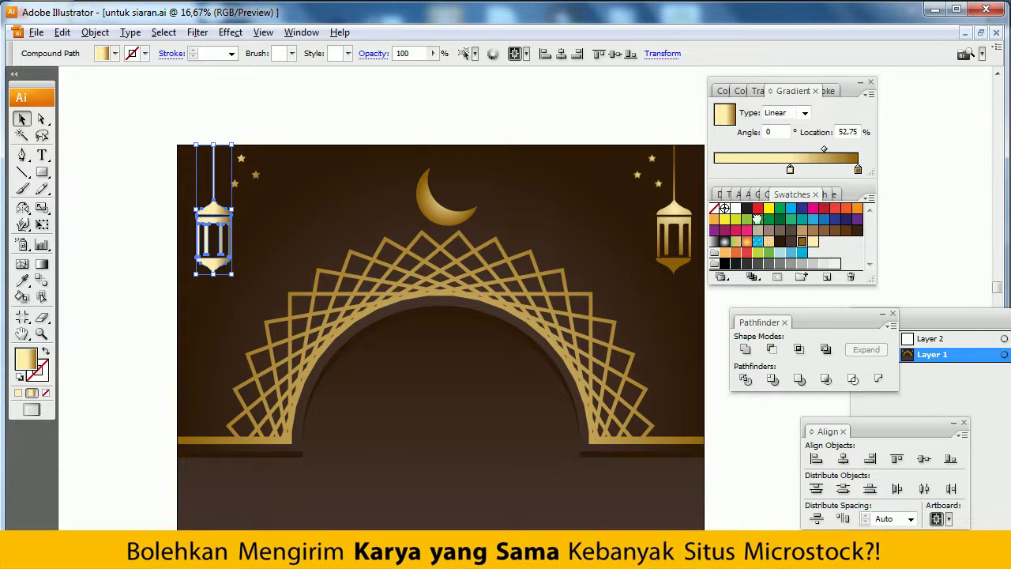
pyautogui.moveTo(713, 173); pyautogui.dragTo(716, 168)
pyautogui.click(340, 221)
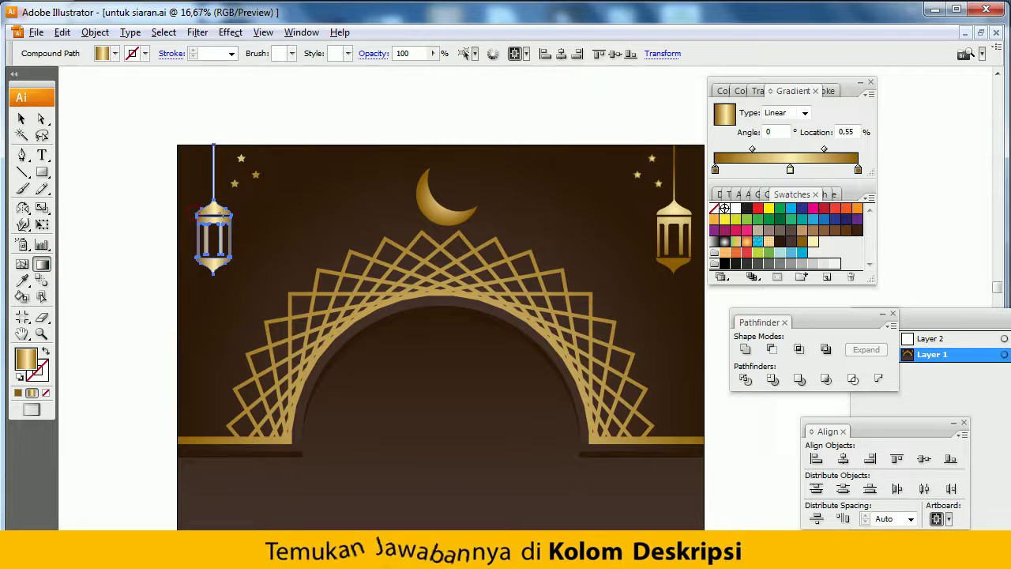
pyautogui.click(522, 227)
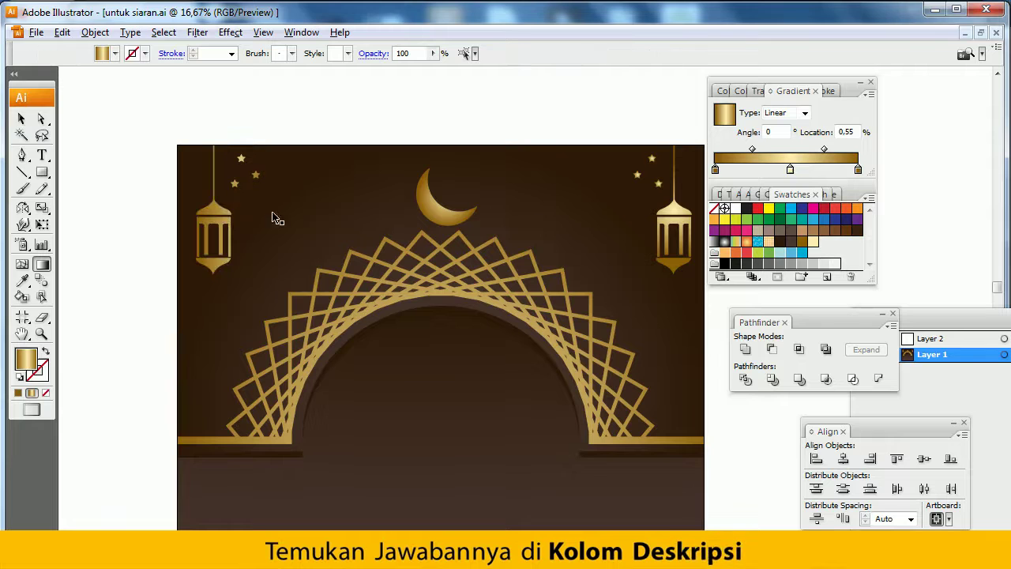
pyautogui.click(213, 237)
pyautogui.click(499, 218)
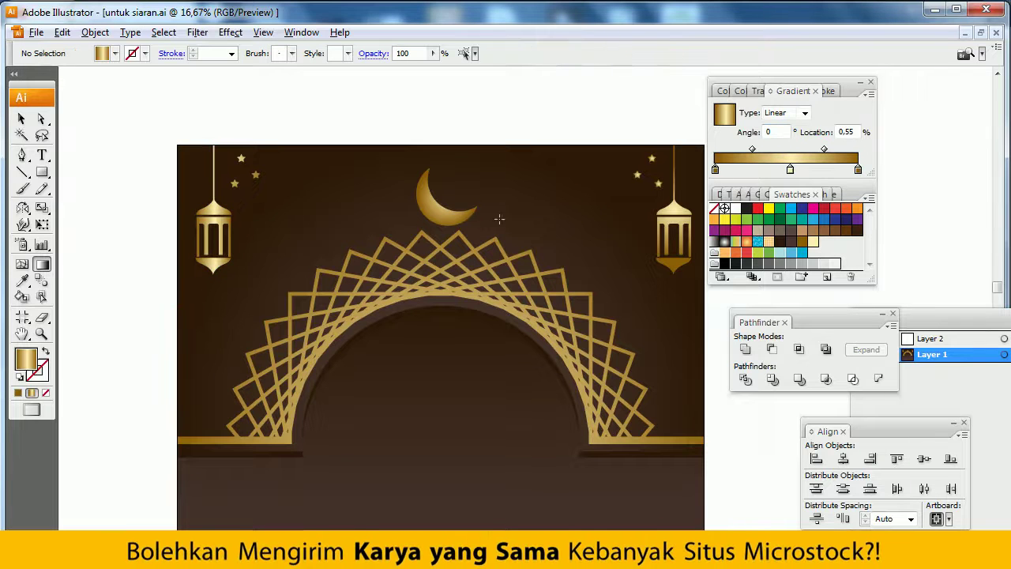
# Copy the left lantern's linear brown-cream-brown gradient to the right lantern.
pyautogui.moveTo(668, 208); pyautogui.dragTo(638, 209)
pyautogui.press('v')
pyautogui.click(646, 217)
pyautogui.press('i')
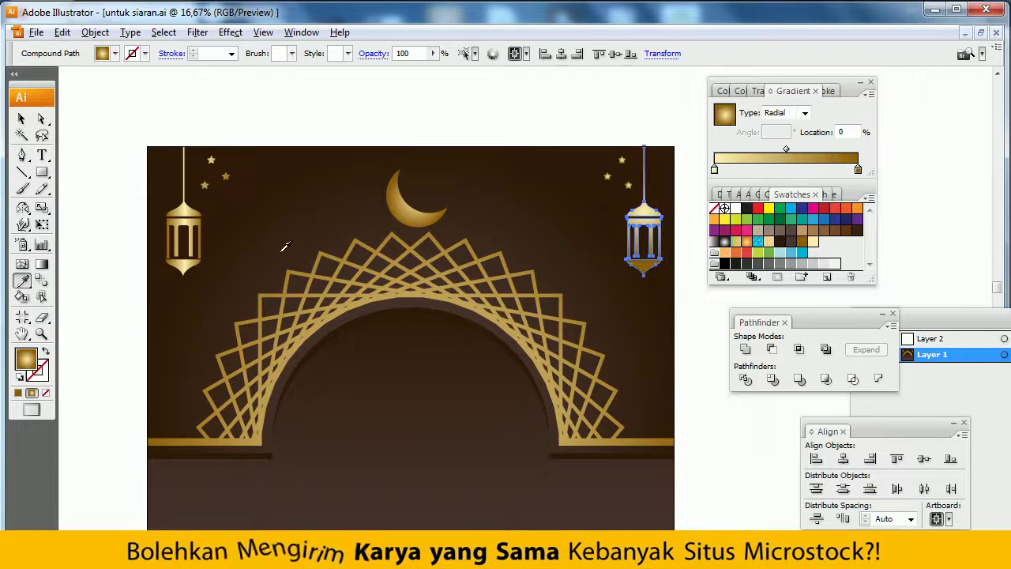
pyautogui.click(189, 213)
pyautogui.keyDown('ctrl'); pyautogui.click(336, 236); pyautogui.keyUp('ctrl')
# Change the left star group's gradient to Linear and redraw it diagonally across the stars at about -45,81°.
pyautogui.press('v')
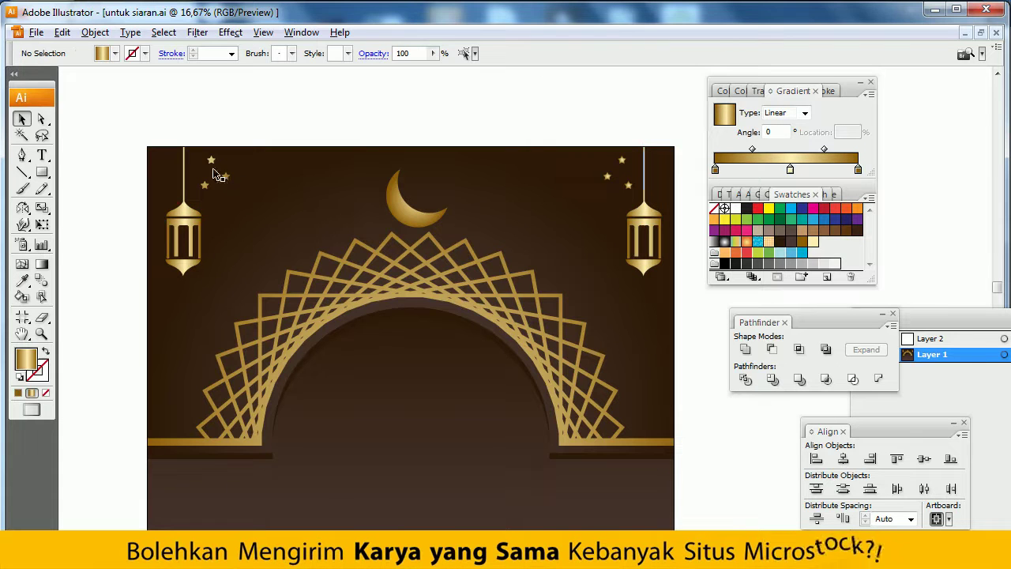
pyautogui.click(226, 180)
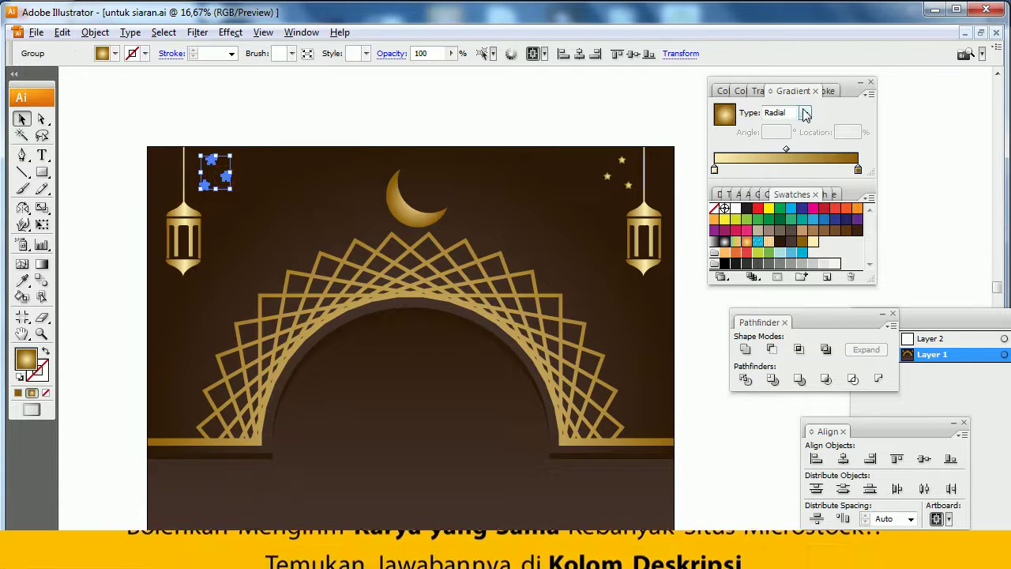
pyautogui.click(804, 113)
pyautogui.click(777, 138)
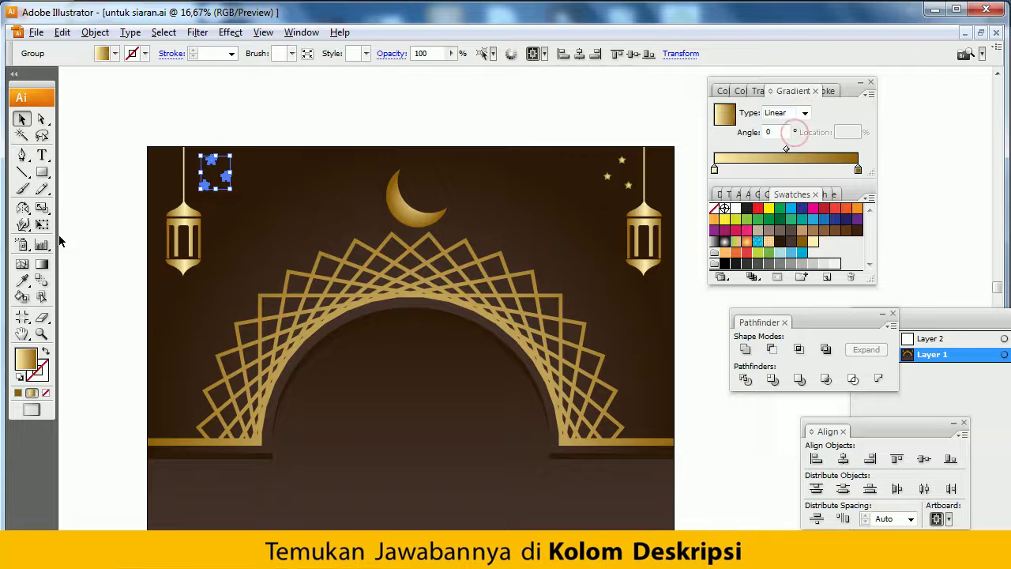
pyautogui.click(42, 264)
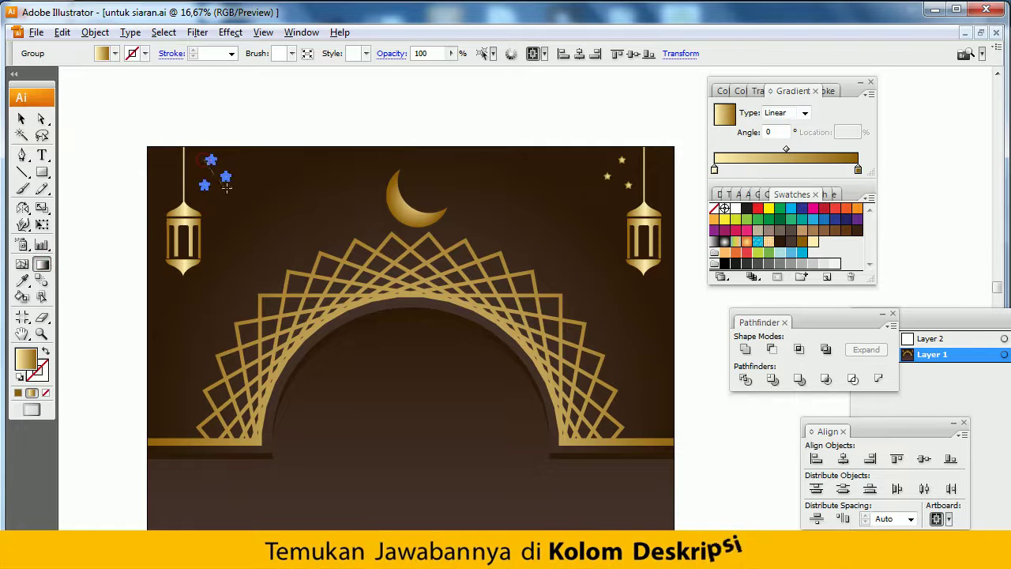
pyautogui.hotkey('ctrl', 'shift', 'a')
pyautogui.press('v')
# Fill both star groups with the solid cream swatch.
pyautogui.click(609, 176)
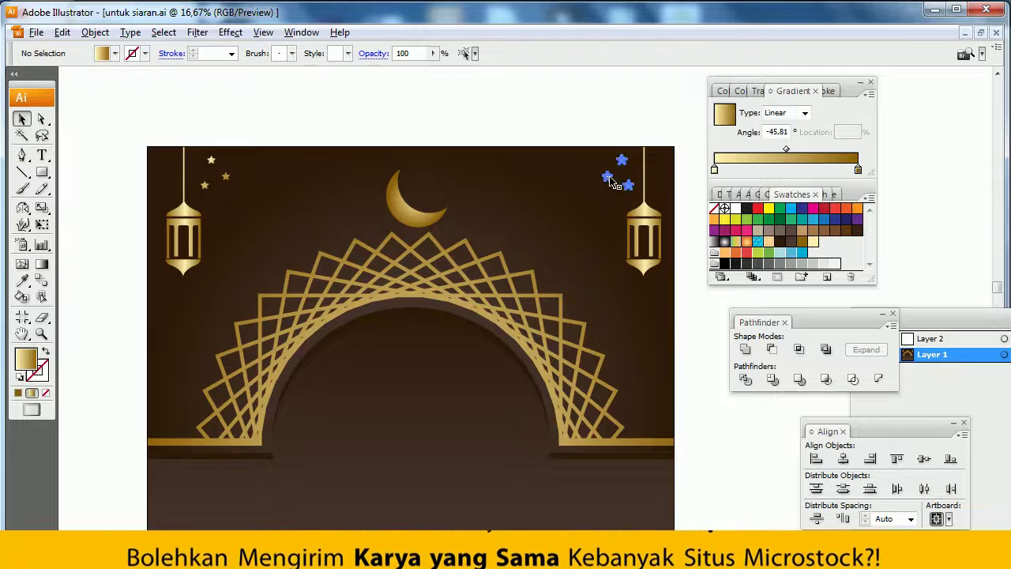
pyautogui.click(224, 177)
pyautogui.keyDown('shift'); pyautogui.click(608, 176); pyautogui.keyUp('shift')
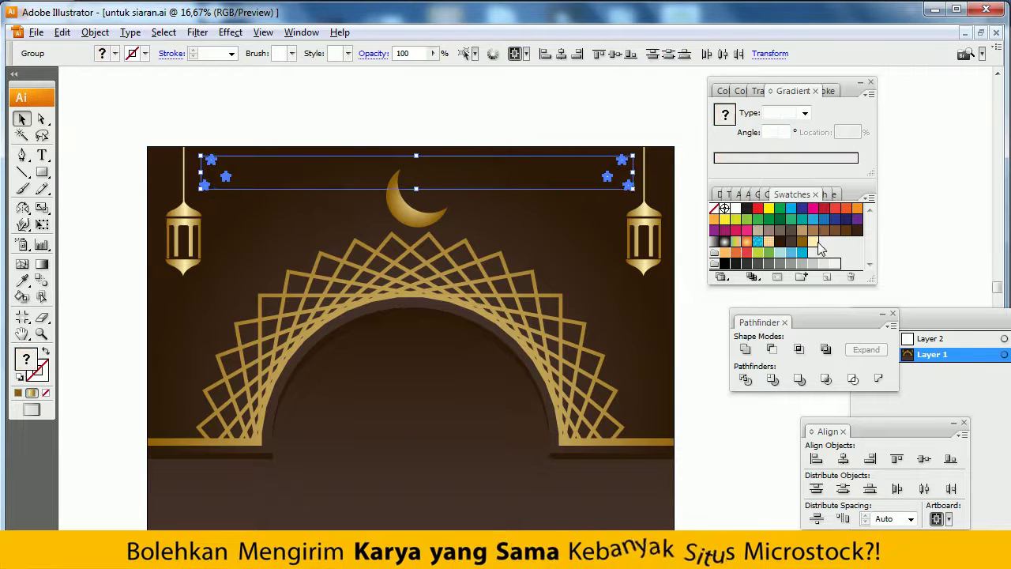
pyautogui.click(813, 242)
pyautogui.hotkey('ctrl', 'shift', 'a')
# Fill the crescent moon with the solid cream colour sampled from the right star group.
pyautogui.click(417, 226)
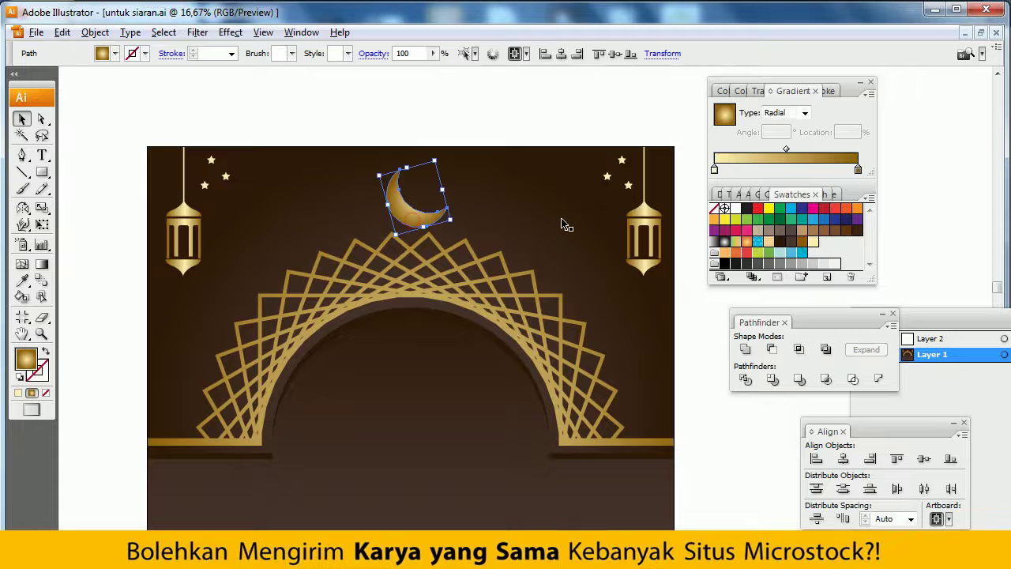
pyautogui.press('i')
pyautogui.click(628, 184)
pyautogui.keyDown('ctrl'); pyautogui.click(577, 218); pyautogui.keyUp('ctrl')
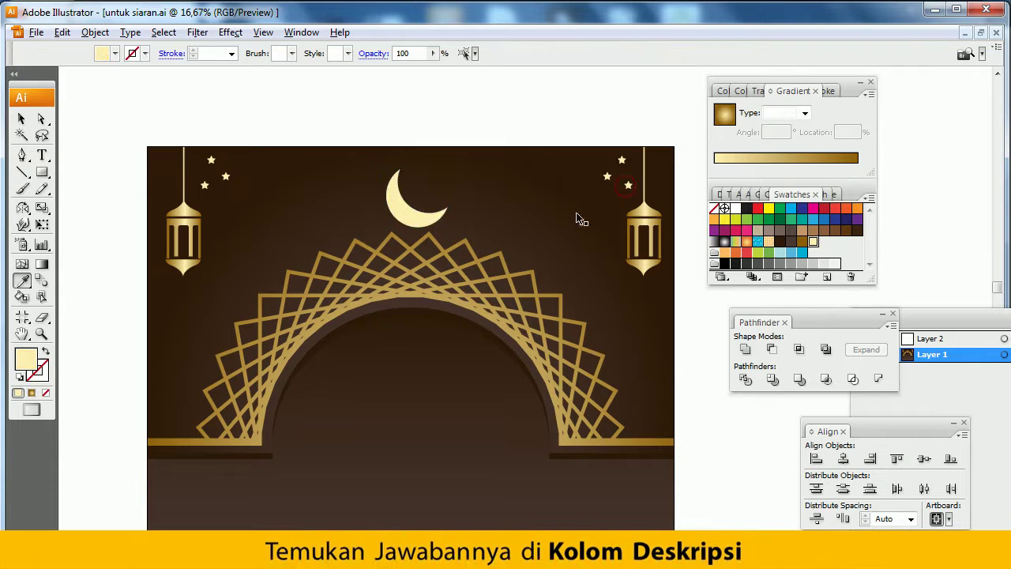
# Copy the right lantern's linear brown-cream-brown gradient onto the crescent moon.
pyautogui.click(426, 223)
pyautogui.press('i')
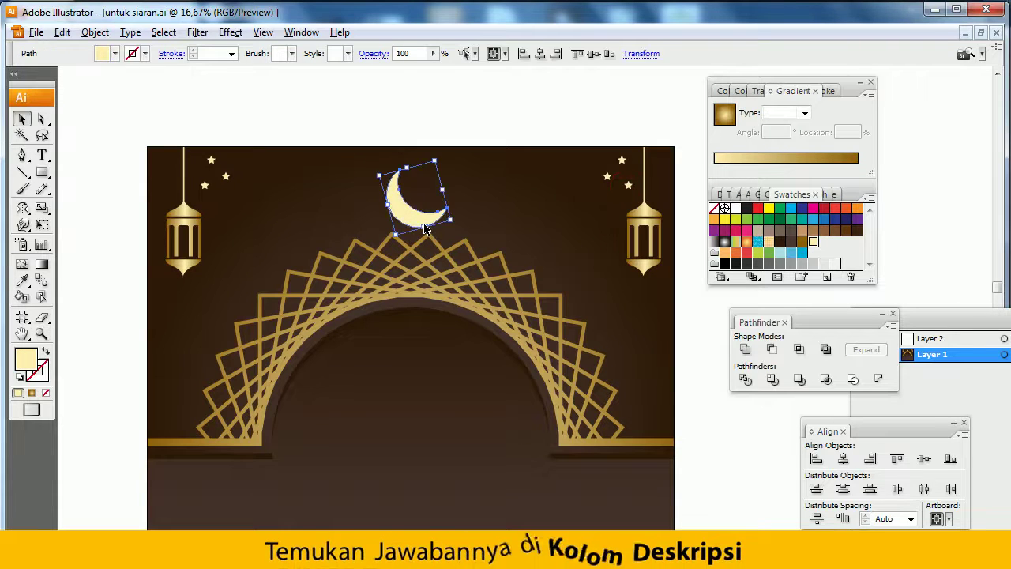
pyautogui.click(652, 209)
pyautogui.keyDown('ctrl'); pyautogui.click(458, 223); pyautogui.keyUp('ctrl')
pyautogui.keyDown('ctrl'); pyautogui.click(426, 221); pyautogui.keyUp('ctrl')
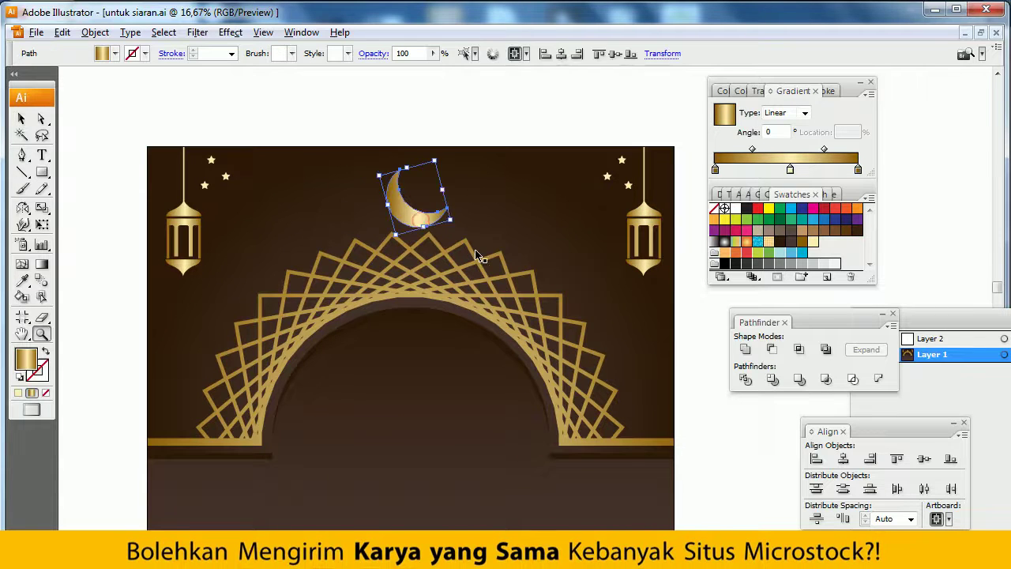
# Redraw the crescent's linear gradient diagonally from its upper left edge to its lower right tip.
pyautogui.keyDown('alt'); pyautogui.click(513, 257); pyautogui.keyUp('alt')
pyautogui.keyDown('ctrl'); pyautogui.click(539, 286); pyautogui.keyUp('ctrl')
pyautogui.moveTo(540, 307); pyautogui.dragTo(503, 288)
pyautogui.press('v')
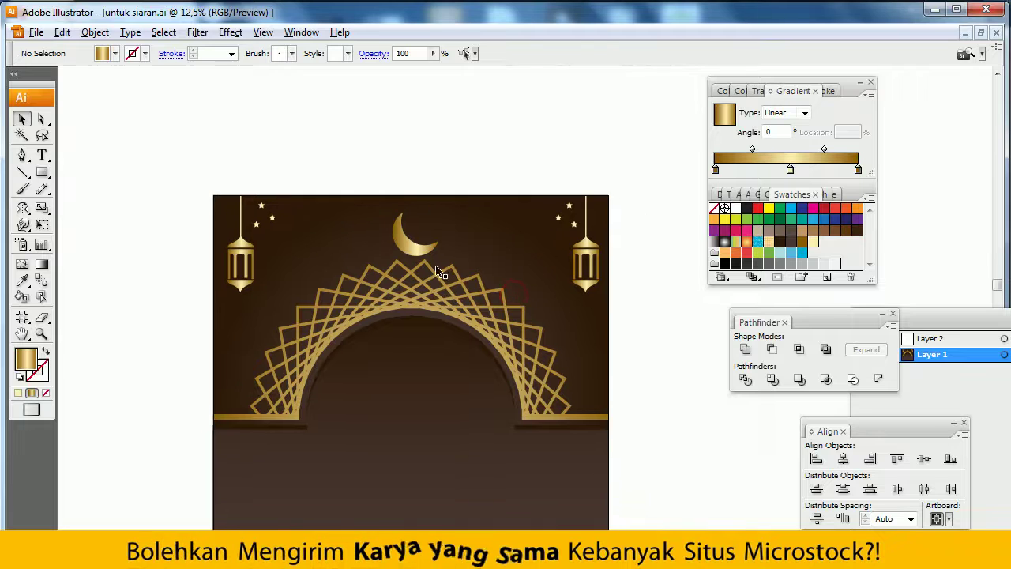
pyautogui.click(412, 235)
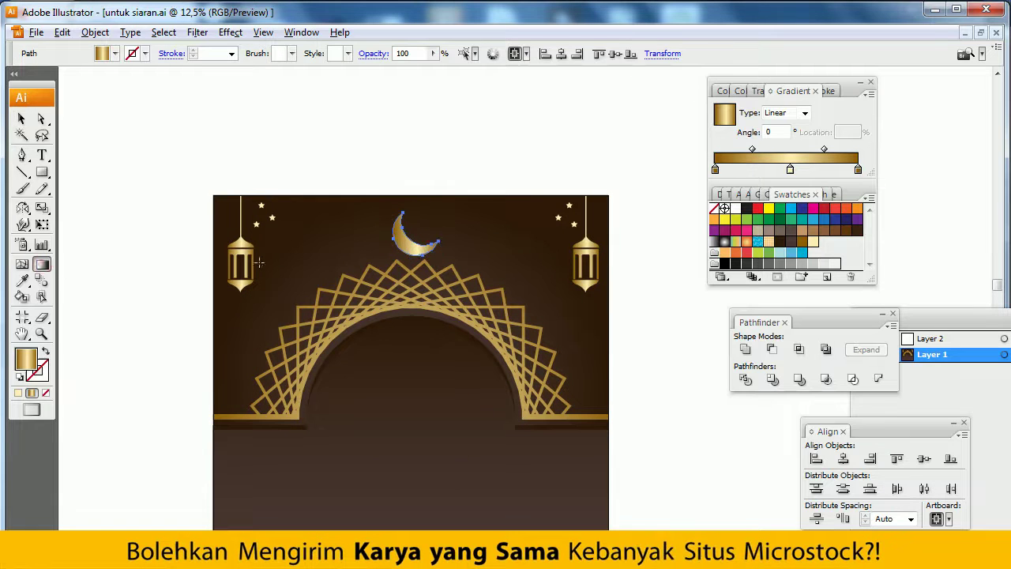
pyautogui.moveTo(394, 226); pyautogui.dragTo(439, 242)
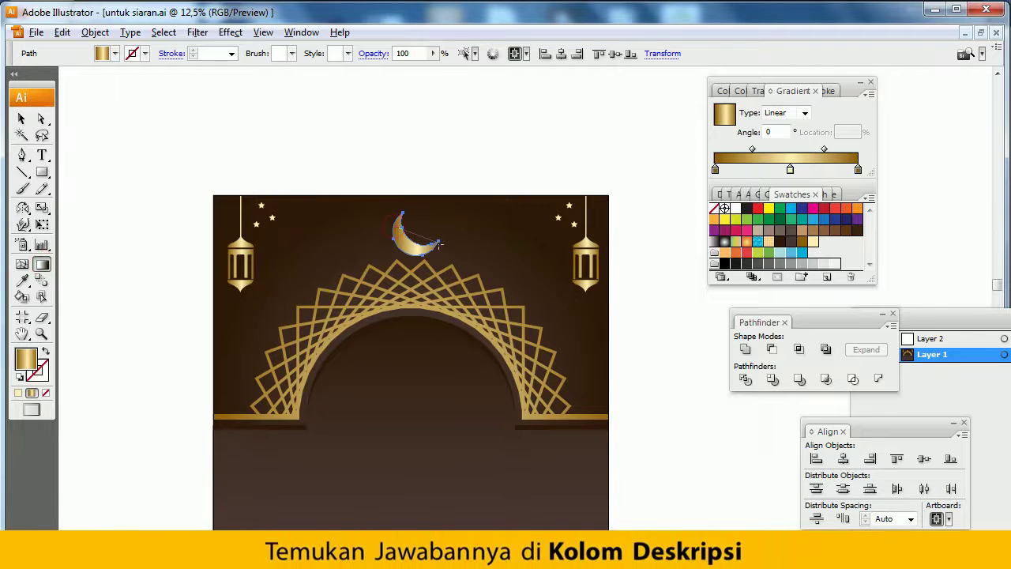
# Replace the lattice arch's radial fill with the linear brown-cream-brown gradient sampled from the crescent.
pyautogui.click(411, 301)
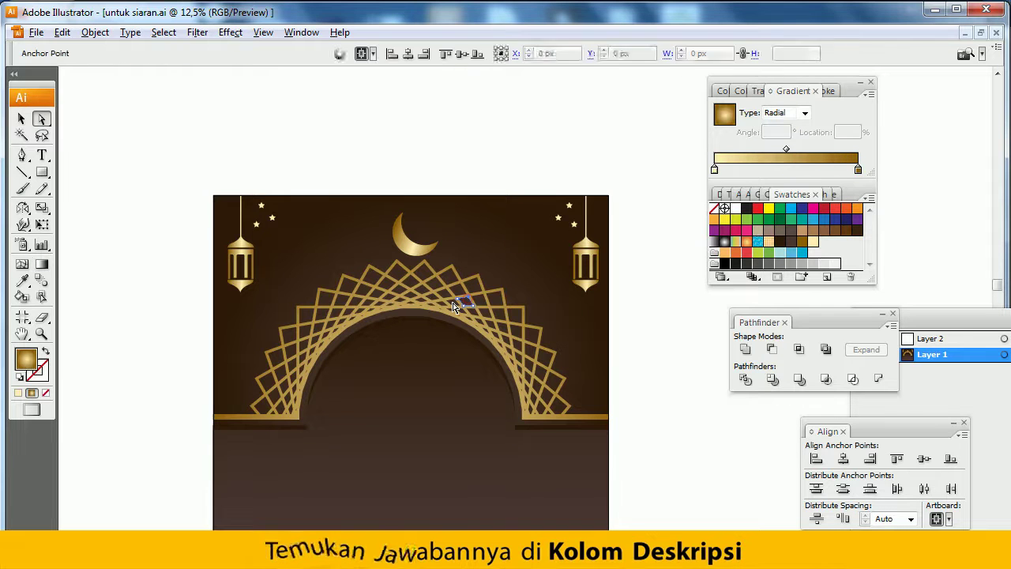
pyautogui.press('v')
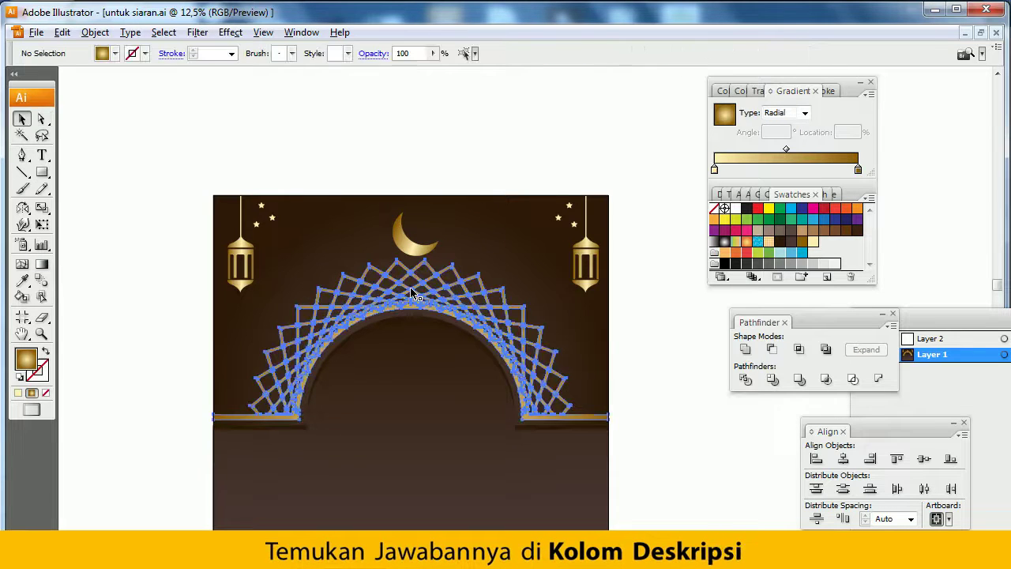
pyautogui.click(410, 294)
pyautogui.click(412, 242)
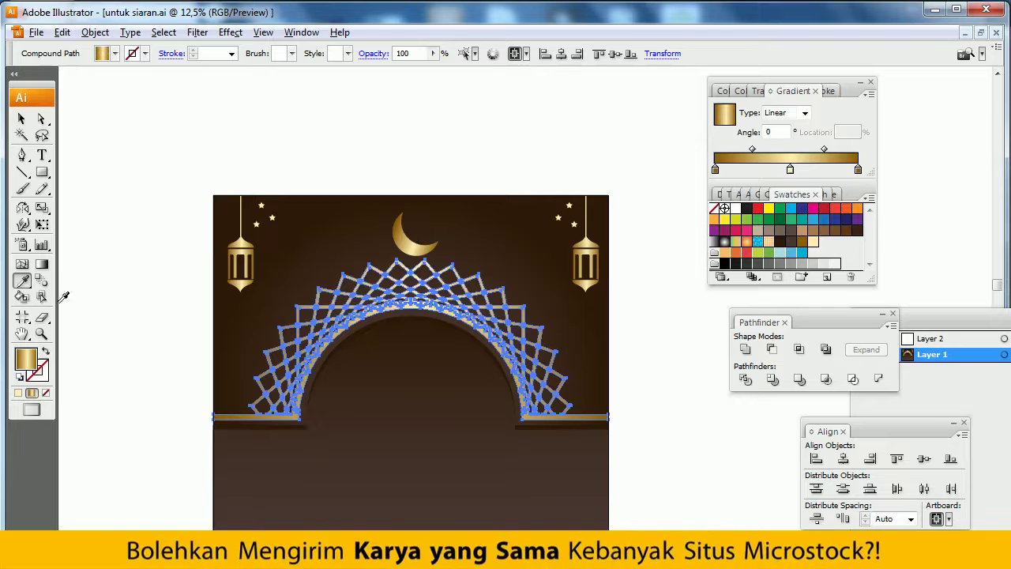
pyautogui.hotkey('ctrl', 'shift', 'a')
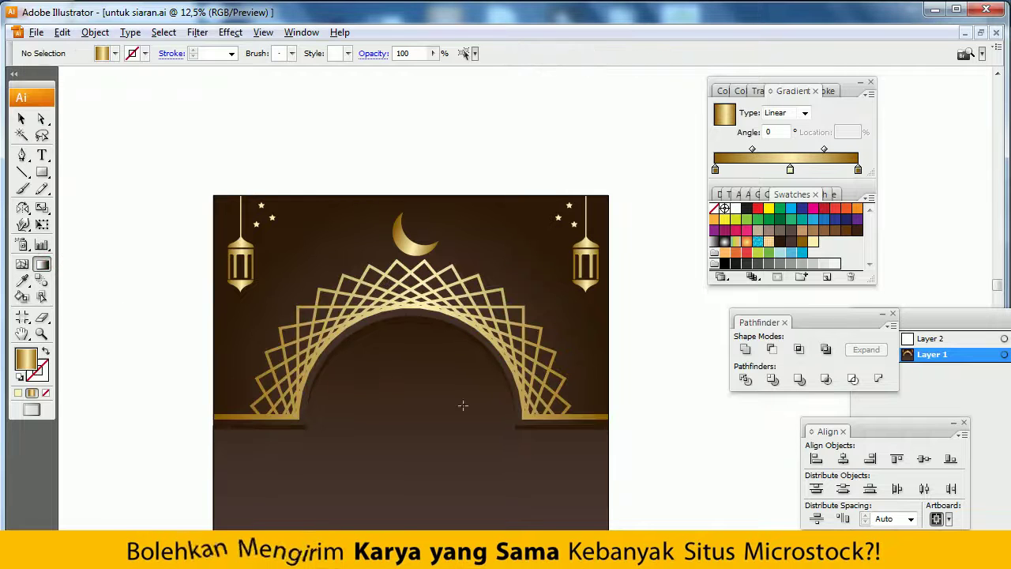
# Copy the gold lattice arch and paste the duplicate directly behind it for a shading effect.
pyautogui.press('z')
pyautogui.keyDown('alt'); pyautogui.click(477, 400); pyautogui.keyUp('alt')
pyautogui.moveTo(554, 314); pyautogui.dragTo(514, 370)
pyautogui.click(528, 323)
pyautogui.press('v')
pyautogui.click(533, 311)
pyautogui.press('z')
pyautogui.click(500, 310)
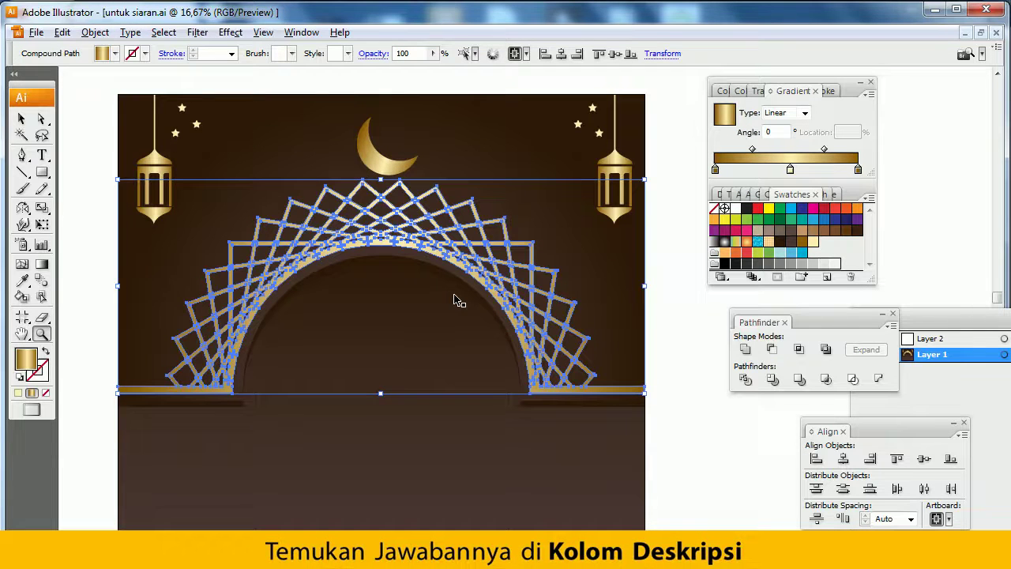
pyautogui.hotkey('ctrl', 'c')
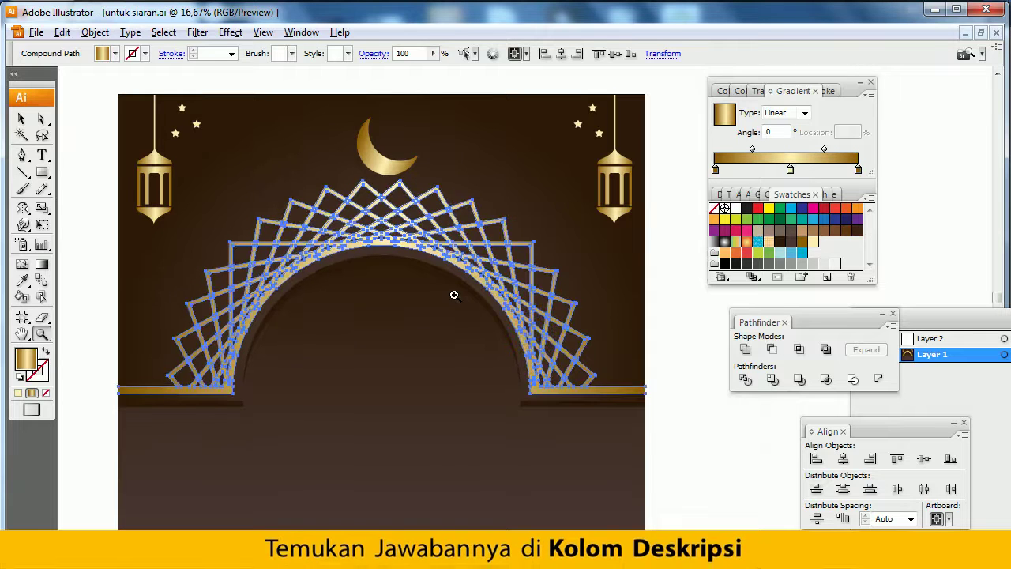
pyautogui.hotkey('ctrl', 'shift', 'b')
pyautogui.hotkey('ctrl', 'shift', 'b')
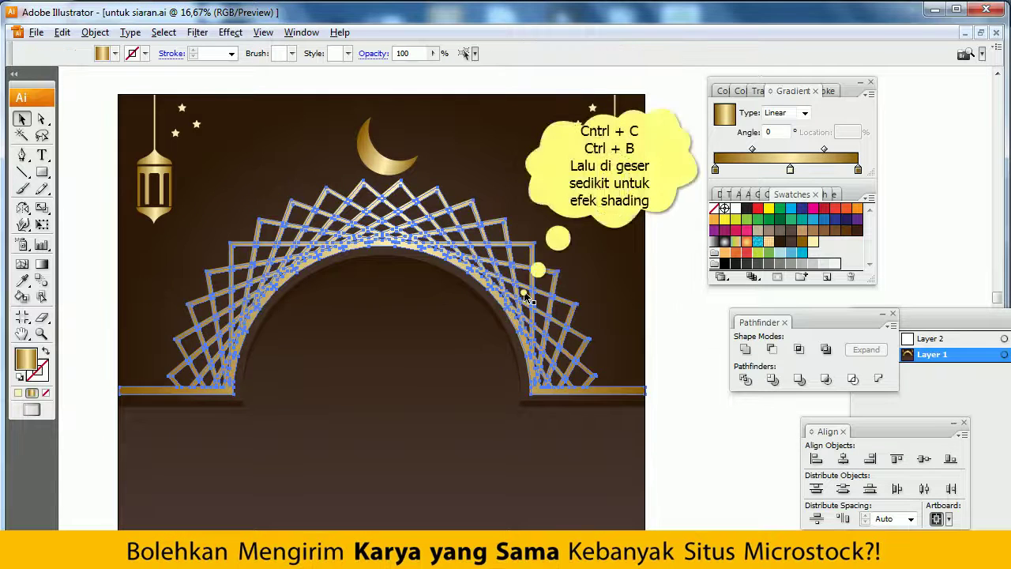
# Offset the arch copy slightly right and down, and fill it with the dark brown swatch as a shadow.
pyautogui.hotkey('ctrl', 'shift', 'a')
pyautogui.click(532, 297)
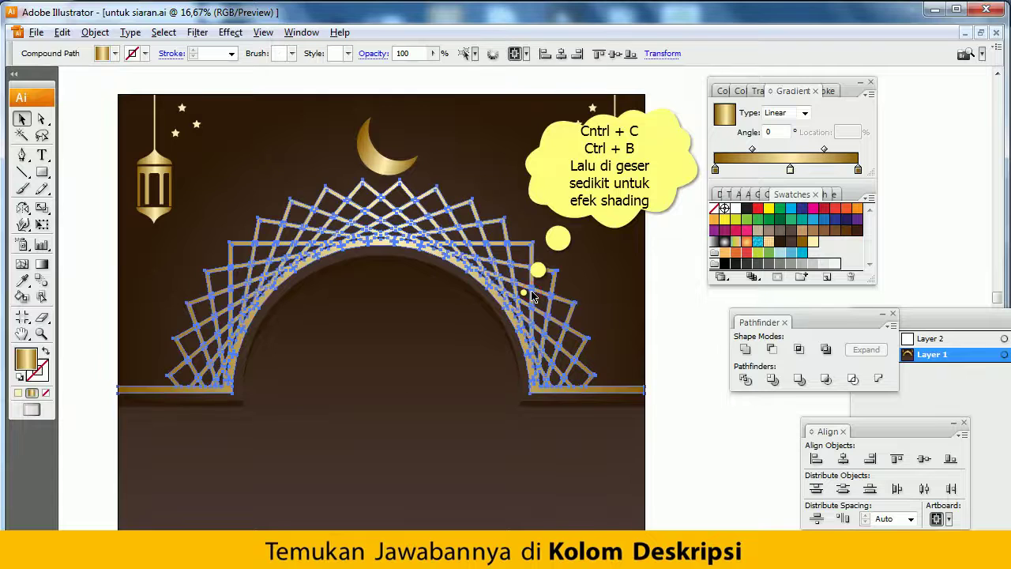
pyautogui.hotkey('ctrl', 'shift', 'b')
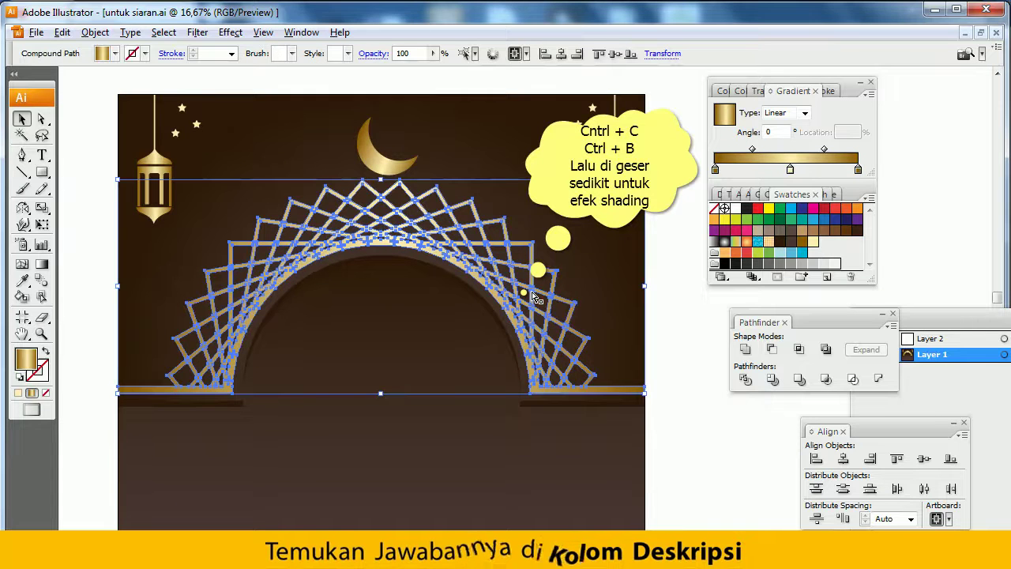
pyautogui.hotkey('shift', 'Right')
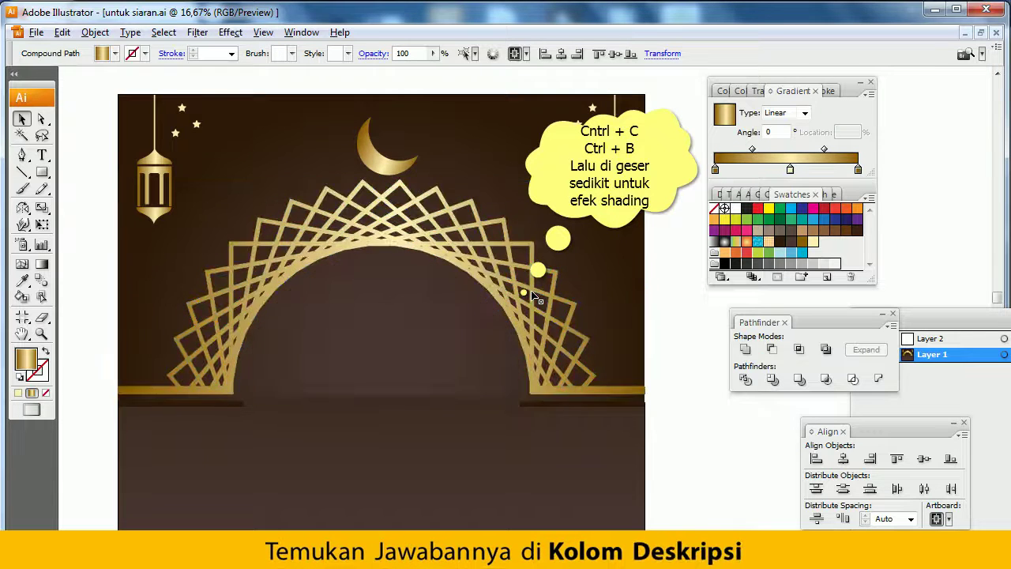
pyautogui.hotkey('shift', 'Down')
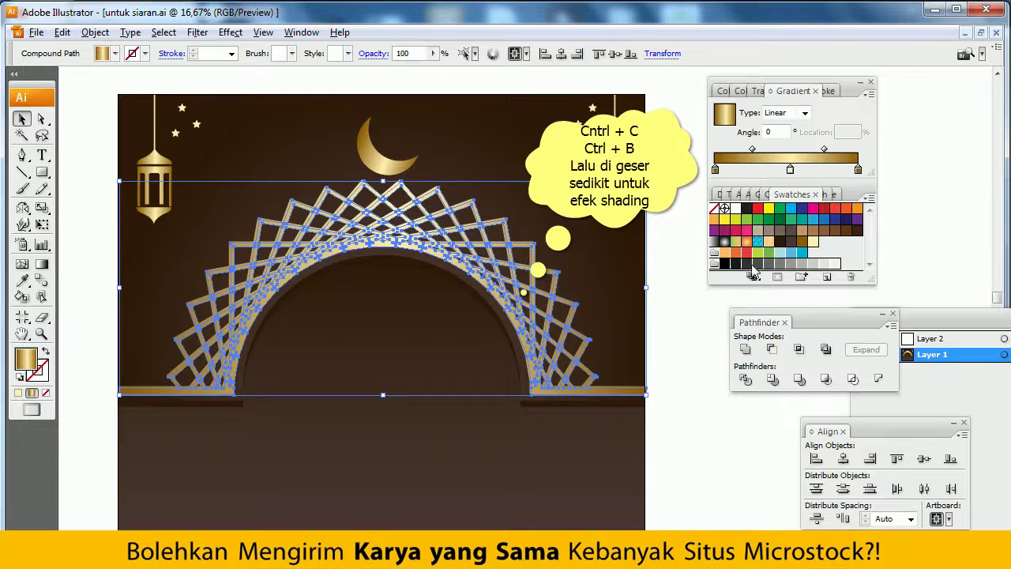
pyautogui.click(780, 242)
pyautogui.click(664, 321)
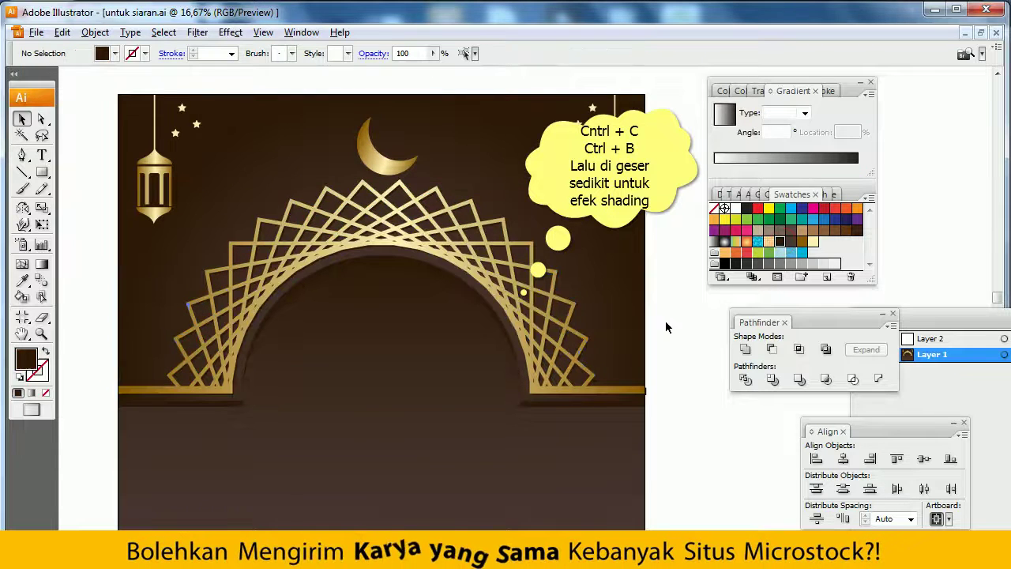
# Nudge the dark brown shadow copy of the arch slightly further down.
pyautogui.keyDown('ctrl'); pyautogui.click(611, 314); pyautogui.keyUp('ctrl')
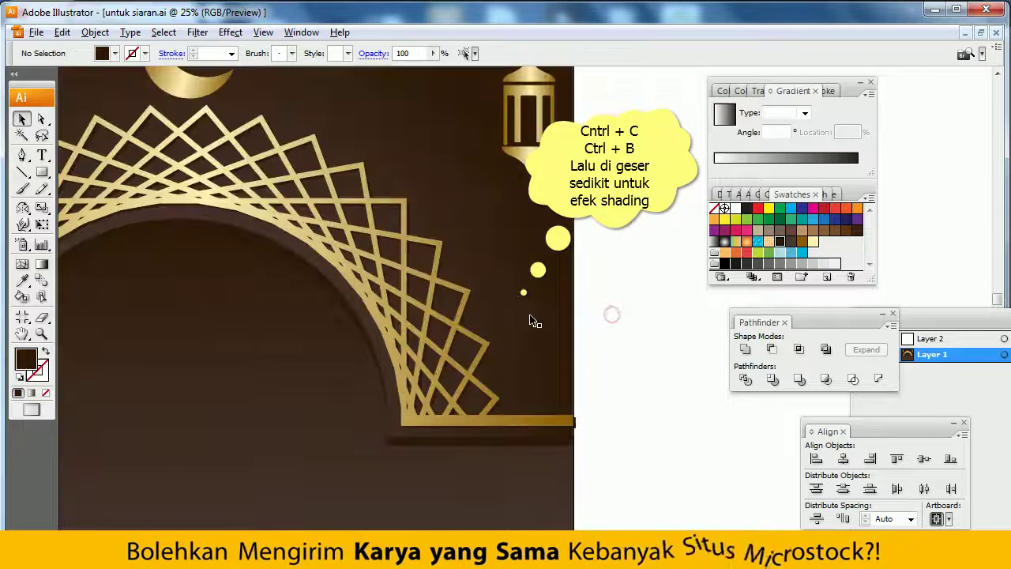
pyautogui.click(470, 294)
pyautogui.press('Down')
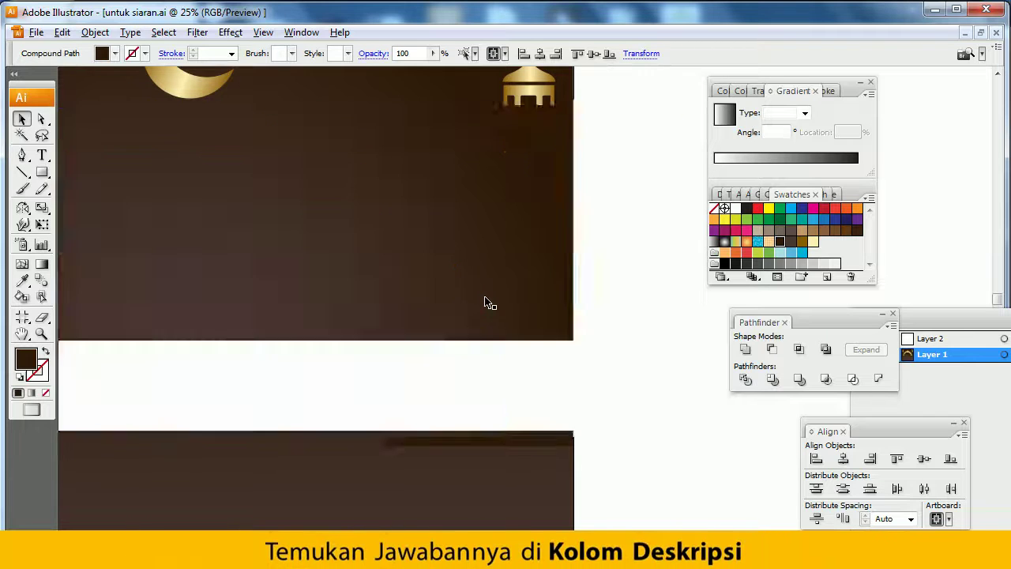
pyautogui.click(535, 354)
pyautogui.keyDown('ctrl'); pyautogui.keyDown('alt'); pyautogui.click(582, 367); pyautogui.keyUp('alt'); pyautogui.keyUp('ctrl')
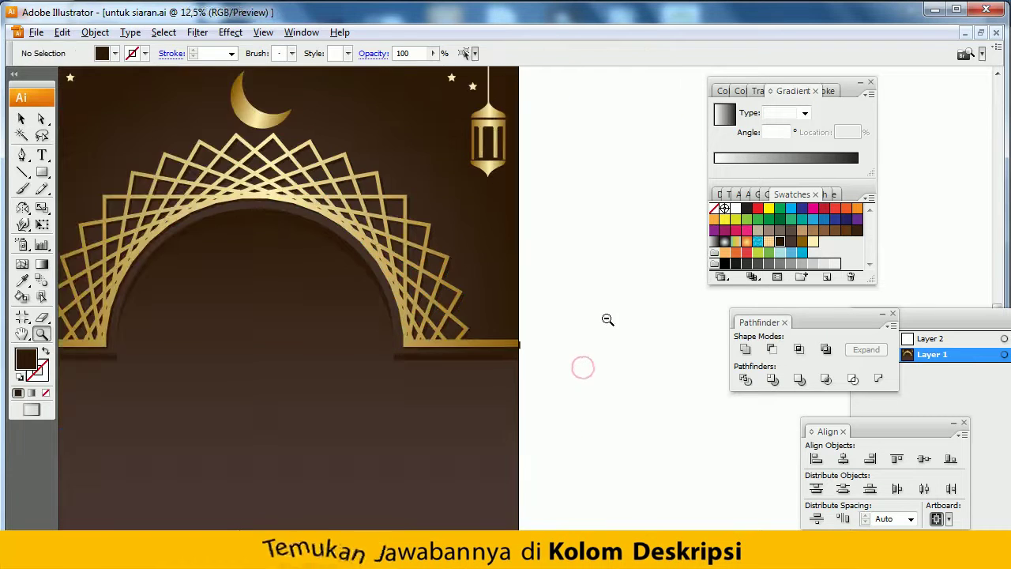
# Examine the overall ornament composition and the arch shadow across the whole artboard.
pyautogui.click(607, 319)
pyautogui.moveTo(532, 105); pyautogui.dragTo(453, 509)
pyautogui.click(424, 53)
pyautogui.click(536, 183)
pyautogui.moveTo(464, 225); pyautogui.dragTo(591, 217)
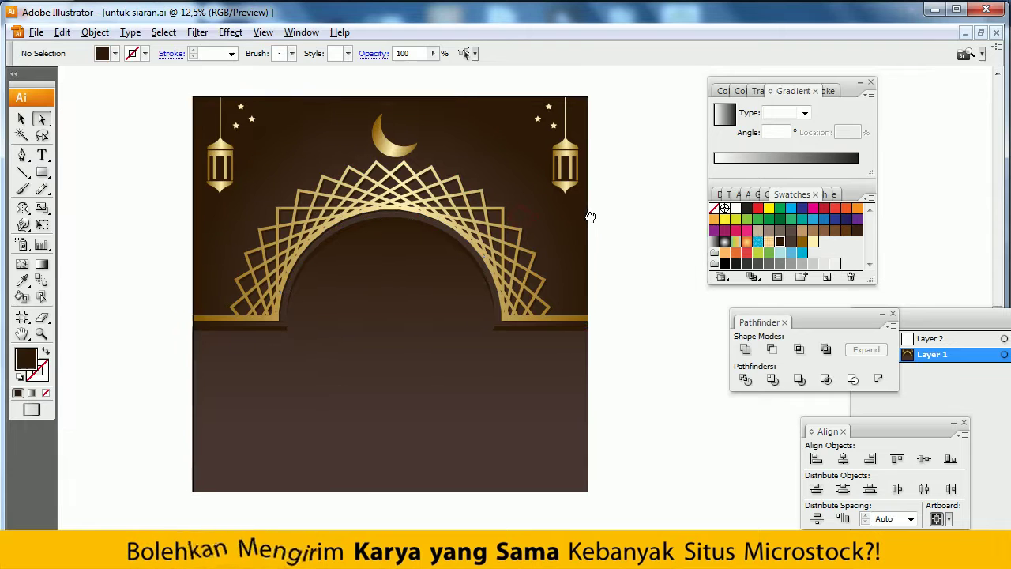
pyautogui.keyDown('ctrl'); pyautogui.keyDown('alt'); pyautogui.click(530, 273); pyautogui.keyUp('alt'); pyautogui.keyUp('ctrl')
pyautogui.moveTo(305, 153); pyautogui.dragTo(625, 483)
pyautogui.moveTo(537, 316); pyautogui.dragTo(469, 303)
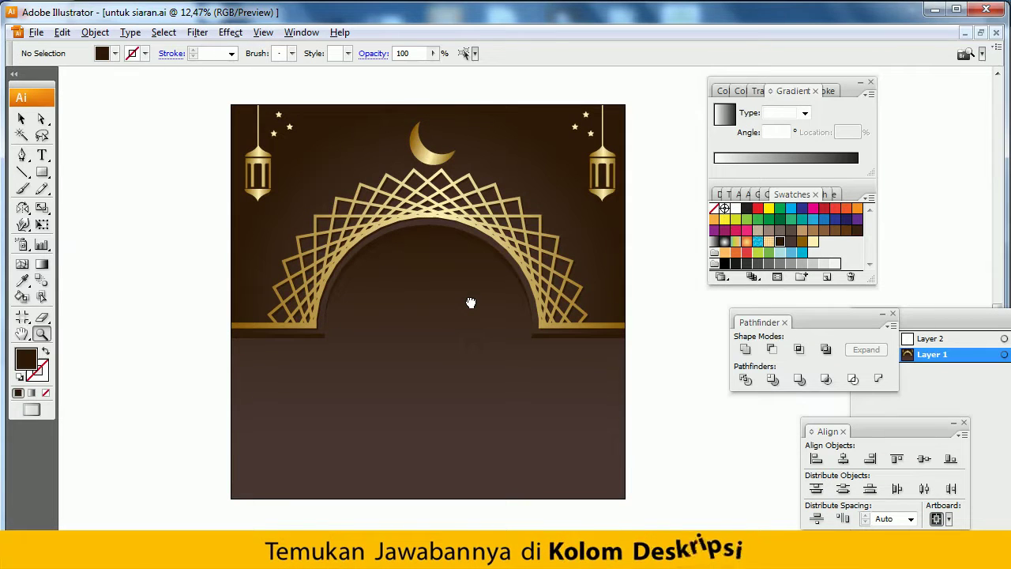
pyautogui.moveTo(470, 302); pyautogui.dragTo(454, 300)
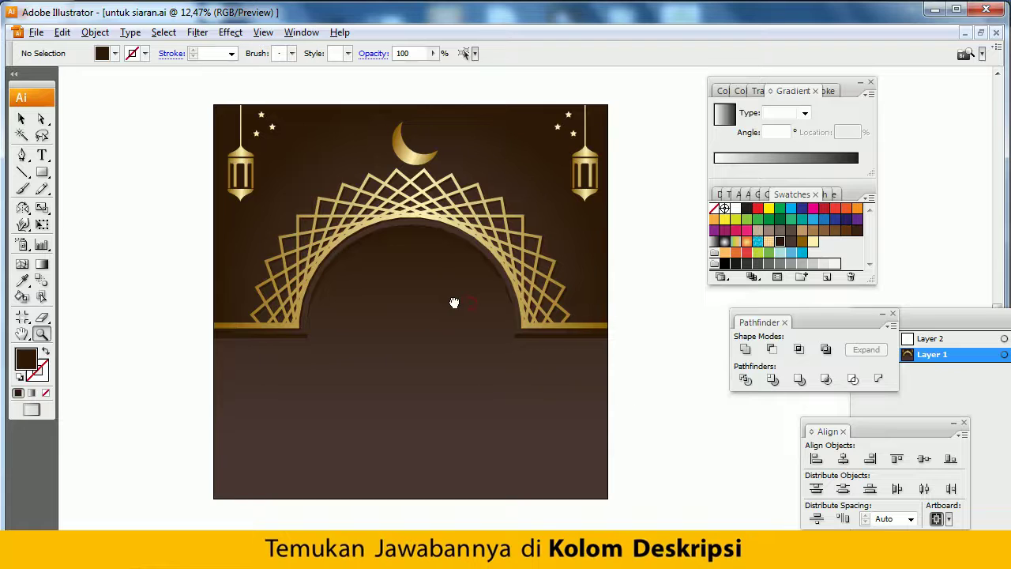
pyautogui.moveTo(302, 179); pyautogui.dragTo(636, 506)
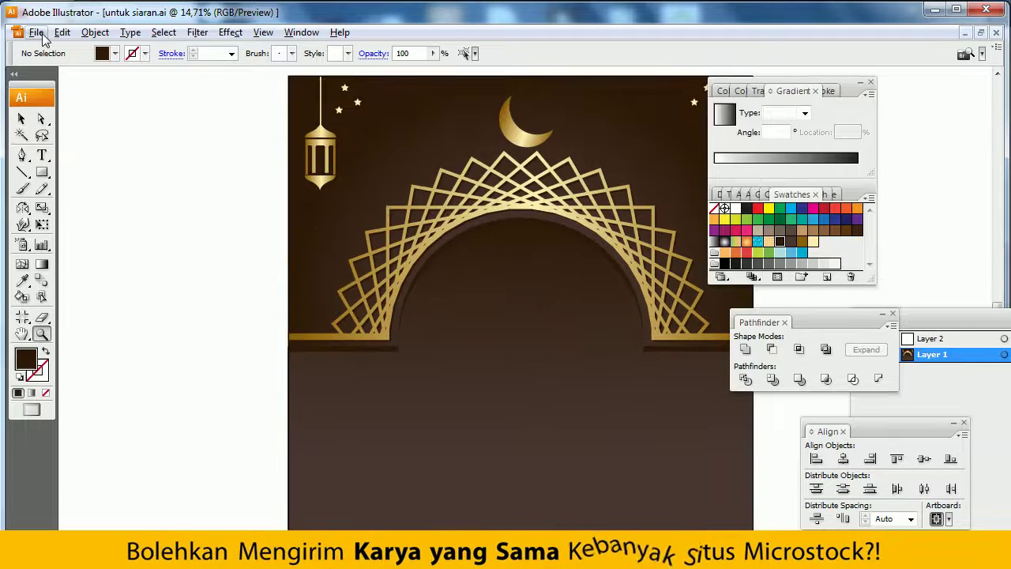
# Save the artwork as untuk siaran.eps in the Illustrator 8 EPS version, accepting the legacy format.
pyautogui.click(35, 33)
pyautogui.click(83, 198)
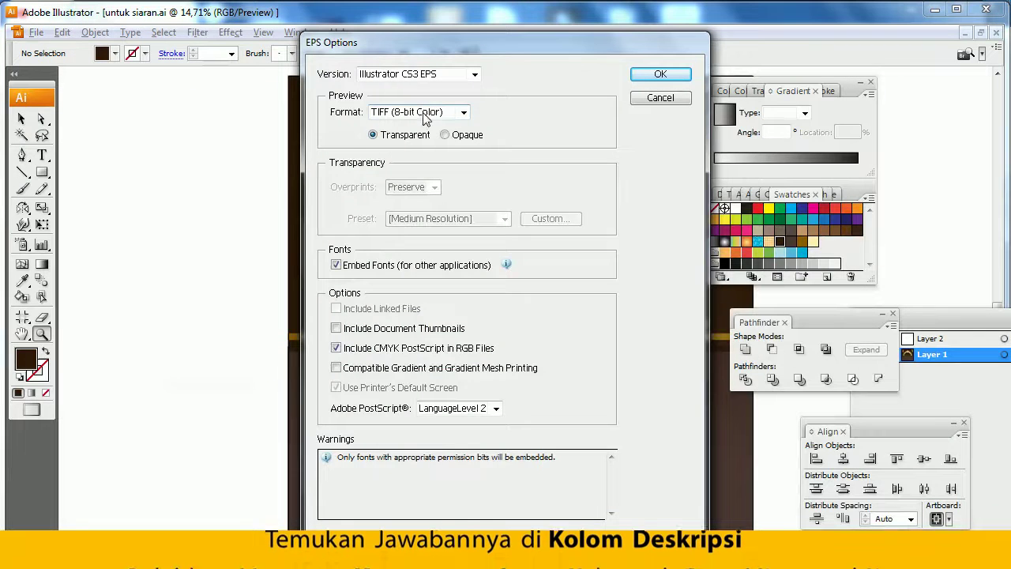
pyautogui.click(474, 74)
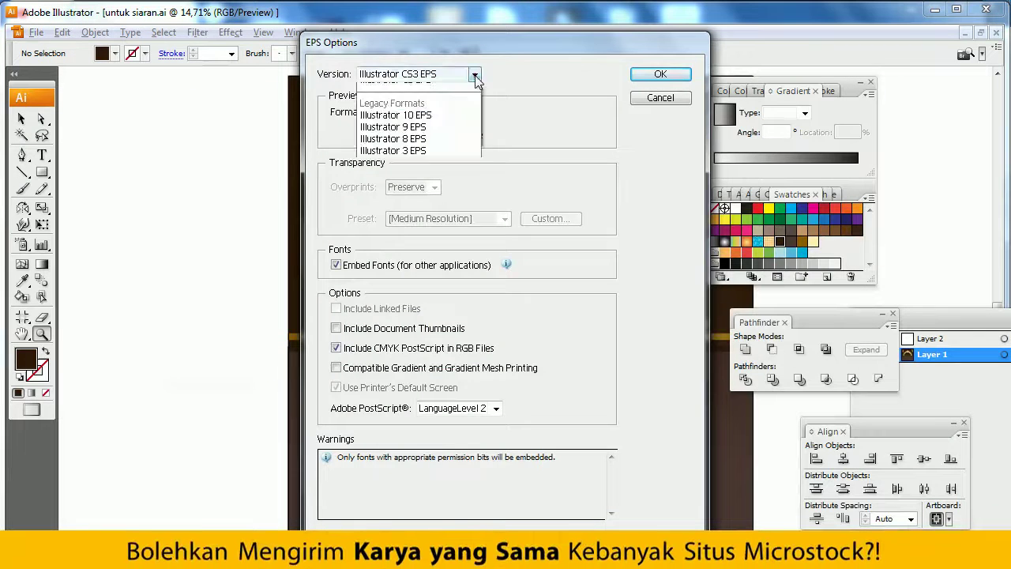
pyautogui.click(444, 187)
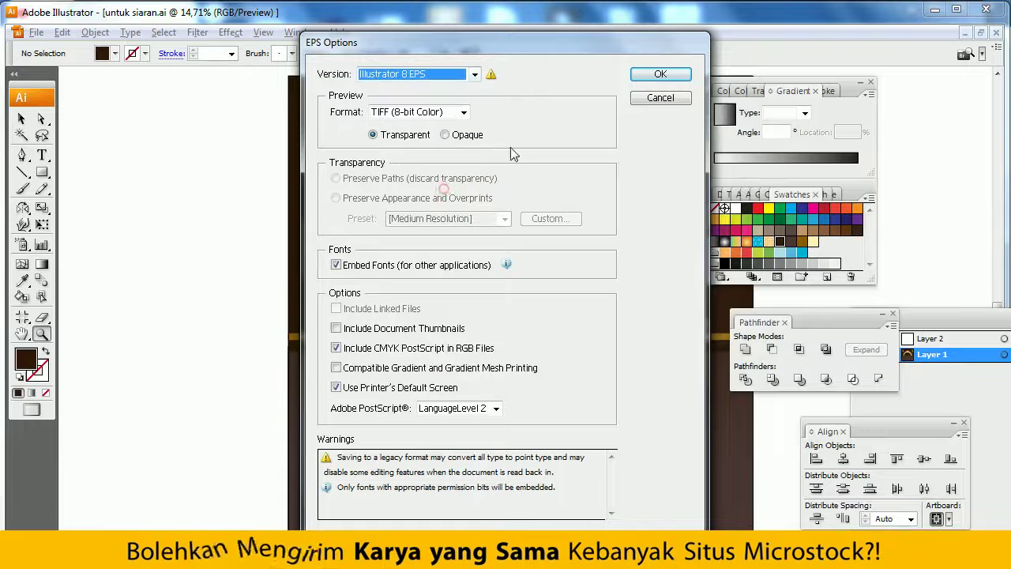
pyautogui.click(660, 74)
pyautogui.click(466, 345)
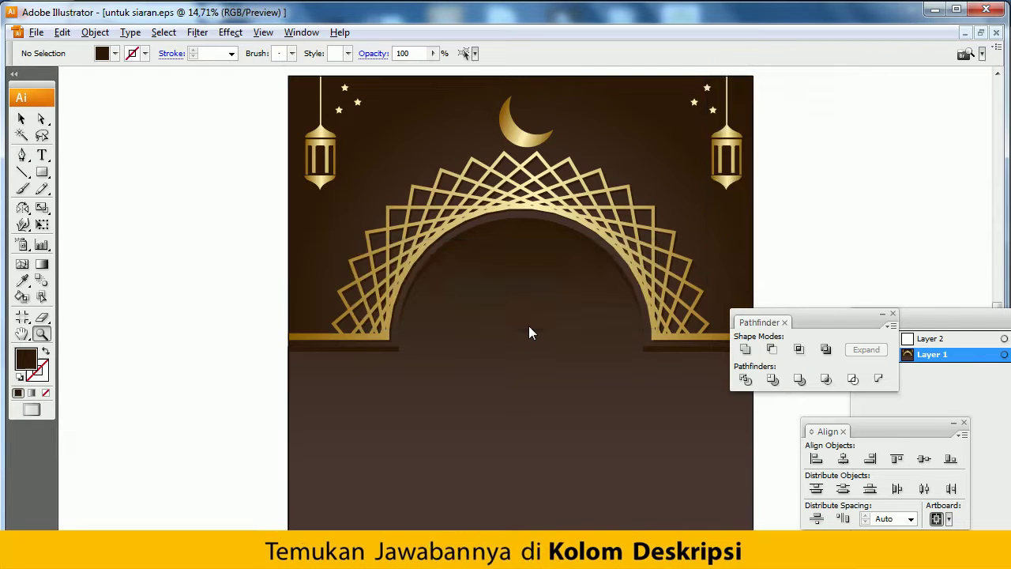
# Review the saved EPS artwork from the lanterns and crescent to the lower panel.
pyautogui.moveTo(529, 325); pyautogui.dragTo(474, 324)
pyautogui.keyDown('alt'); pyautogui.click(485, 323); pyautogui.keyUp('alt')
pyautogui.moveTo(561, 319); pyautogui.dragTo(495, 327)
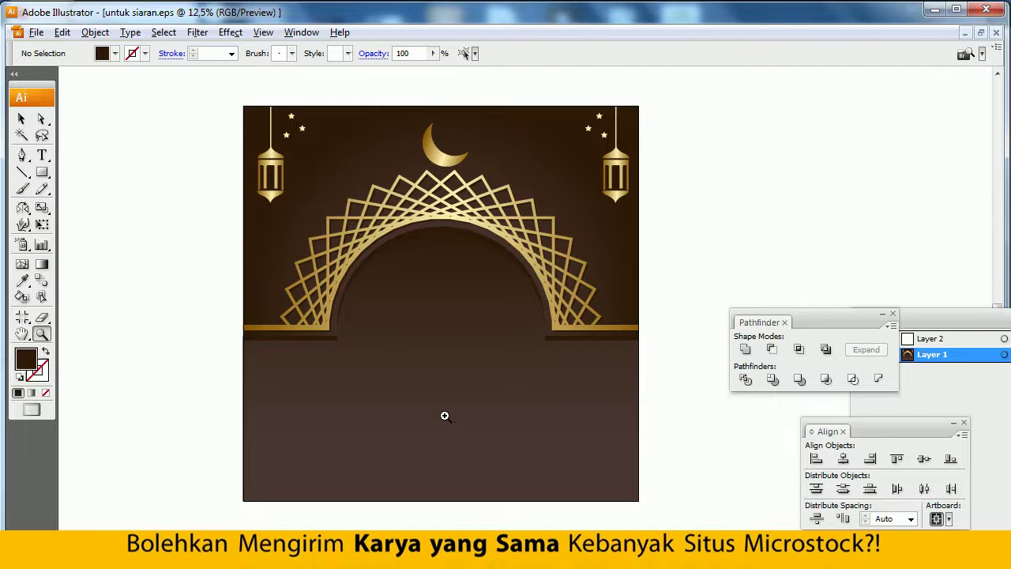
pyautogui.moveTo(447, 414); pyautogui.dragTo(439, 407)
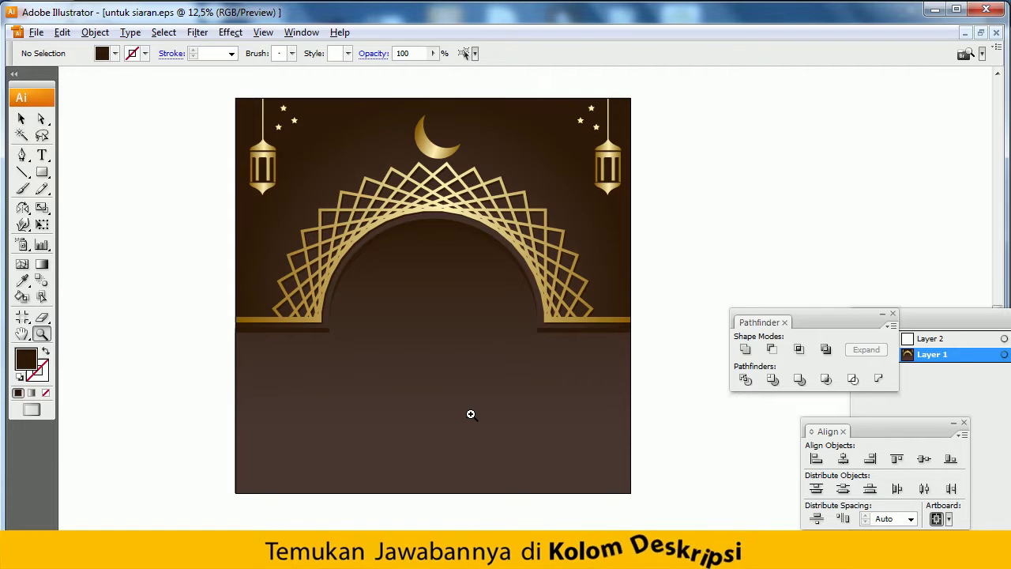
pyautogui.moveTo(236, 95); pyautogui.dragTo(641, 505)
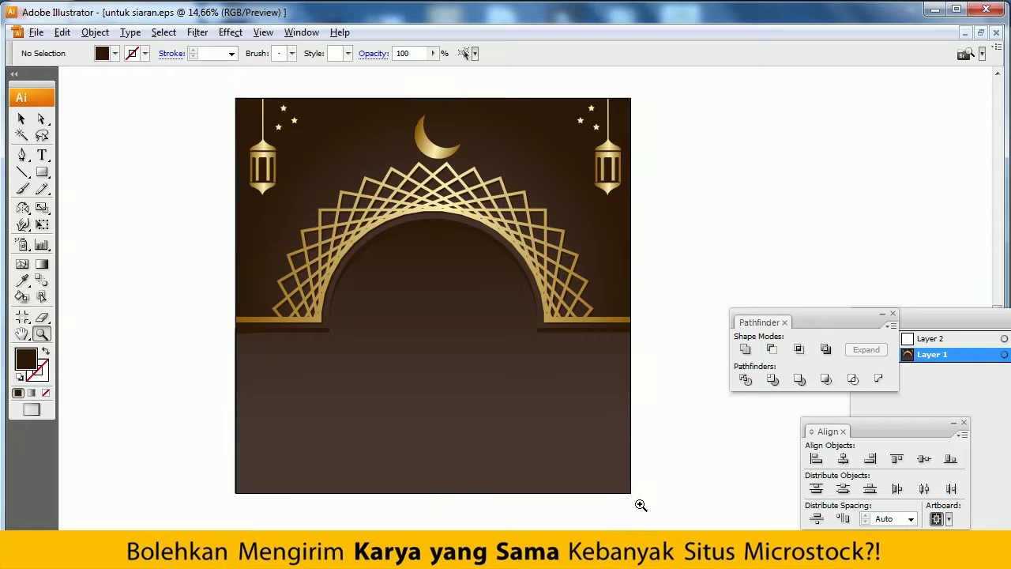
pyautogui.moveTo(598, 391); pyautogui.dragTo(590, 390)
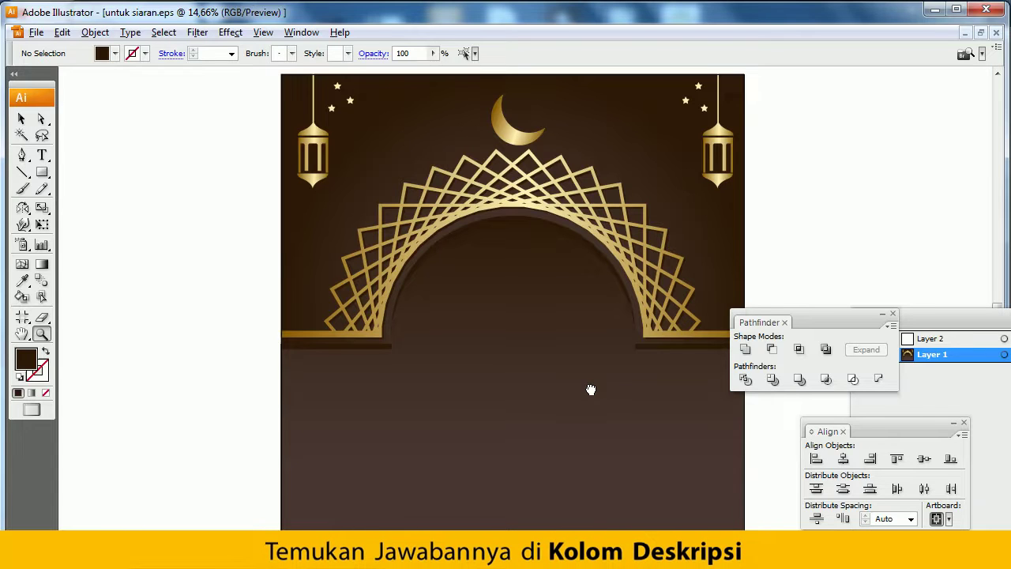
pyautogui.moveTo(591, 389); pyautogui.dragTo(555, 392)
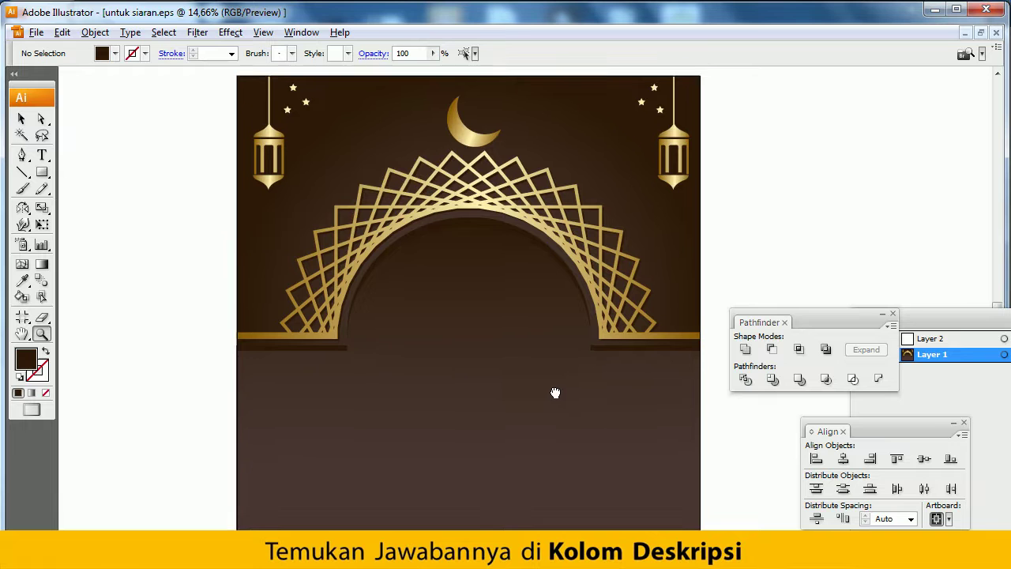